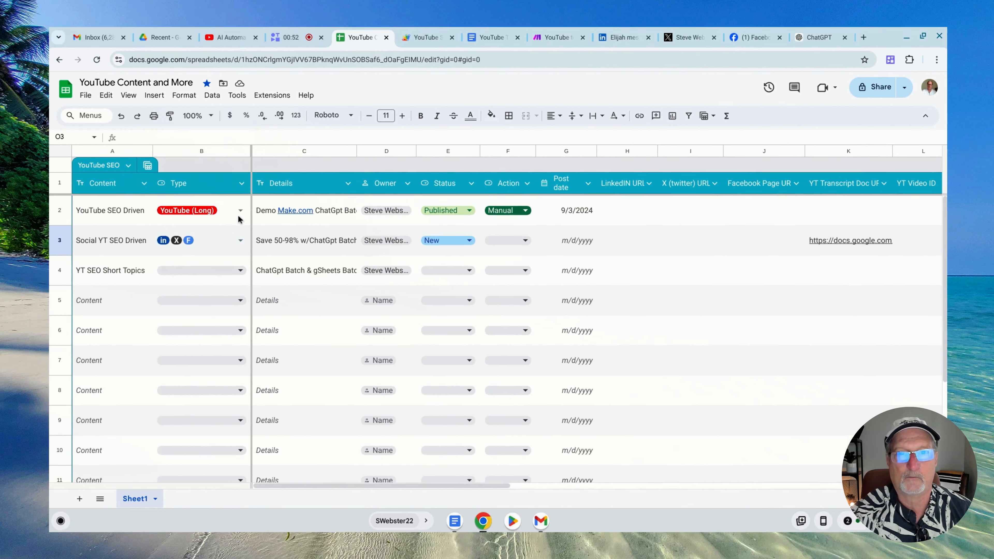
Review the YouTube Social Media Automation script, the content tracking sheet and the YouTube to Social Media Advanced scenario in Make
{"action": "left_click", "coordinate": [254, 99]}
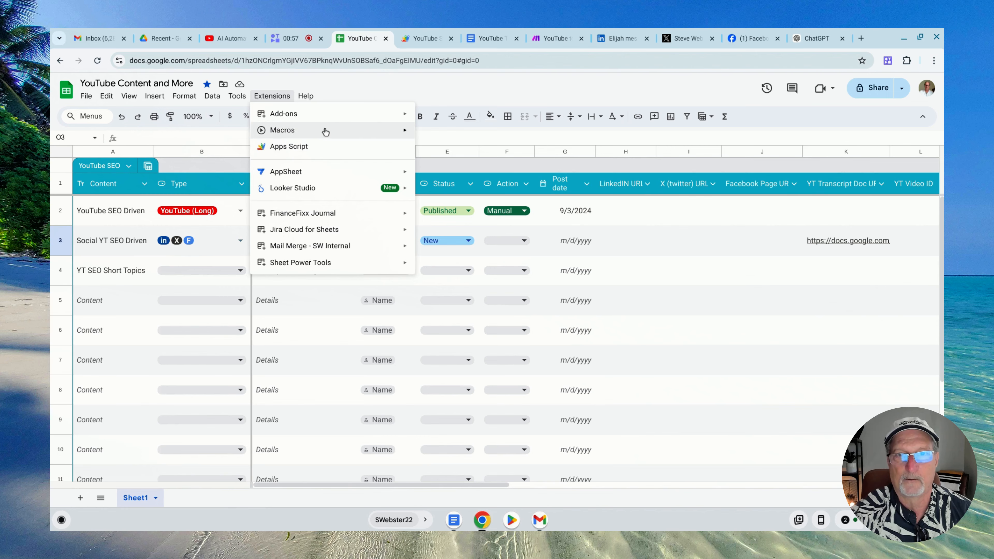
{"action": "left_click", "coordinate": [415, 38]}
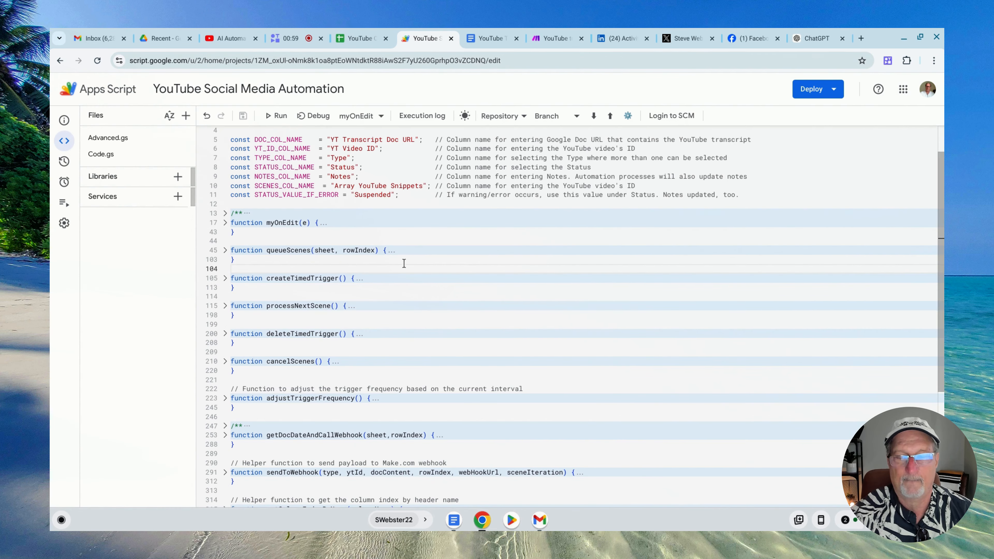
{"action": "scroll", "coordinate": [418, 260], "scroll_direction": "down", "scroll_amount": 5}
{"action": "scroll", "coordinate": [415, 252], "scroll_direction": "up", "scroll_amount": 5}
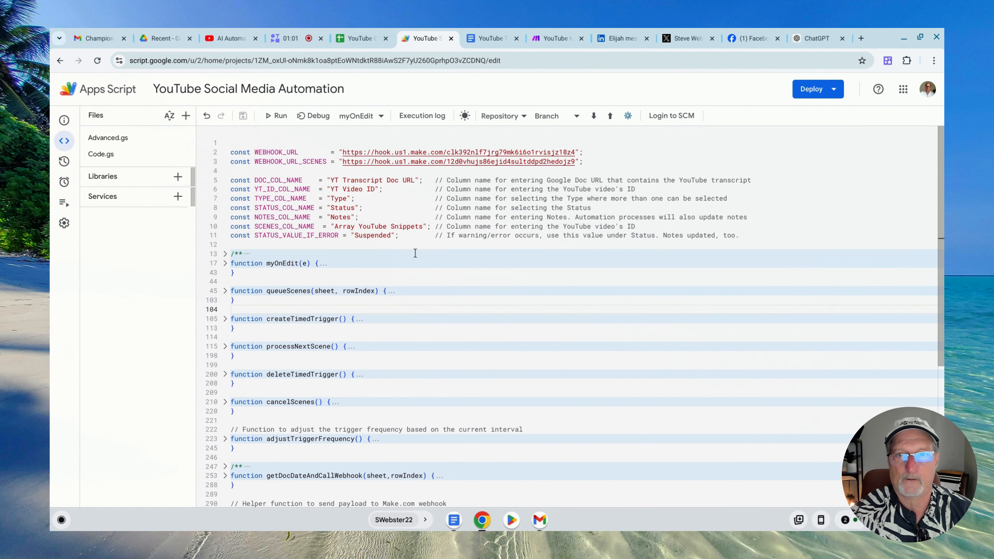
{"action": "left_click", "coordinate": [358, 38]}
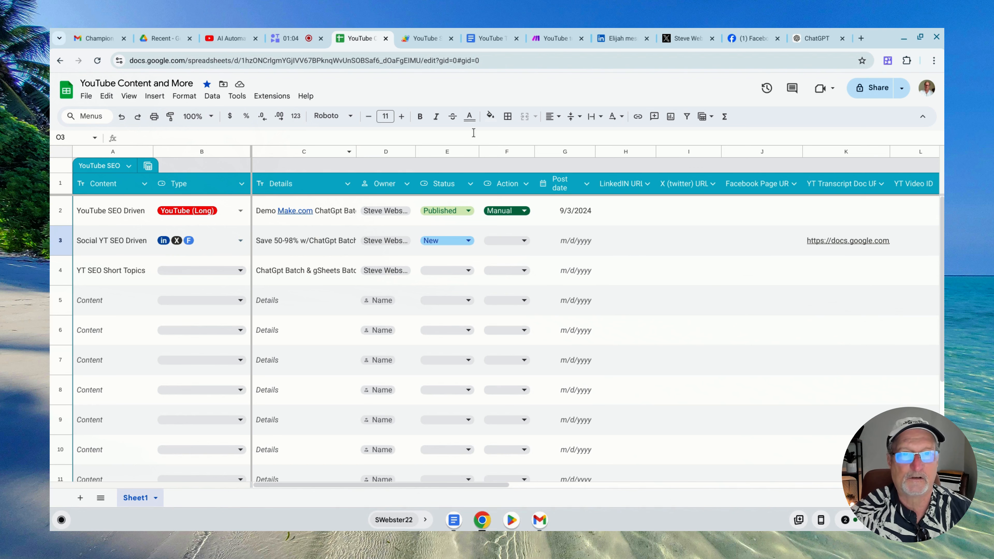
{"action": "left_click", "coordinate": [555, 40]}
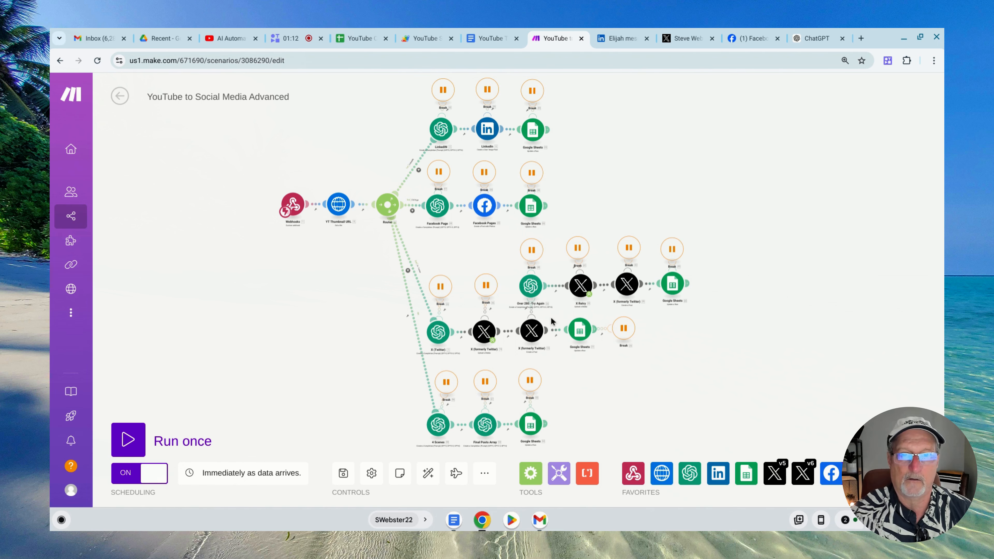
Switch to the YouTube video about ChatGPT batching, expand its description and show its transcript
{"action": "left_click", "coordinate": [227, 38]}
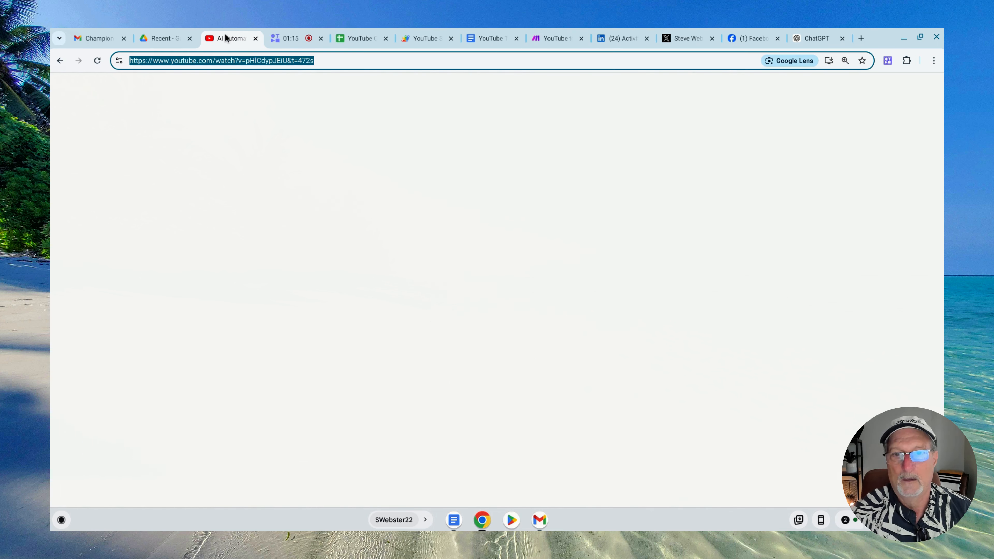
{"action": "scroll", "coordinate": [78, 259], "scroll_direction": "down", "scroll_amount": 3}
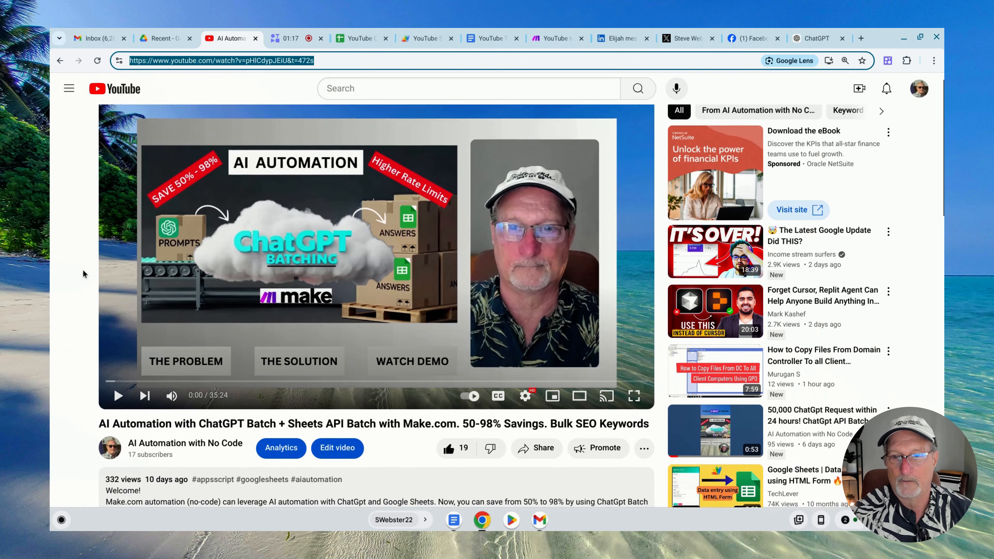
{"action": "scroll", "coordinate": [80, 279], "scroll_direction": "down", "scroll_amount": 1}
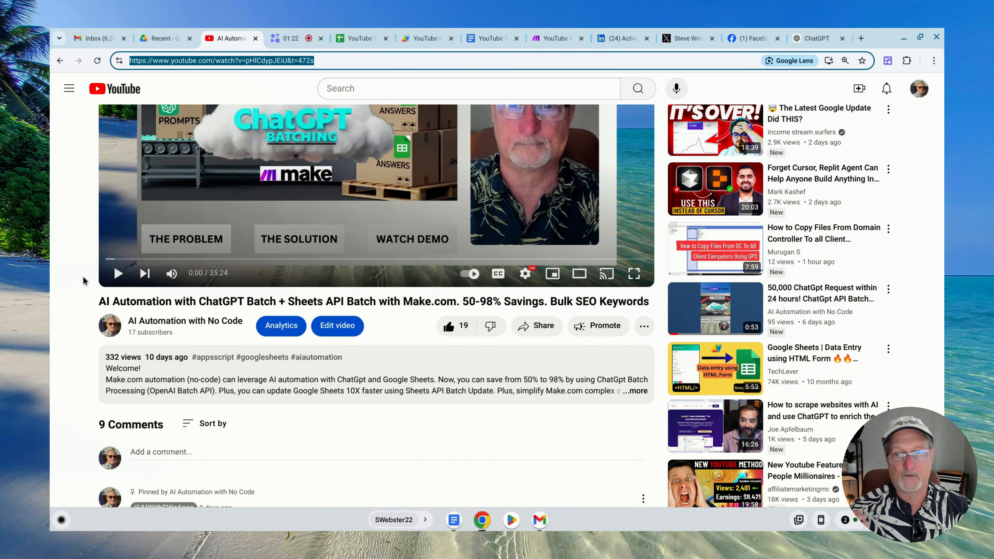
{"action": "left_click", "coordinate": [518, 386]}
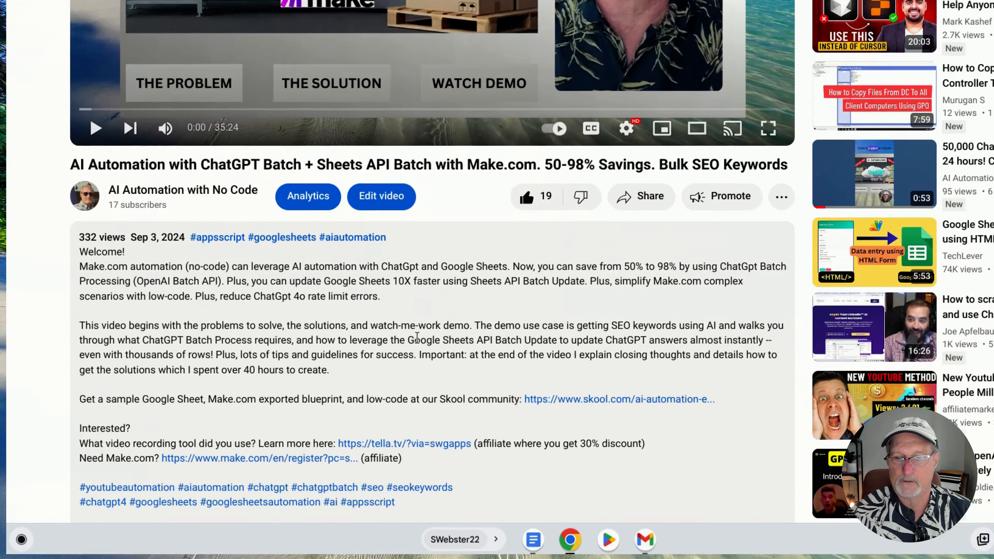
{"action": "scroll", "coordinate": [387, 253], "scroll_direction": "down", "scroll_amount": 2}
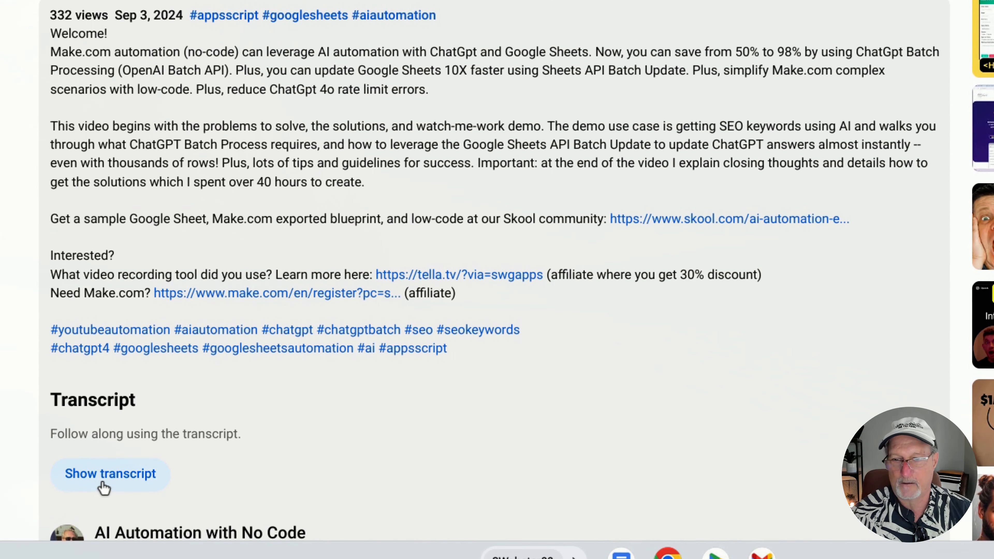
{"action": "left_click", "coordinate": [108, 484]}
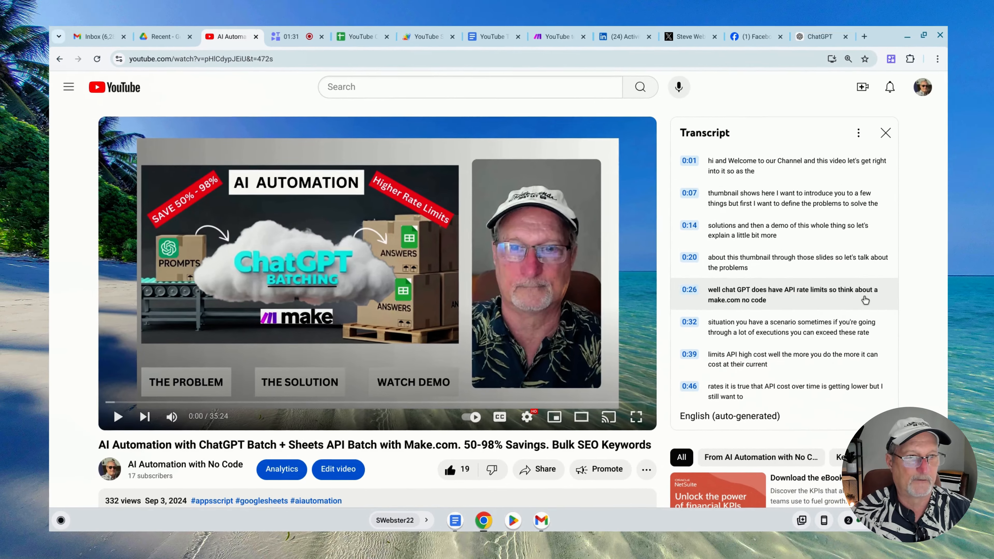
Select the video's entire transcript from the last line back to 0:01 and copy it
{"action": "scroll", "coordinate": [886, 180], "scroll_direction": "down", "scroll_amount": 20}
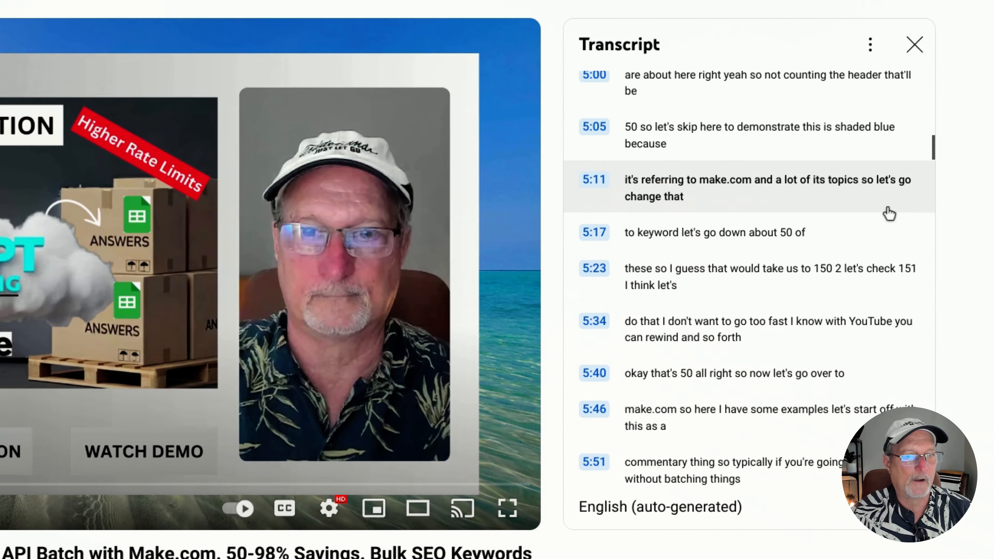
{"action": "scroll", "coordinate": [885, 215], "scroll_direction": "down", "scroll_amount": 20}
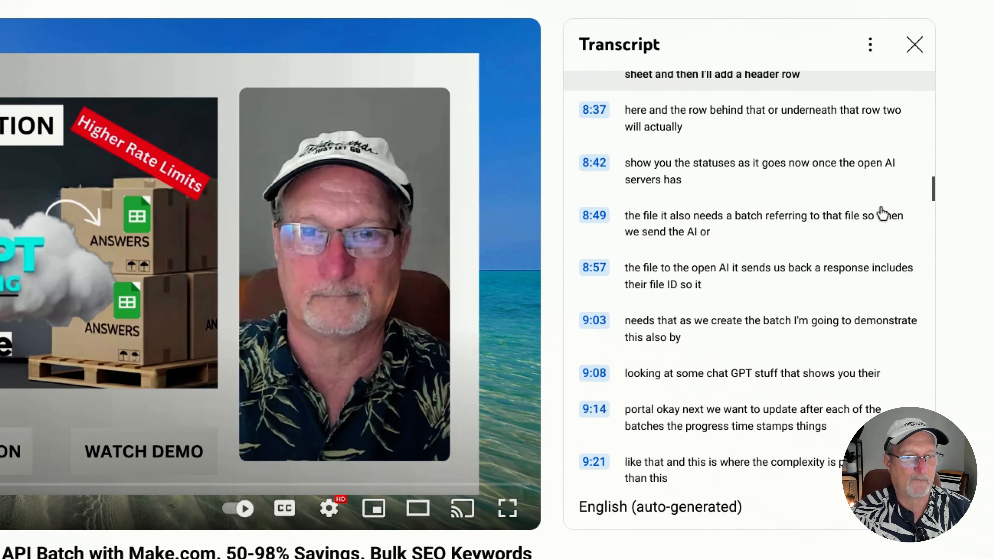
{"action": "scroll", "coordinate": [875, 221], "scroll_direction": "down", "scroll_amount": 1}
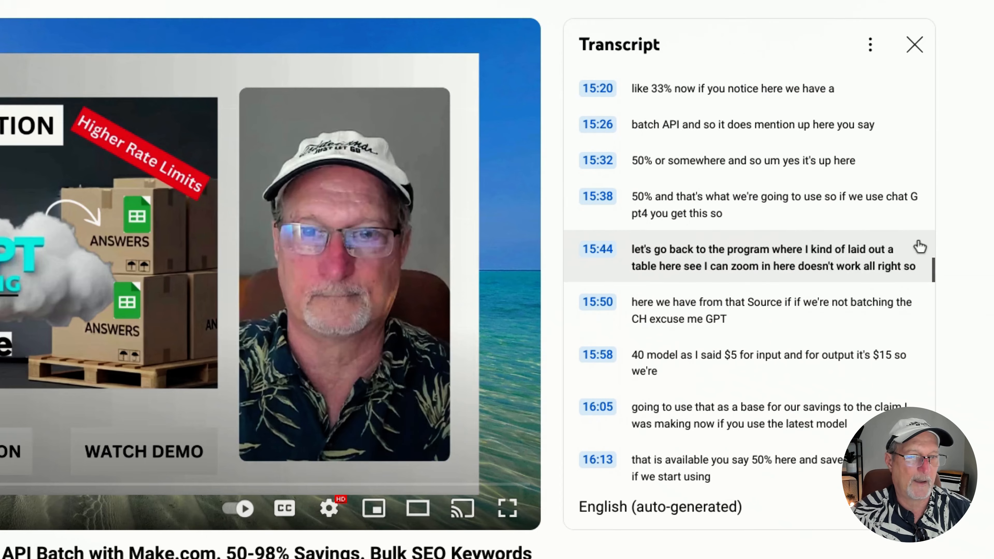
{"action": "scroll", "coordinate": [888, 306], "scroll_direction": "down", "scroll_amount": 20}
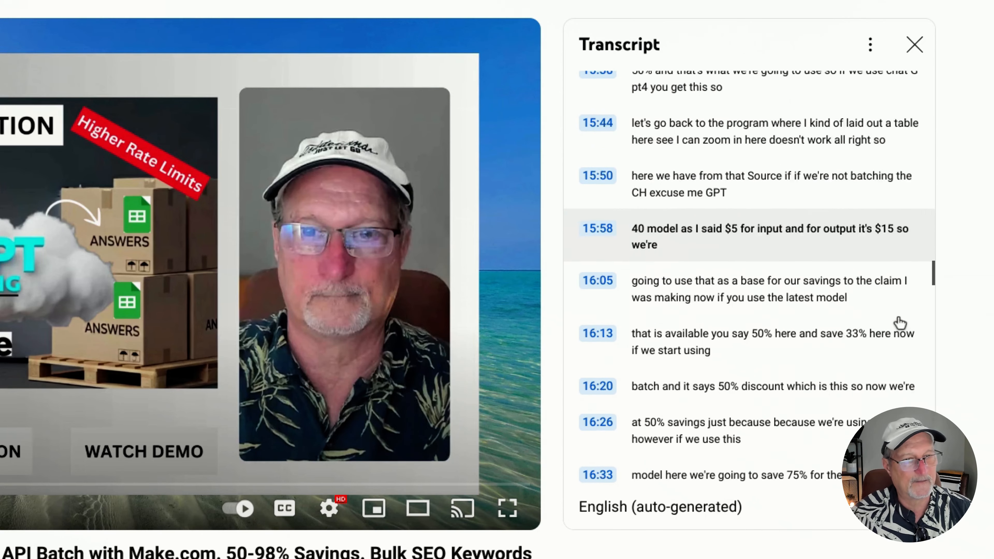
{"action": "scroll", "coordinate": [877, 318], "scroll_direction": "down", "scroll_amount": 20}
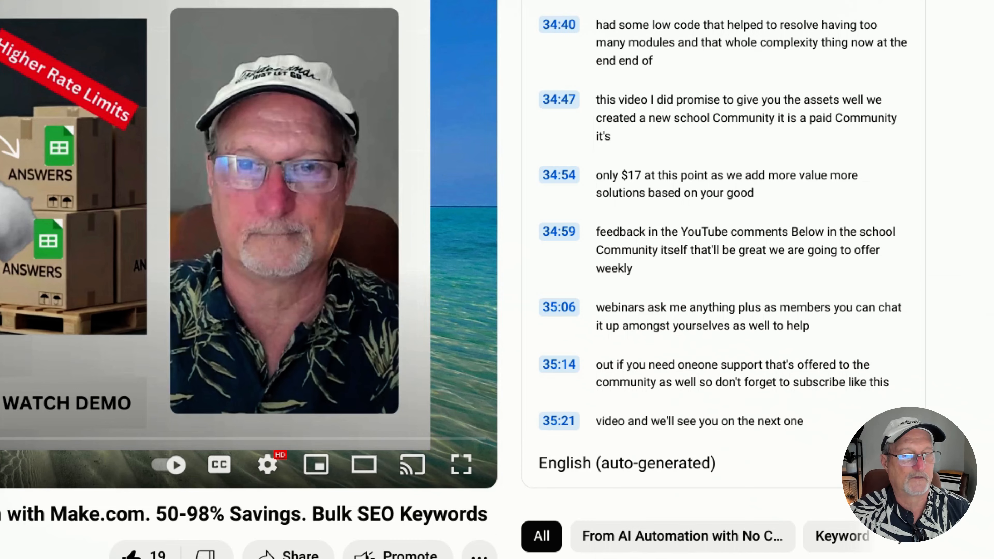
{"action": "scroll", "coordinate": [900, 419], "scroll_direction": "down", "scroll_amount": 1}
{"action": "left_click_drag", "start_coordinate": [805, 392], "coordinate": [563, 98]}
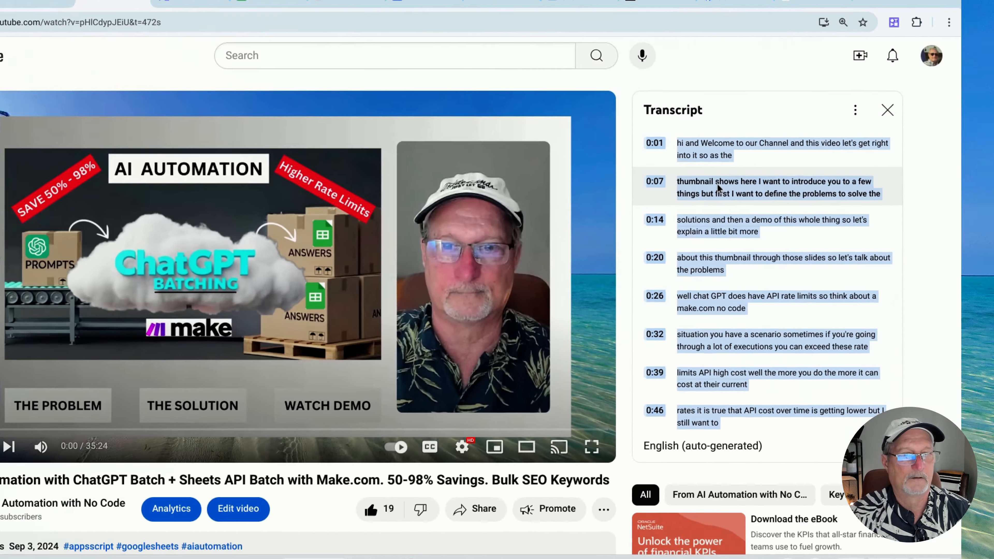
{"action": "right_click", "coordinate": [552, 151]}
{"action": "left_click", "coordinate": [714, 208]}
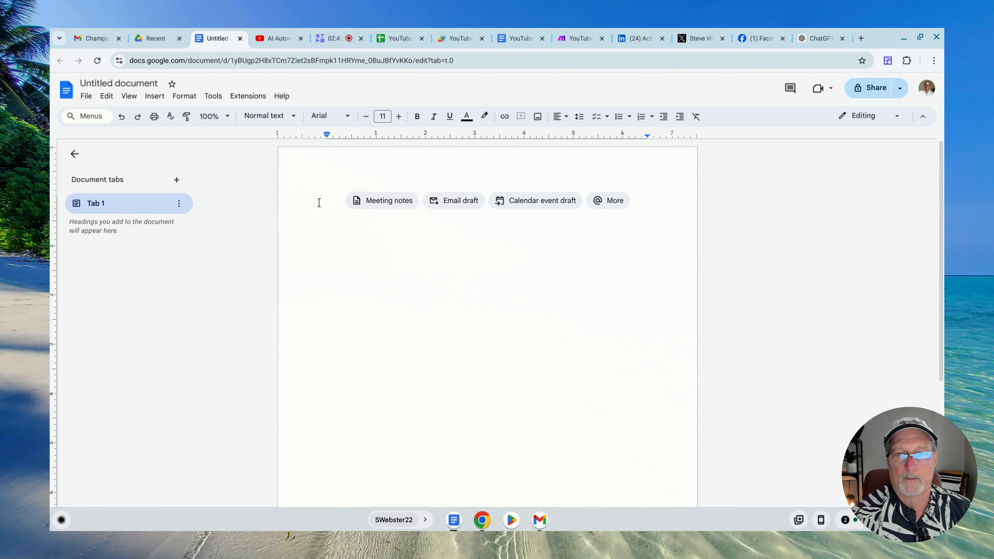
Paste the transcript into the blank Google Docs document and name the document YouTubeSEO Sep 13, 2024
{"action": "right_click", "coordinate": [334, 221]}
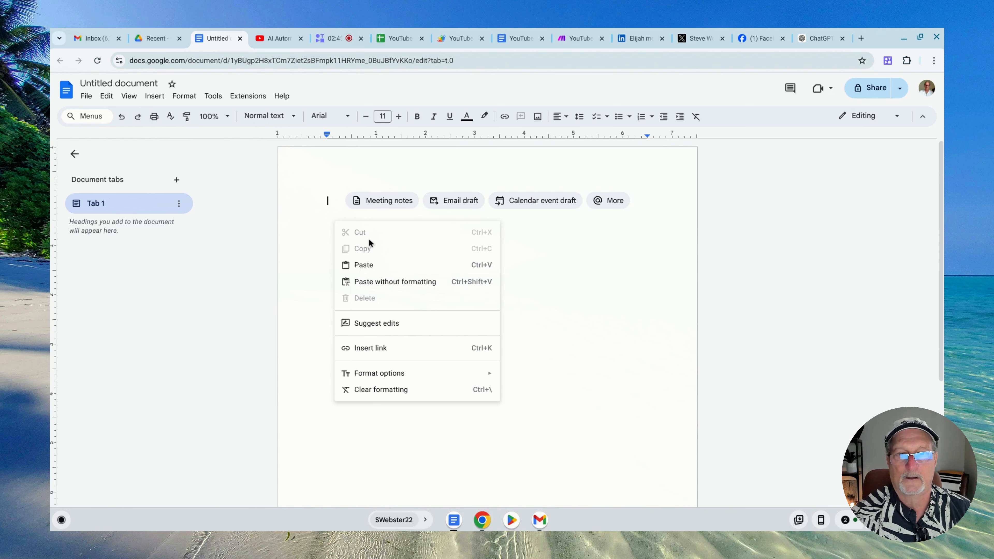
{"action": "left_click", "coordinate": [370, 266]}
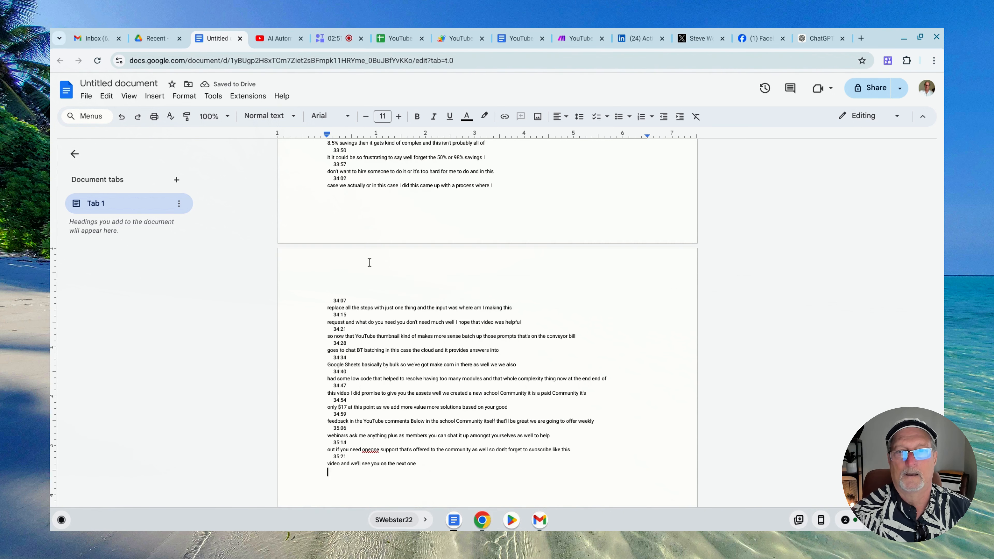
{"action": "left_click", "coordinate": [154, 84]}
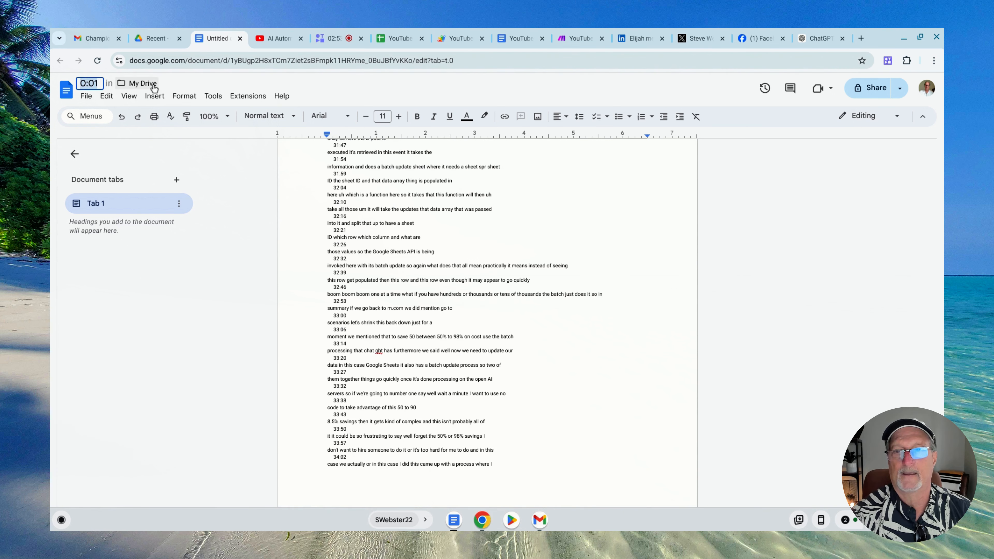
{"action": "type", "text": "YouT"}
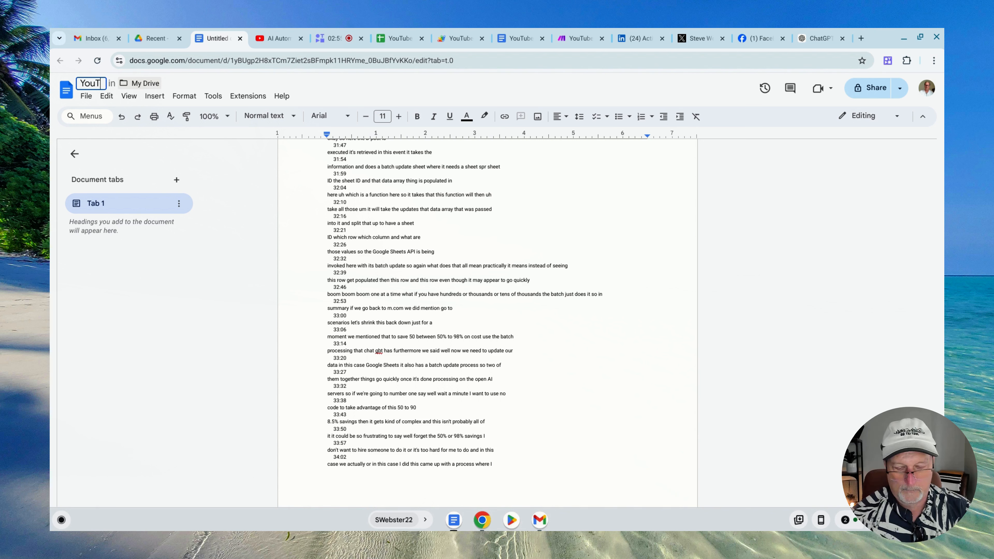
{"action": "type", "text": "ubeSEO"}
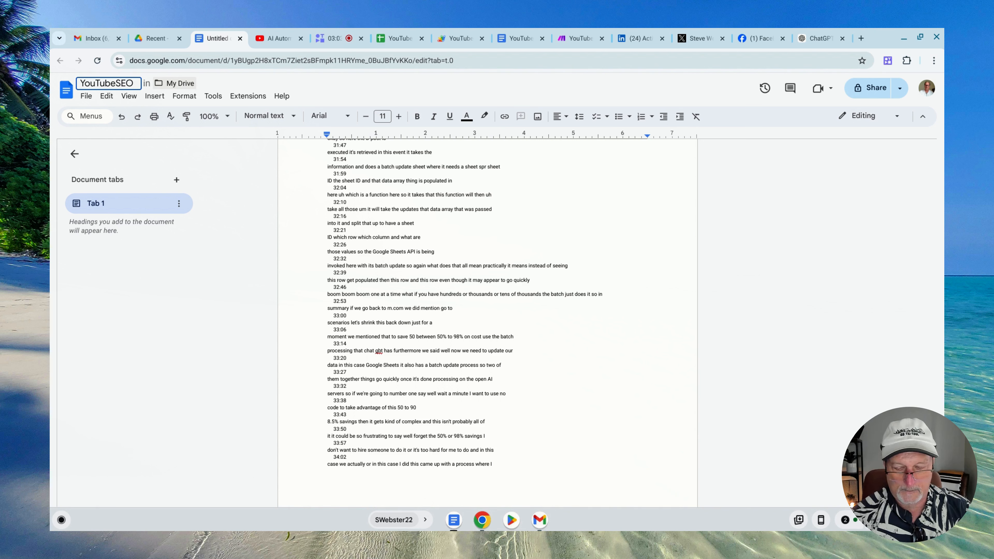
{"action": "key", "text": "Return"}
In the content sheet, open the document linked under YT Transcript Doc URL in row 3, and return to the sheet
{"action": "left_click", "coordinate": [176, 59]}
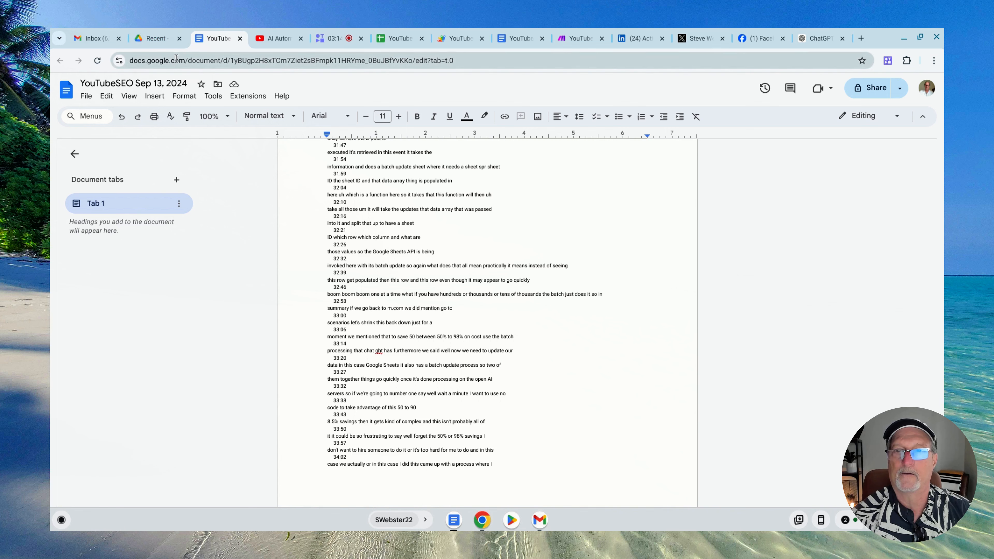
{"action": "left_click", "coordinate": [391, 38]}
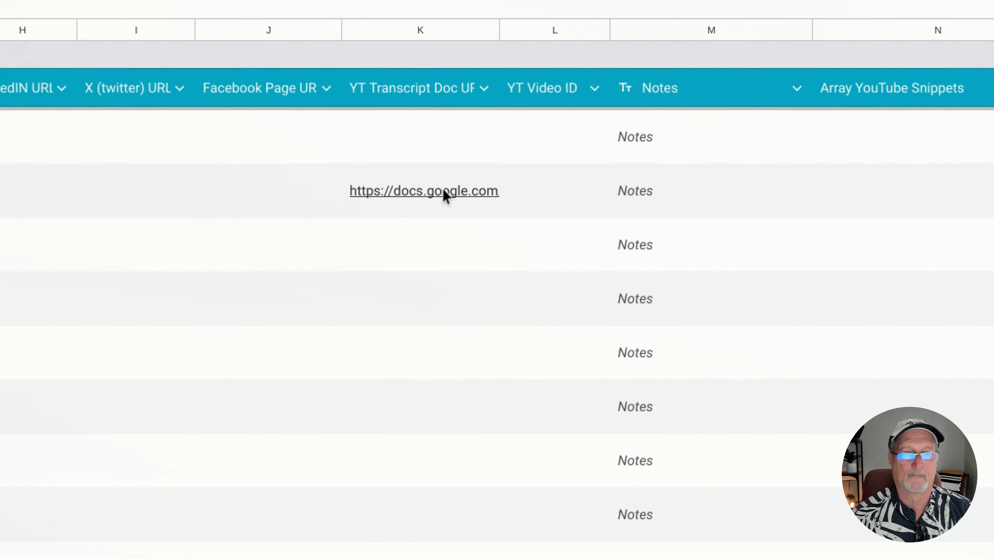
{"action": "mouse_move", "coordinate": [860, 242]}
{"action": "left_click", "coordinate": [445, 195]}
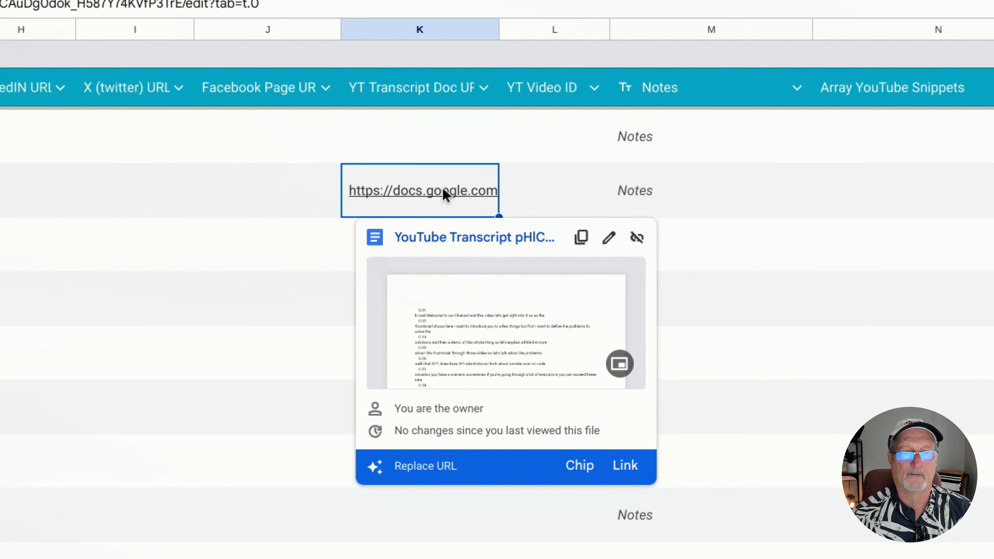
{"action": "left_click", "coordinate": [454, 236]}
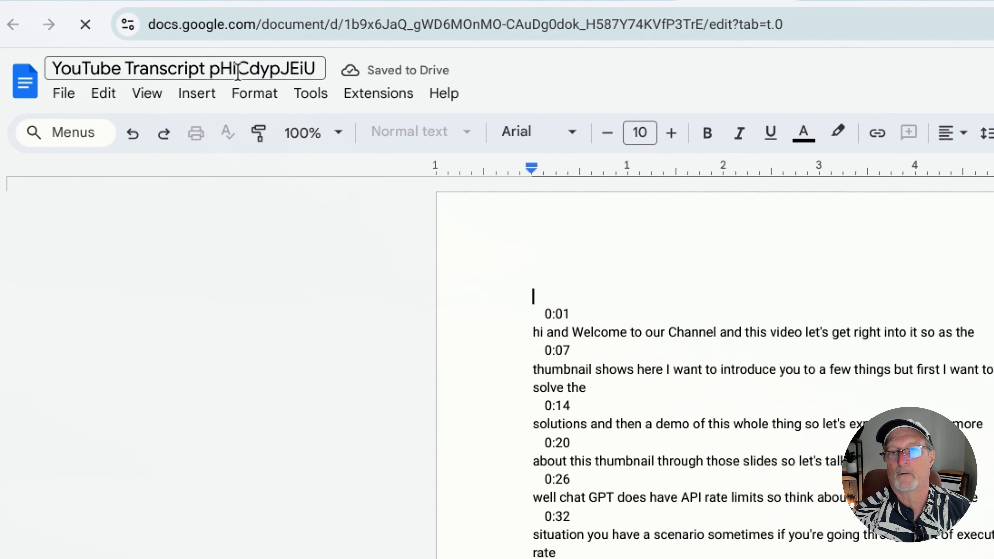
{"action": "left_click", "coordinate": [386, 35]}
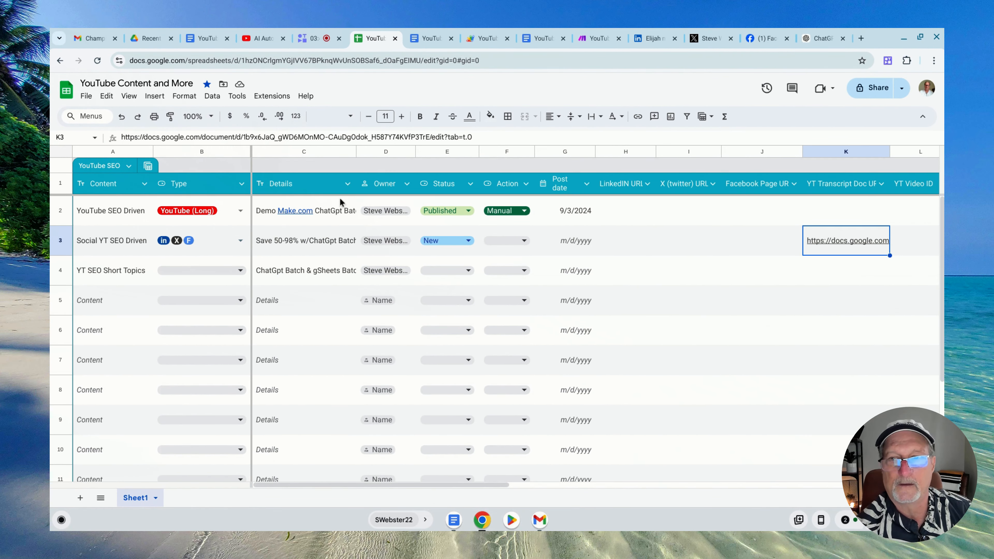
Return to the YouTube video and select the video ID pHlCdypJEiU in its web address
{"action": "left_click", "coordinate": [259, 38]}
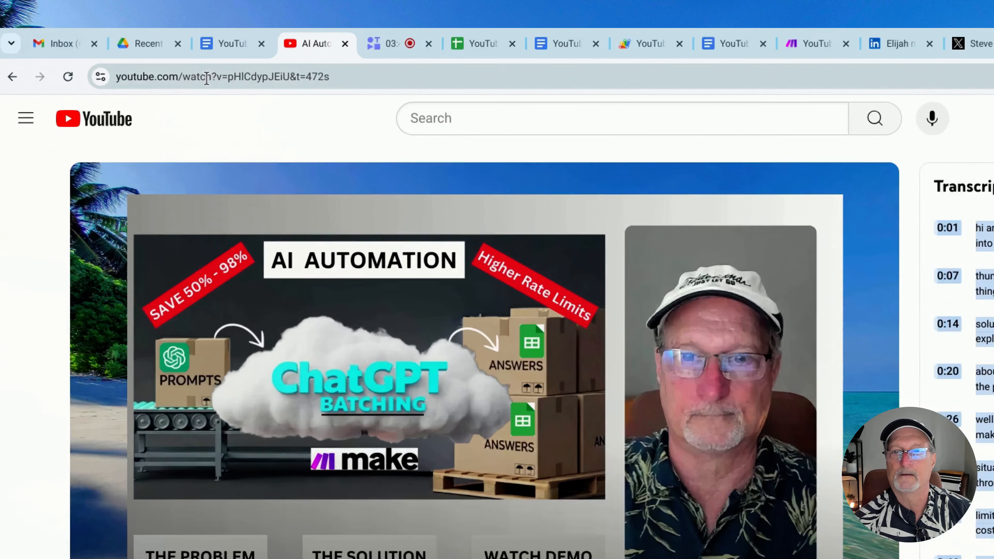
{"action": "left_click", "coordinate": [188, 60]}
{"action": "left_click", "coordinate": [196, 61]}
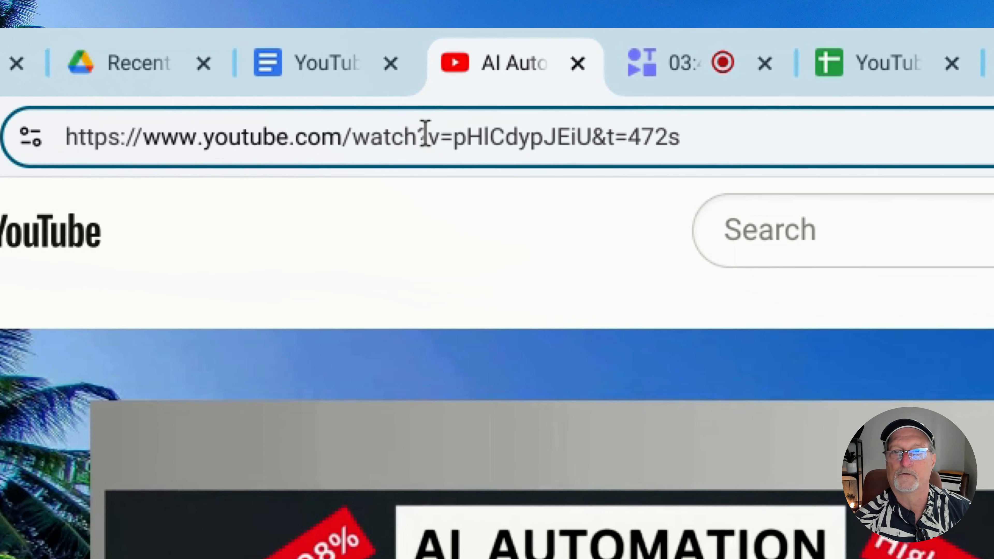
{"action": "left_click_drag", "start_coordinate": [454, 136], "coordinate": [599, 133]}
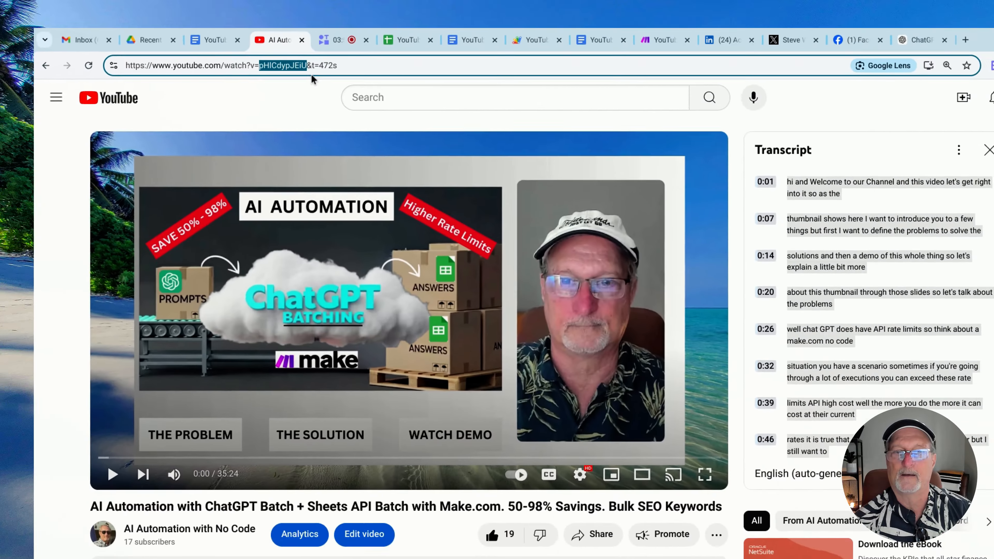
Switch back to the content sheet and select the entire YT Video ID column
{"action": "left_click", "coordinate": [409, 43]}
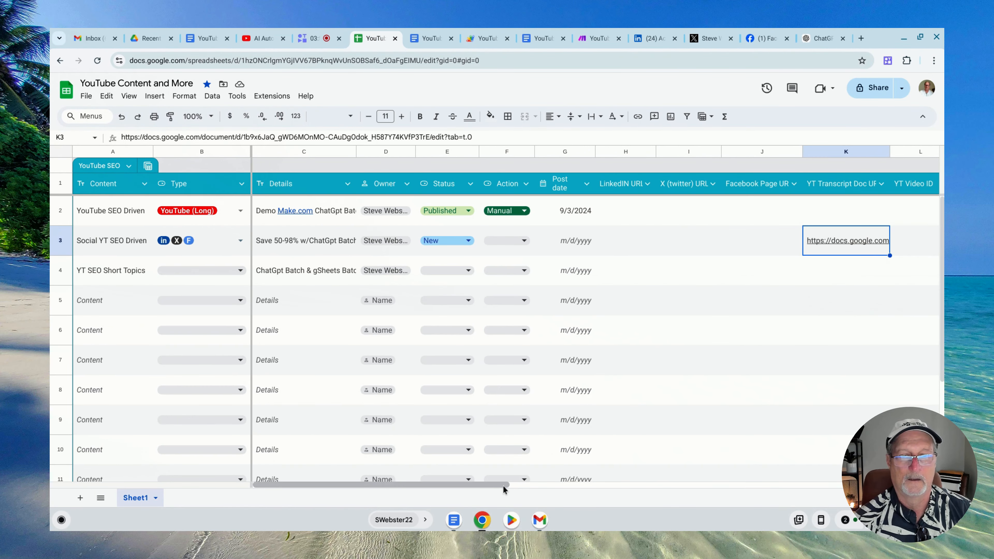
{"action": "left_click_drag", "start_coordinate": [507, 485], "coordinate": [670, 492]}
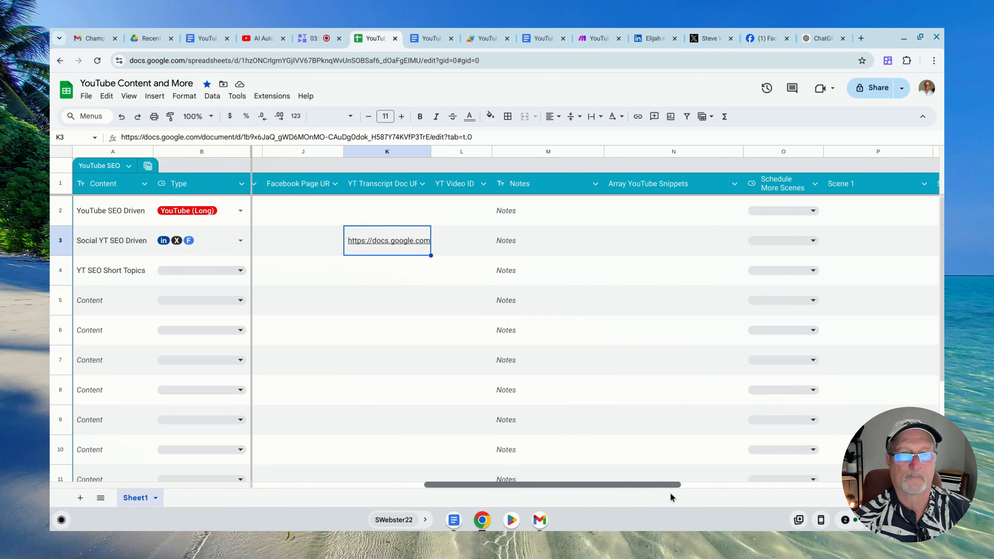
{"action": "left_click", "coordinate": [455, 152]}
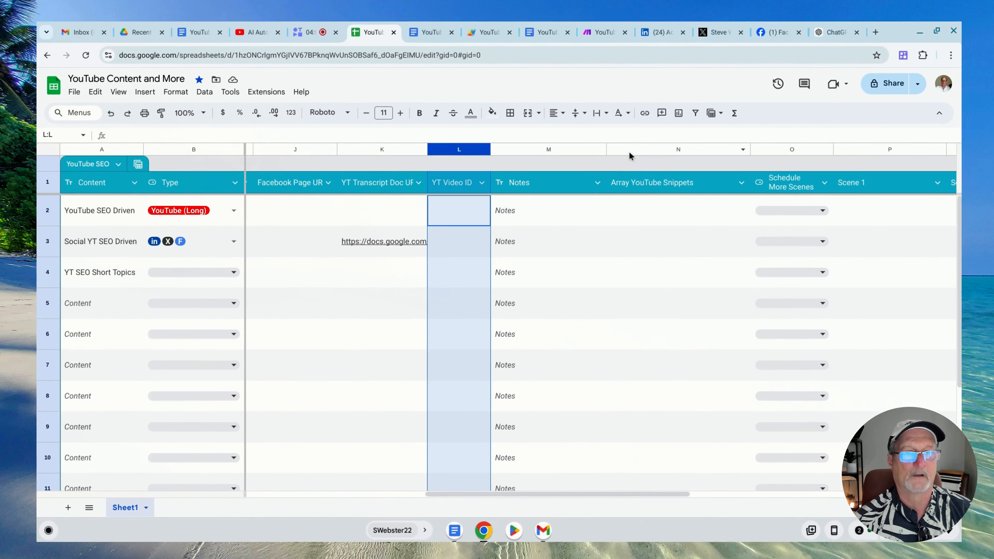
Hide columns N through S in the content sheet and select cell L2 under YT Video ID
{"action": "left_click", "coordinate": [814, 91]}
{"action": "left_click_drag", "start_coordinate": [624, 155], "coordinate": [779, 156]}
{"action": "right_click", "coordinate": [554, 152]}
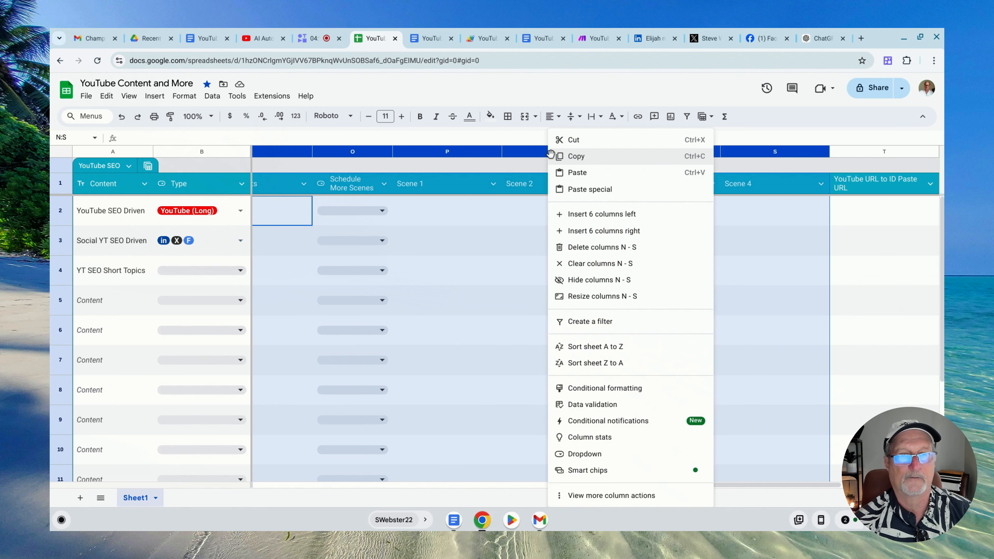
{"action": "left_click", "coordinate": [575, 275]}
{"action": "left_click", "coordinate": [578, 366]}
{"action": "left_click", "coordinate": [464, 222]}
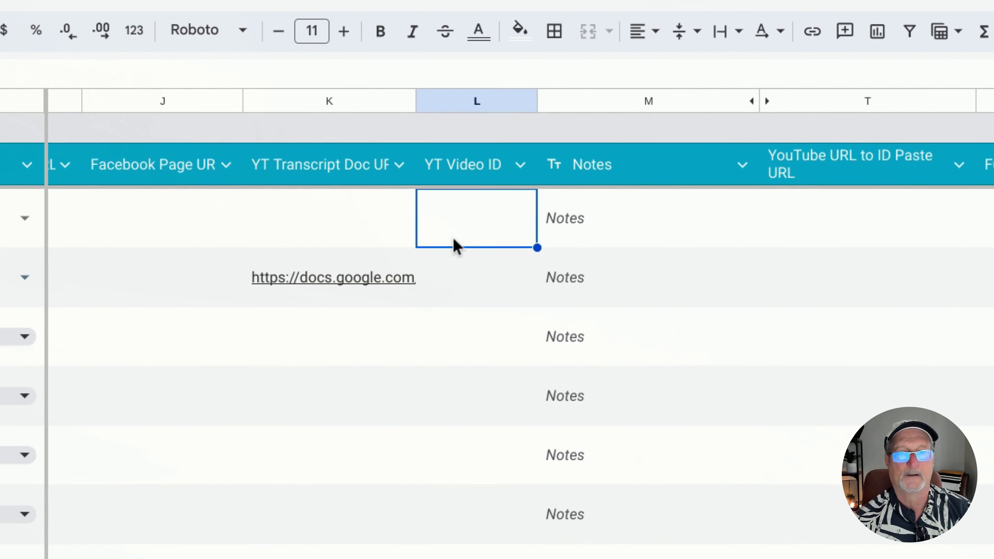
{"action": "left_click", "coordinate": [461, 242]}
{"action": "left_click", "coordinate": [463, 231]}
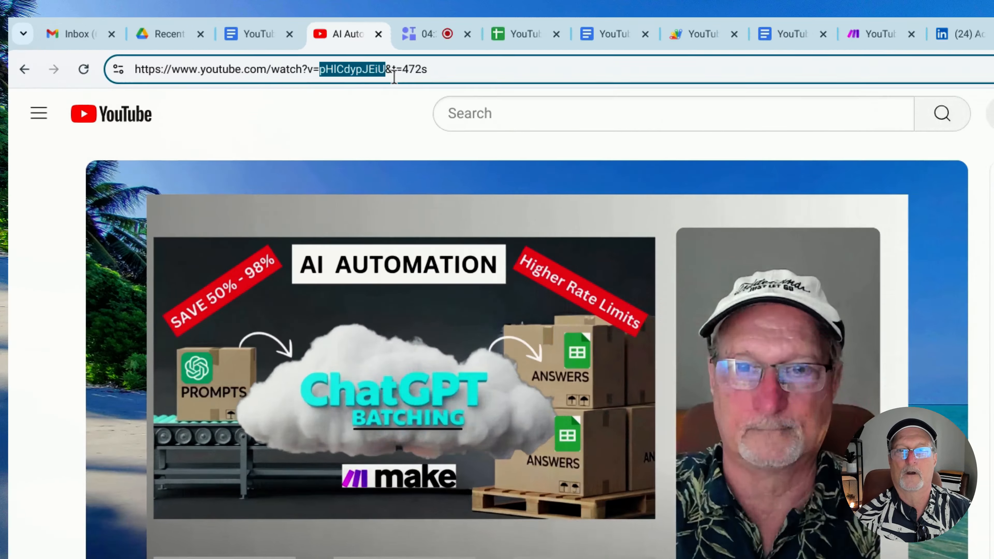
Copy the YouTube video's full web address and paste it into cell T2 under YouTube URL to ID Paste URL
{"action": "left_click", "coordinate": [496, 80]}
{"action": "triple_click", "coordinate": [498, 82]}
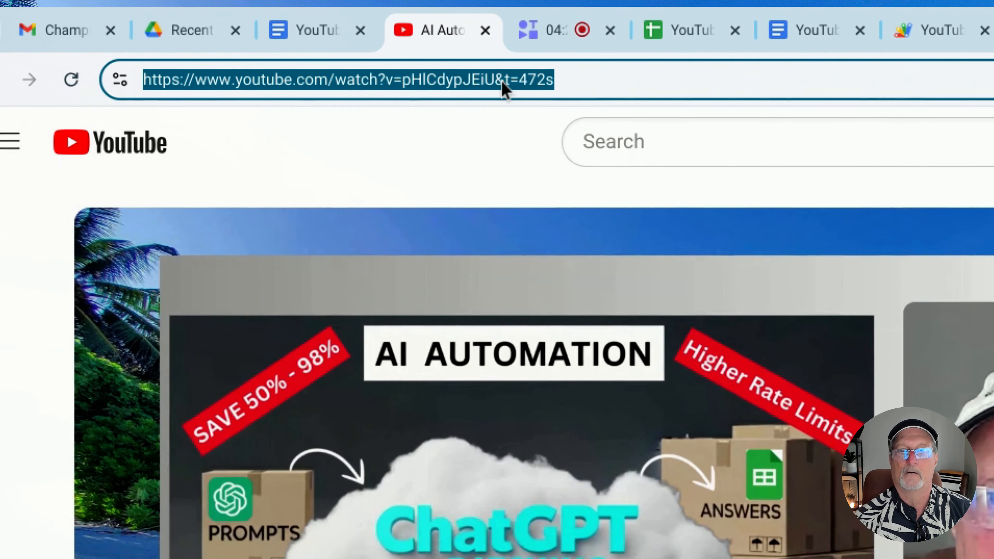
{"action": "left_click", "coordinate": [665, 30]}
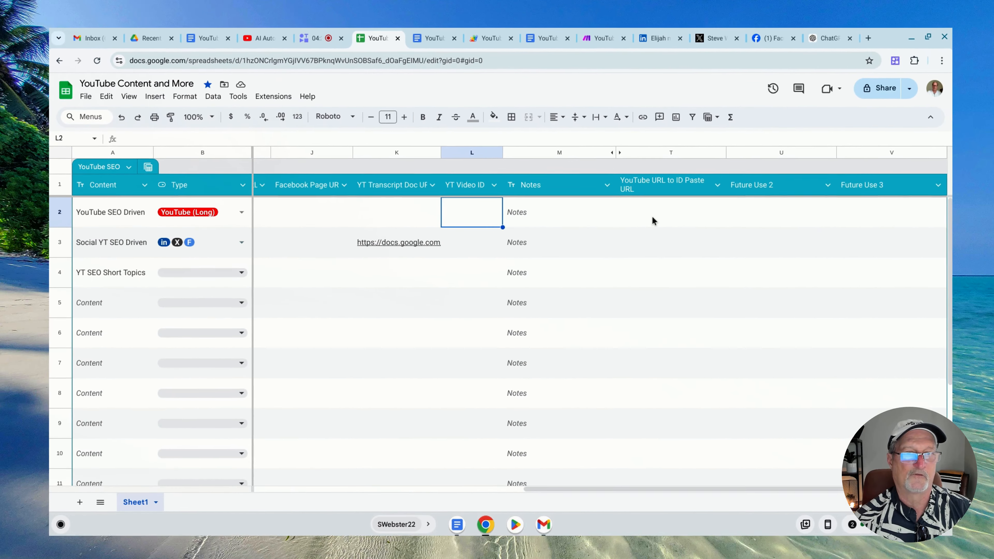
{"action": "left_click", "coordinate": [650, 216]}
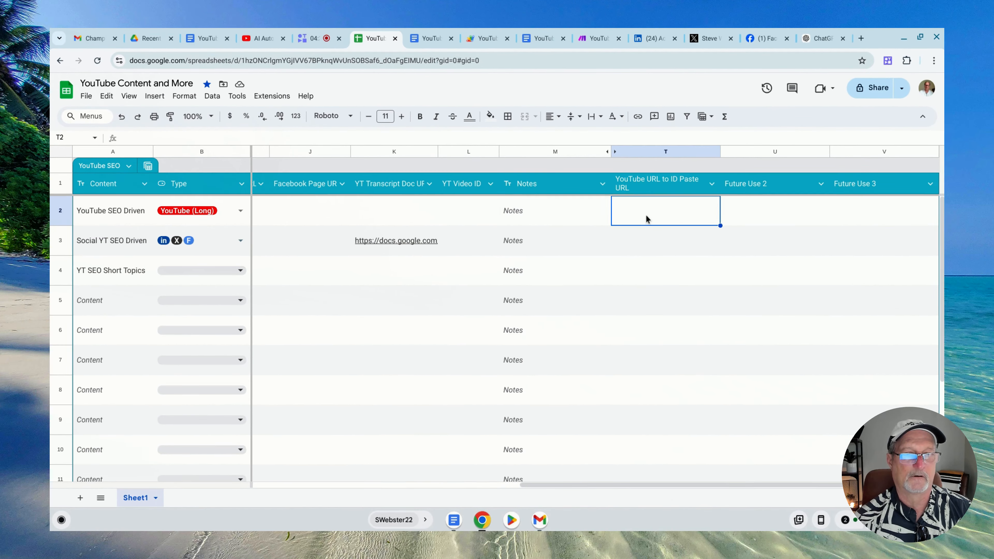
{"action": "right_click", "coordinate": [646, 215]}
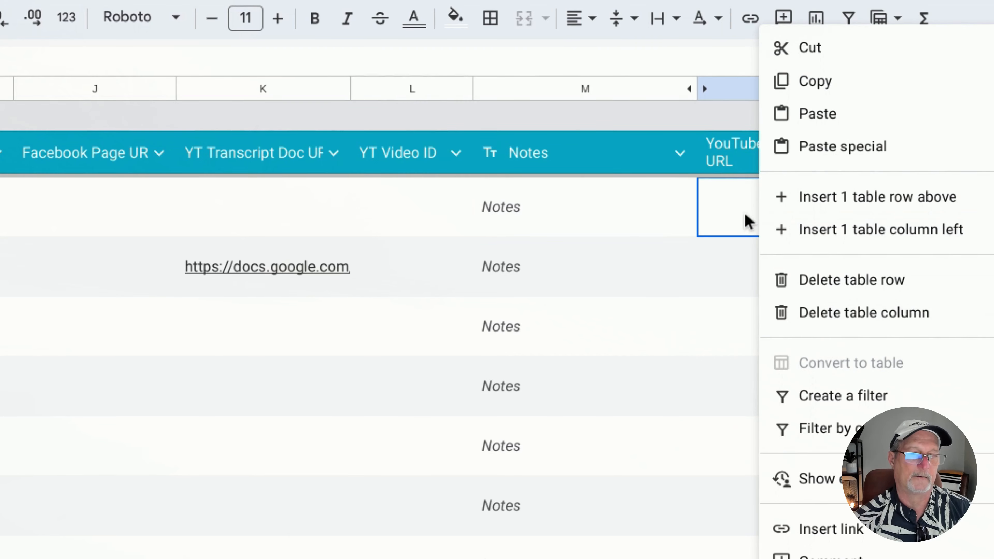
{"action": "key", "text": "ctrl+v"}
{"action": "left_click", "coordinate": [716, 282]}
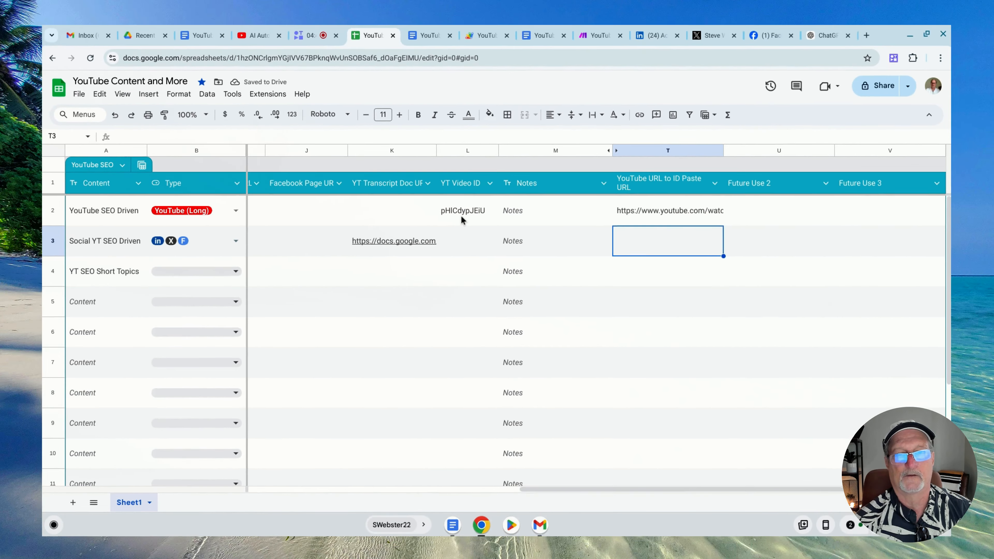
Copy the video ID from cell L2 into cell L3 for the Social YT SEO Driven row
{"action": "left_click", "coordinate": [461, 215]}
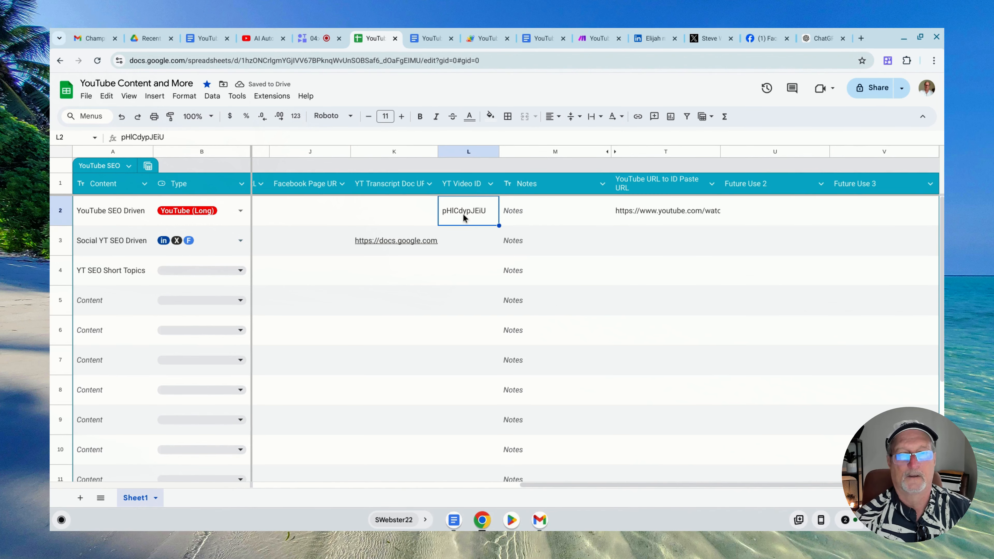
{"action": "key", "text": "ctrl+c"}
{"action": "left_click", "coordinate": [467, 235]}
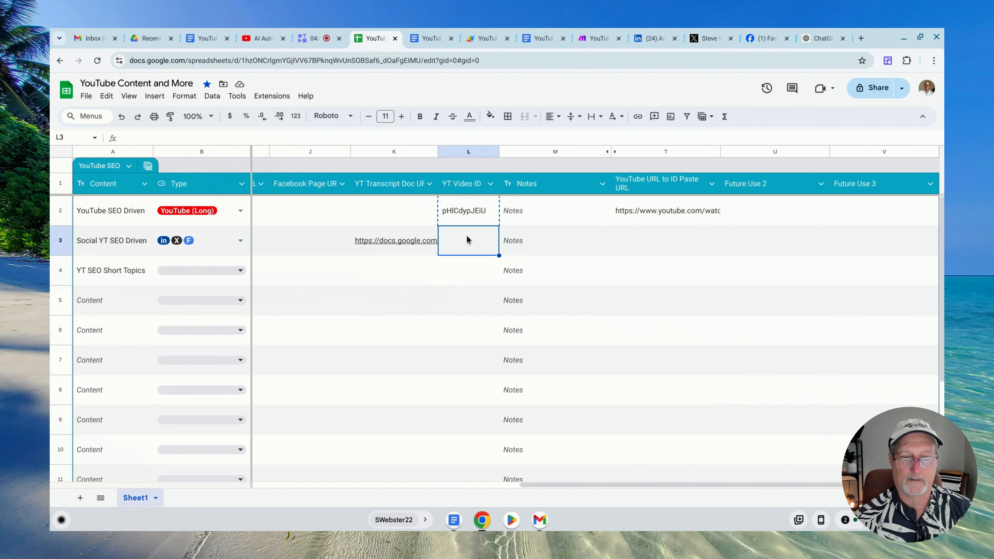
{"action": "key", "text": "ctrl+v"}
{"action": "left_click", "coordinate": [554, 242]}
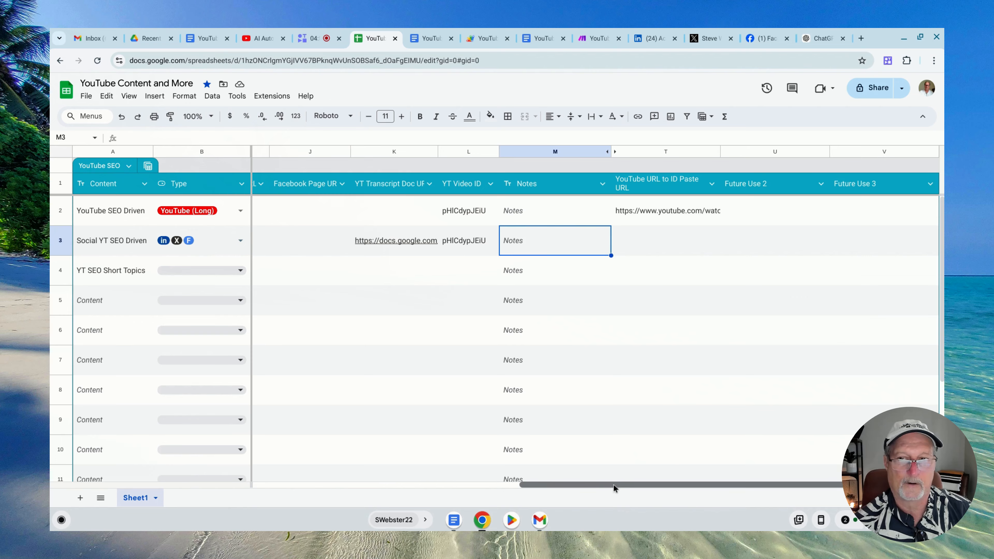
Set the Status of the Social YT SEO Driven row to In progress
{"action": "left_click_drag", "start_coordinate": [613, 484], "coordinate": [344, 484]}
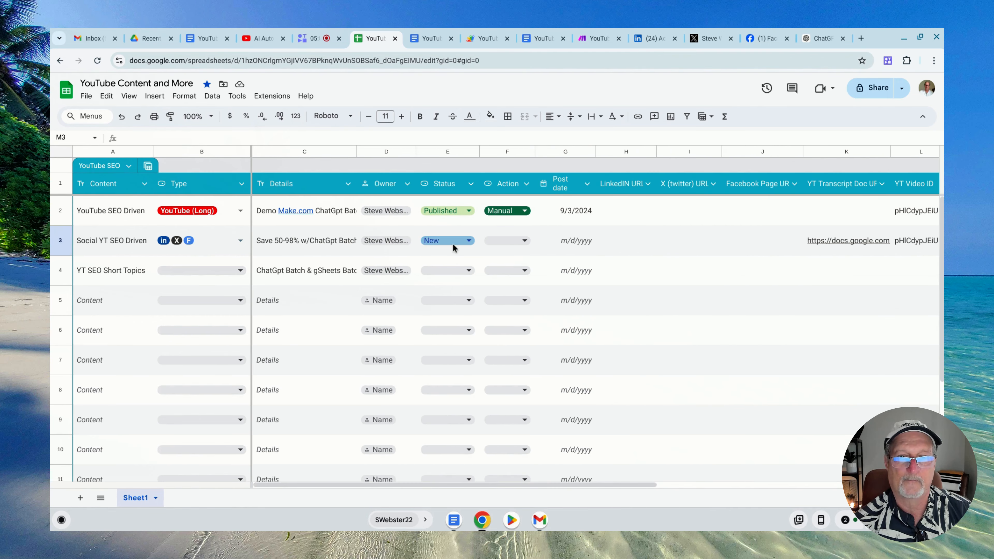
{"action": "left_click", "coordinate": [468, 241]}
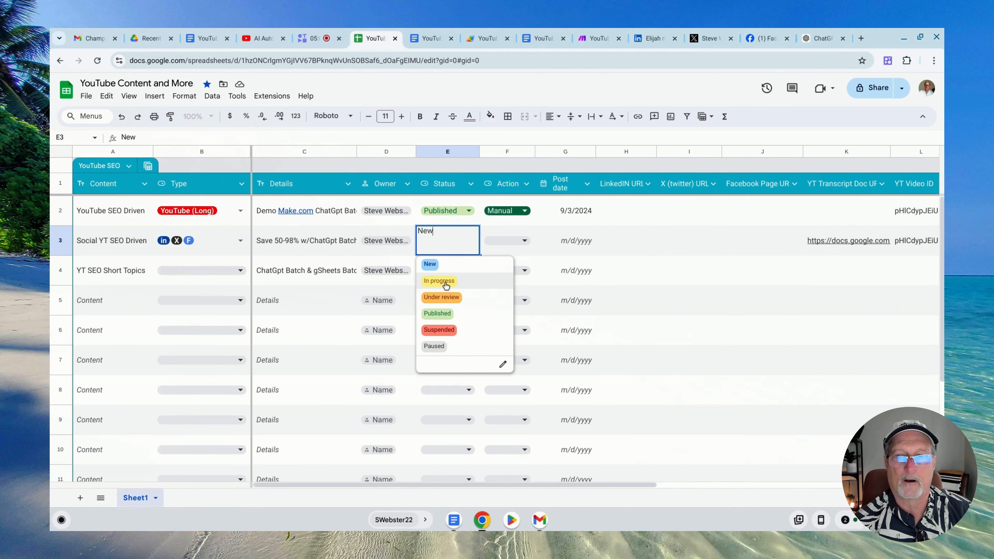
{"action": "left_click", "coordinate": [439, 281]}
Clear the in, X and F selections from the Type cell in row 3
{"action": "left_click", "coordinate": [241, 240]}
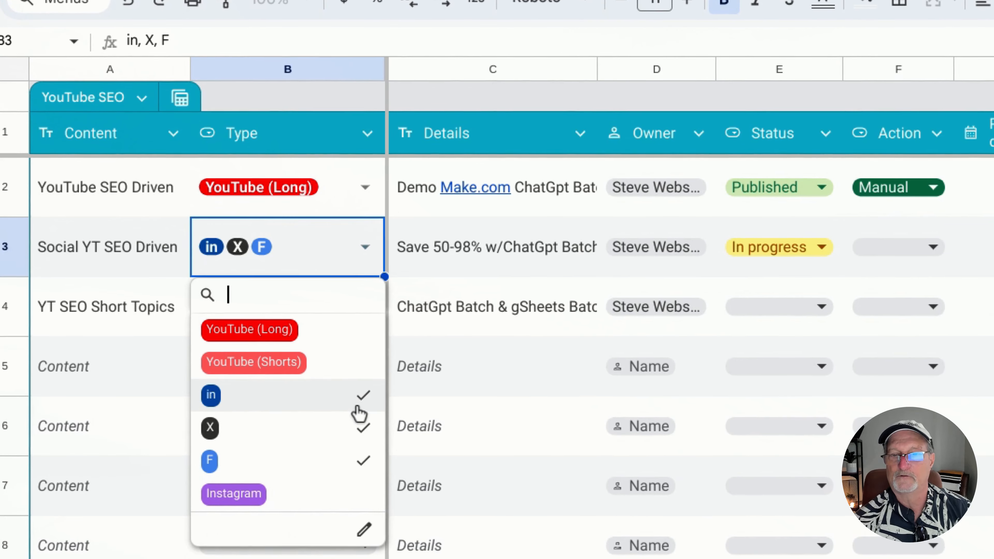
{"action": "left_click", "coordinate": [363, 407]}
{"action": "left_click", "coordinate": [368, 431]}
{"action": "left_click", "coordinate": [364, 466]}
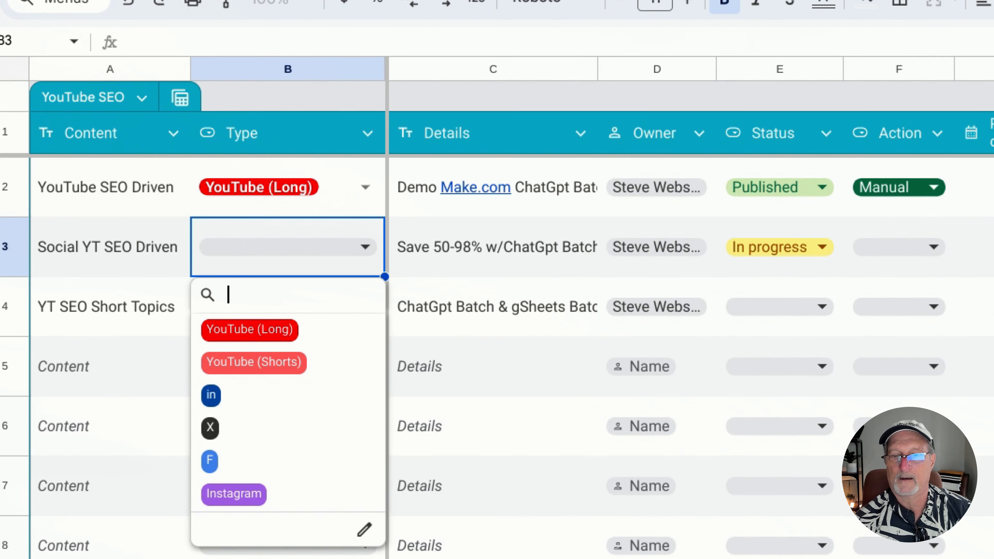
{"action": "left_click", "coordinate": [400, 352]}
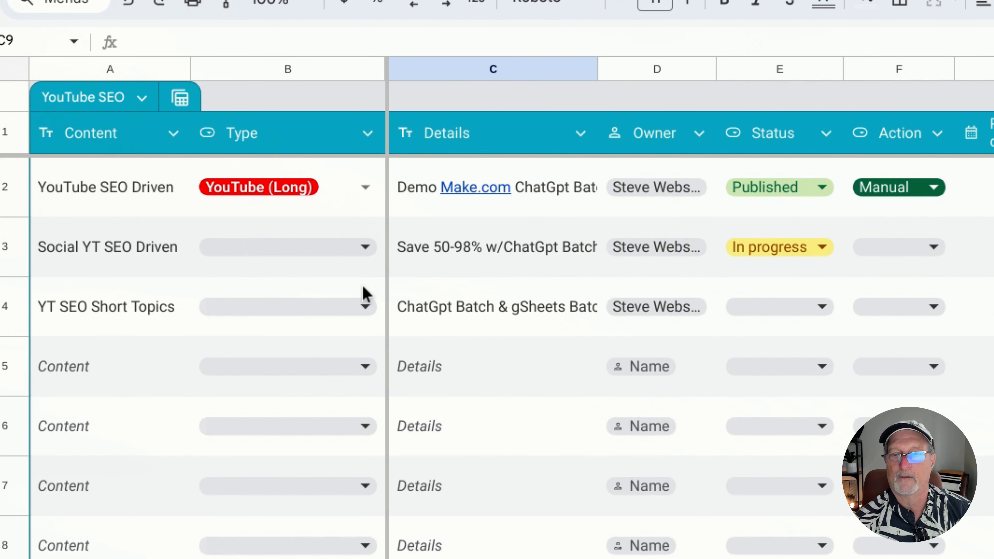
Open the Type dropdown's editing settings to review its items and the multiple-selection option
{"action": "left_click", "coordinate": [366, 256]}
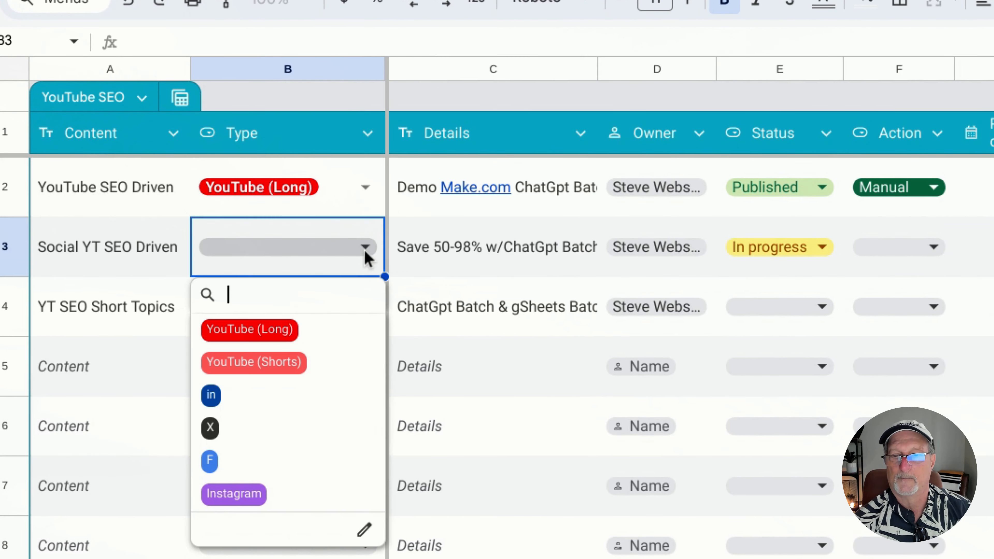
{"action": "left_click", "coordinate": [368, 530]}
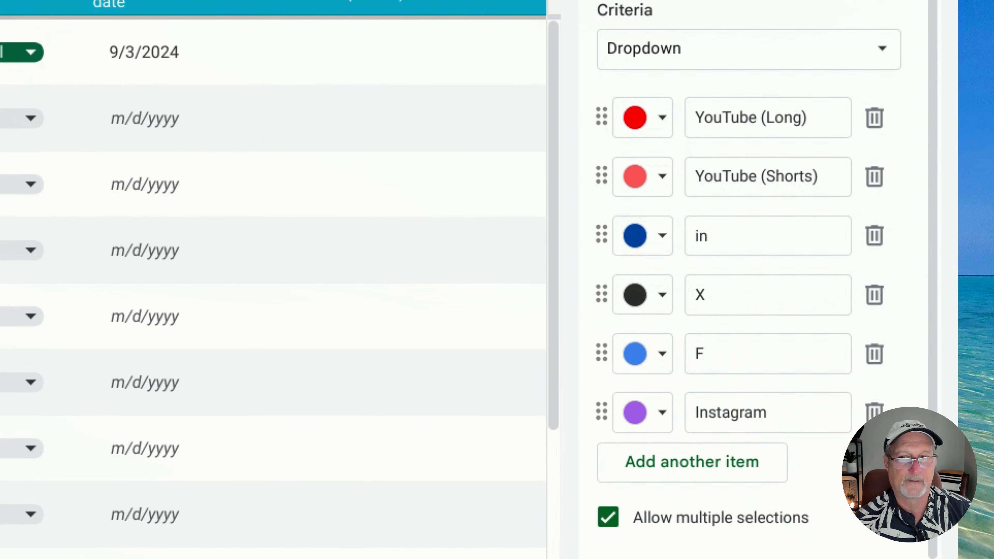
{"action": "left_click", "coordinate": [218, 242]}
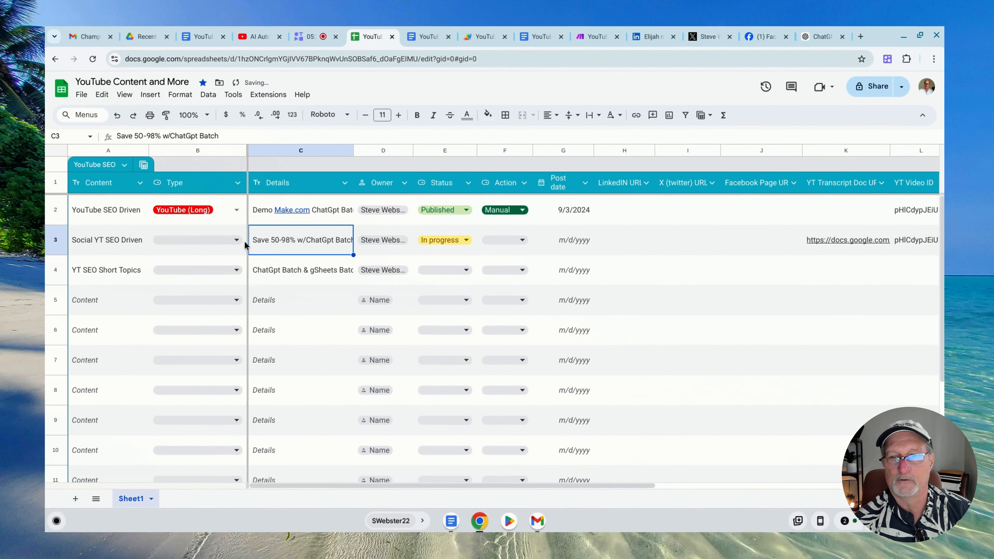
Select in, X and F as the Type of the Social YT SEO Driven row
{"action": "left_click", "coordinate": [237, 240]}
{"action": "left_click", "coordinate": [191, 319]}
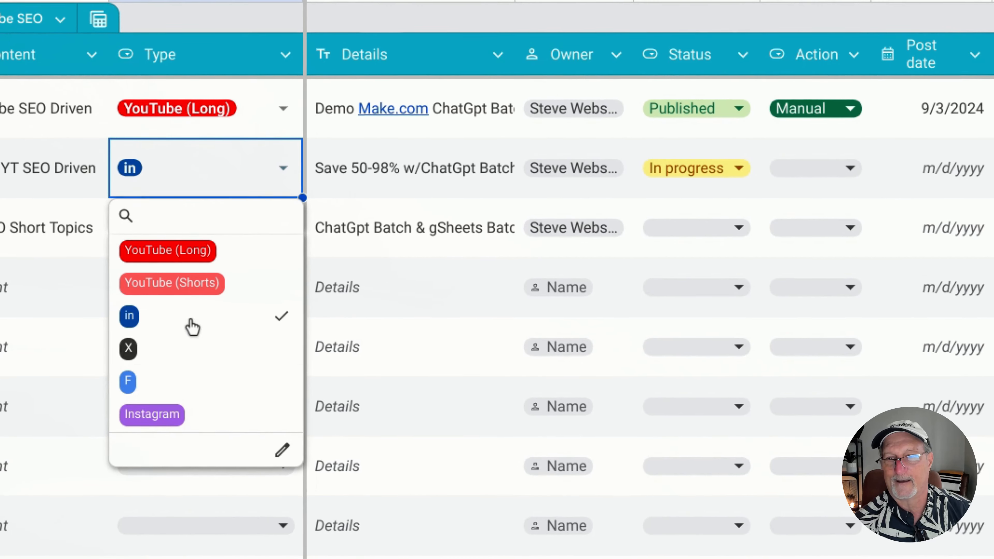
{"action": "left_click", "coordinate": [175, 354]}
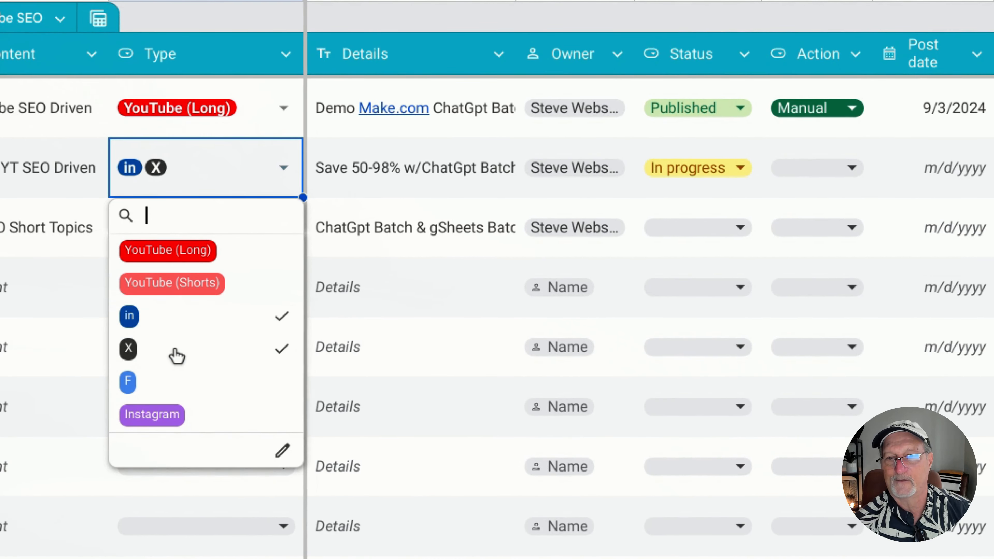
{"action": "left_click", "coordinate": [168, 392]}
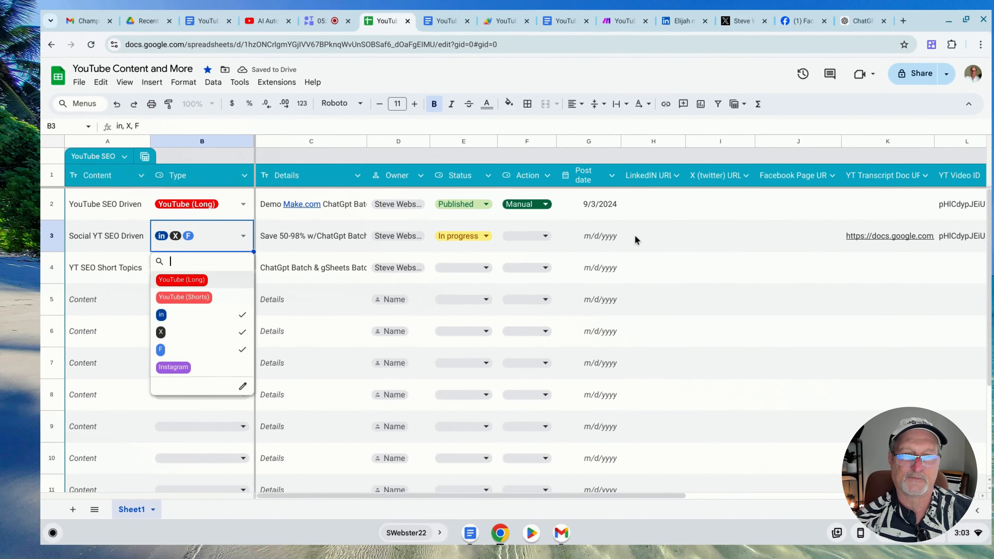
{"action": "left_click", "coordinate": [617, 244]}
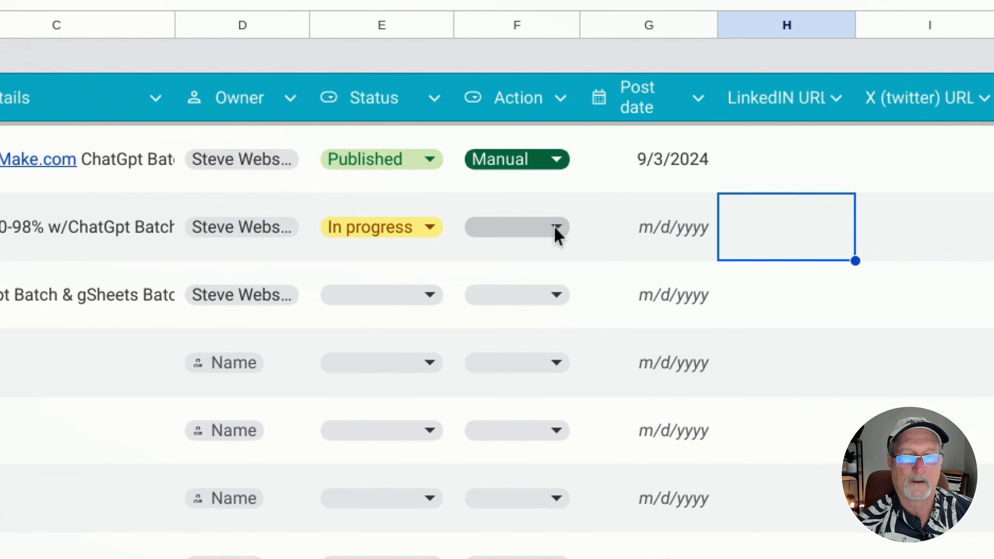
Examine the Action options in row 3 and the LinkedIN URL, X (twitter) URL and Facebook Page URL columns
{"action": "left_click", "coordinate": [556, 227]}
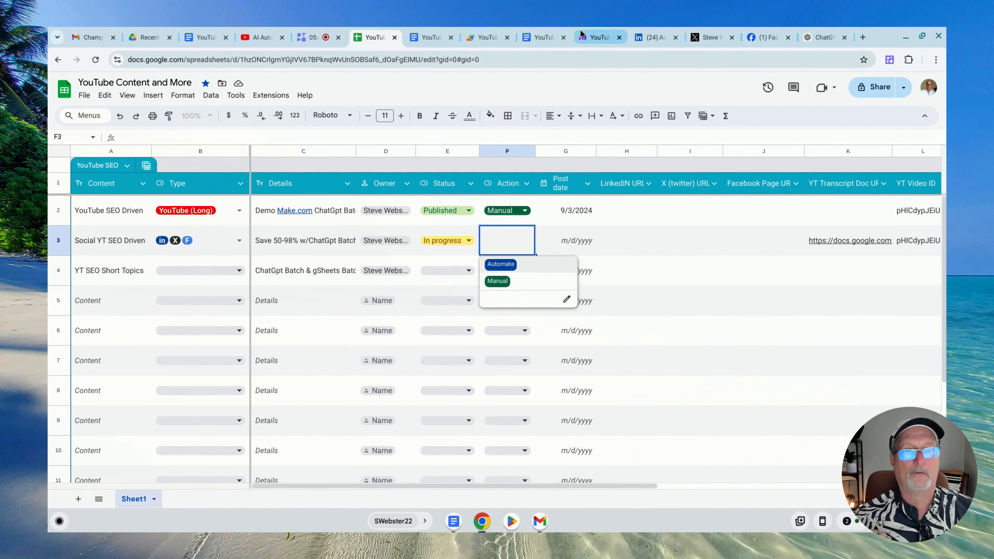
{"action": "left_click", "coordinate": [597, 25]}
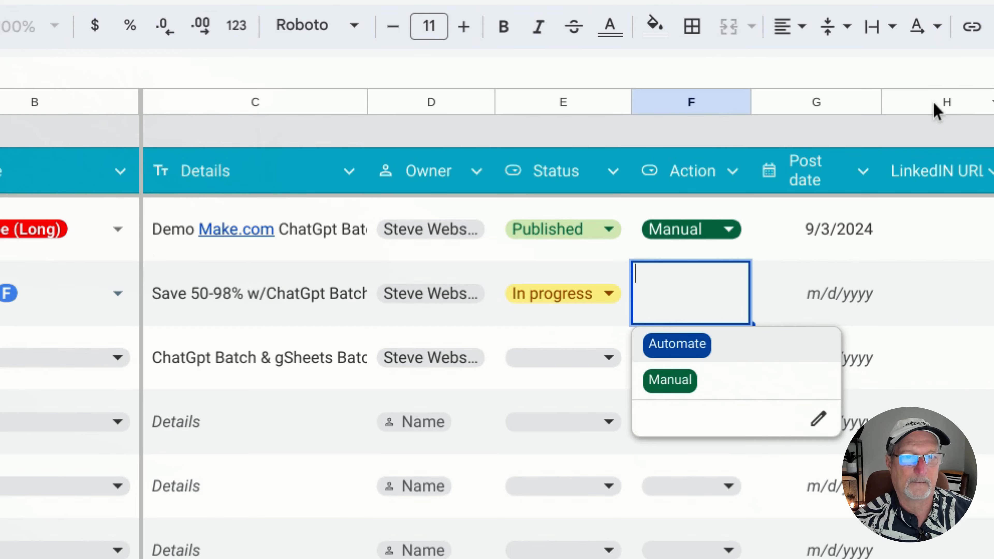
{"action": "left_click", "coordinate": [925, 104]}
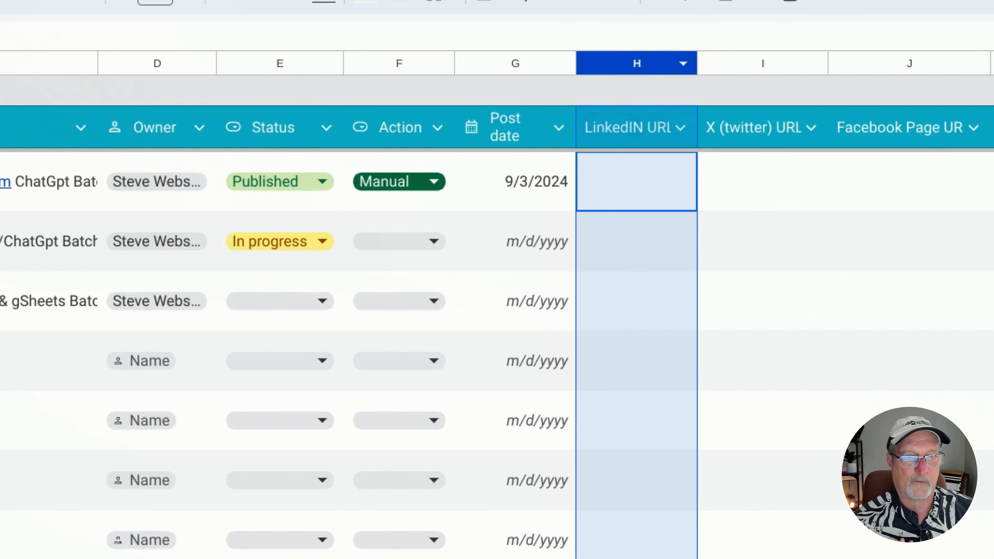
{"action": "left_click", "coordinate": [637, 229]}
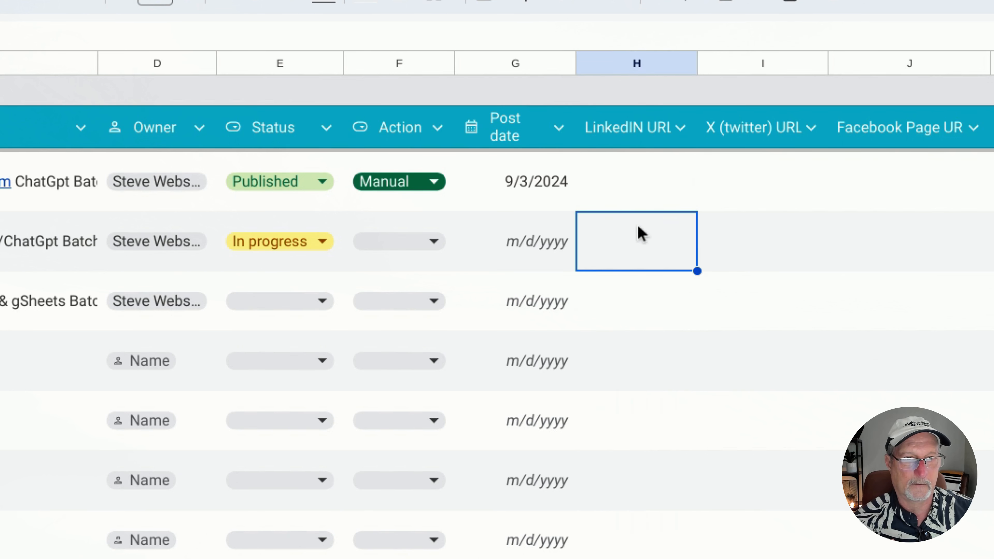
{"action": "left_click", "coordinate": [730, 71]}
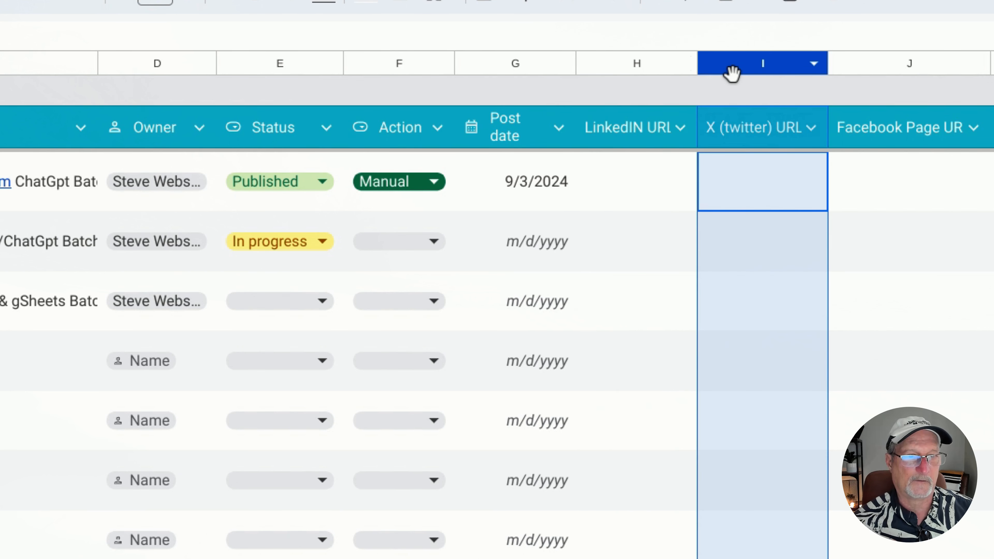
{"action": "left_click", "coordinate": [870, 72]}
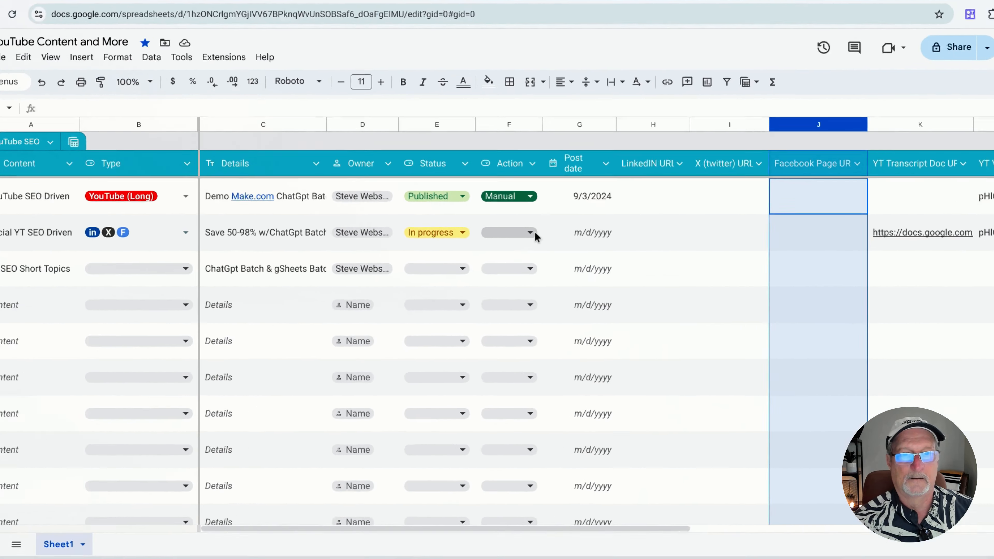
Examine the Status options and the Post date cell in row 3 without changing them
{"action": "left_click", "coordinate": [460, 232]}
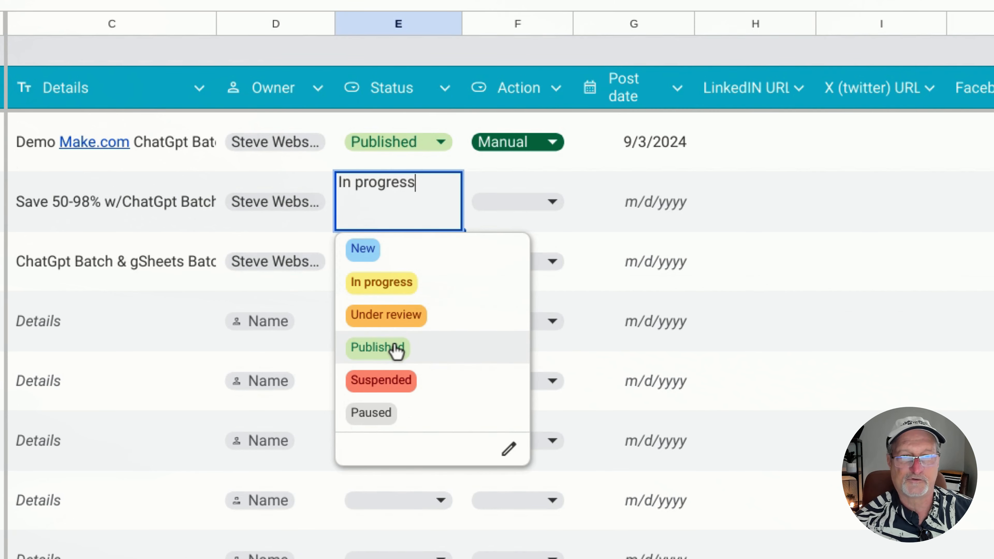
{"action": "left_click", "coordinate": [794, 262]}
{"action": "left_click", "coordinate": [684, 225]}
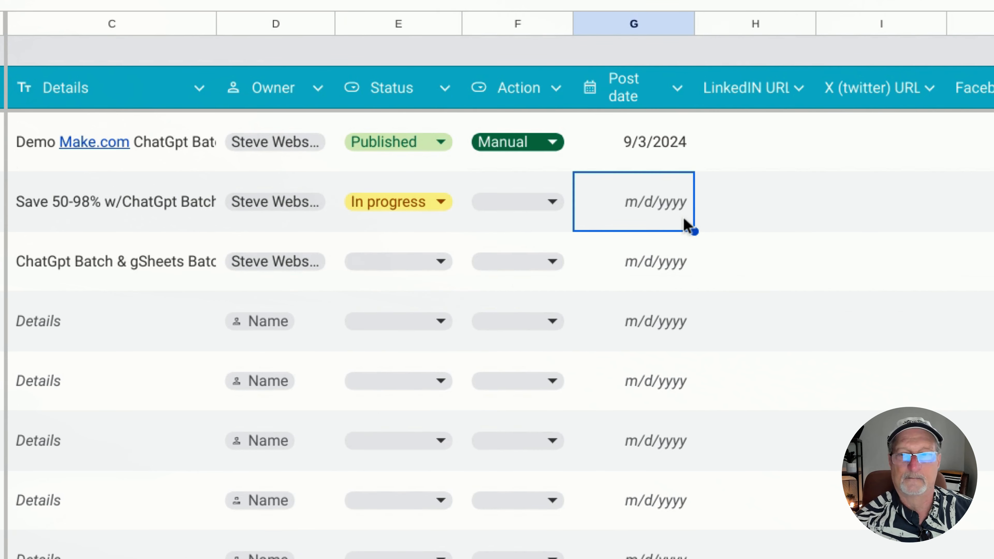
Set the Action of the Social YT SEO Driven row to Automate
{"action": "left_click", "coordinate": [553, 205]}
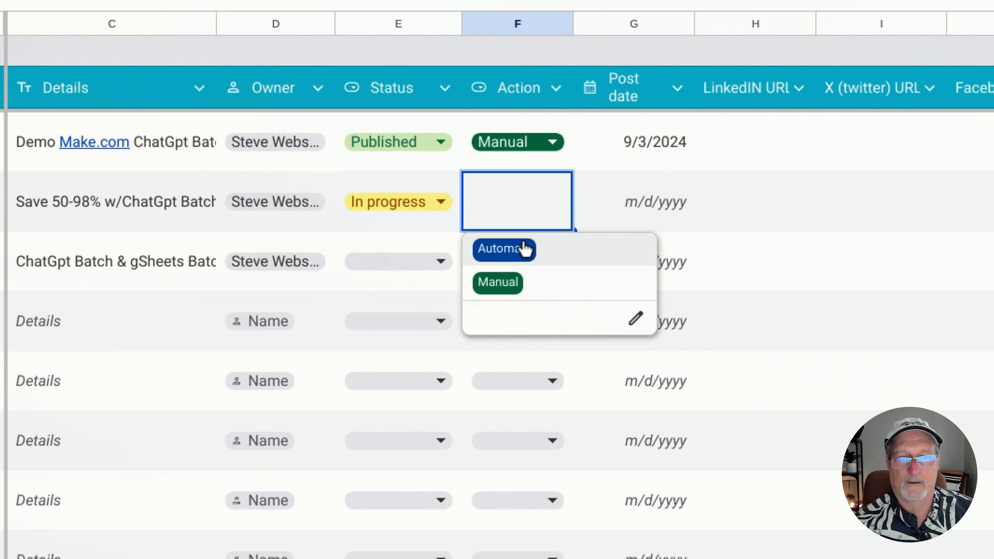
{"action": "left_click", "coordinate": [516, 250]}
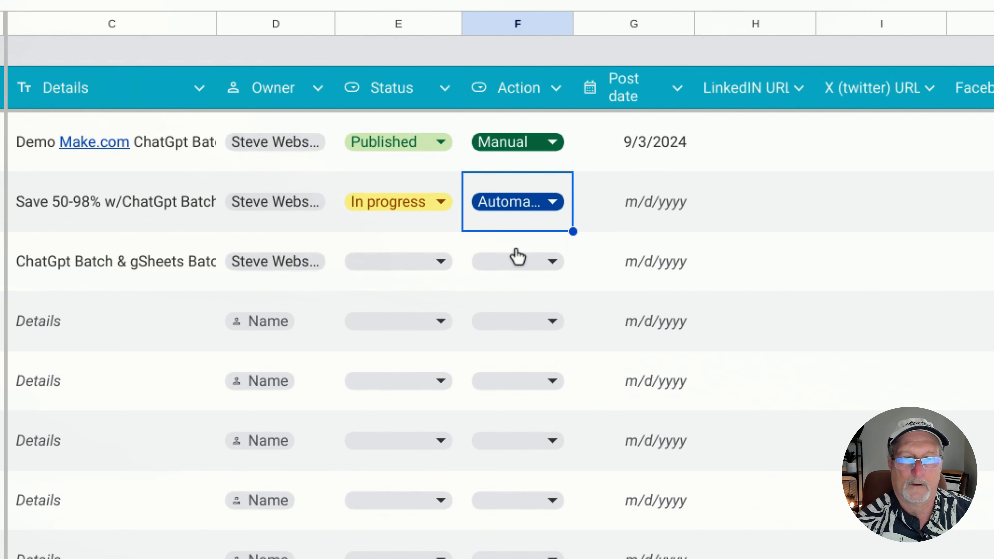
{"action": "left_click", "coordinate": [708, 258]}
Examine the LinkedIN URL, X (twitter) URL and Facebook Page URL columns one after another
{"action": "left_click", "coordinate": [755, 24]}
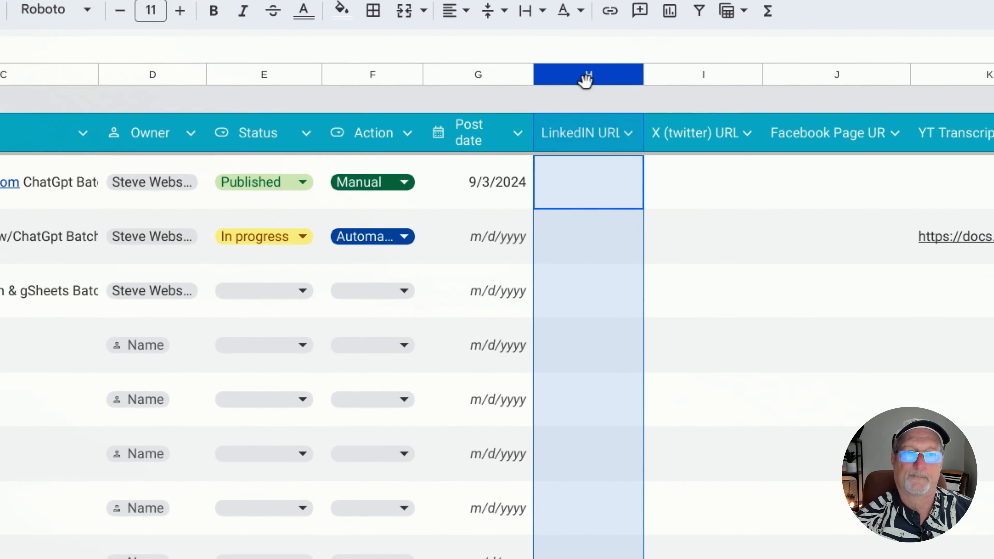
{"action": "left_click", "coordinate": [673, 74]}
{"action": "left_click", "coordinate": [831, 74]}
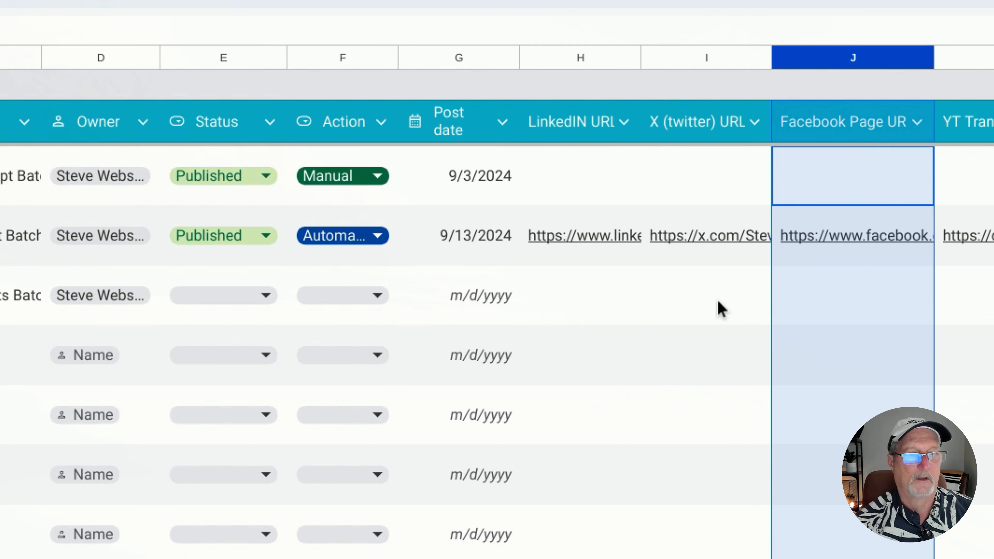
Open the LinkedIn post from its URL in the Social YT SEO Driven row and read the post text through to the hashtags
{"action": "left_click", "coordinate": [591, 237]}
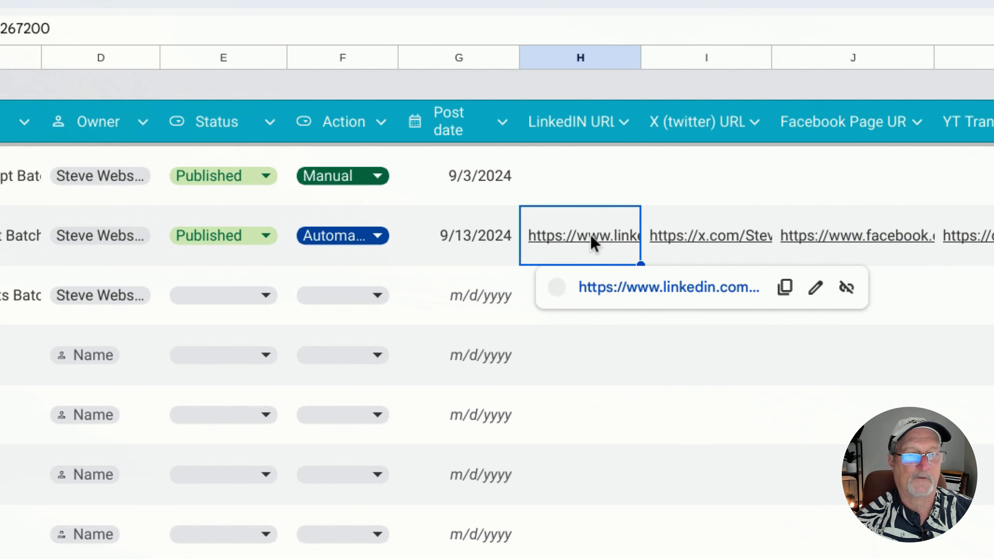
{"action": "left_click", "coordinate": [616, 288]}
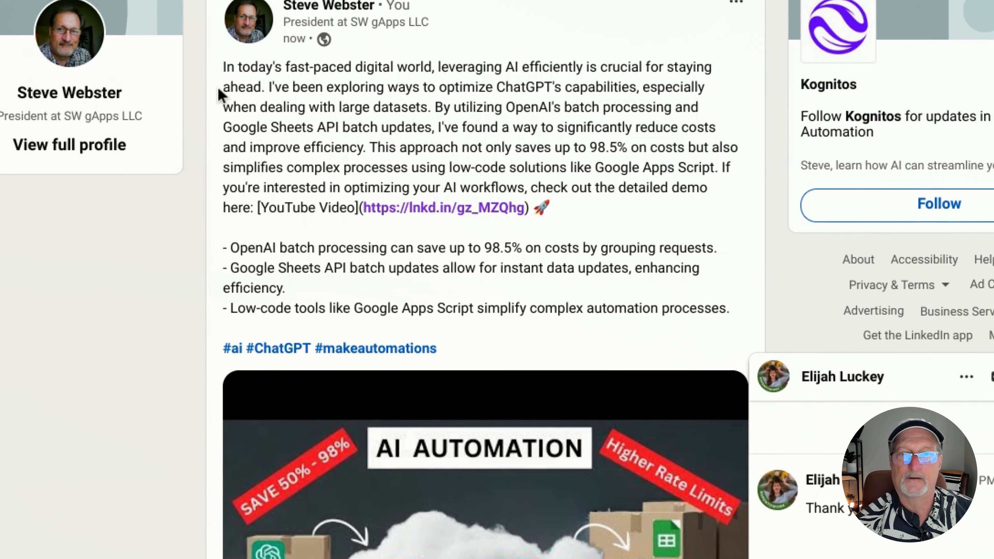
{"action": "left_click_drag", "start_coordinate": [289, 115], "coordinate": [478, 351]}
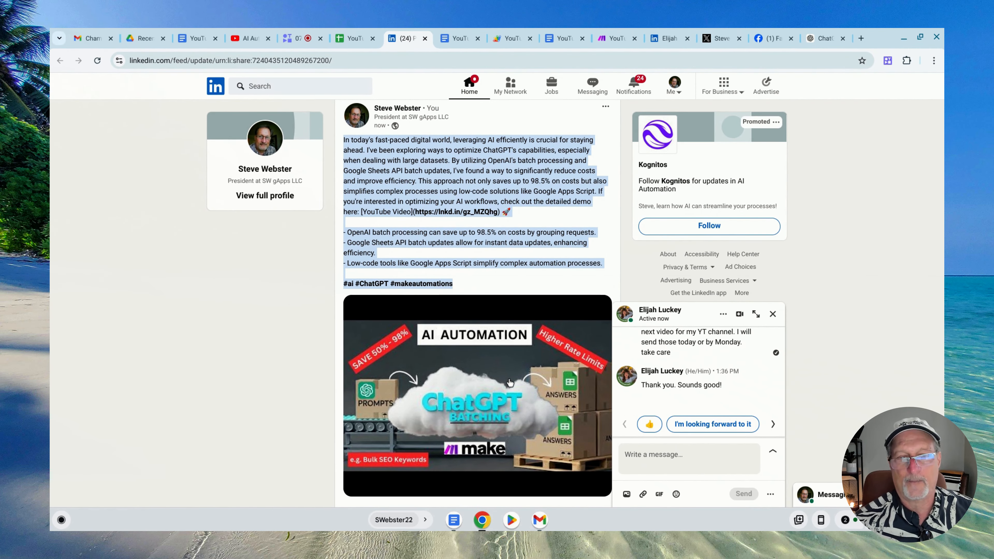
{"action": "left_click", "coordinate": [489, 258]}
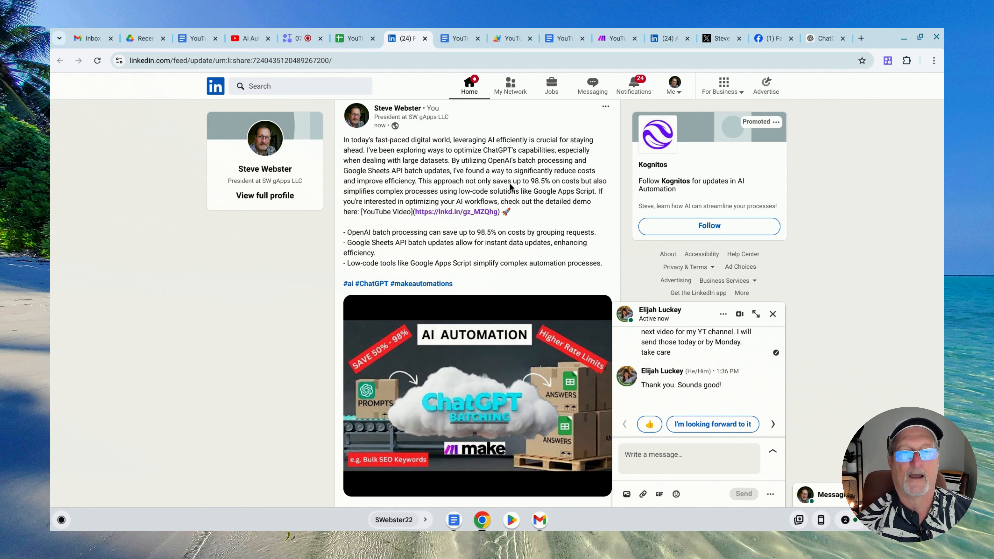
Return to the YouTube Content and More sheet and open the X post from its URL in row 3
{"action": "left_click", "coordinate": [354, 38]}
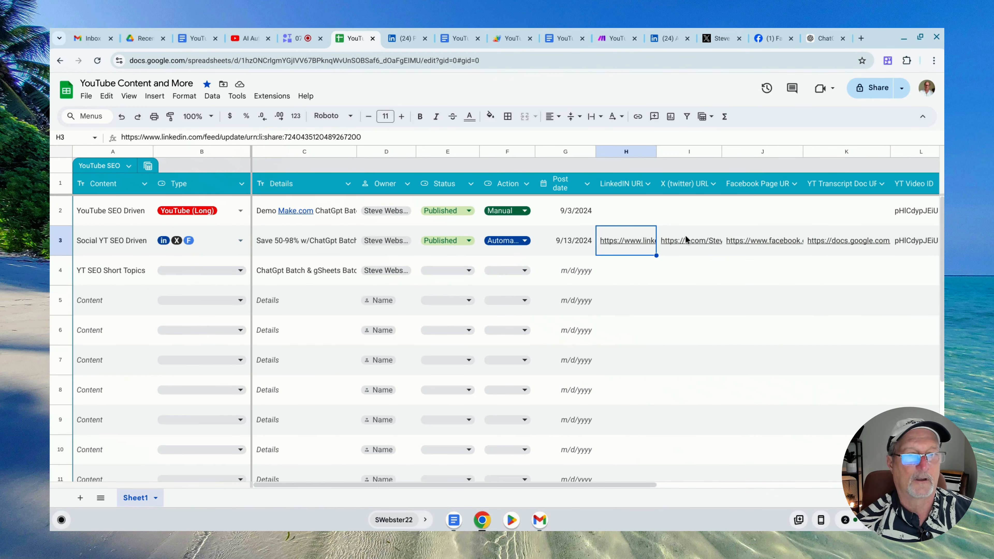
{"action": "left_click", "coordinate": [690, 242]}
{"action": "left_click", "coordinate": [719, 268]}
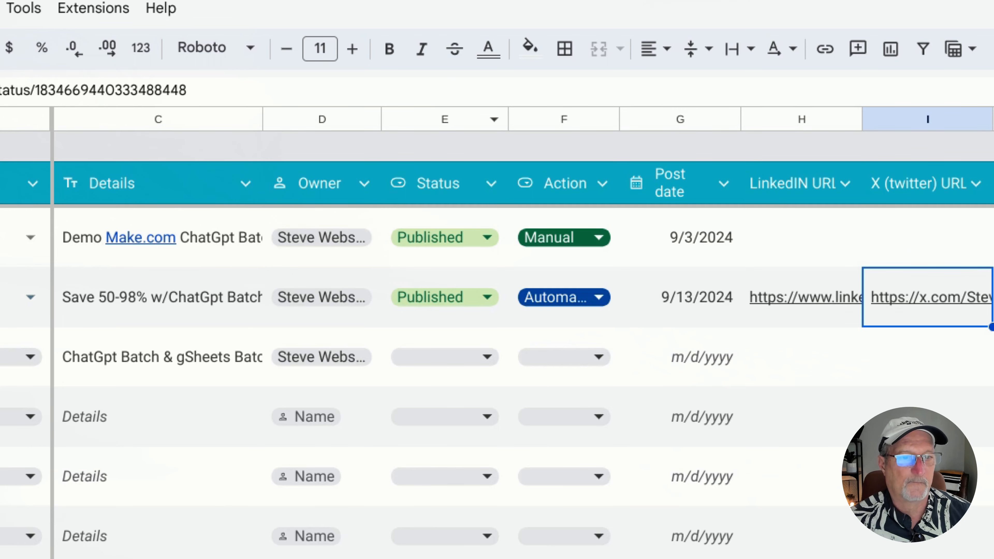
Open the Facebook post from its URL in row 3, check its YouTube video link, and return to the post
{"action": "left_click", "coordinate": [800, 247]}
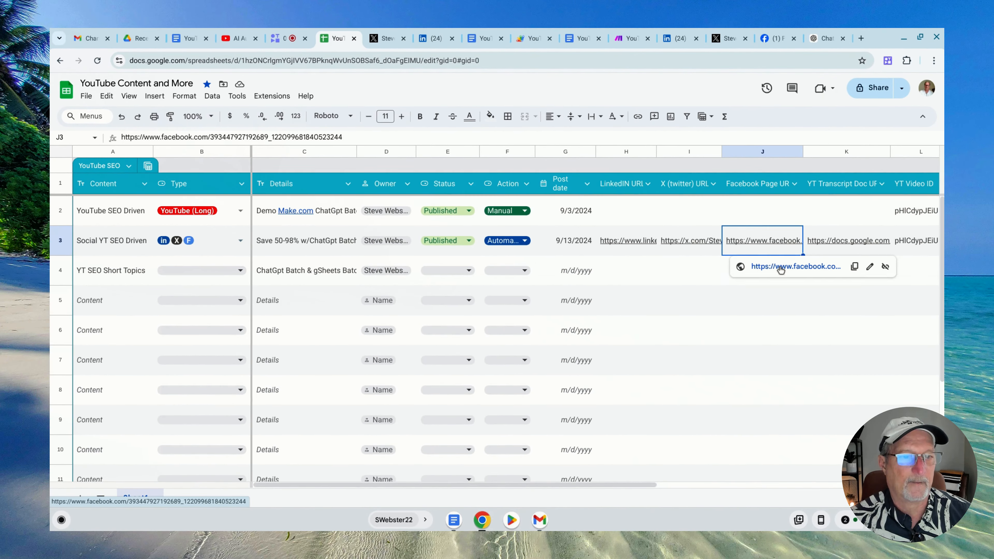
{"action": "left_click", "coordinate": [779, 267]}
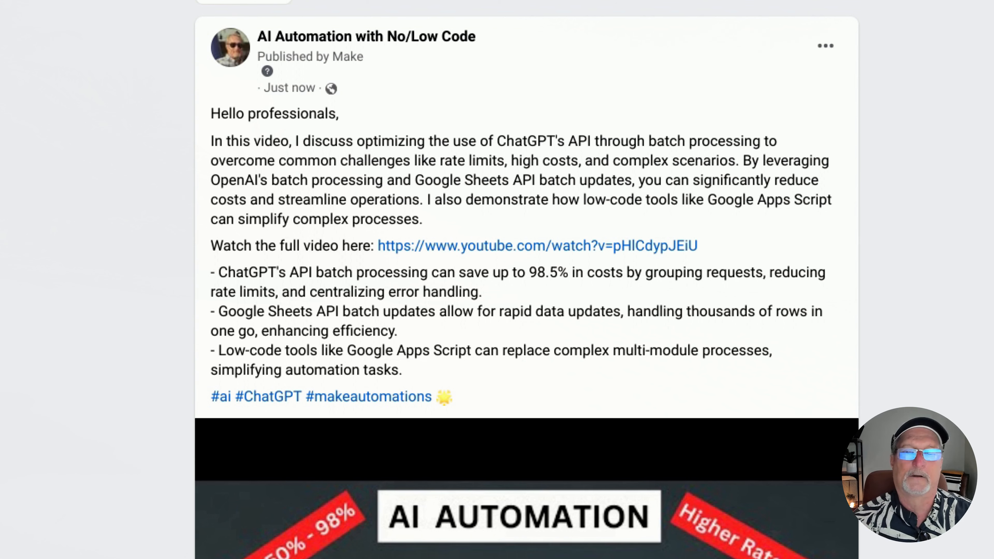
{"action": "left_click", "coordinate": [495, 251]}
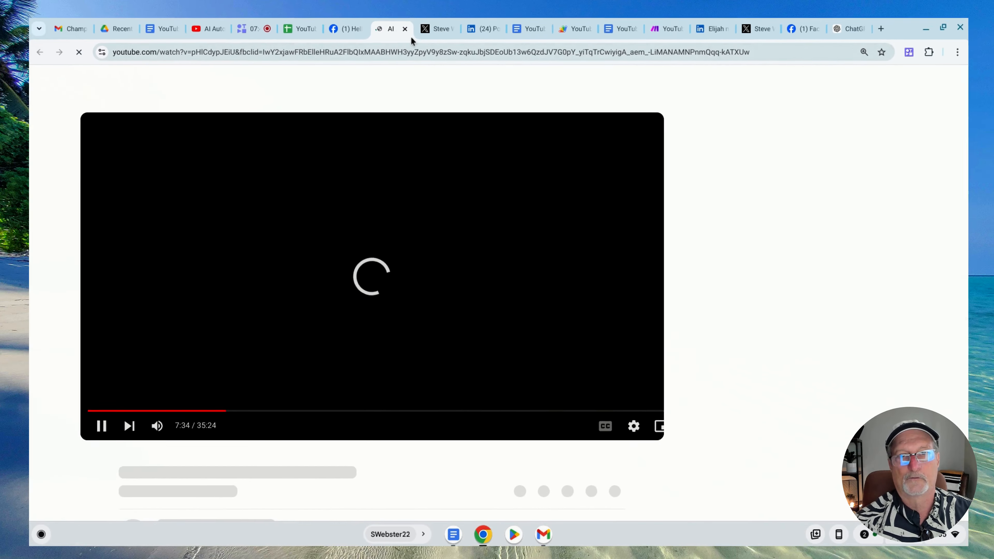
{"action": "left_click", "coordinate": [405, 28]}
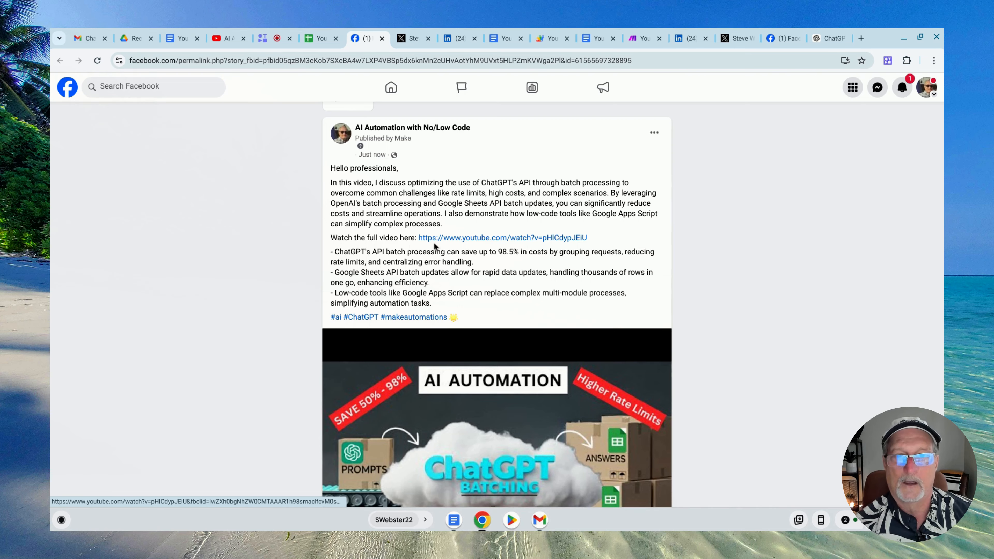
Open the AI Automation with No/Low Code page from the Facebook post and look through it
{"action": "scroll", "coordinate": [434, 239], "scroll_direction": "up", "scroll_amount": 1}
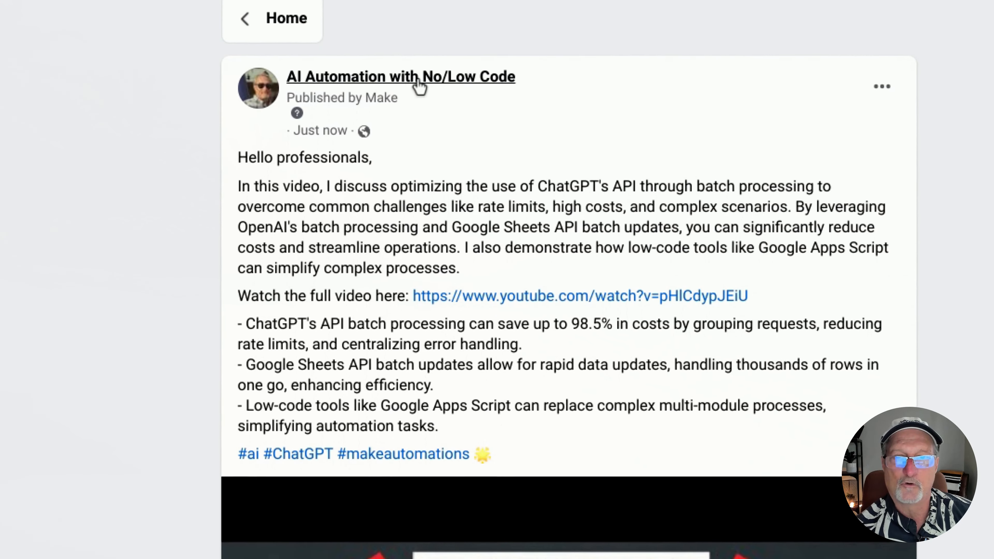
{"action": "mouse_move", "coordinate": [419, 129]}
{"action": "left_click", "coordinate": [413, 84]}
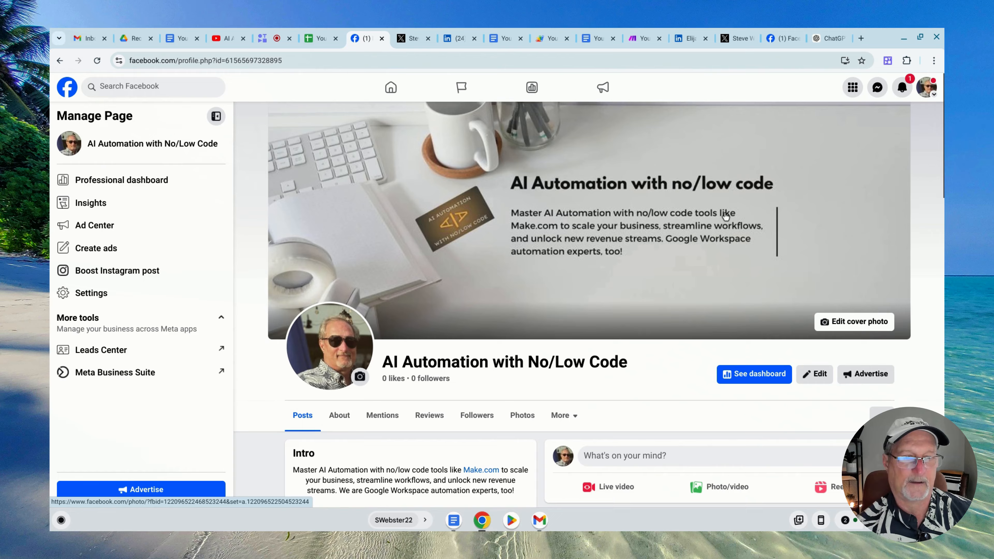
{"action": "scroll", "coordinate": [919, 255], "scroll_direction": "down", "scroll_amount": 4}
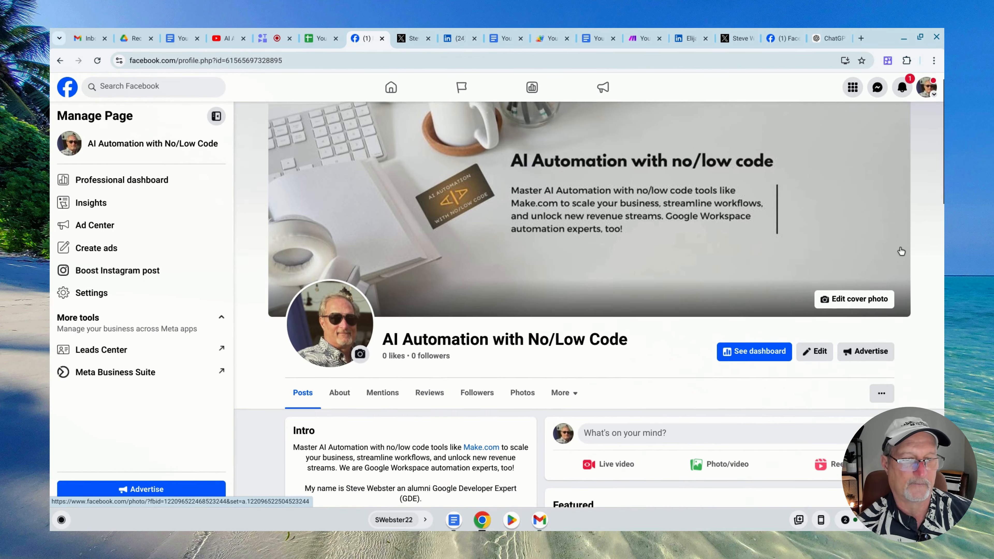
{"action": "scroll", "coordinate": [890, 253], "scroll_direction": "down", "scroll_amount": 8}
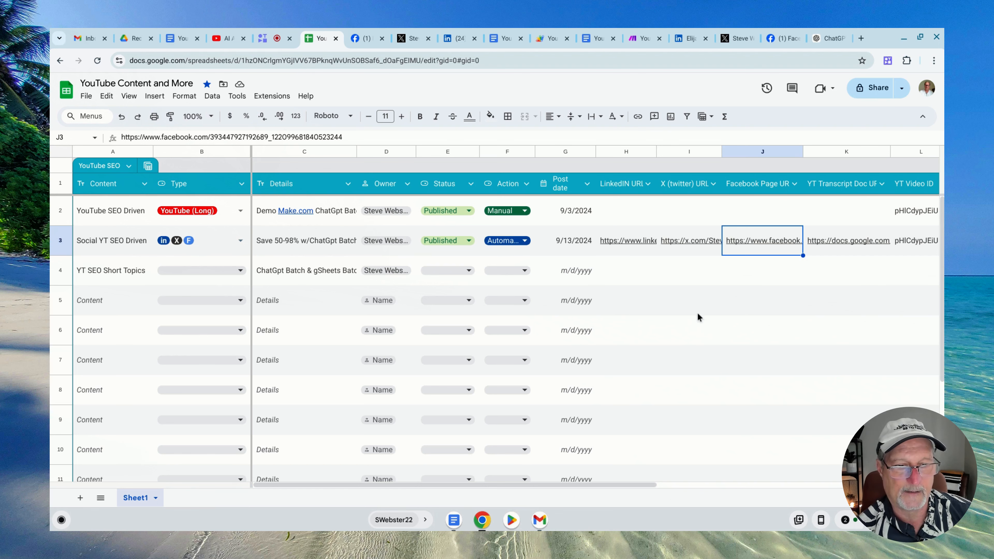
Return to the sheet, check the Notes cell in row 3, and unhide columns N to S beside Notes
{"action": "left_click_drag", "start_coordinate": [639, 486], "coordinate": [858, 485]}
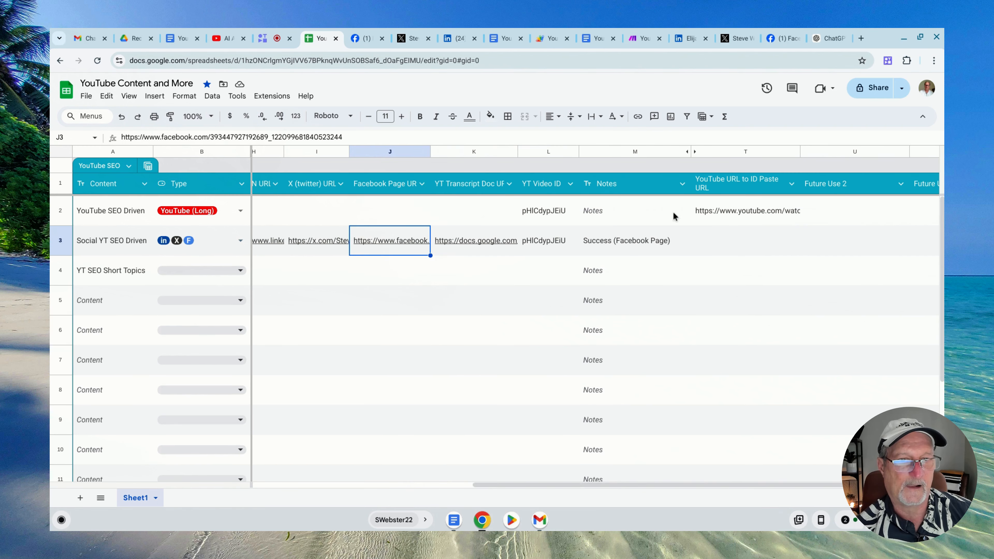
{"action": "left_click", "coordinate": [634, 246]}
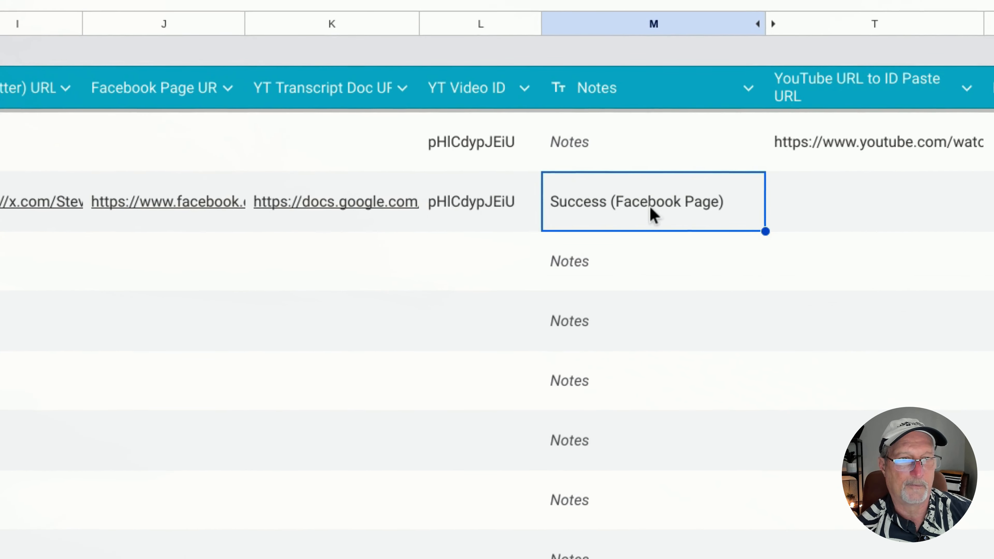
{"action": "left_click", "coordinate": [777, 27]}
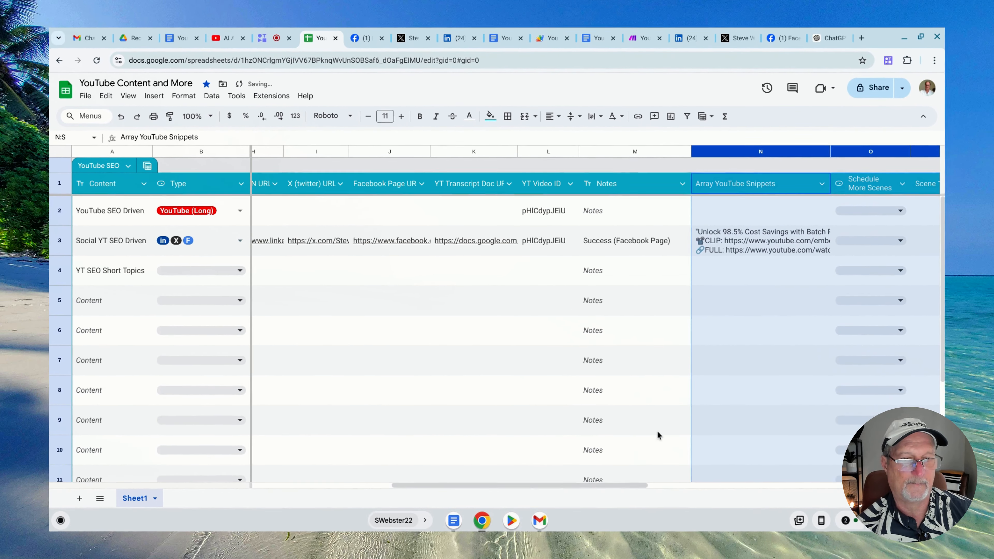
{"action": "left_click", "coordinate": [659, 336]}
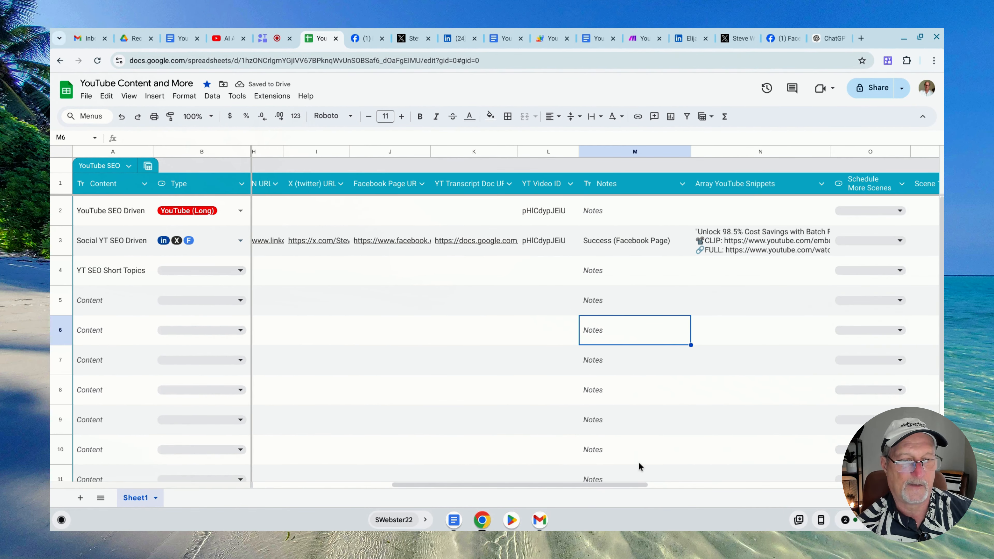
Read the full Array YouTube Snippets cell in row 3 and examine its Schedule More Scenes options without choosing one
{"action": "left_click_drag", "start_coordinate": [637, 484], "coordinate": [759, 481]}
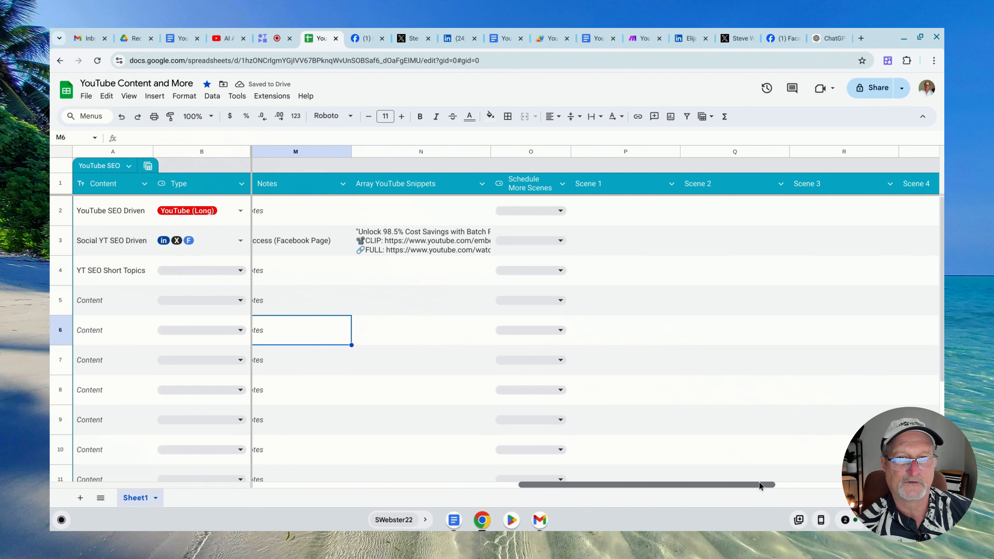
{"action": "double_click", "coordinate": [436, 251]}
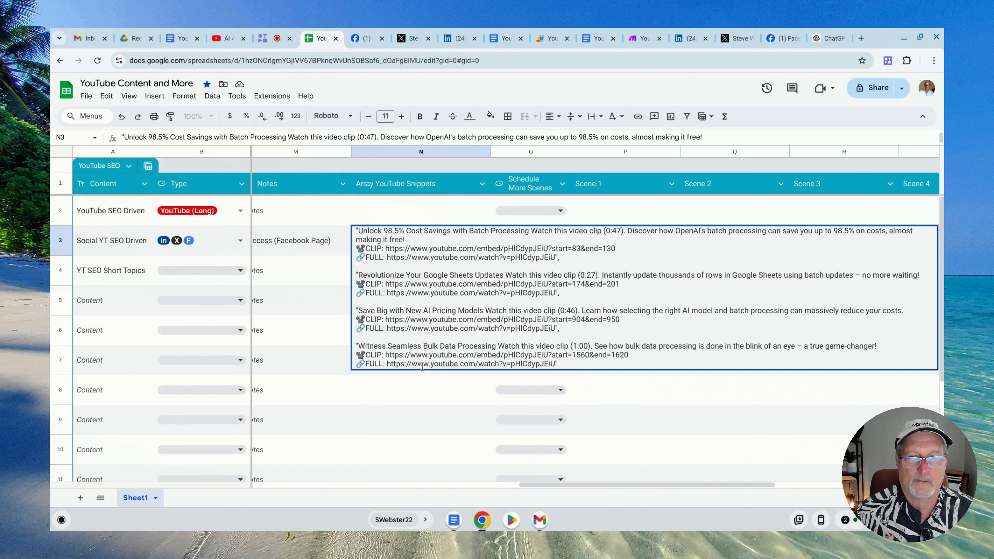
{"action": "left_click", "coordinate": [419, 400]}
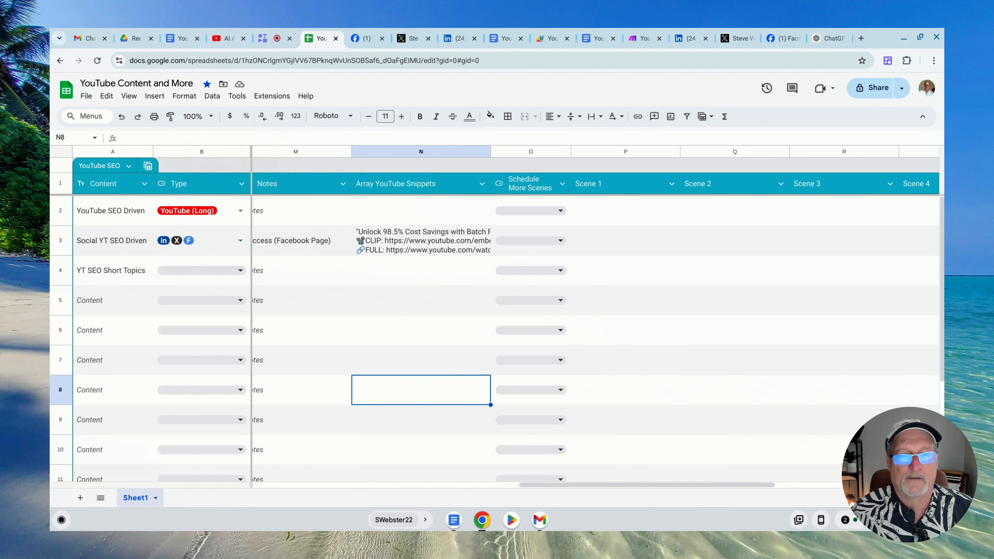
{"action": "left_click", "coordinate": [562, 242]}
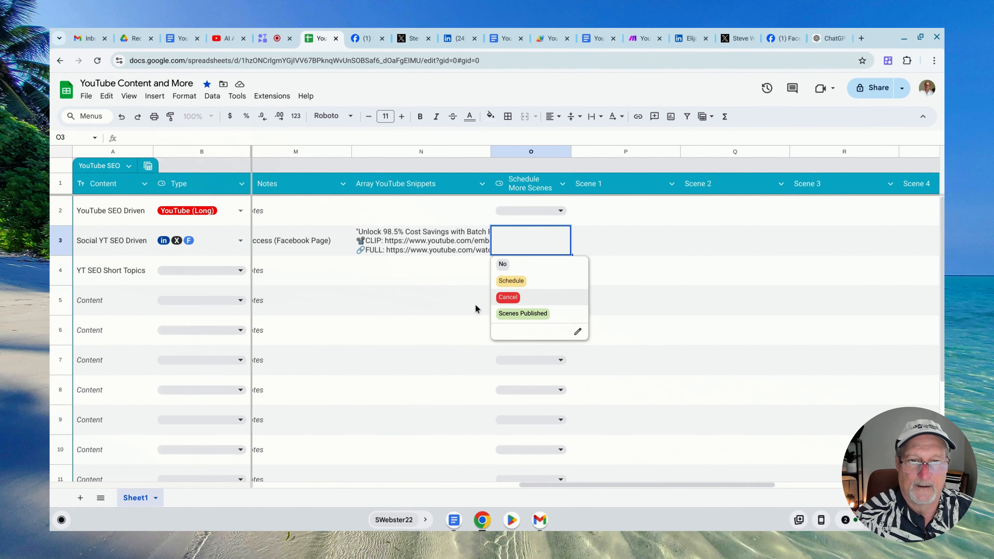
{"action": "left_click", "coordinate": [476, 309]}
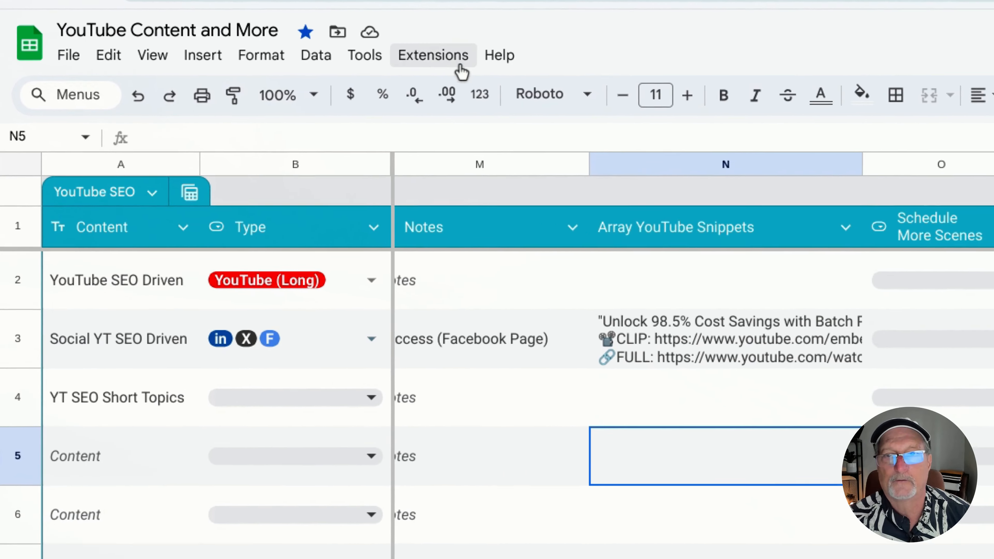
Switch to the YouTube Social Media Automation Apps Script project and look over its constants and functions
{"action": "left_click", "coordinate": [460, 66]}
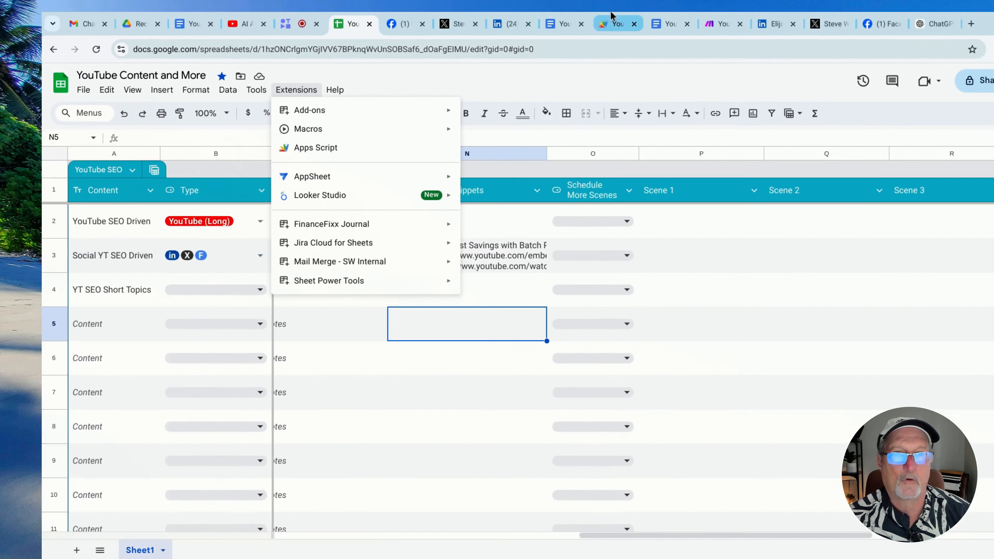
{"action": "left_click", "coordinate": [516, 152]}
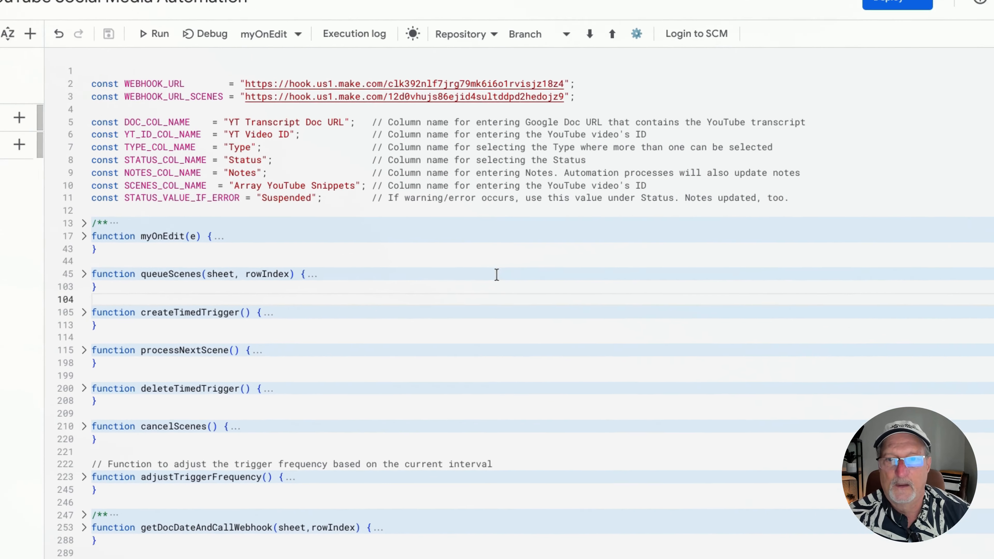
{"action": "scroll", "coordinate": [367, 311], "scroll_direction": "down", "scroll_amount": 2}
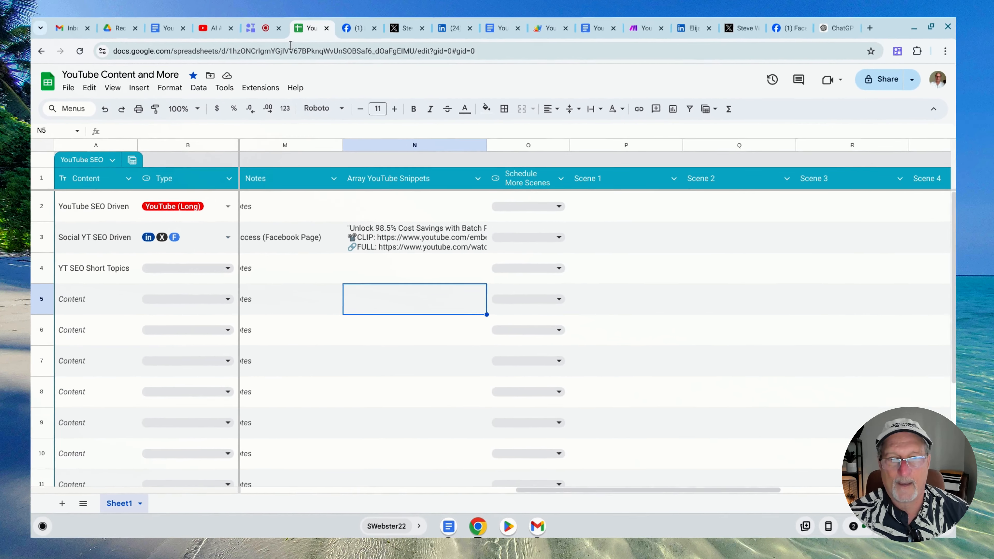
Return to the sheet and examine the Action options of the Social YT SEO Driven row without changing them
{"action": "left_click_drag", "start_coordinate": [617, 484], "coordinate": [352, 485]}
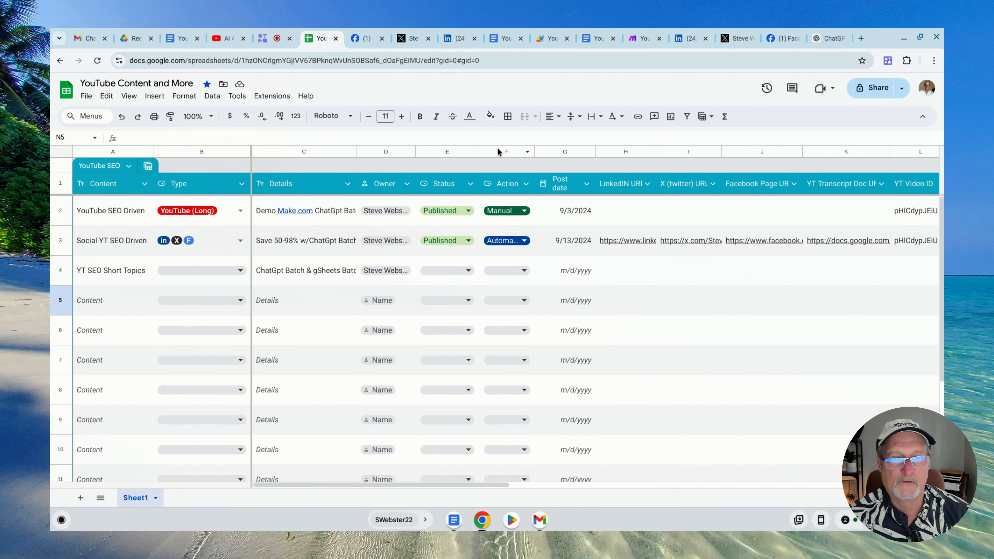
{"action": "left_click", "coordinate": [499, 152]}
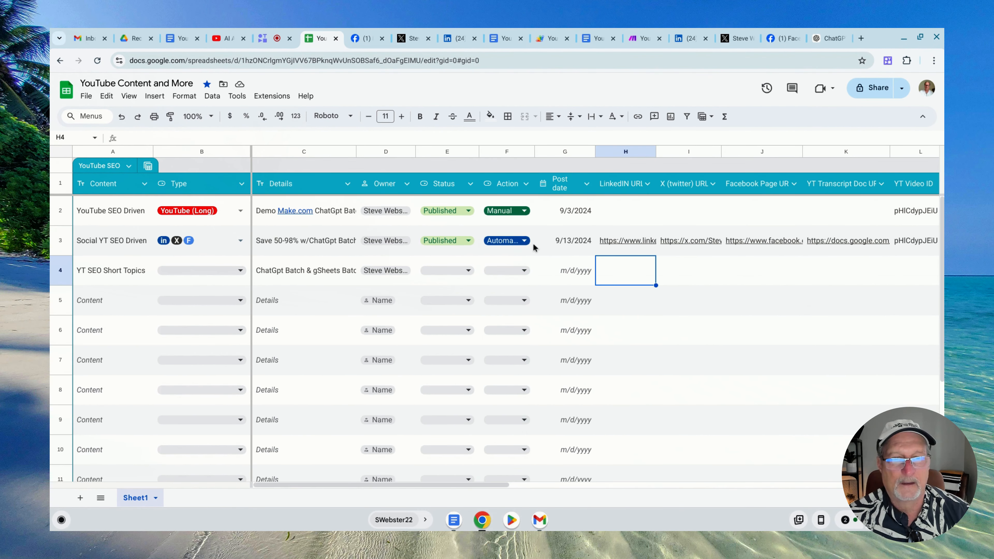
{"action": "left_click", "coordinate": [525, 242]}
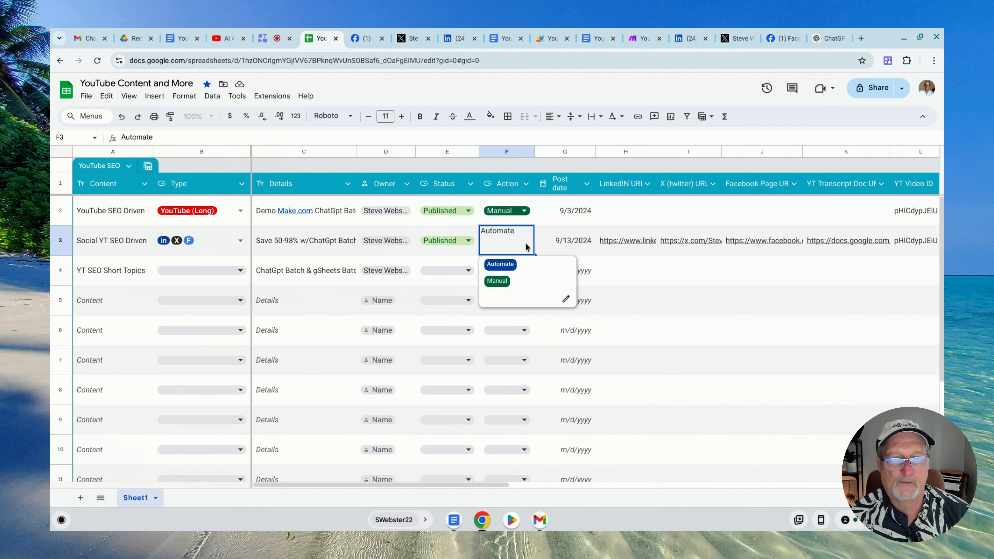
{"action": "left_click", "coordinate": [643, 312]}
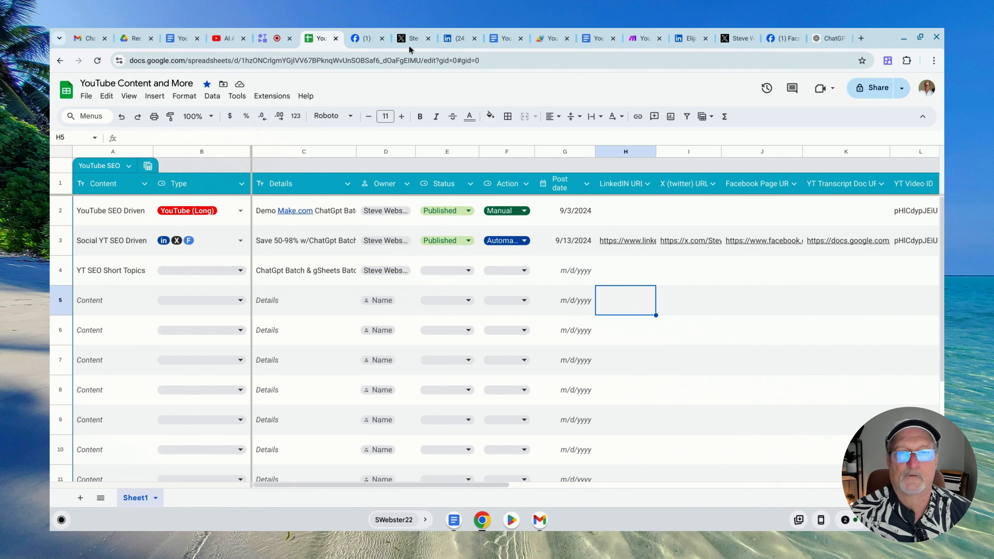
Revisit the Apps Script code, switch to the YouTube to Social Media Advanced scenario in Make, and examine its Webhooks, YT Thumbnail URL and Router modules
{"action": "left_click", "coordinate": [548, 38]}
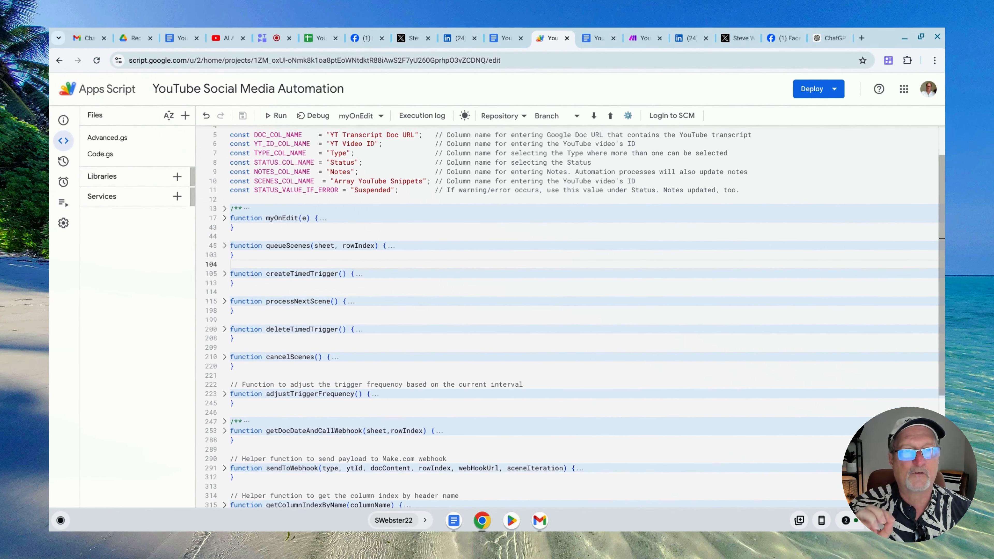
{"action": "left_click", "coordinate": [644, 38]}
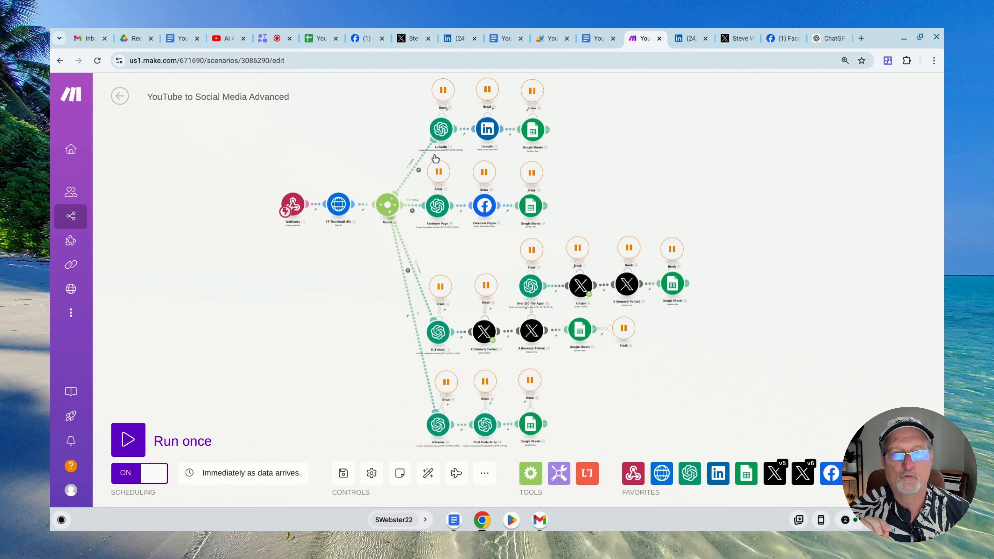
{"action": "scroll", "coordinate": [278, 249], "scroll_direction": "up", "scroll_amount": 5}
{"action": "left_click_drag", "start_coordinate": [270, 153], "coordinate": [211, 254]}
{"action": "scroll", "coordinate": [220, 284], "scroll_direction": "up", "scroll_amount": 4}
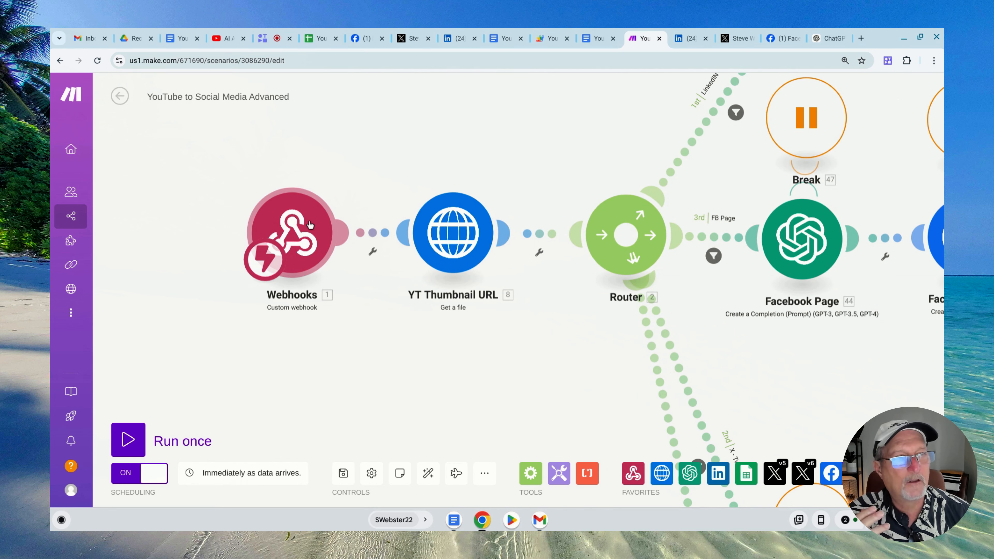
Survey the whole Make scenario, switch to the Apps Script code, and expand getDocDateAndCallWebhook, sendToWebhook and its payload
{"action": "scroll", "coordinate": [309, 225], "scroll_direction": "down", "scroll_amount": 5}
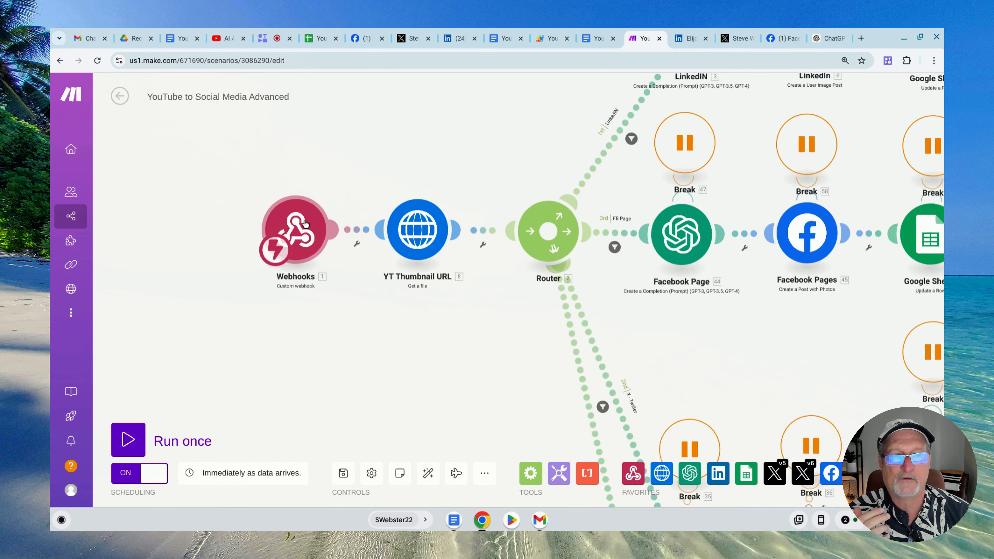
{"action": "scroll", "coordinate": [563, 270], "scroll_direction": "down", "scroll_amount": 2}
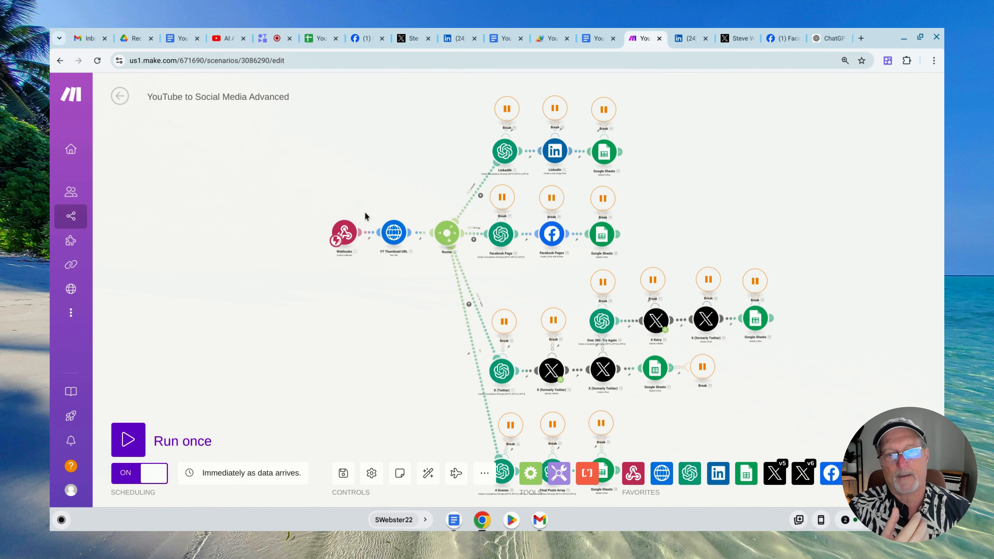
{"action": "left_click", "coordinate": [552, 41]}
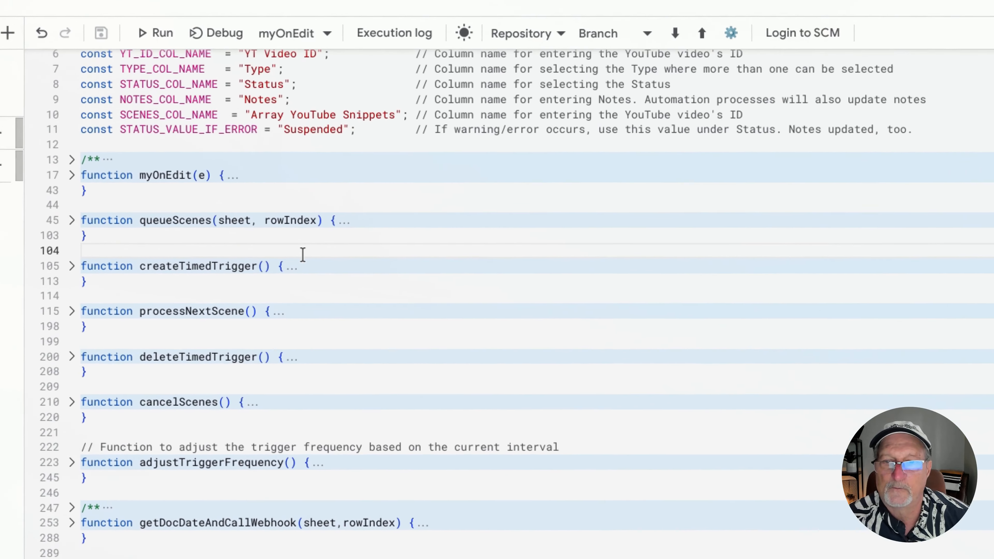
{"action": "scroll", "coordinate": [291, 264], "scroll_direction": "down", "scroll_amount": 2}
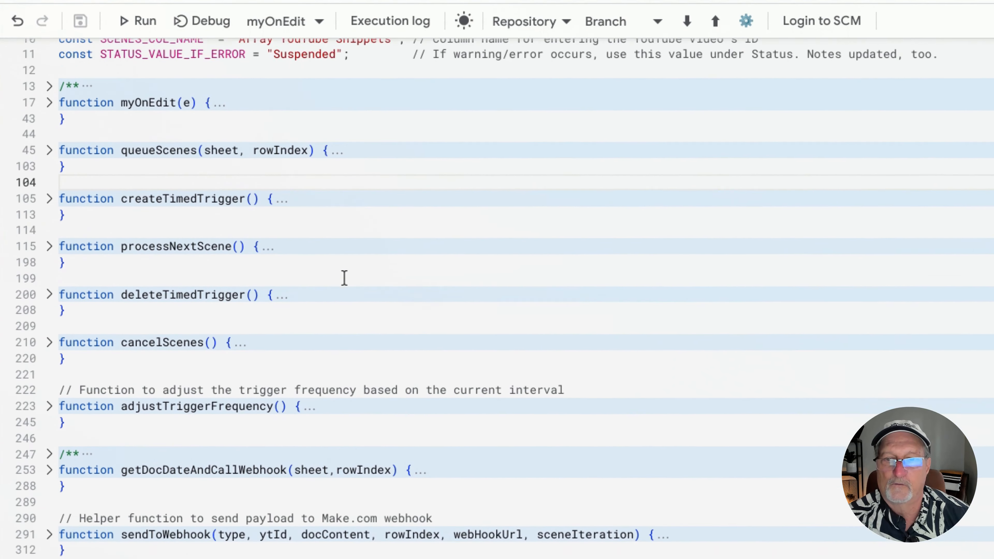
{"action": "scroll", "coordinate": [344, 278], "scroll_direction": "down", "scroll_amount": 5}
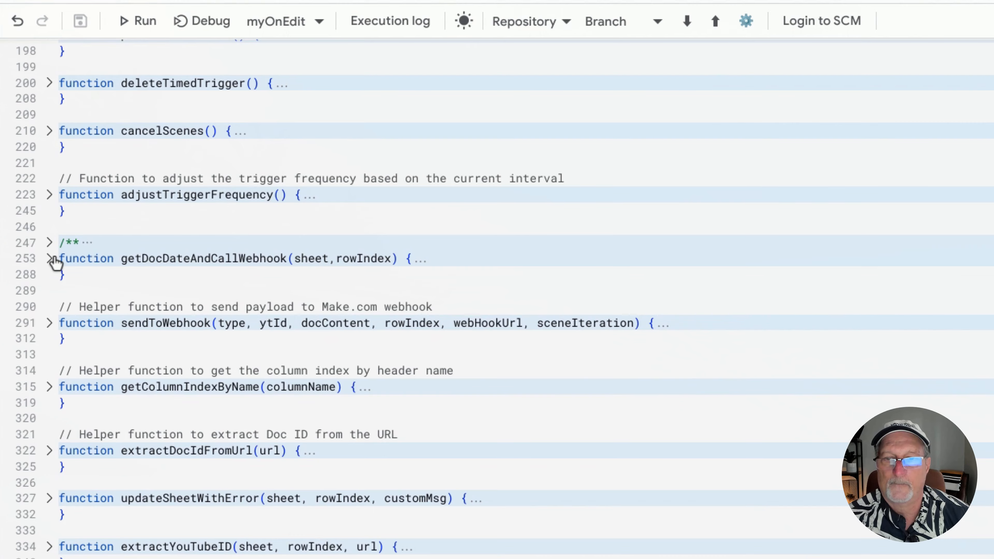
{"action": "left_click", "coordinate": [50, 258]}
{"action": "scroll", "coordinate": [135, 381], "scroll_direction": "down", "scroll_amount": 4}
{"action": "left_click", "coordinate": [49, 427]}
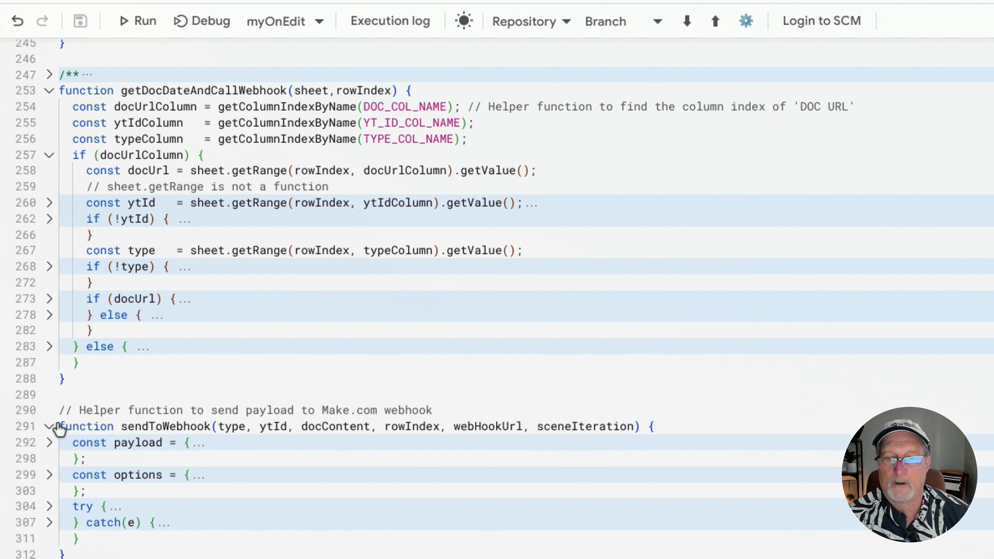
{"action": "scroll", "coordinate": [151, 407], "scroll_direction": "down", "scroll_amount": 1}
{"action": "scroll", "coordinate": [152, 407], "scroll_direction": "down", "scroll_amount": 2}
{"action": "left_click", "coordinate": [49, 416]}
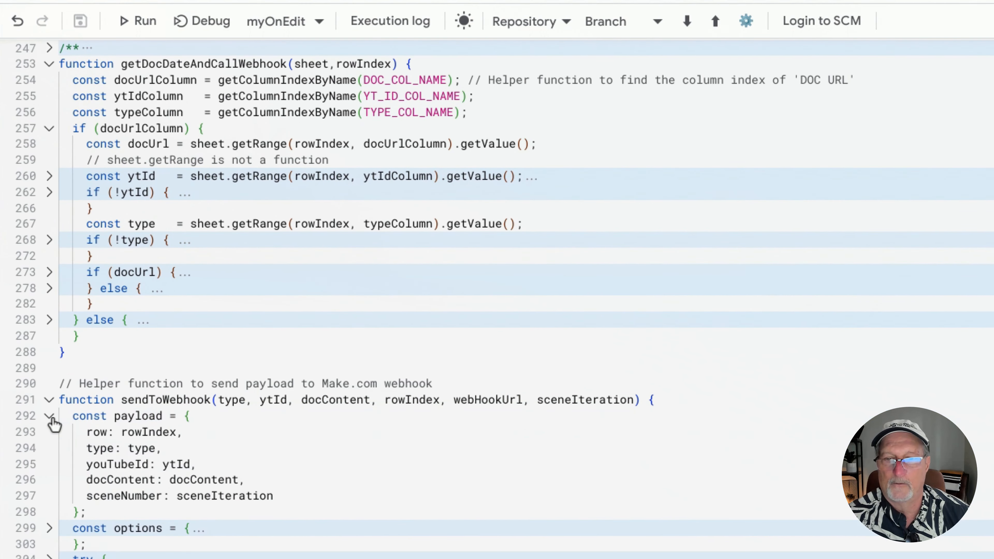
{"action": "scroll", "coordinate": [341, 431], "scroll_direction": "down", "scroll_amount": 4}
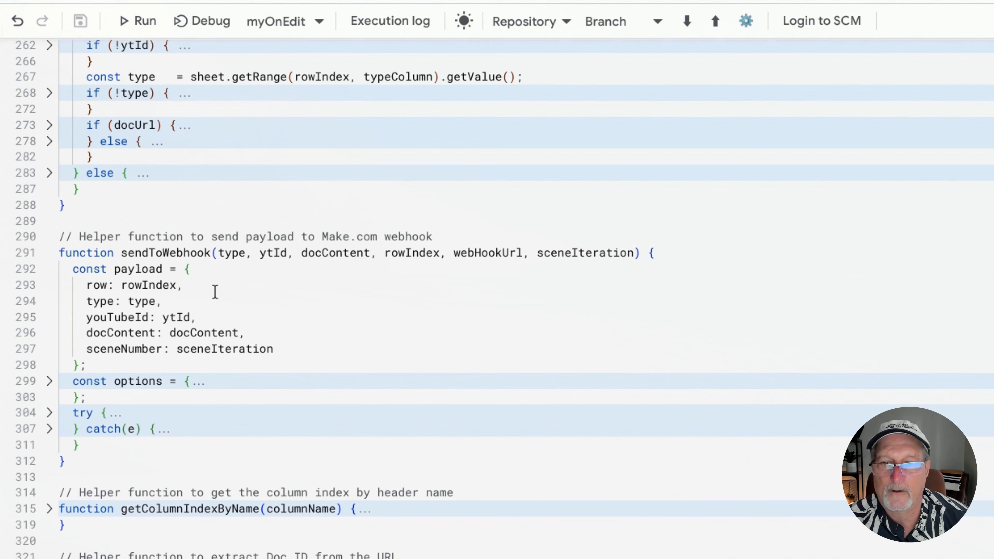
Compare the payload's row and type fields with row 3 and its Type options in the YouTube Content and More sheet
{"action": "left_click", "coordinate": [132, 289]}
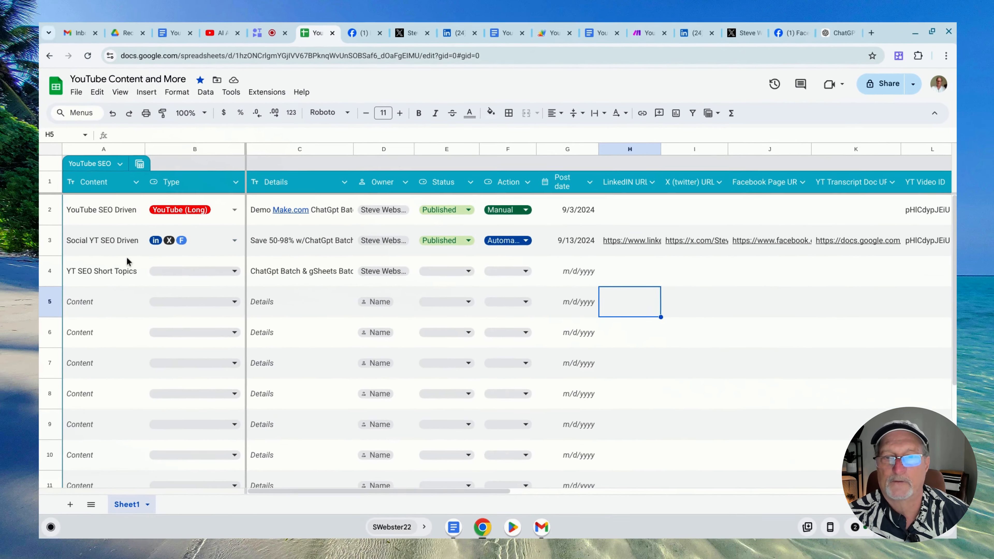
{"action": "left_click", "coordinate": [68, 242]}
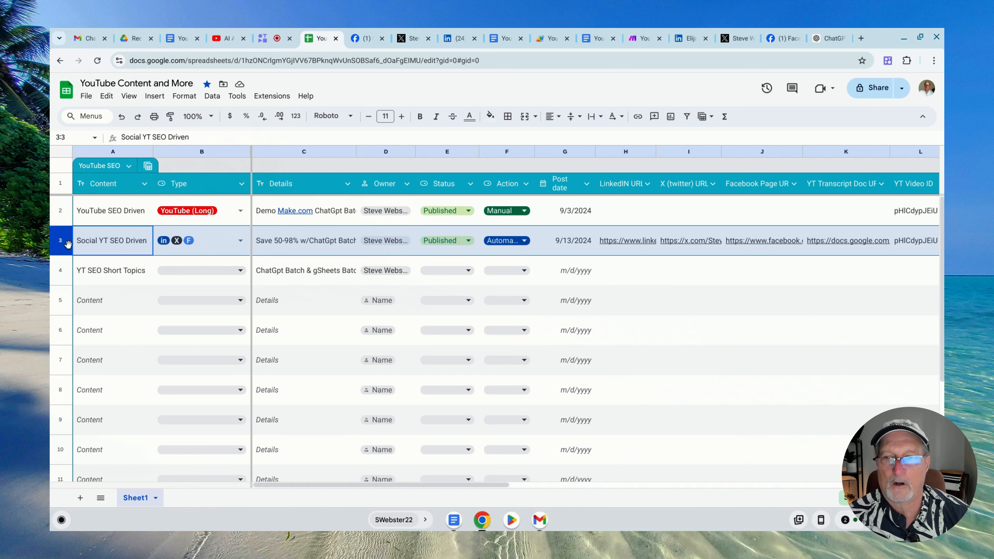
{"action": "left_click", "coordinate": [549, 38]}
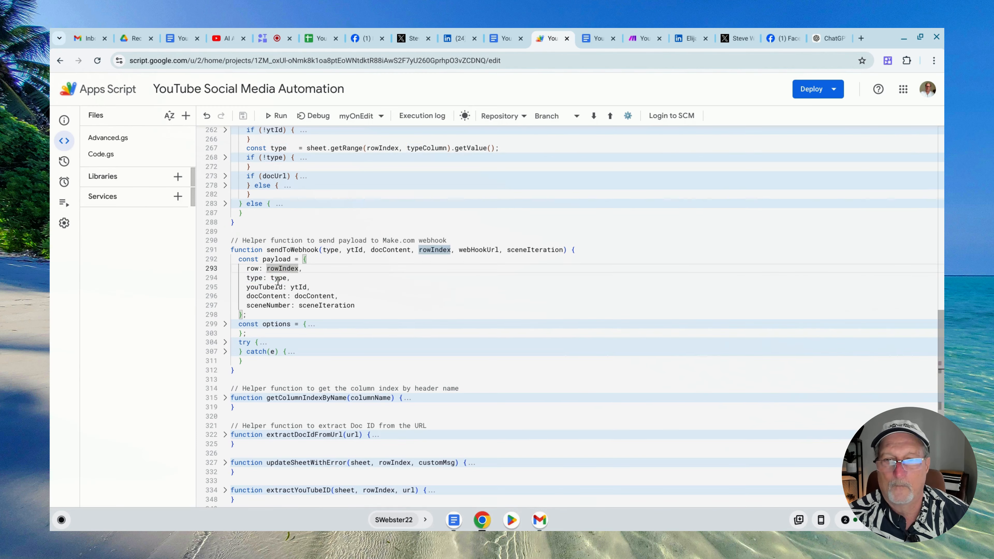
{"action": "double_click", "coordinate": [278, 278]}
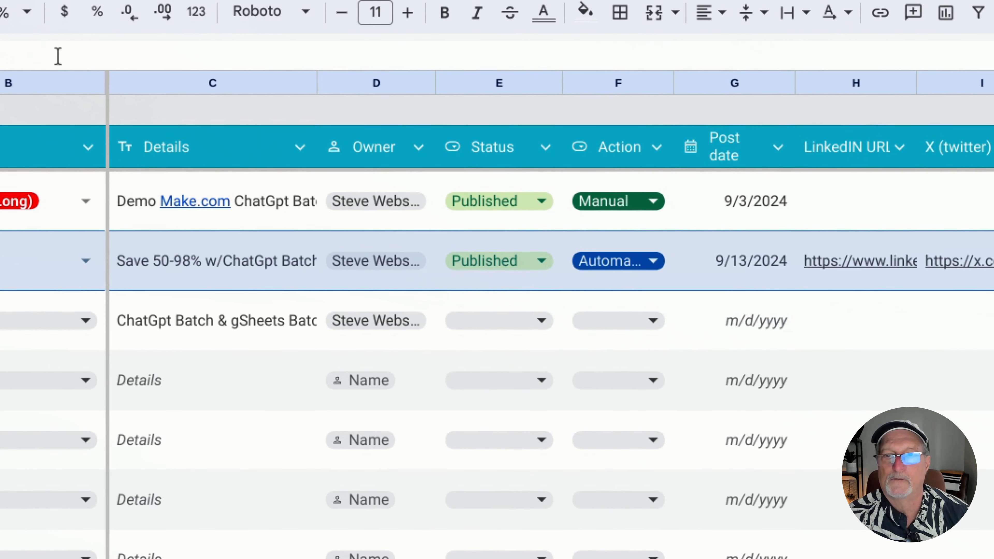
{"action": "left_click", "coordinate": [31, 84]}
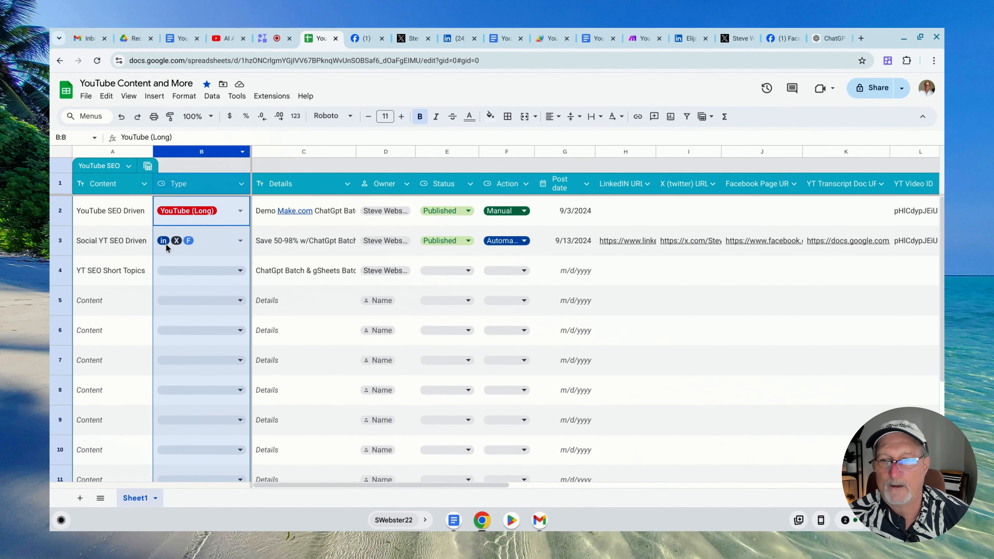
{"action": "left_click", "coordinate": [165, 243]}
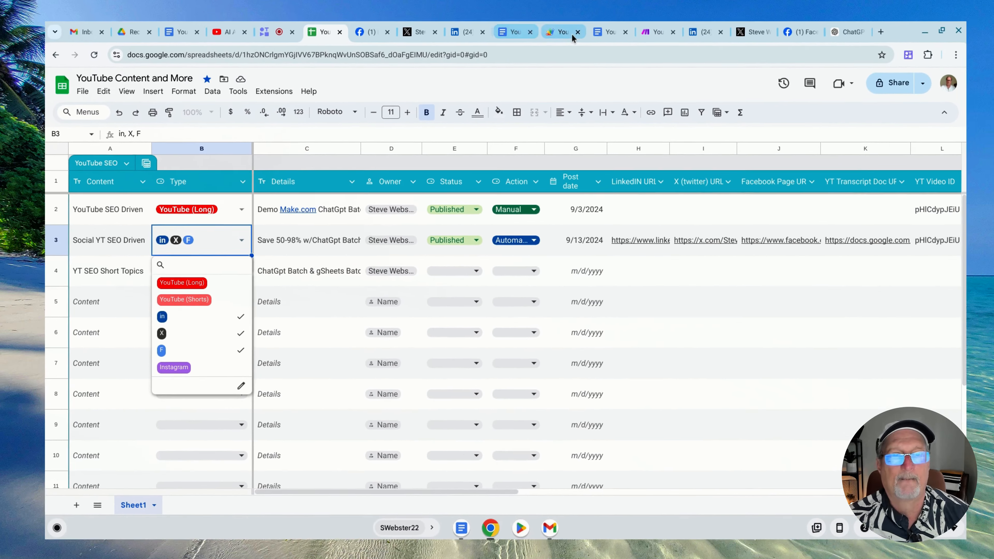
Highlight the payload's youTubeId field in the script and compare it with the YT Video ID column and row 3 of the sheet
{"action": "left_click", "coordinate": [555, 38]}
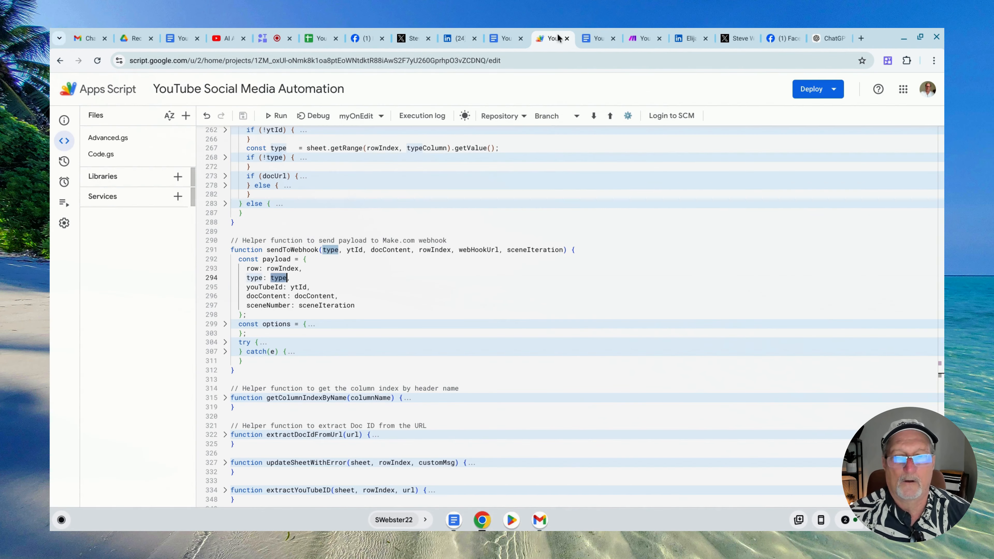
{"action": "double_click", "coordinate": [317, 294]}
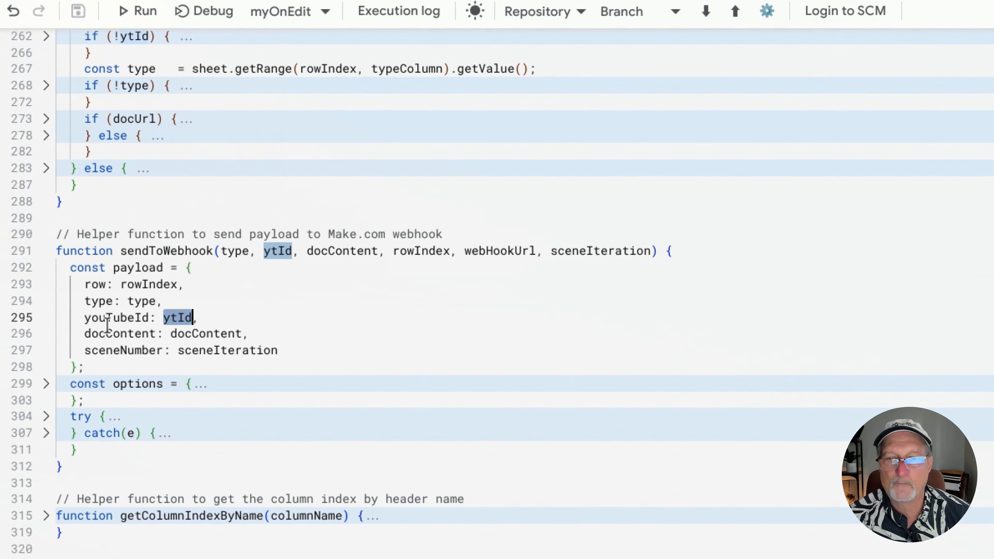
{"action": "double_click", "coordinate": [110, 329]}
{"action": "double_click", "coordinate": [107, 318]}
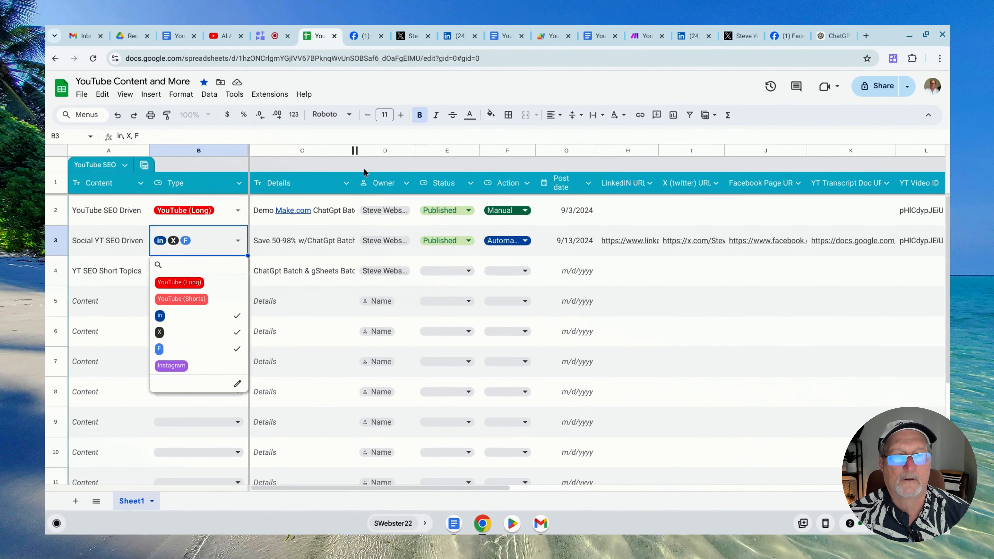
{"action": "left_click_drag", "start_coordinate": [507, 487], "coordinate": [599, 487]}
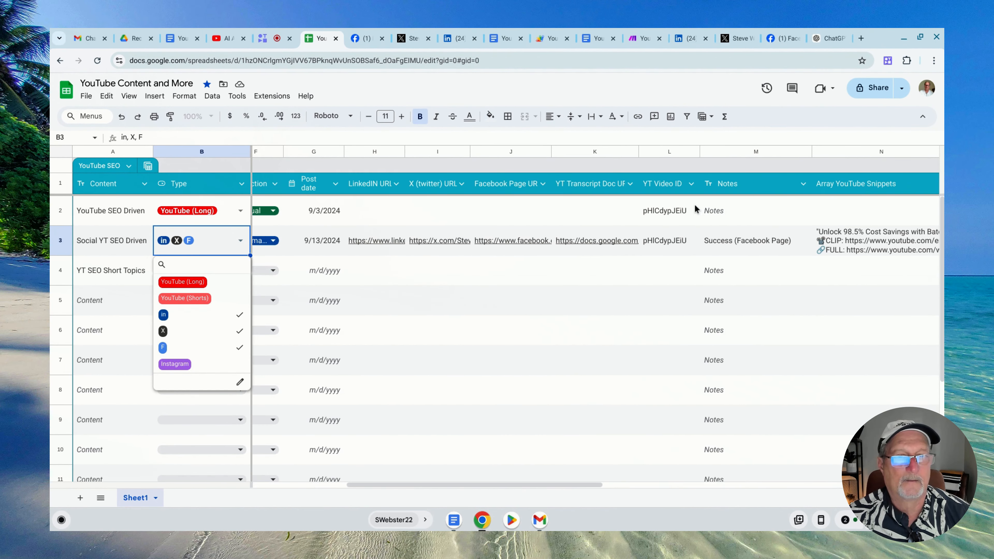
{"action": "left_click", "coordinate": [664, 151]}
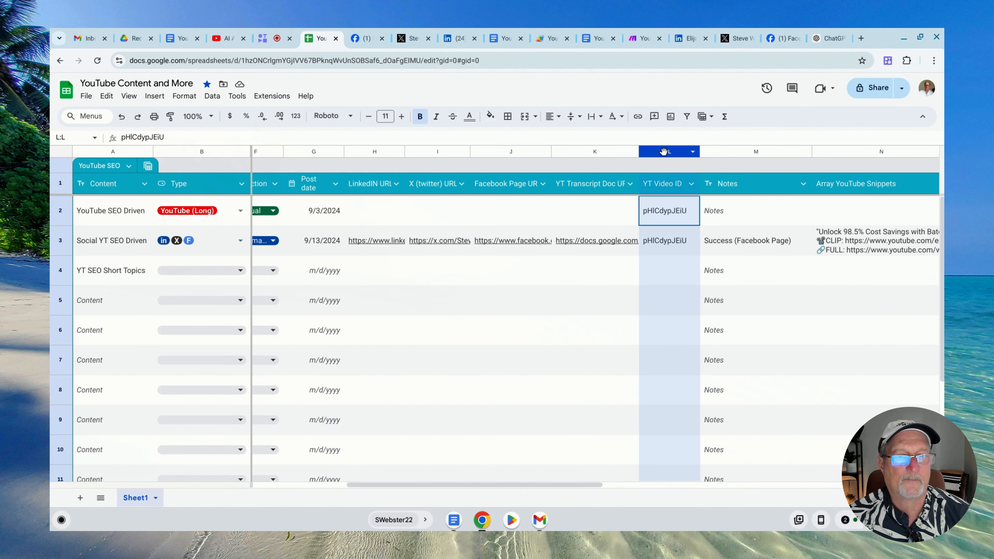
{"action": "left_click", "coordinate": [62, 240]}
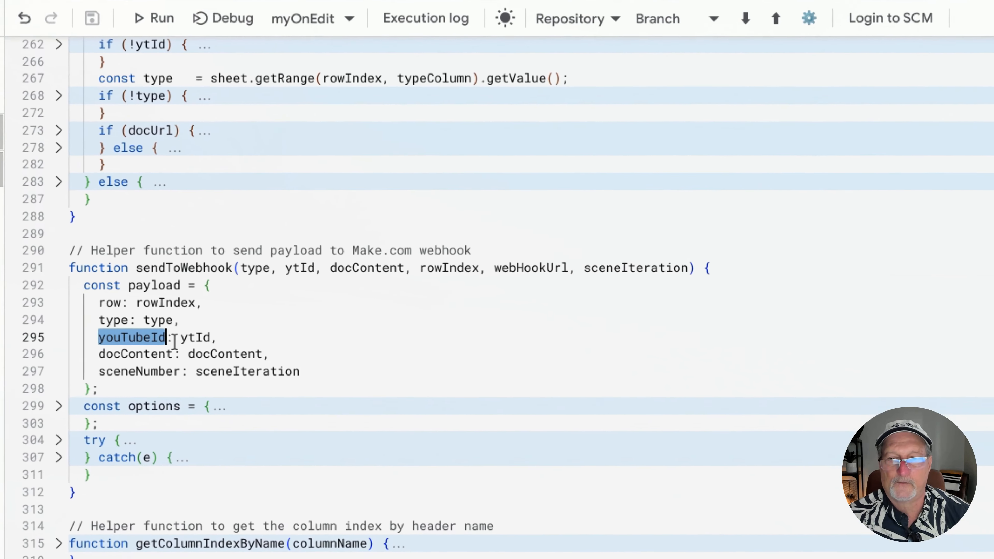
Highlight the payload's docContent and sceneNumber fields in the script and compare them with the sheet's Schedule More Scenes column
{"action": "double_click", "coordinate": [144, 356]}
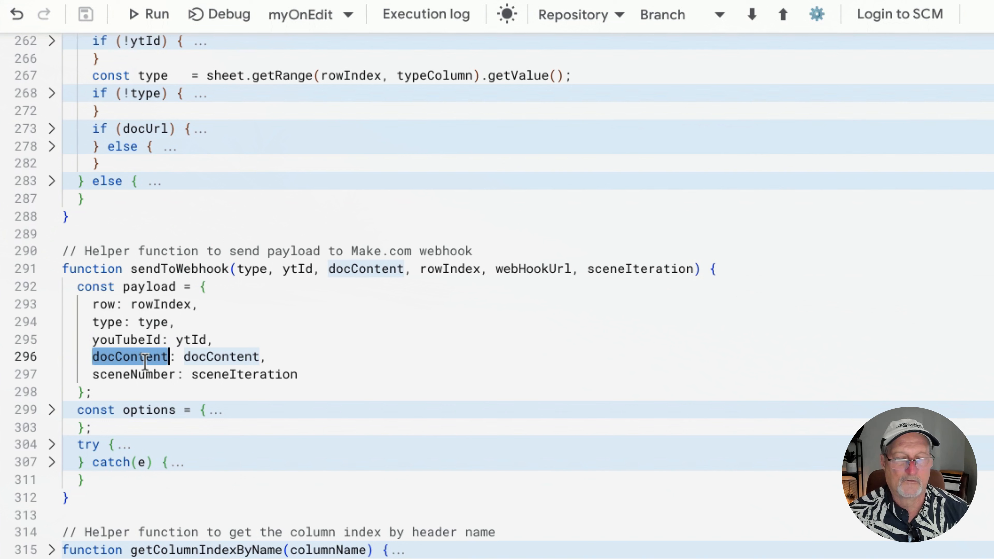
{"action": "double_click", "coordinate": [140, 375]}
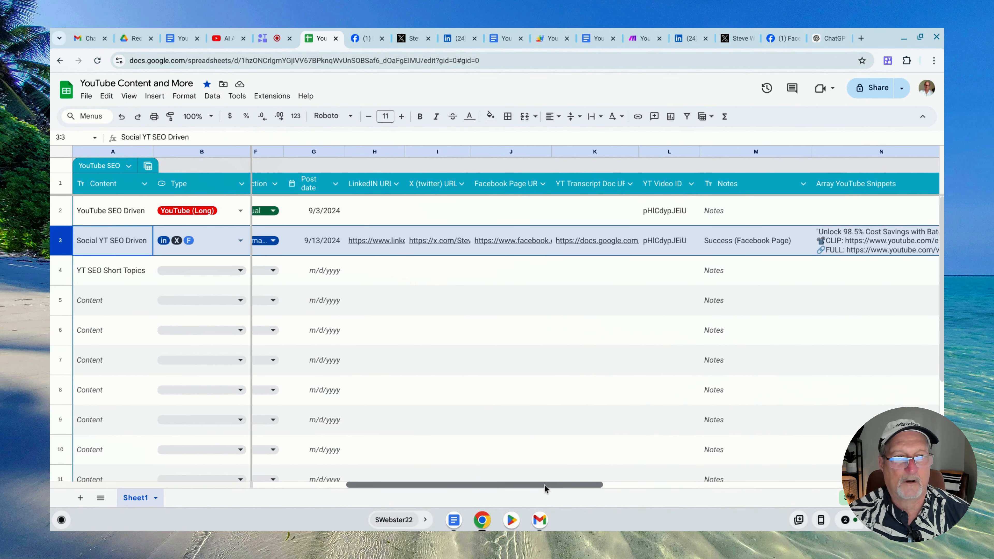
{"action": "left_click_drag", "start_coordinate": [544, 485], "coordinate": [704, 496]}
{"action": "left_click", "coordinate": [583, 152]}
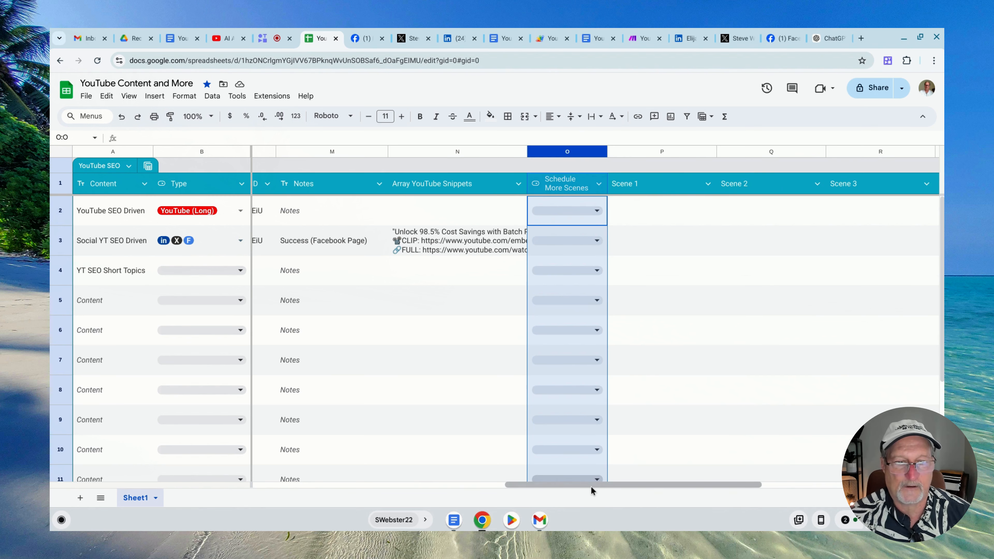
{"action": "left_click_drag", "start_coordinate": [590, 486], "coordinate": [389, 461]}
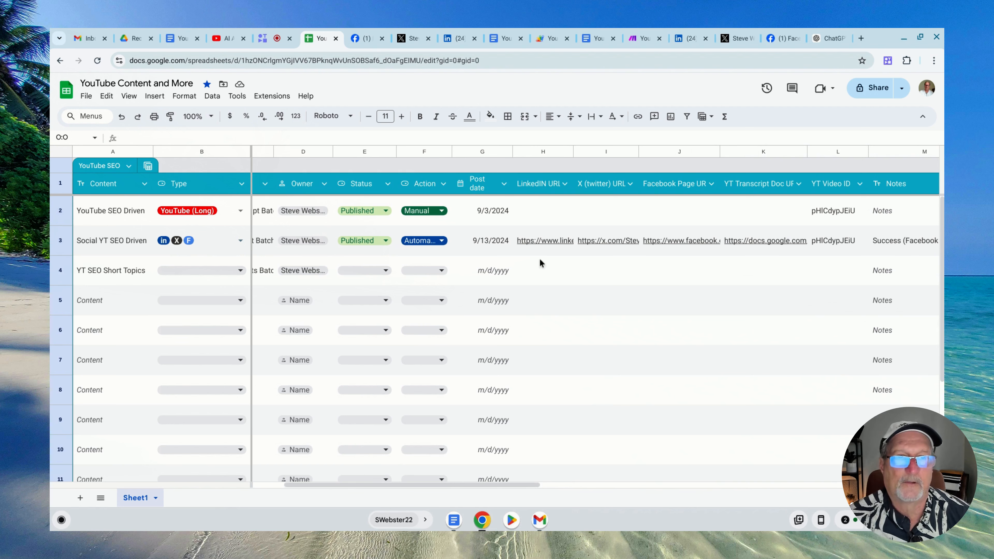
Glance at the Make scenario, return to the sheet, and review the LinkedIN, X (twitter), Facebook Page and YT Transcript Doc URL columns
{"action": "left_click", "coordinate": [645, 38]}
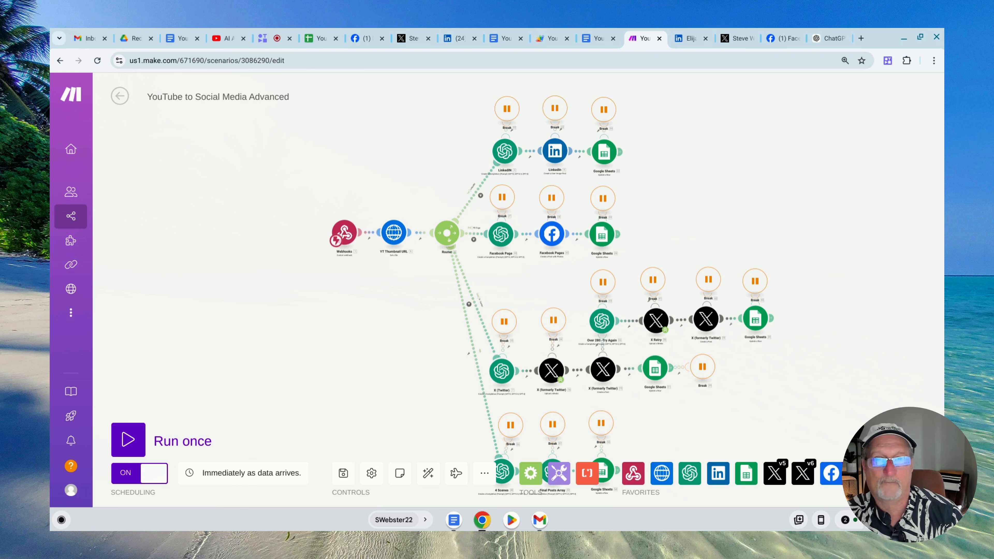
{"action": "left_click", "coordinate": [323, 38]}
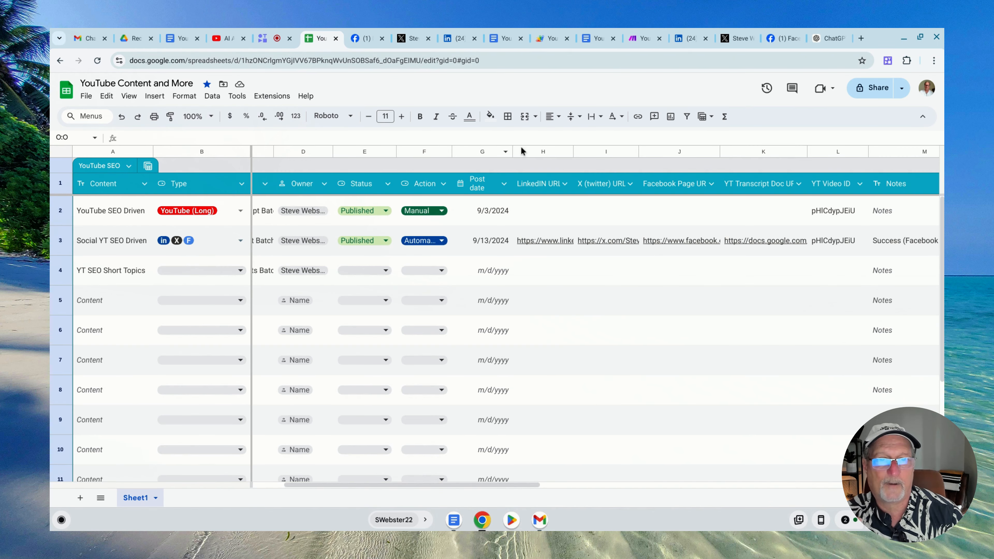
{"action": "left_click", "coordinate": [541, 151]}
{"action": "left_click", "coordinate": [606, 151]}
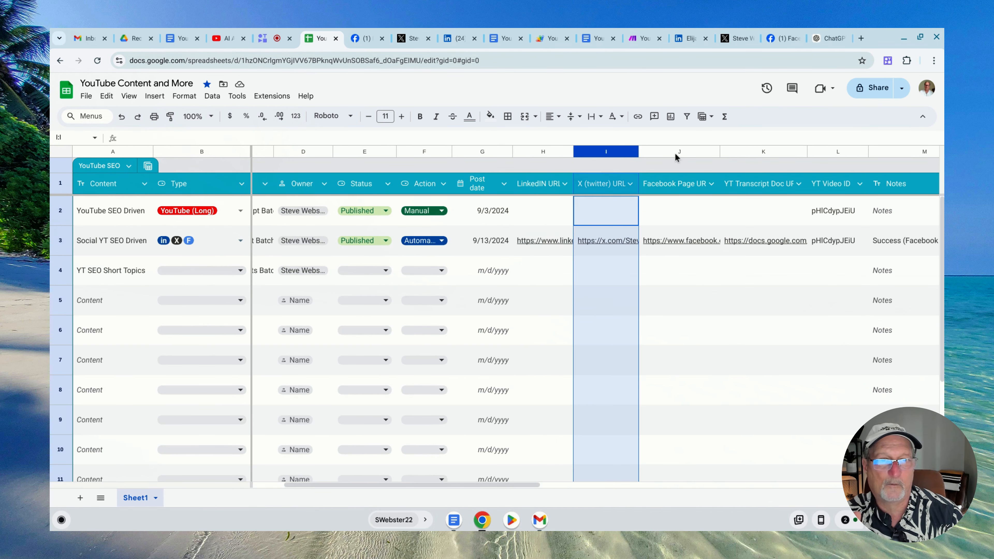
{"action": "left_click", "coordinate": [702, 153]}
{"action": "left_click", "coordinate": [751, 151]}
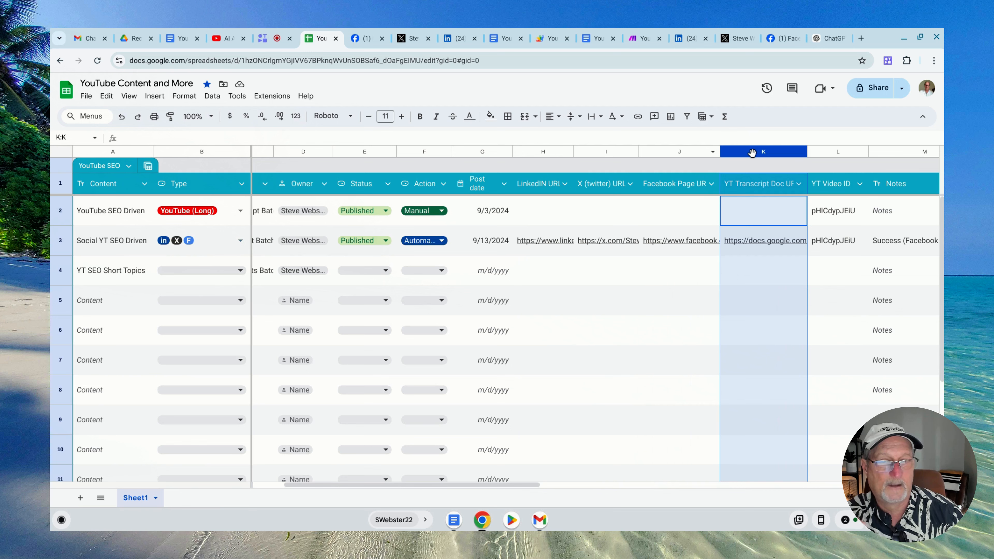
{"action": "mouse_move", "coordinate": [550, 246]}
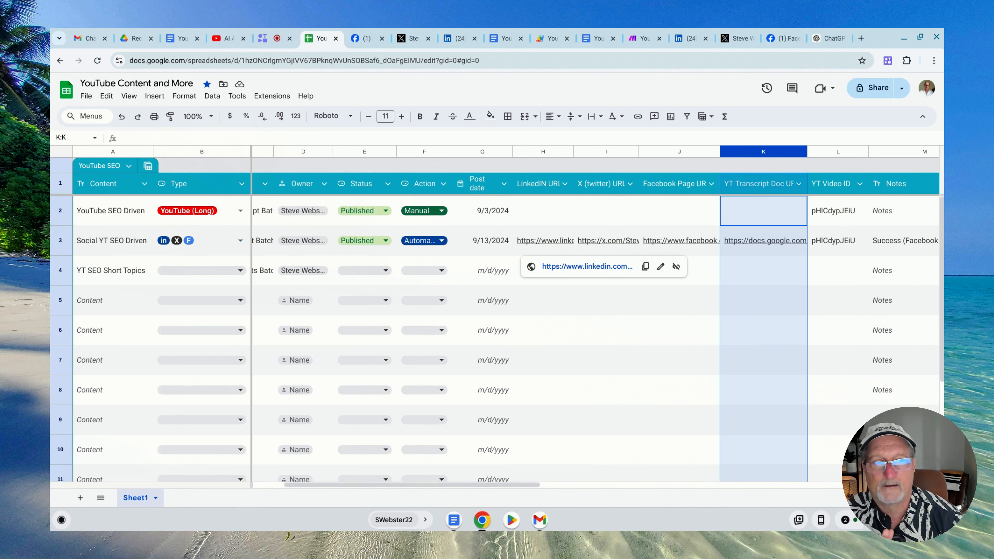
Switch to the Make scenario, look over its LinkedIn, Facebook, X and scenes branches, and examine the blueprint options without choosing one
{"action": "left_click", "coordinate": [642, 41]}
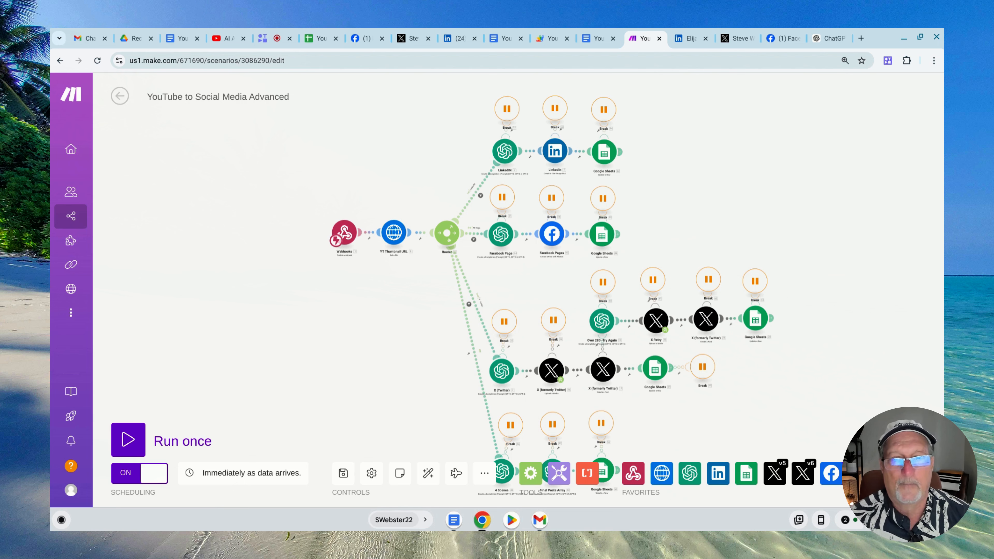
{"action": "scroll", "coordinate": [316, 251], "scroll_direction": "up", "scroll_amount": 5}
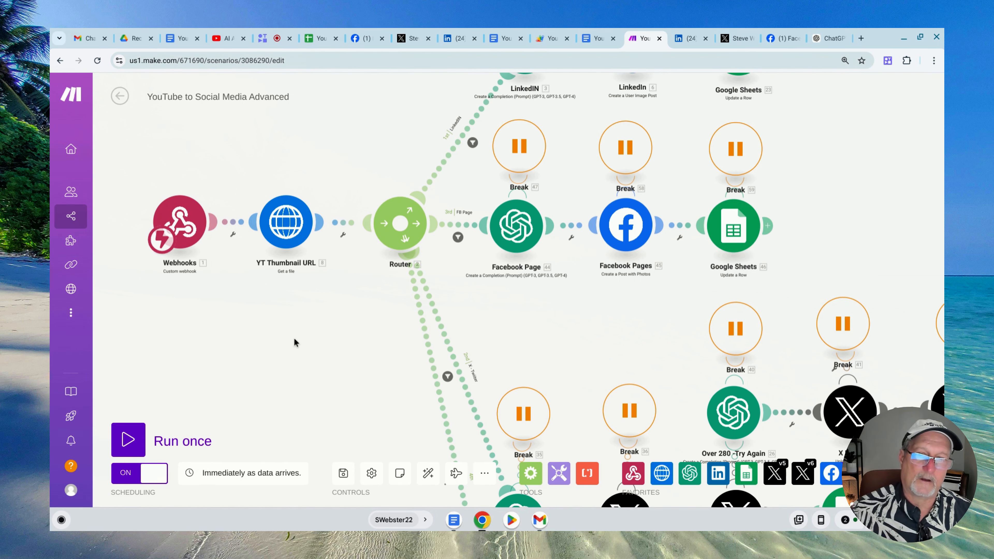
{"action": "scroll", "coordinate": [297, 331], "scroll_direction": "down", "scroll_amount": 5}
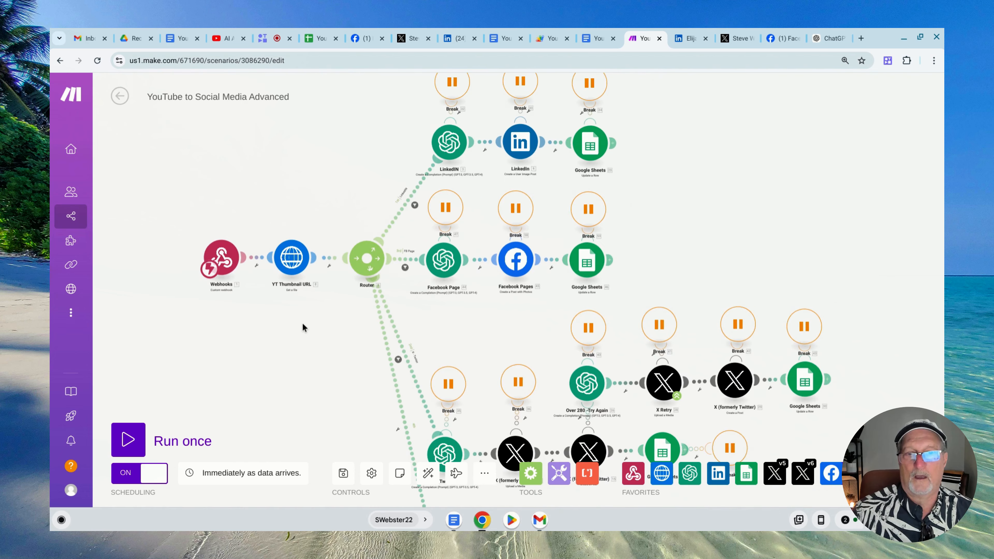
{"action": "left_click_drag", "start_coordinate": [298, 329], "coordinate": [290, 281]}
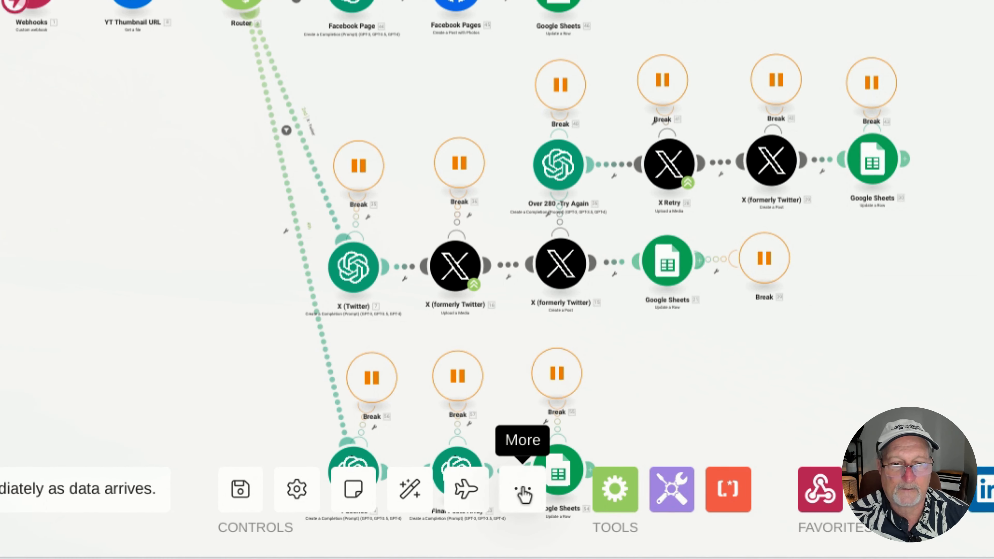
{"action": "left_click", "coordinate": [523, 494]}
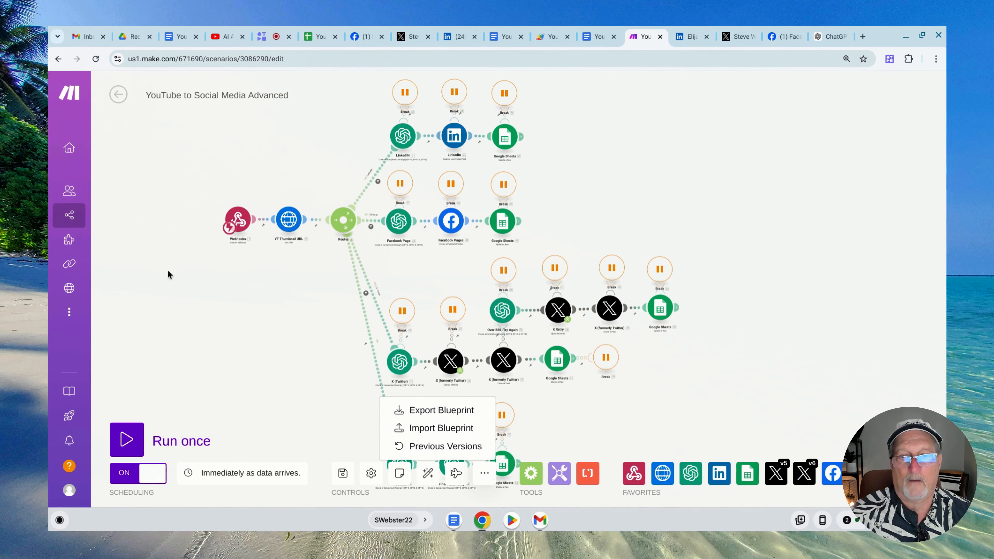
{"action": "left_click", "coordinate": [301, 317]}
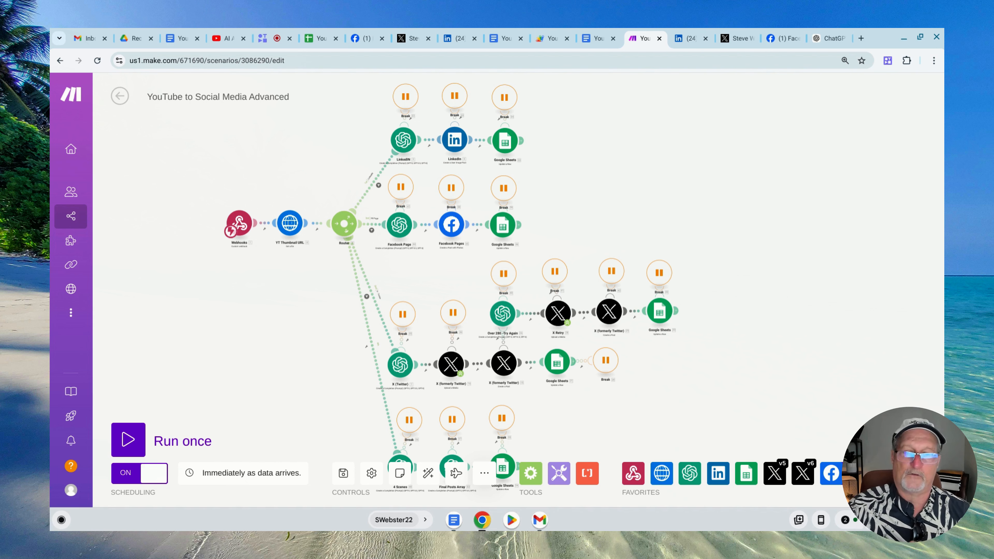
Inspect the YT Thumbnail URL module's HTTP address and its mapped youTubeId value, leaving the settings unchanged
{"action": "scroll", "coordinate": [290, 322], "scroll_direction": "up", "scroll_amount": 5}
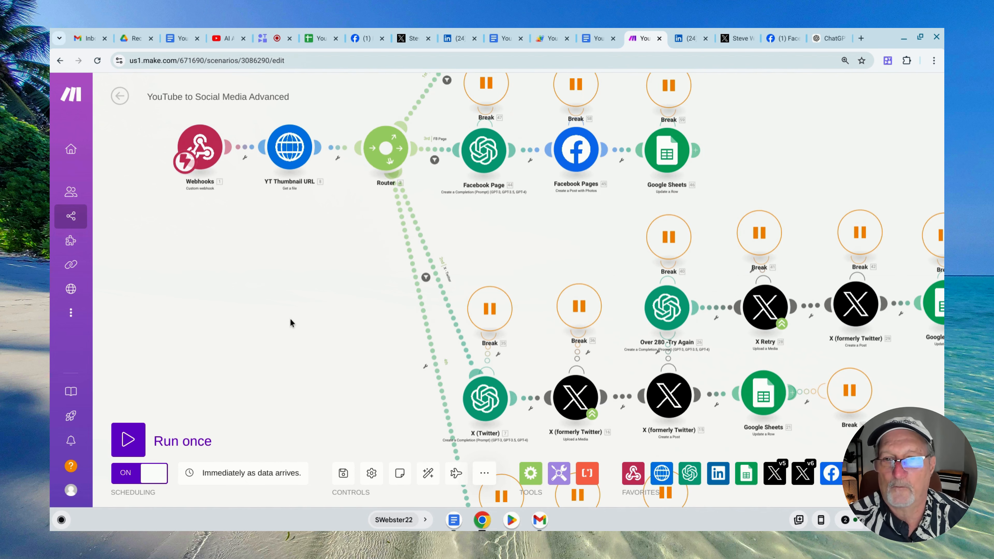
{"action": "left_click_drag", "start_coordinate": [312, 243], "coordinate": [291, 348]}
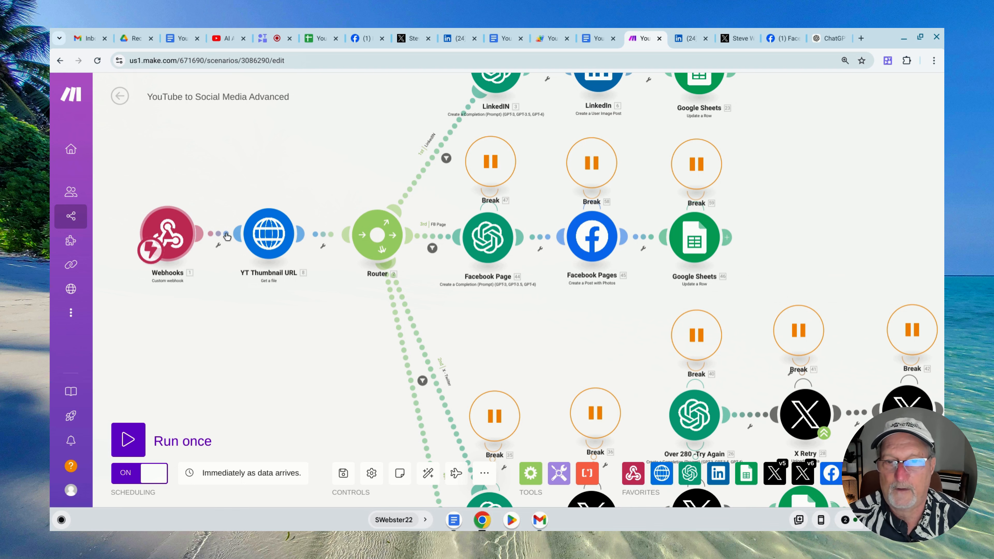
{"action": "left_click", "coordinate": [270, 245]}
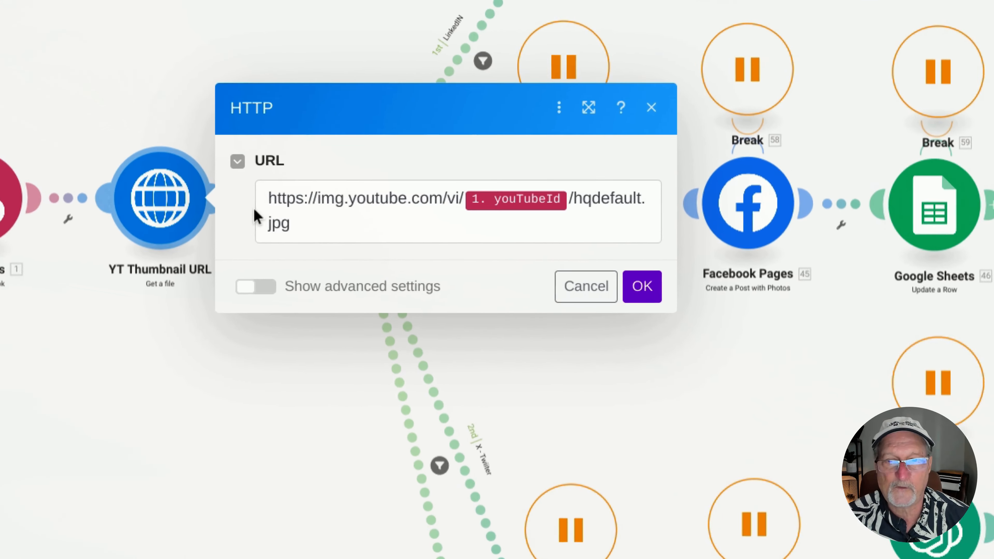
{"action": "left_click", "coordinate": [330, 235]}
{"action": "left_click_drag", "start_coordinate": [329, 235], "coordinate": [347, 240]}
{"action": "left_click_drag", "start_coordinate": [291, 204], "coordinate": [290, 220]}
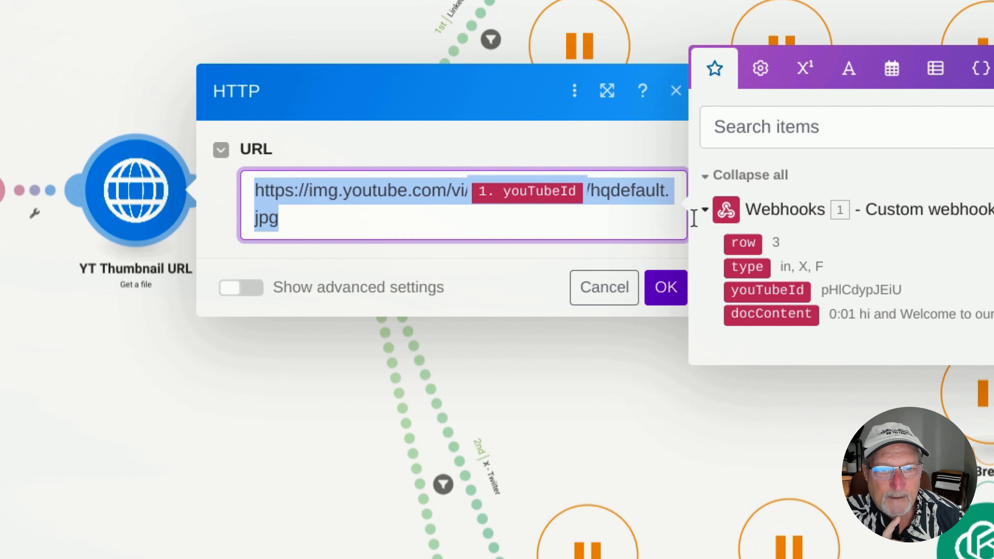
{"action": "mouse_move", "coordinate": [542, 191]}
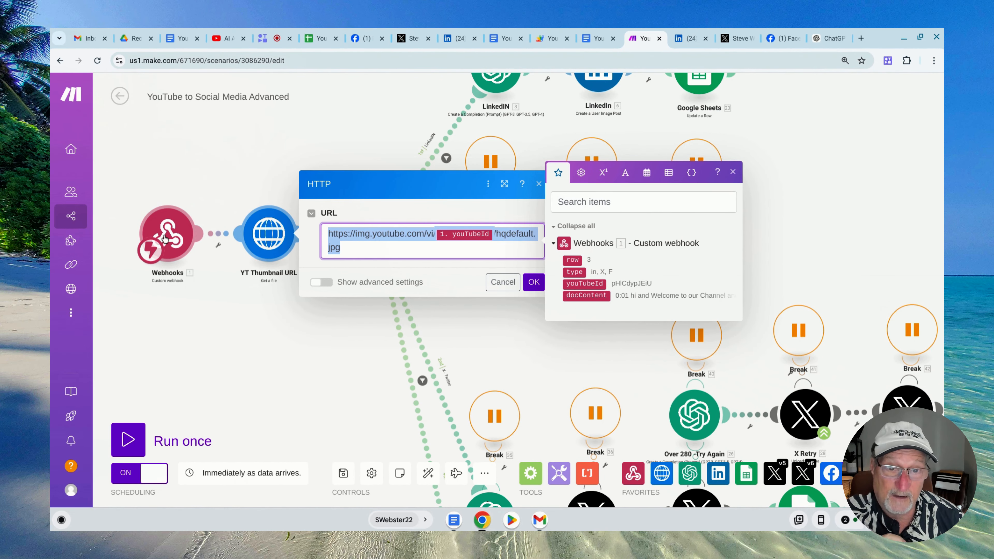
{"action": "left_click", "coordinate": [398, 249]}
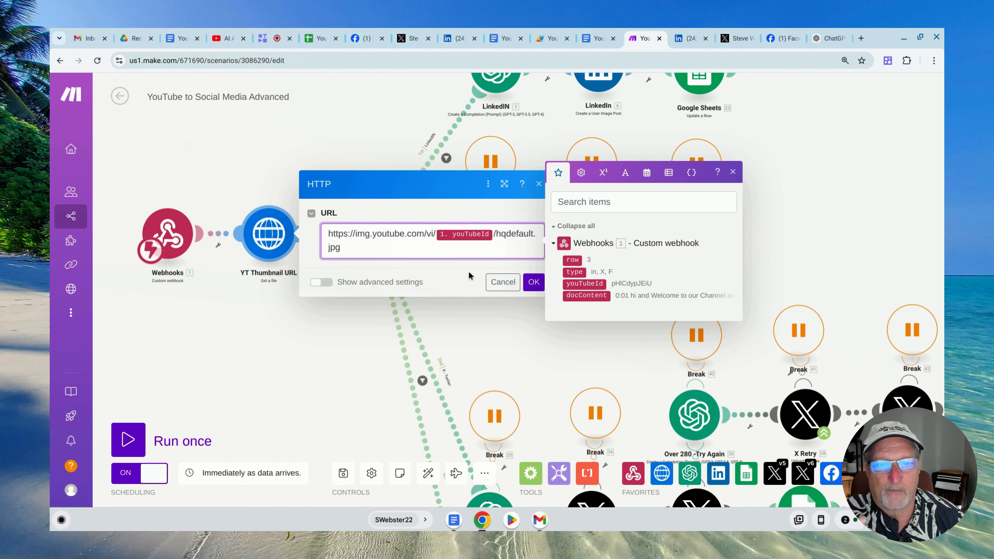
{"action": "left_click", "coordinate": [503, 282]}
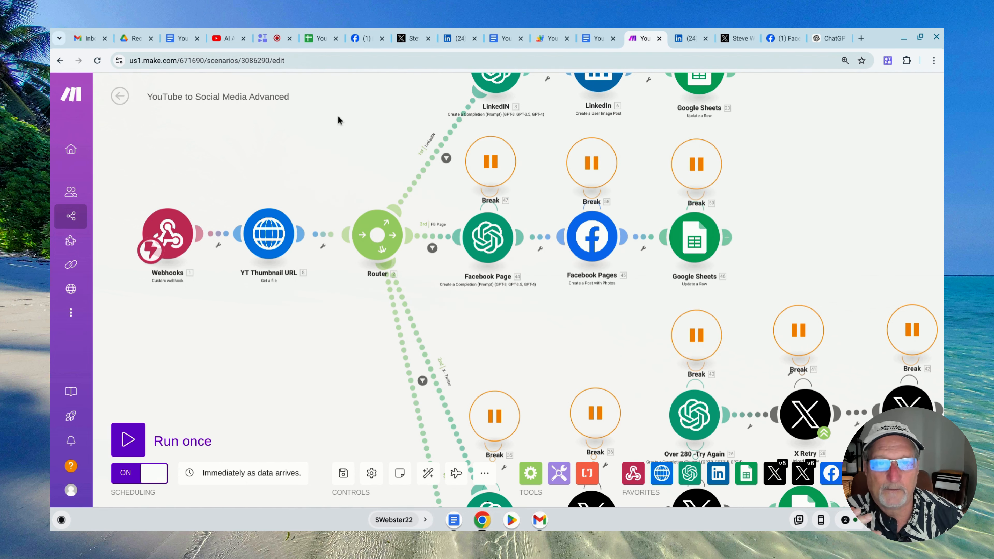
Open the LinkedIN route's filter and examine its type condition, text operator choices and comparison value
{"action": "left_click_drag", "start_coordinate": [339, 120], "coordinate": [196, 266]}
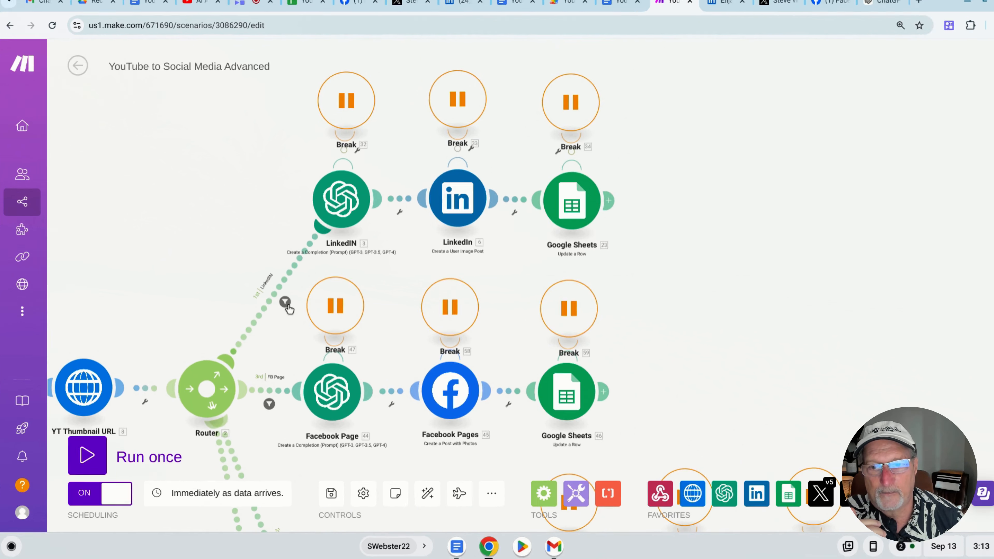
{"action": "left_click", "coordinate": [303, 305]}
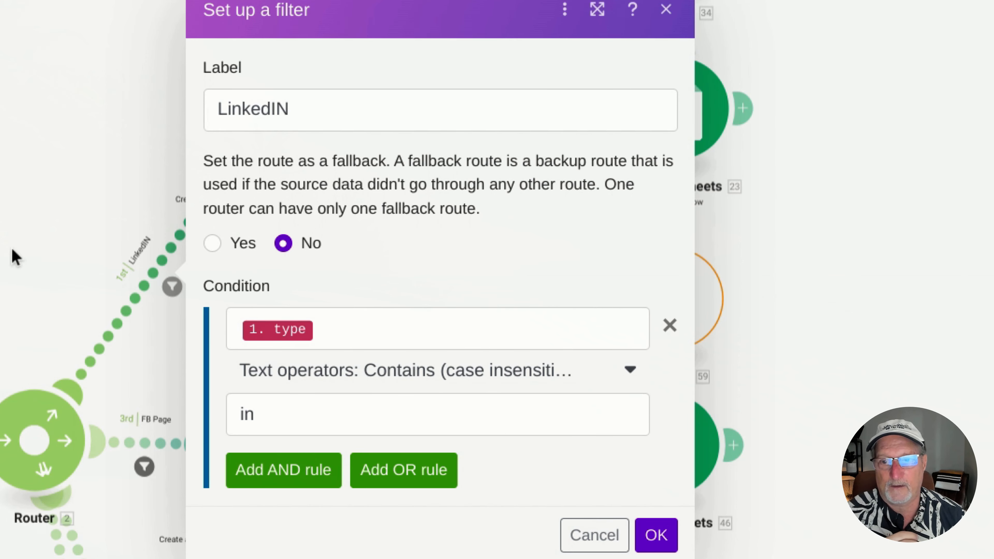
{"action": "left_click", "coordinate": [12, 261]}
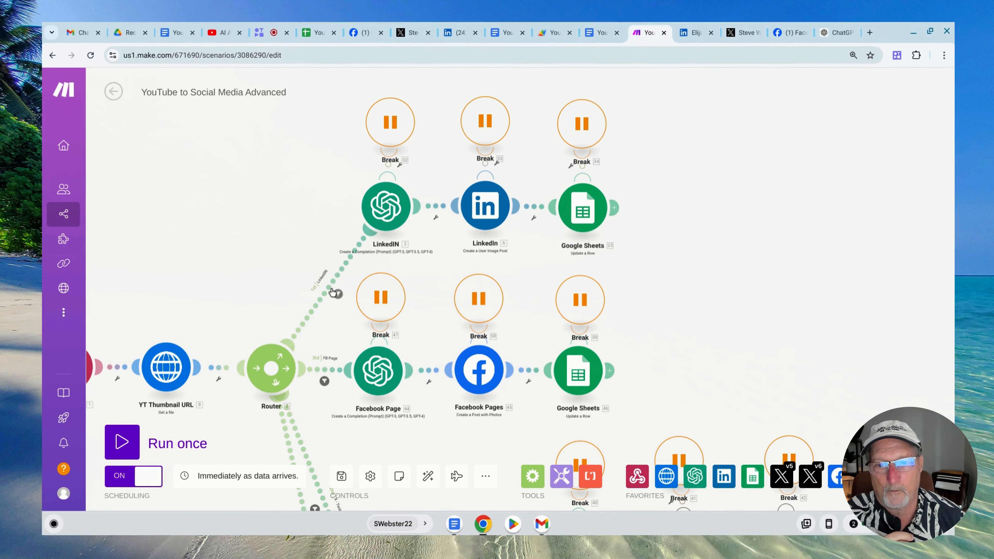
{"action": "left_click", "coordinate": [340, 295]}
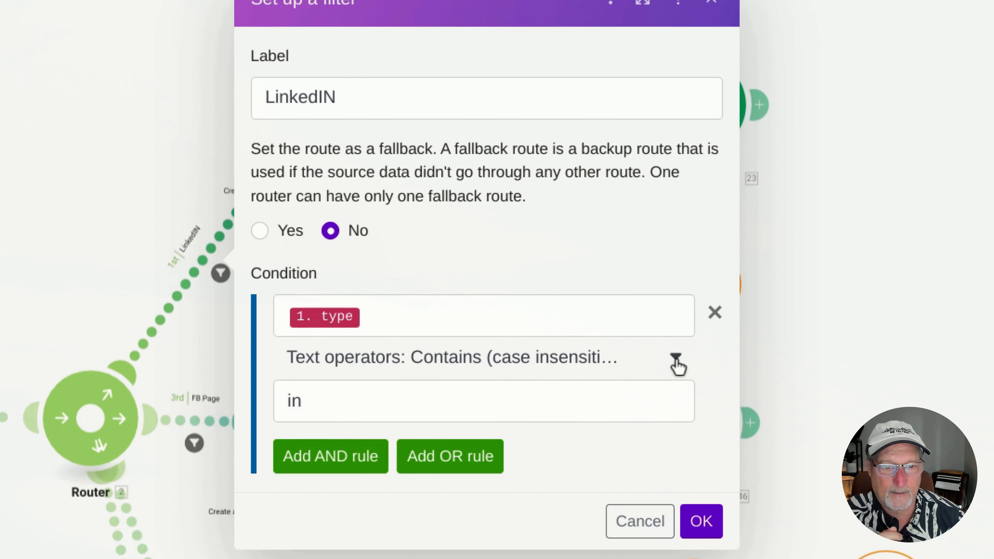
{"action": "left_click", "coordinate": [568, 336]}
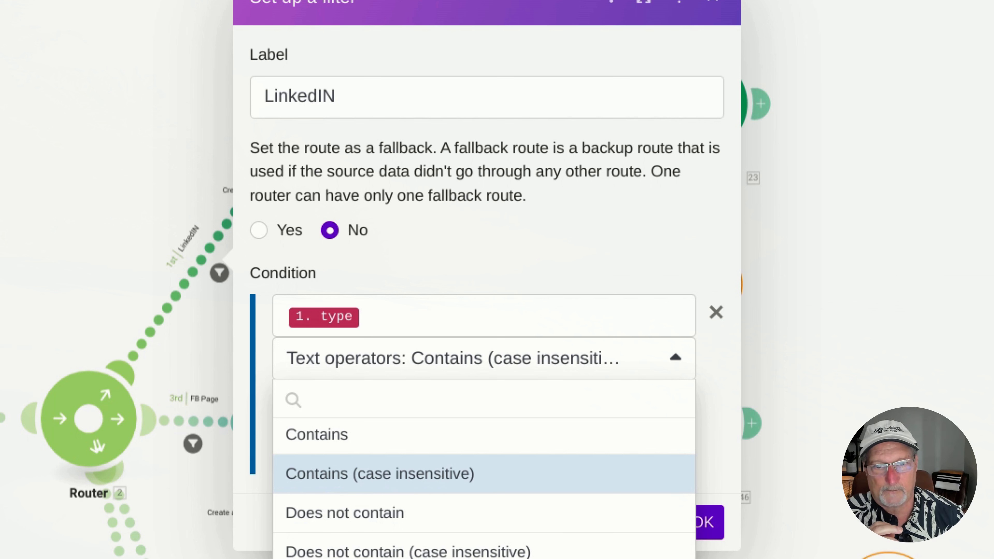
{"action": "left_click", "coordinate": [408, 375]}
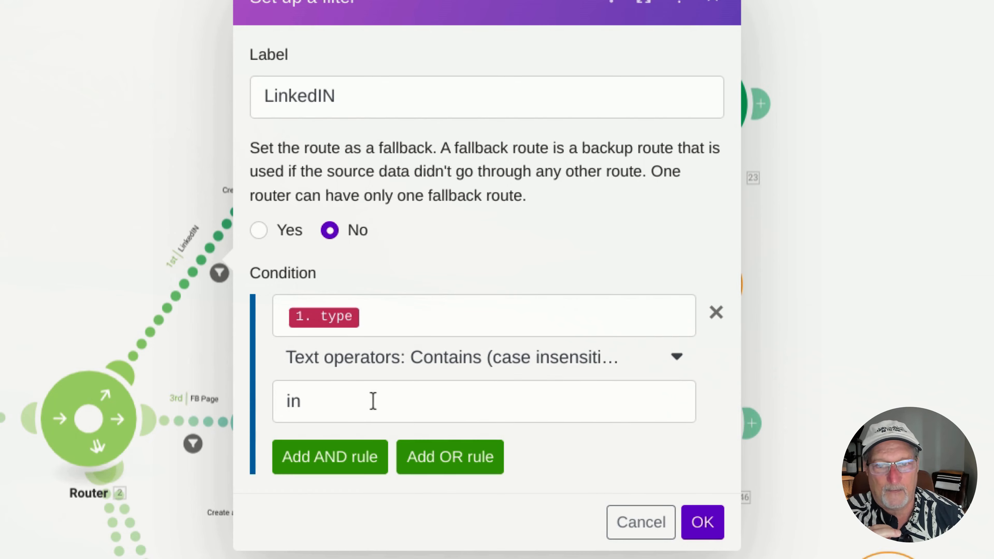
{"action": "left_click", "coordinate": [351, 404]}
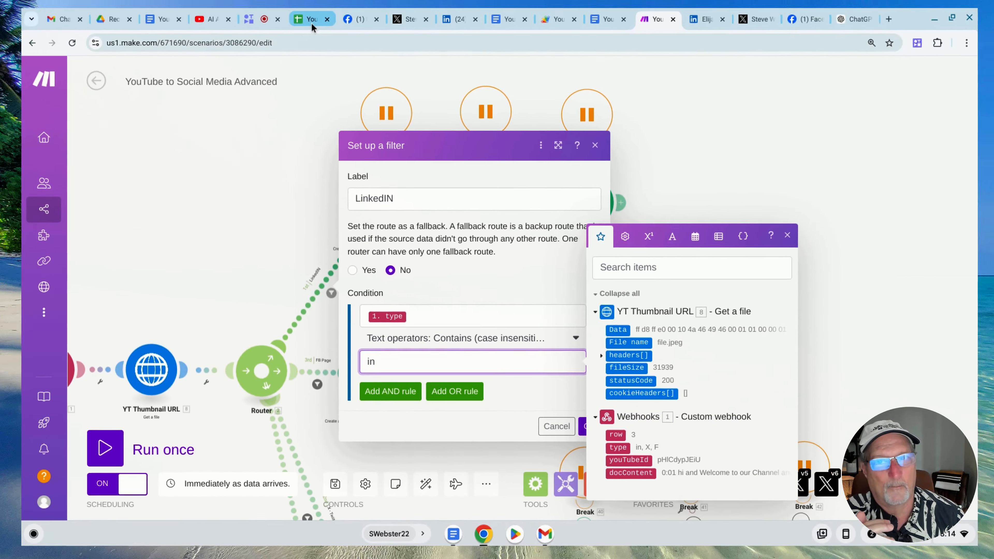
Compare the LinkedIN filter value with the Type column of row 3 in the Google Sheet, and close the filter without changes
{"action": "left_click", "coordinate": [311, 23]}
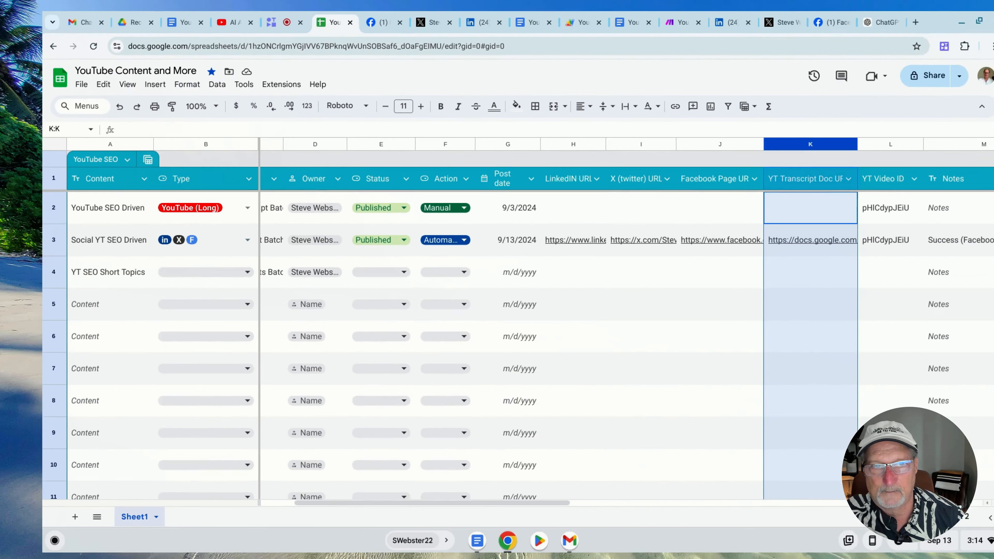
{"action": "left_click", "coordinate": [78, 222]}
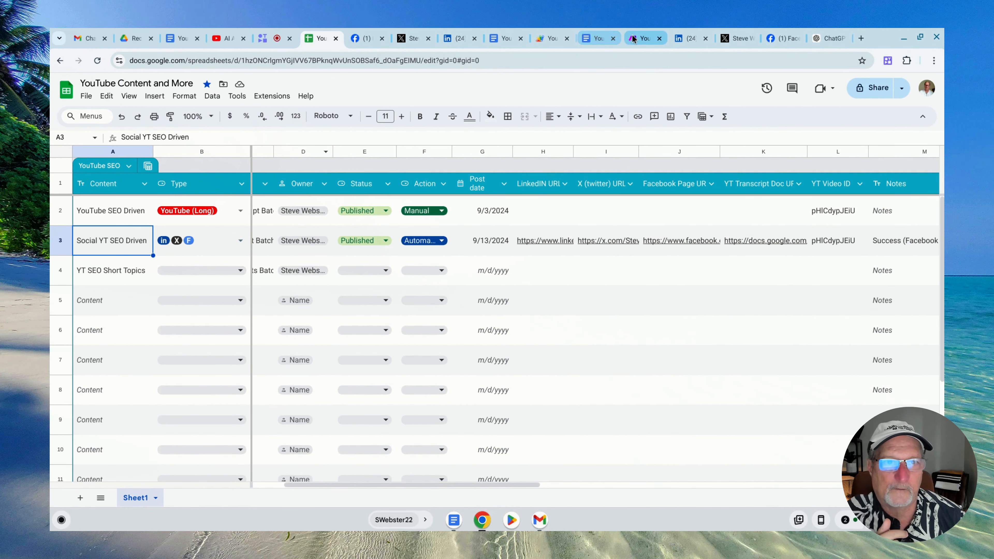
{"action": "left_click", "coordinate": [643, 38]}
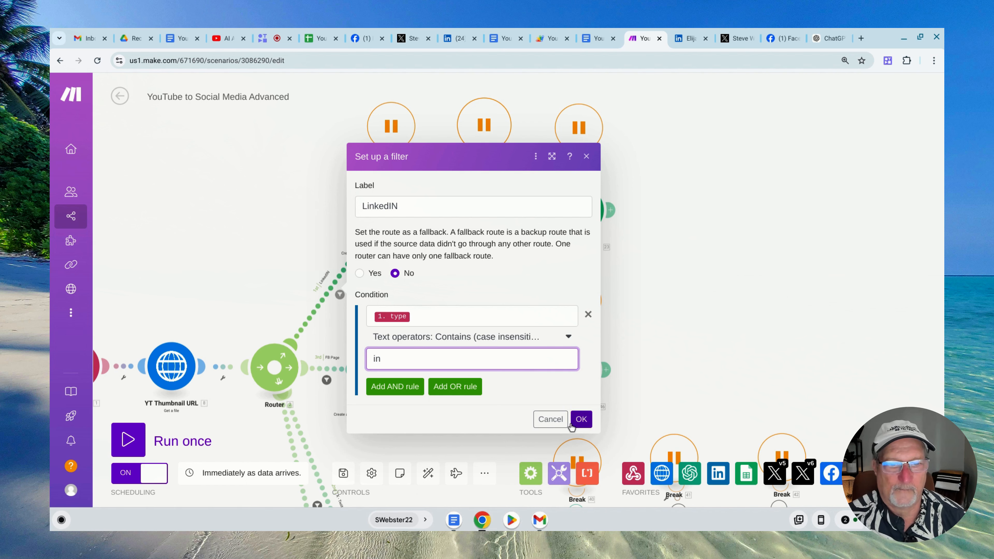
{"action": "left_click", "coordinate": [550, 418]}
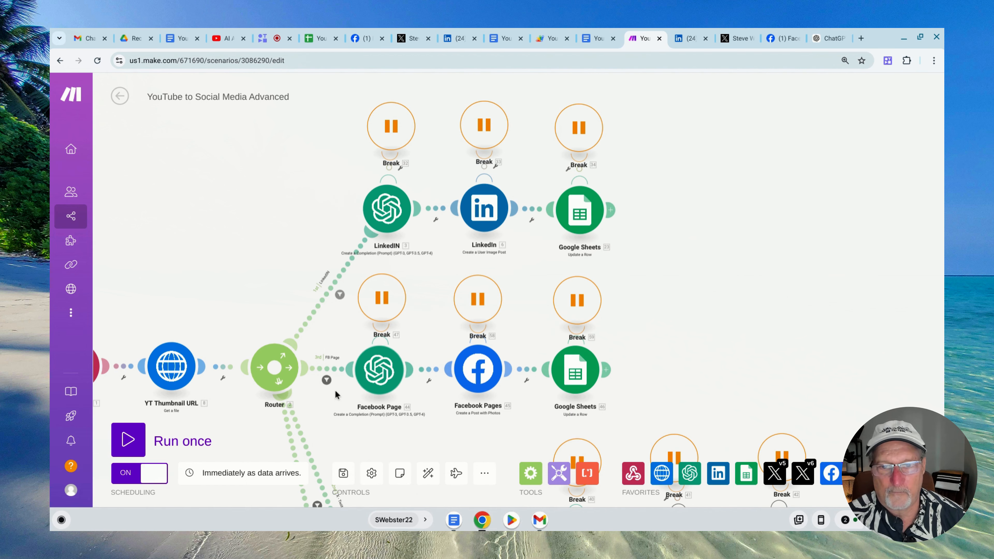
Review the type conditions in the FB Page and X - Twitter route filters without changing them
{"action": "left_click", "coordinate": [327, 380]}
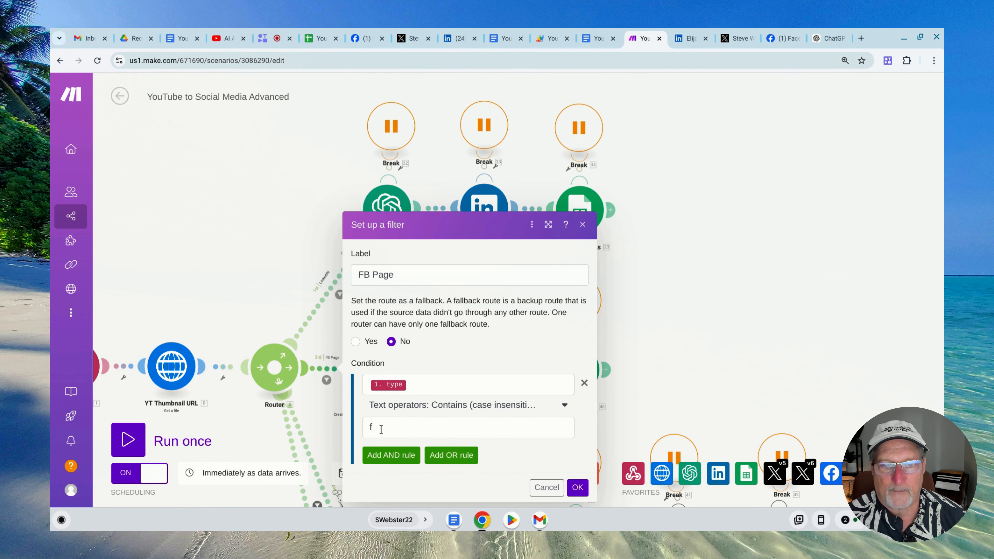
{"action": "left_click_drag", "start_coordinate": [259, 251], "coordinate": [264, 251]}
{"action": "left_click", "coordinate": [286, 220]}
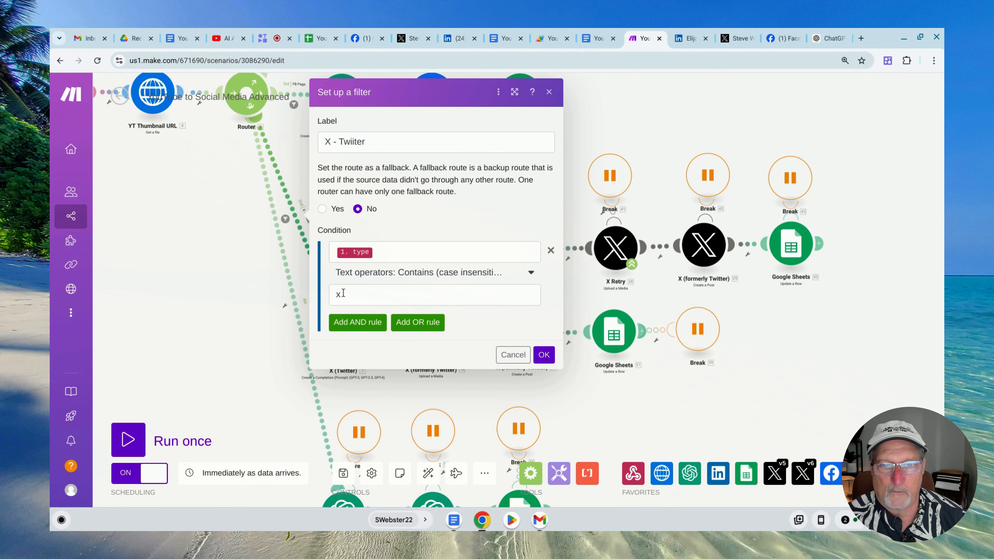
{"action": "left_click", "coordinate": [509, 353]}
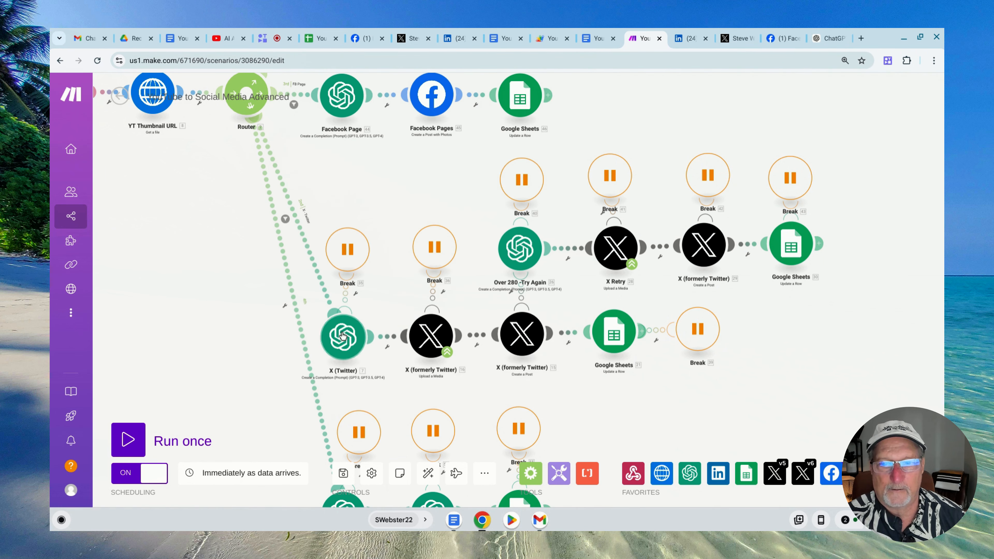
Look over the 4 Scenes branch, and open the LinkedIN ChatGPT module to examine its available GPT models
{"action": "scroll", "coordinate": [276, 338], "scroll_direction": "down", "scroll_amount": 1}
{"action": "scroll", "coordinate": [276, 337], "scroll_direction": "down", "scroll_amount": 5}
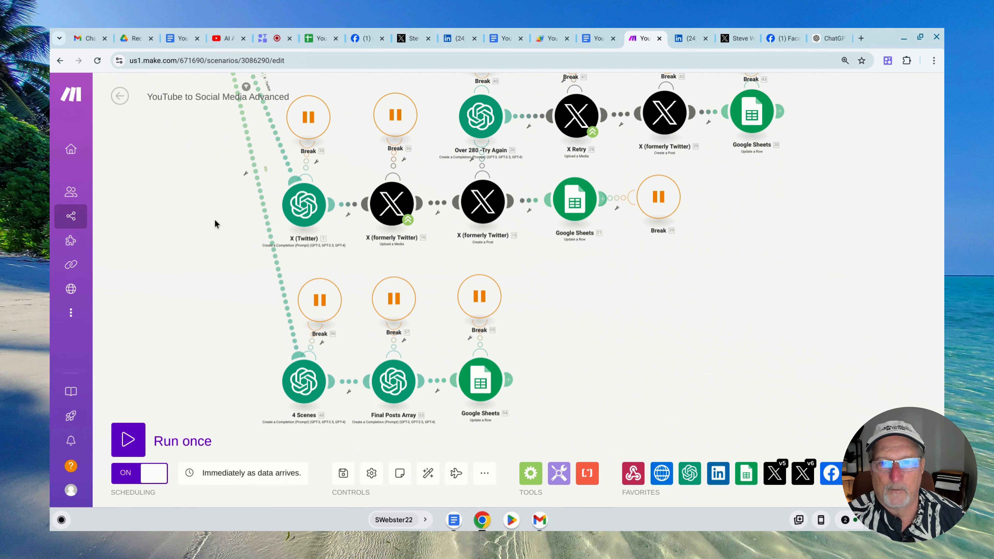
{"action": "scroll", "coordinate": [215, 224], "scroll_direction": "up", "scroll_amount": 12}
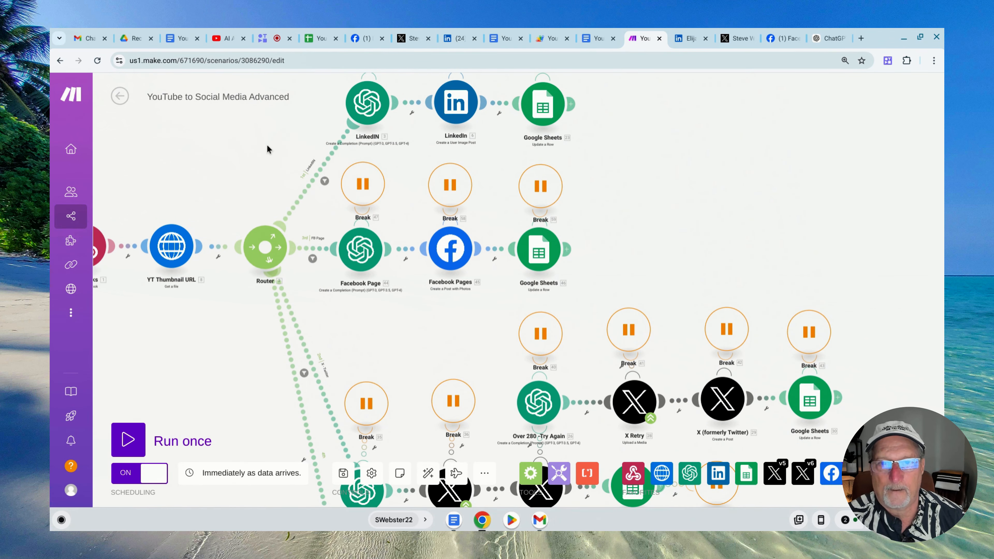
{"action": "left_click_drag", "start_coordinate": [250, 155], "coordinate": [189, 272]}
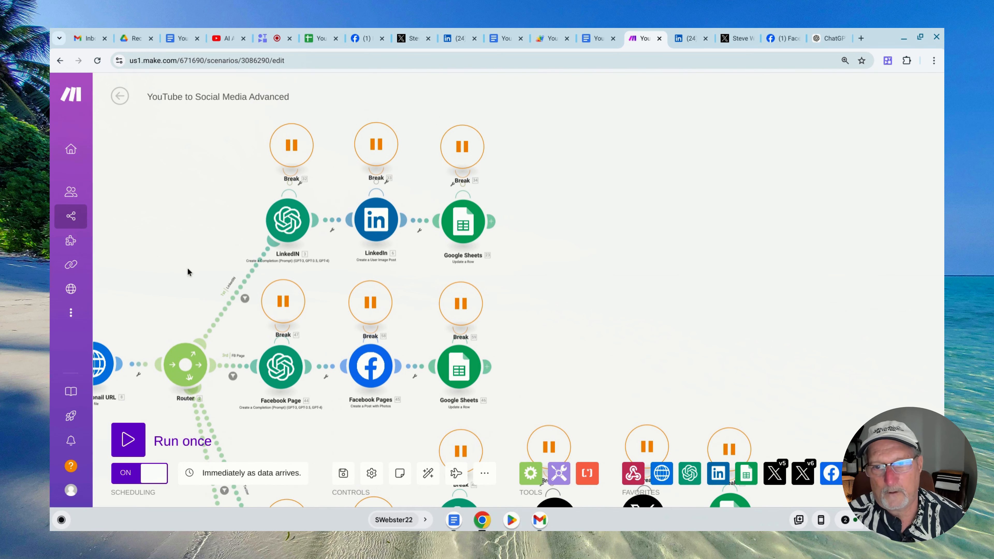
{"action": "left_click", "coordinate": [296, 226]}
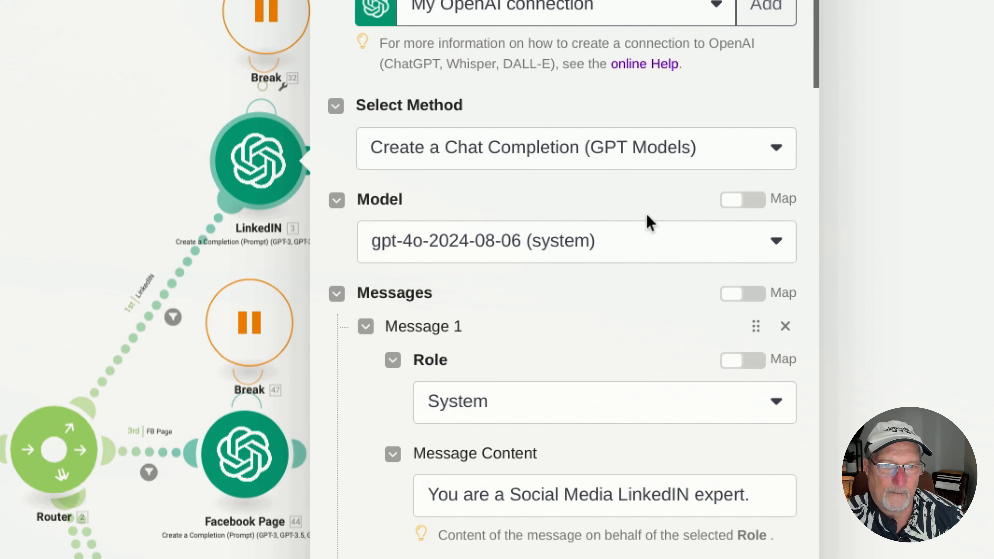
{"action": "left_click", "coordinate": [774, 248]}
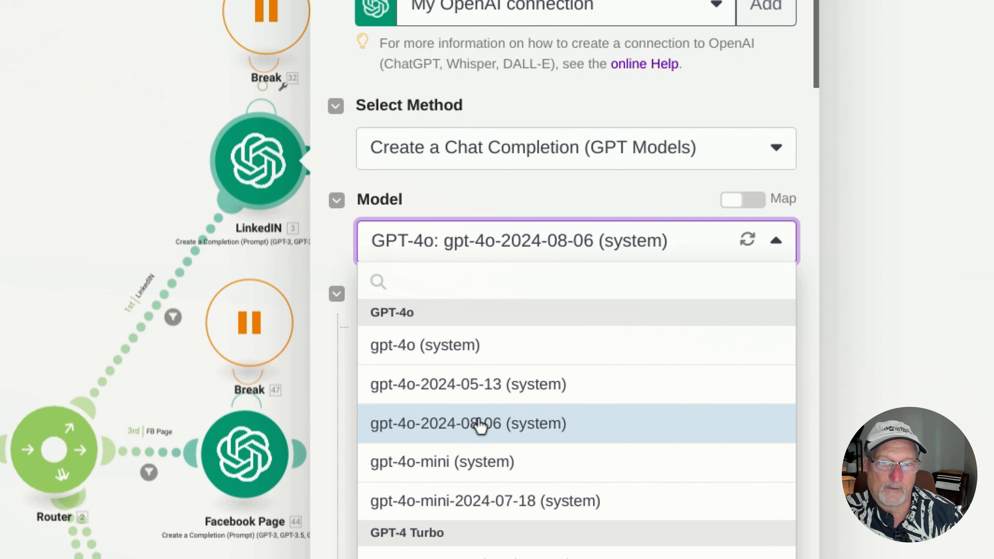
{"action": "scroll", "coordinate": [482, 423], "scroll_direction": "down", "scroll_amount": 1}
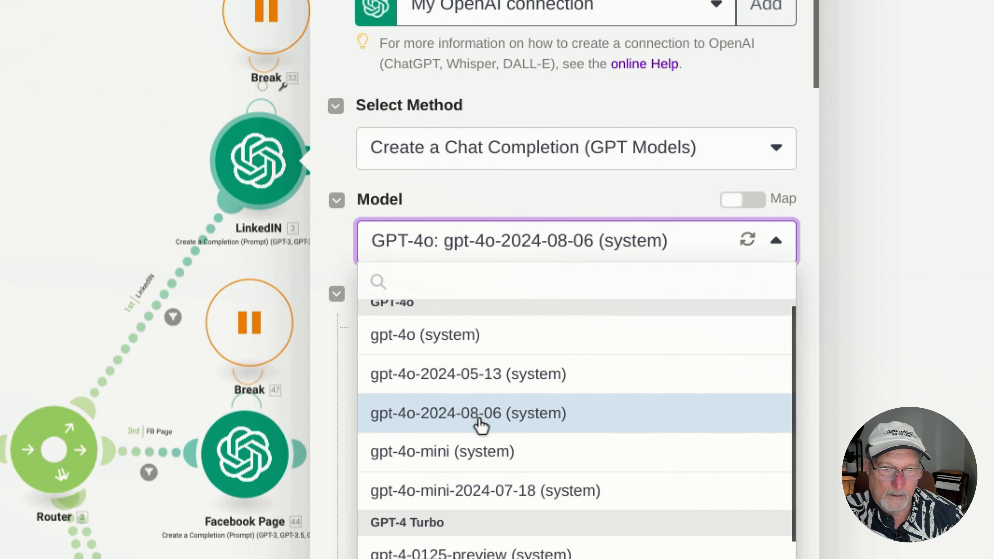
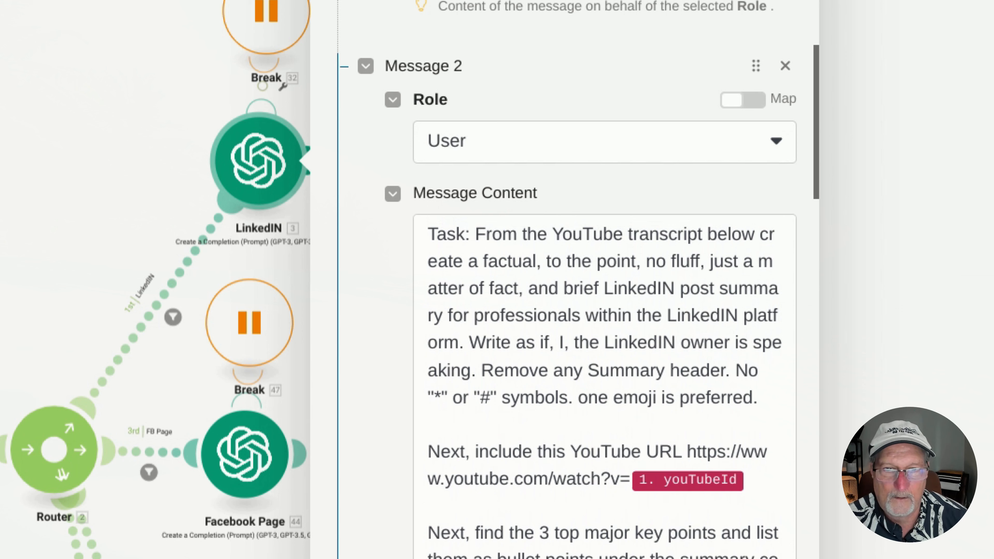
Examine the LinkedIN ChatGPT module's Message 2 prompt, including its YouTube URL, key-point and hashtag instructions, without changing it
{"action": "scroll", "coordinate": [553, 376], "scroll_direction": "down", "scroll_amount": 3}
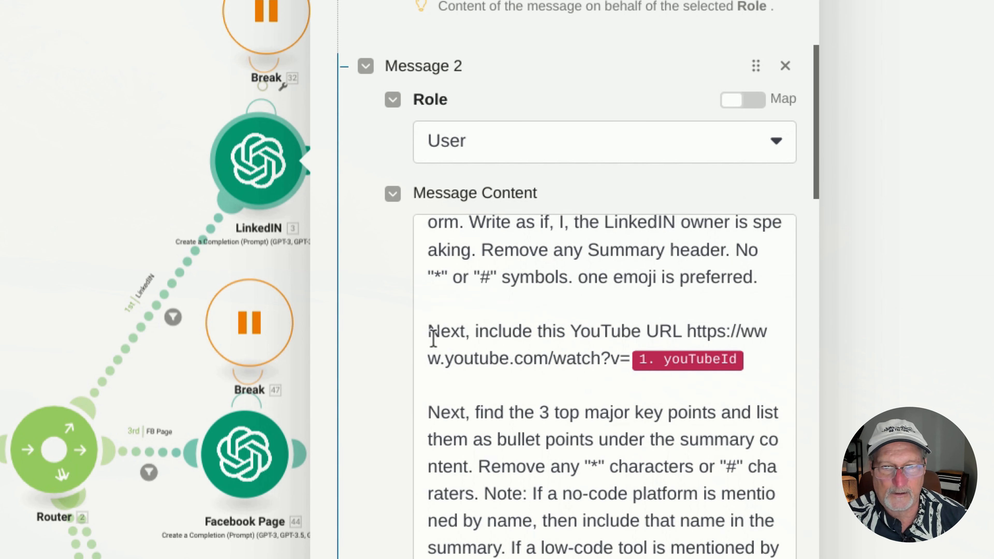
{"action": "left_click_drag", "start_coordinate": [430, 332], "coordinate": [753, 360]}
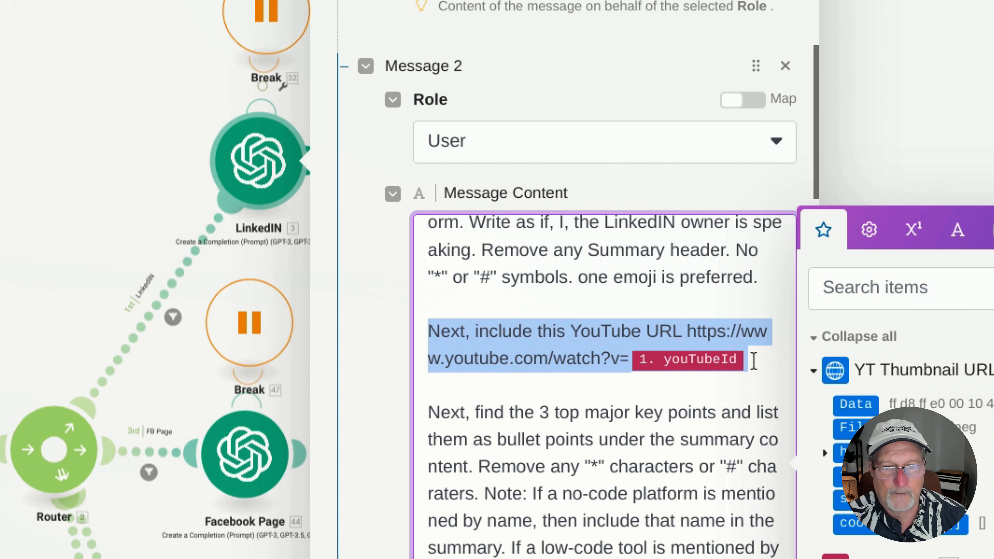
{"action": "left_click", "coordinate": [495, 334]}
{"action": "scroll", "coordinate": [495, 331], "scroll_direction": "down", "scroll_amount": 1}
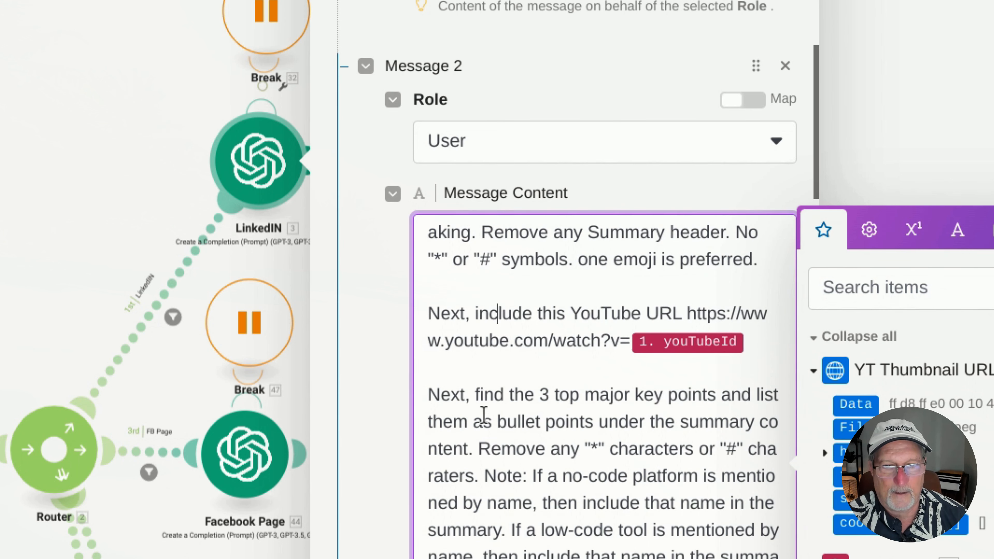
{"action": "scroll", "coordinate": [606, 403], "scroll_direction": "down", "scroll_amount": 5}
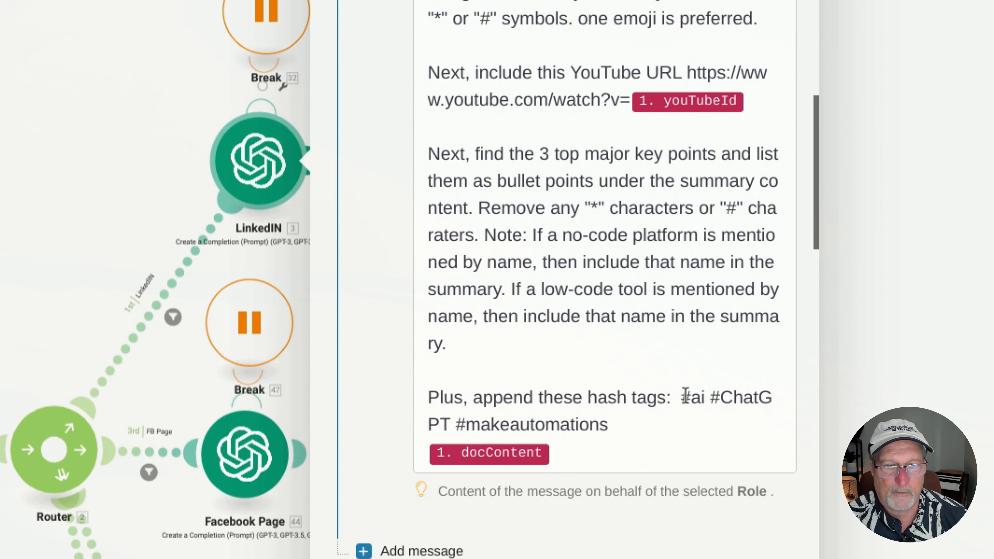
{"action": "triple_click", "coordinate": [610, 426]}
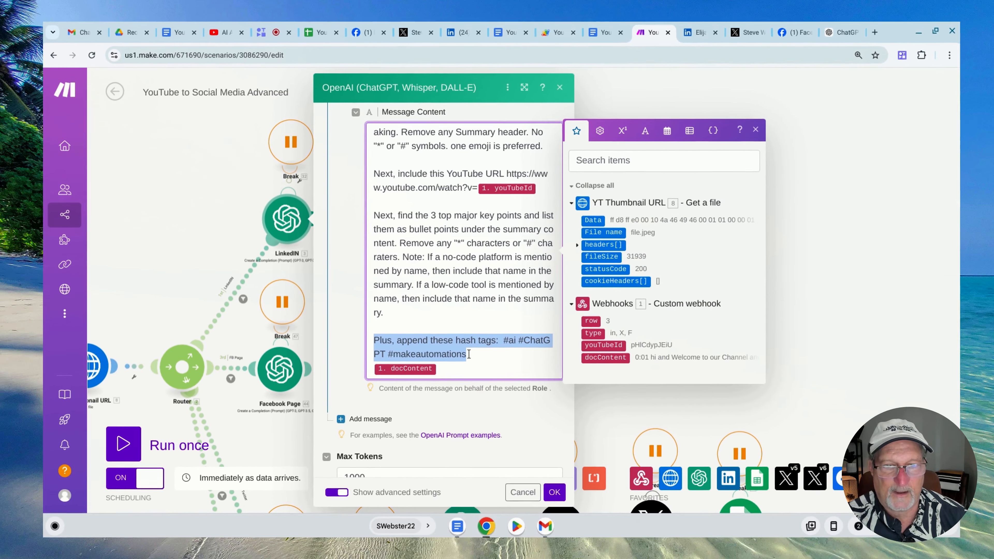
{"action": "left_click", "coordinate": [431, 331]}
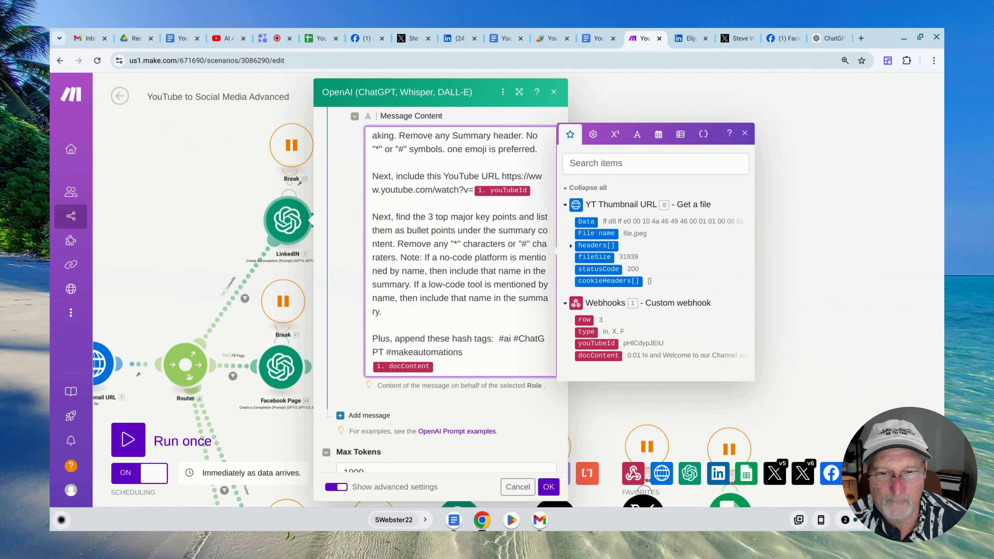
Review the Max Tokens, Temperature and Top P settings of the LinkedIN ChatGPT module, and close it without changes
{"action": "scroll", "coordinate": [385, 351], "scroll_direction": "down", "scroll_amount": 4}
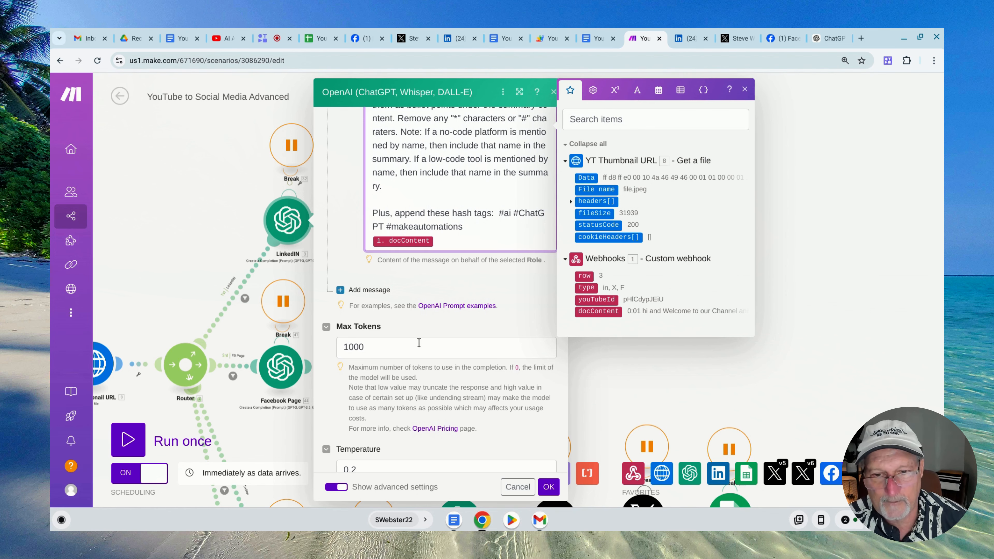
{"action": "scroll", "coordinate": [419, 343], "scroll_direction": "down", "scroll_amount": 3}
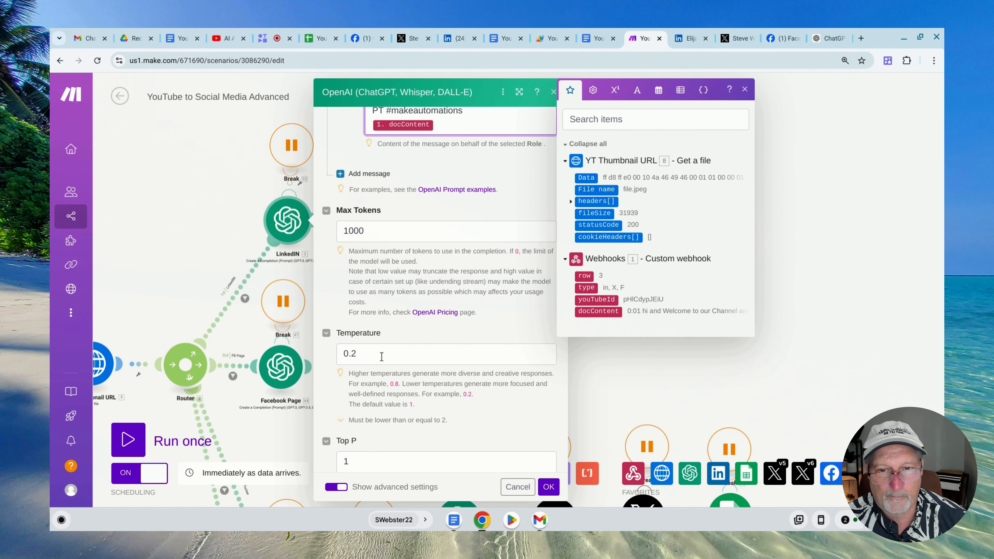
{"action": "scroll", "coordinate": [398, 374], "scroll_direction": "down", "scroll_amount": 1}
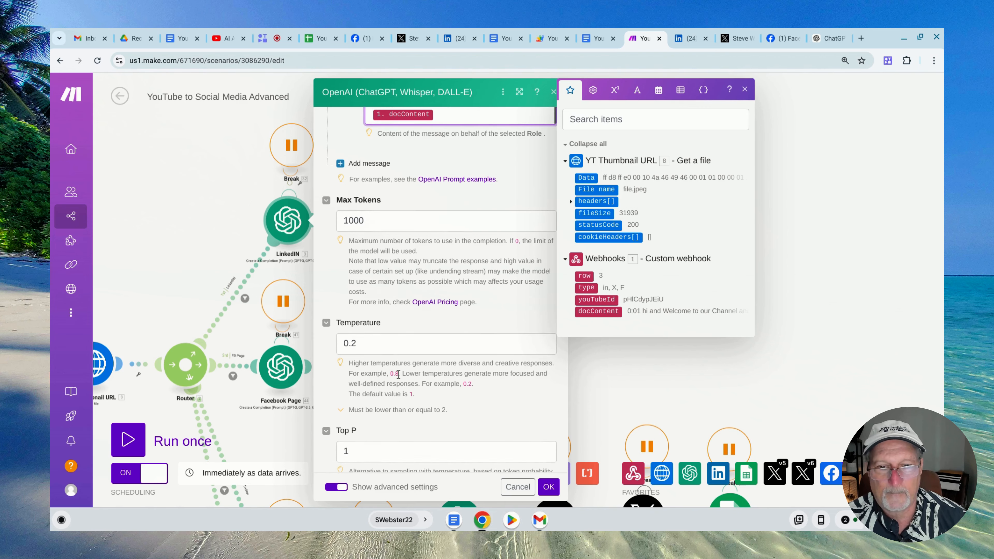
{"action": "scroll", "coordinate": [398, 374], "scroll_direction": "down", "scroll_amount": 5}
{"action": "left_click", "coordinate": [589, 397]}
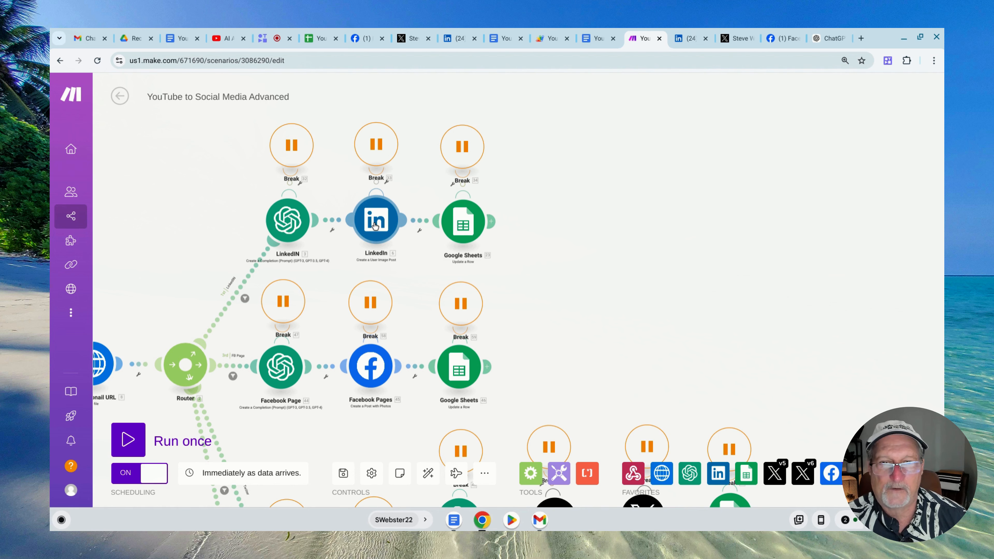
Open the LinkedIn Create a User Image Post module and view its mapped file fields, returning File to HTTP - Get a file
{"action": "left_click", "coordinate": [375, 226]}
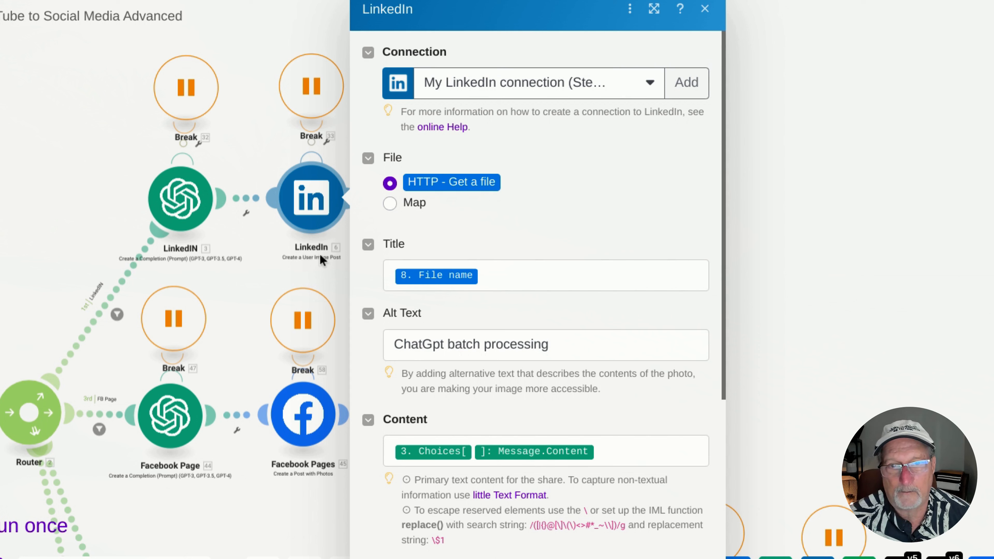
{"action": "left_click", "coordinate": [389, 203]}
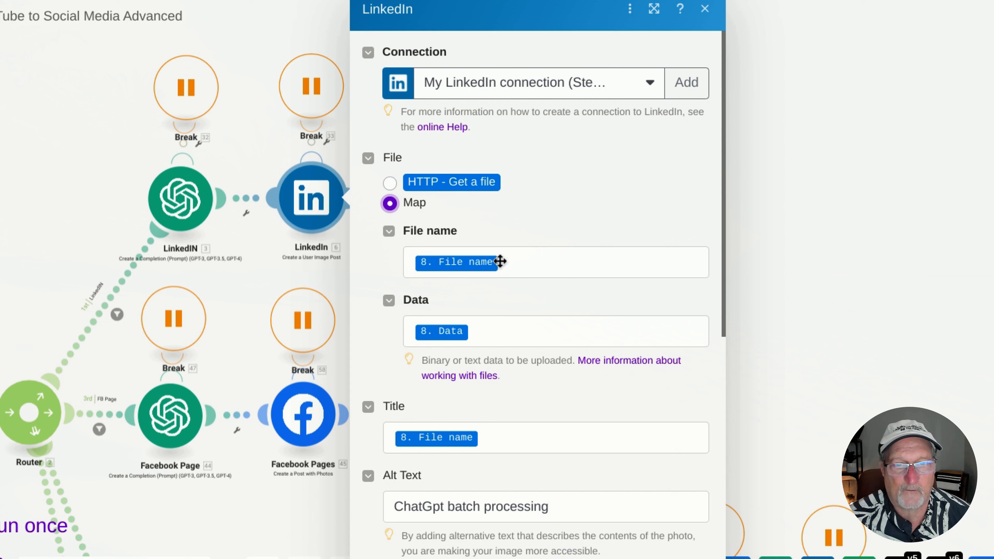
{"action": "left_click", "coordinate": [390, 183]}
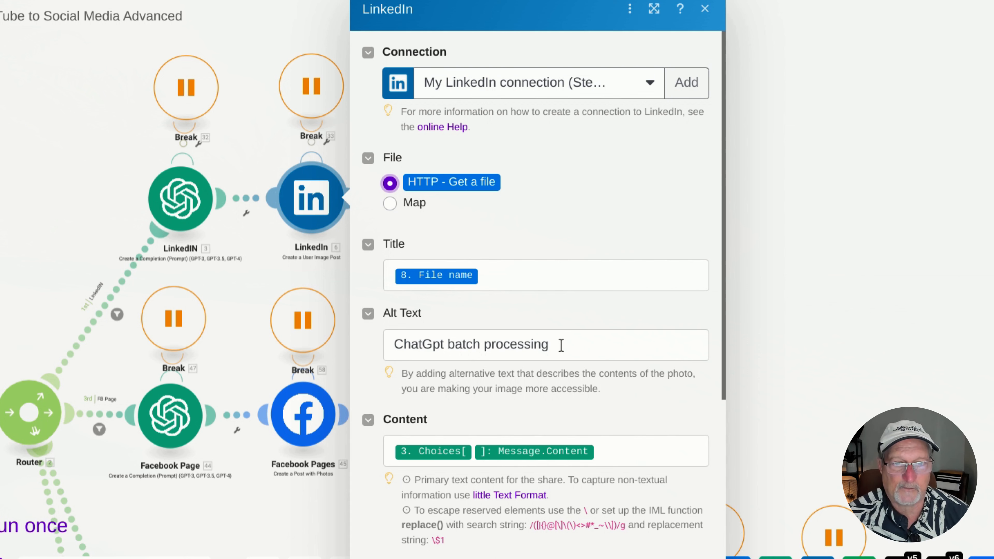
Examine the LinkedIn post's Content mapping, expanding Choices[] and Message in the ChatGPT output to find its source
{"action": "scroll", "coordinate": [583, 337], "scroll_direction": "down", "scroll_amount": 5}
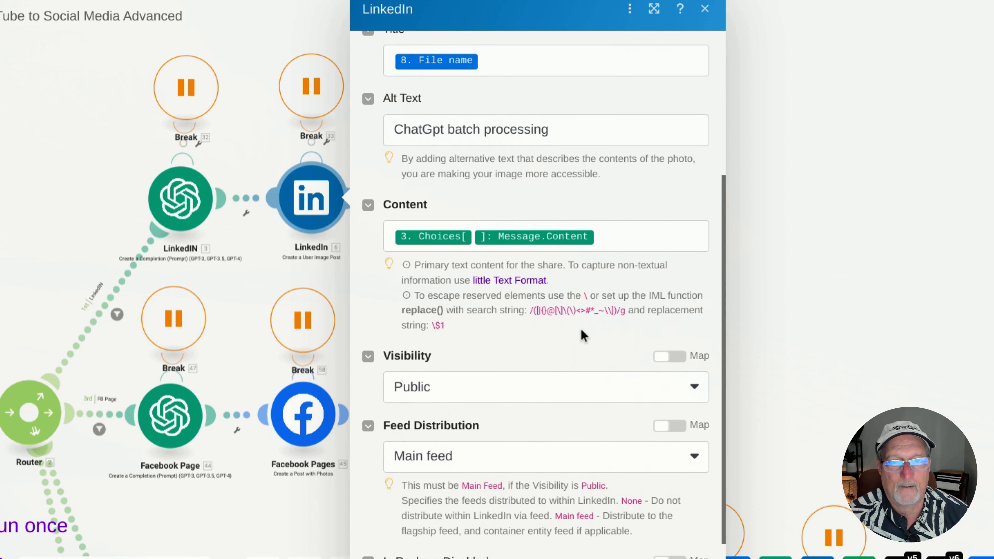
{"action": "scroll", "coordinate": [581, 330], "scroll_direction": "down", "scroll_amount": 1}
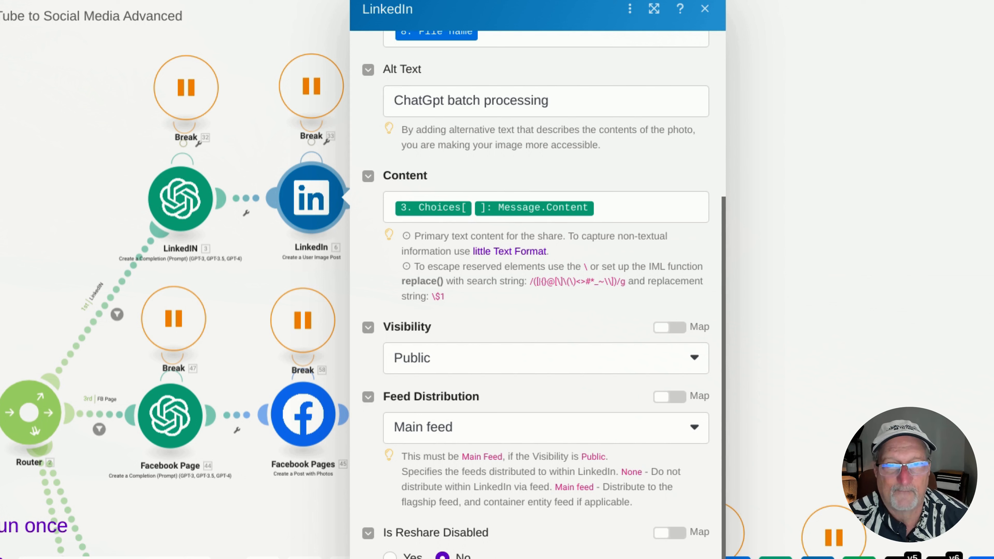
{"action": "left_click", "coordinate": [635, 206]}
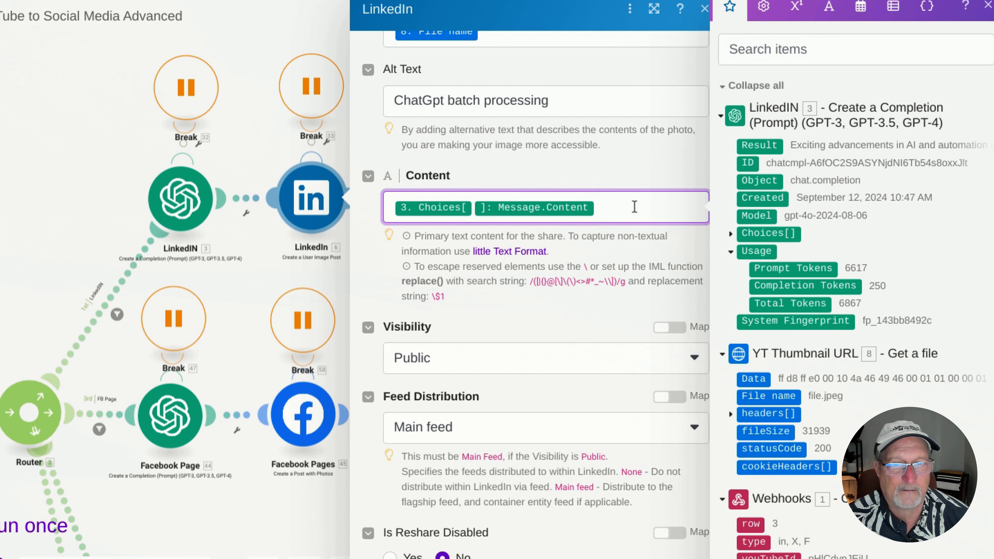
{"action": "left_click", "coordinate": [730, 234]}
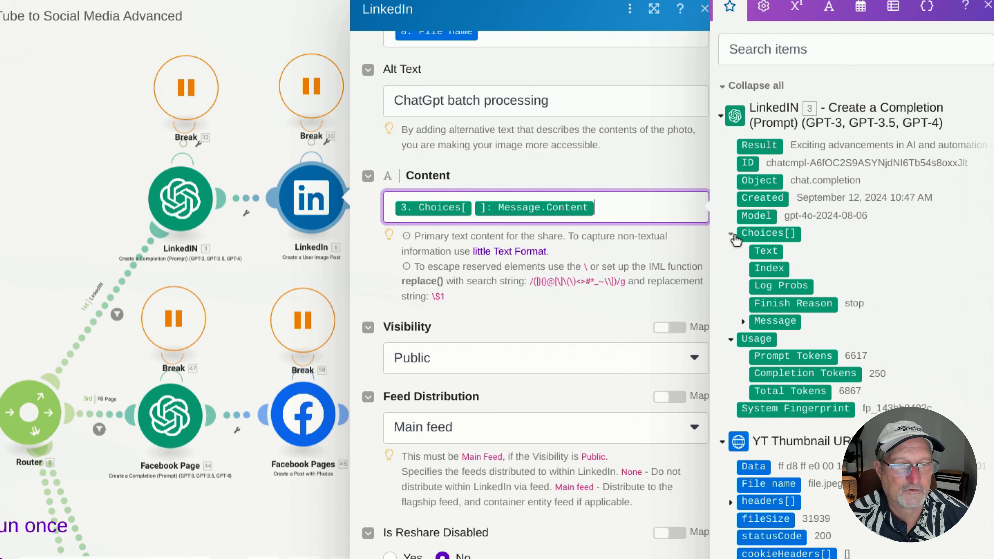
{"action": "left_click", "coordinate": [743, 322]}
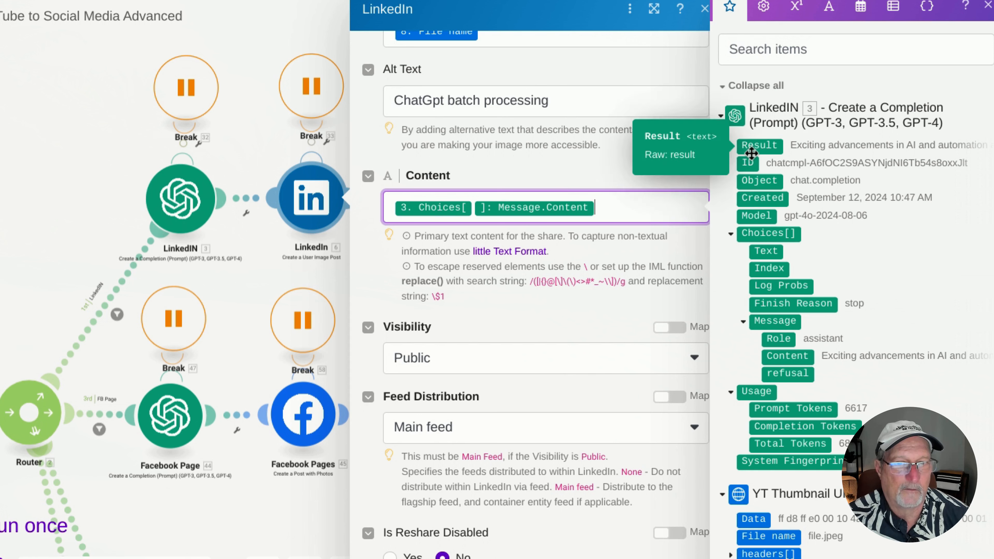
{"action": "left_click", "coordinate": [622, 182]}
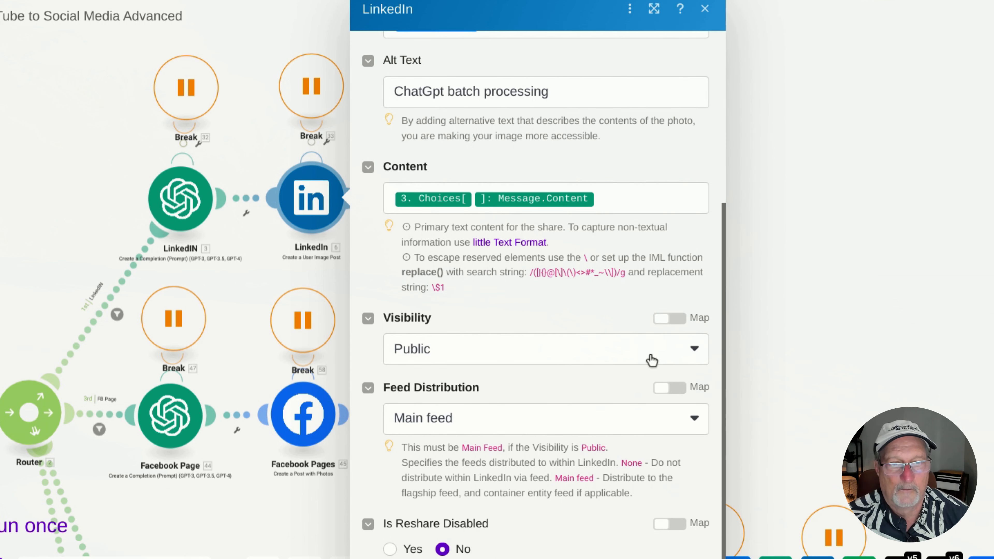
Check the LinkedIn post's Feed Distribution setting, keep it on Main feed, and close the module
{"action": "left_click", "coordinate": [697, 422]}
{"action": "left_click", "coordinate": [505, 426]}
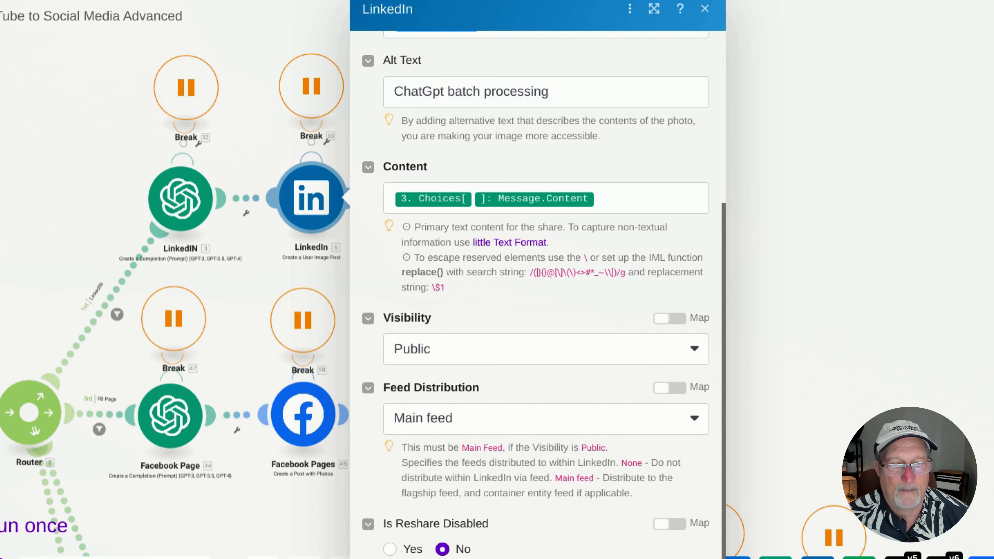
{"action": "left_click", "coordinate": [676, 552]}
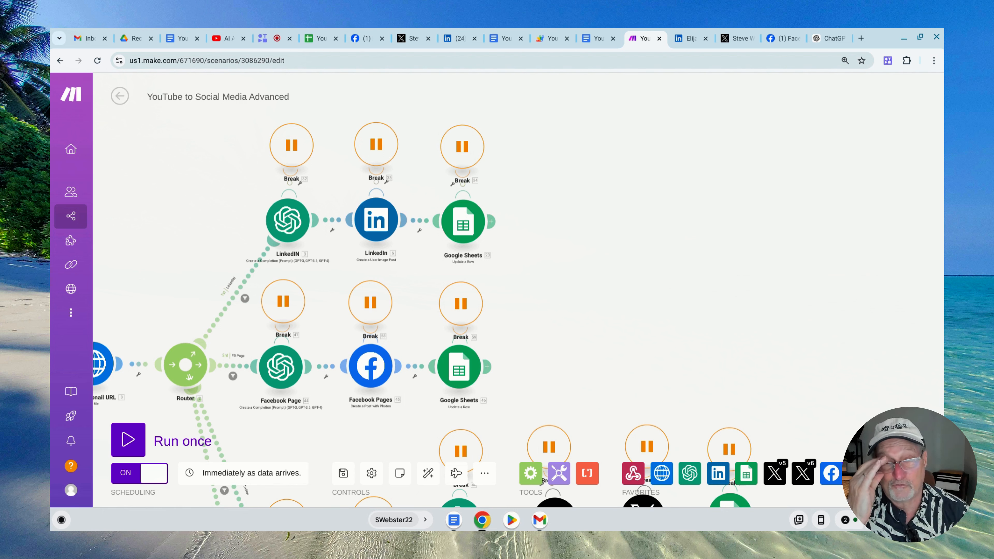
Open the LinkedIN branch's Google Sheets Update a Row module and examine its connection, spreadsheet, sheet name and row number mapping
{"action": "left_click", "coordinate": [465, 222]}
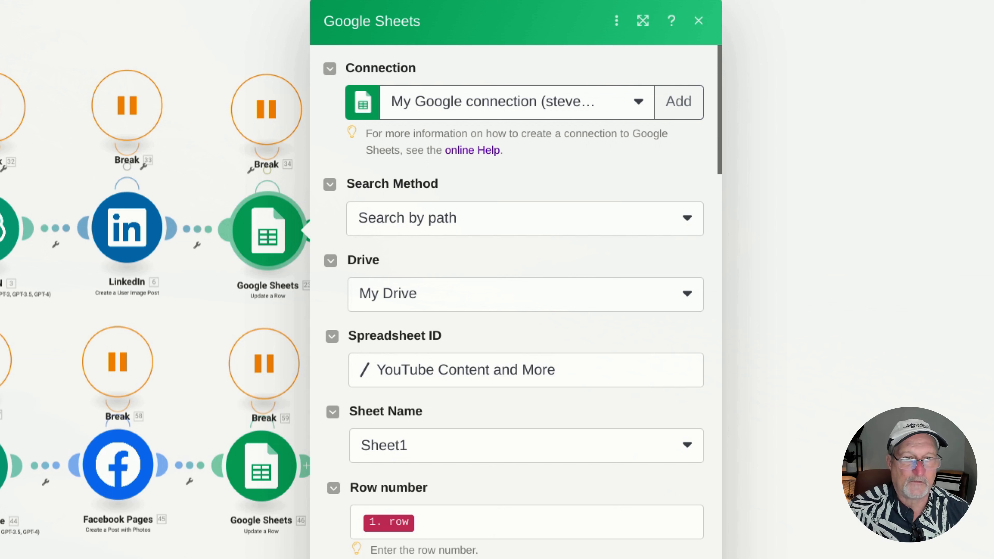
{"action": "scroll", "coordinate": [617, 382], "scroll_direction": "down", "scroll_amount": 2}
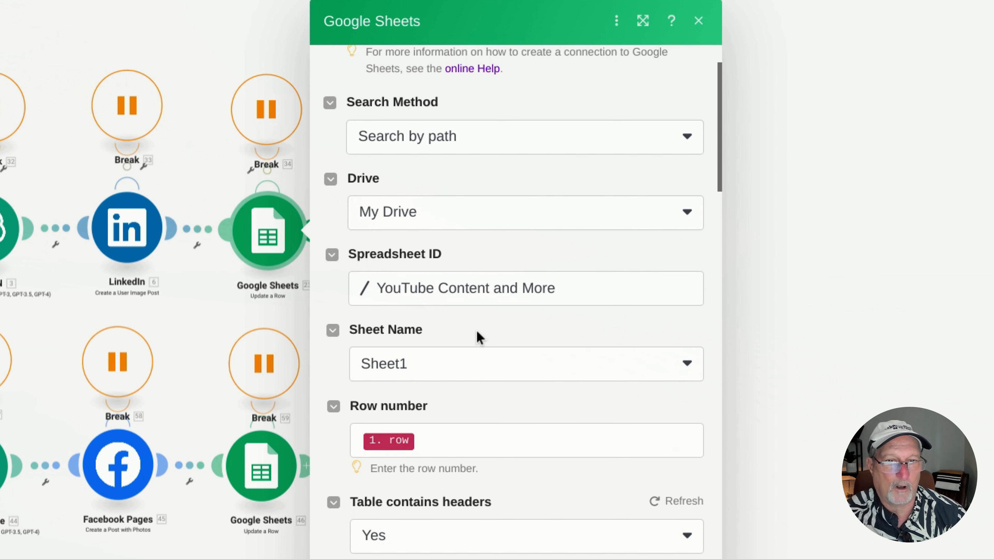
{"action": "scroll", "coordinate": [494, 362], "scroll_direction": "down", "scroll_amount": 4}
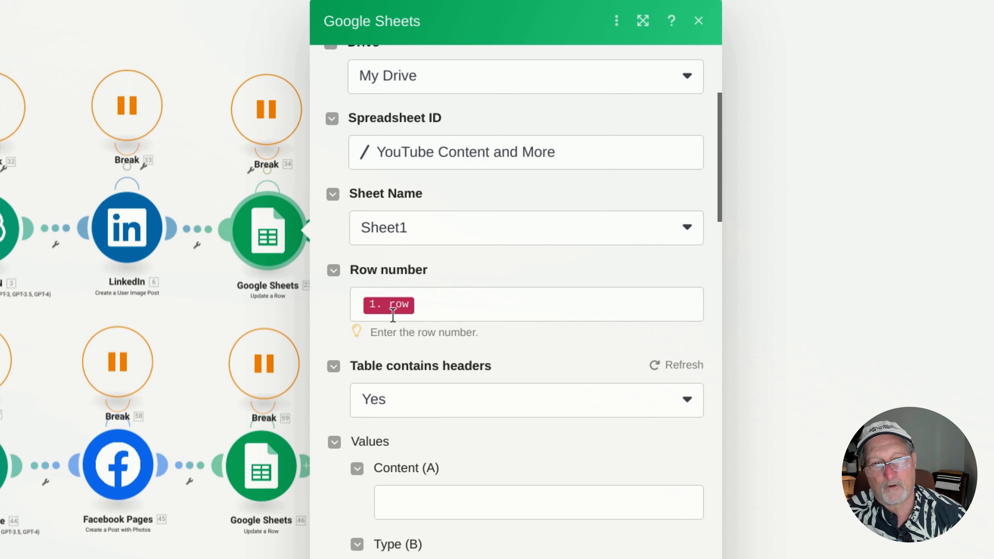
{"action": "mouse_move", "coordinate": [394, 313]}
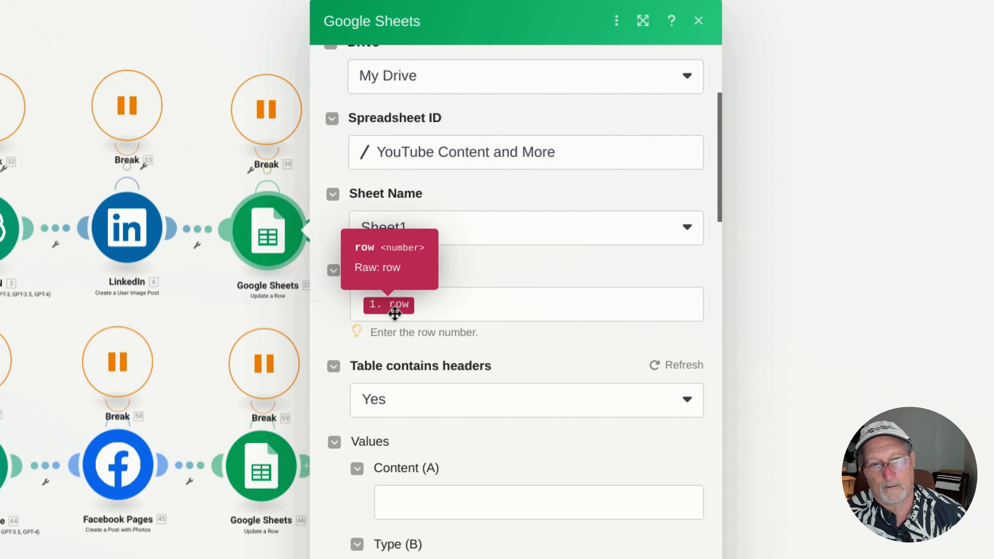
{"action": "scroll", "coordinate": [517, 393], "scroll_direction": "down", "scroll_amount": 4}
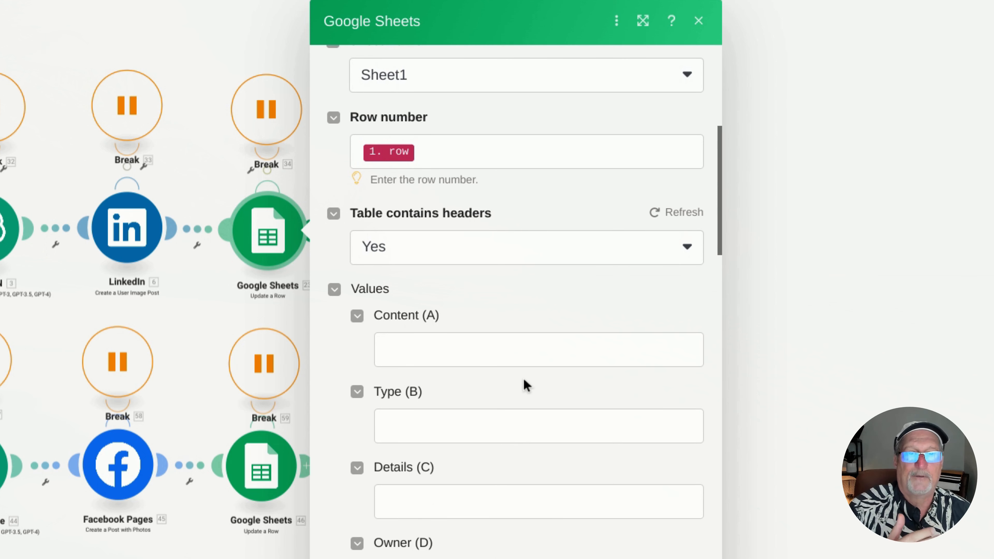
{"action": "scroll", "coordinate": [526, 384], "scroll_direction": "up", "scroll_amount": 8}
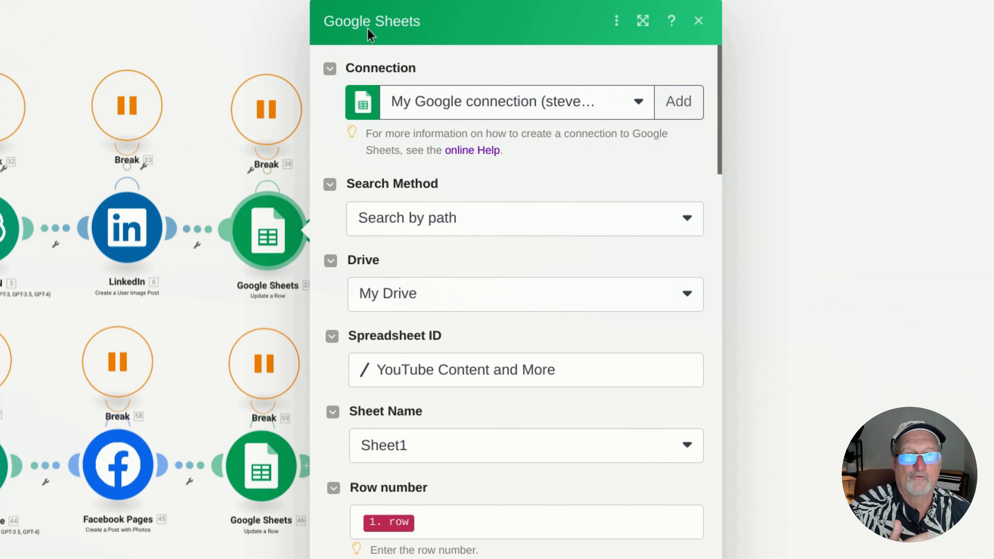
Review the row update's Status, Post date and LinkedIN URL values, including the Post ID mapped into the URL
{"action": "scroll", "coordinate": [563, 304], "scroll_direction": "down", "scroll_amount": 15}
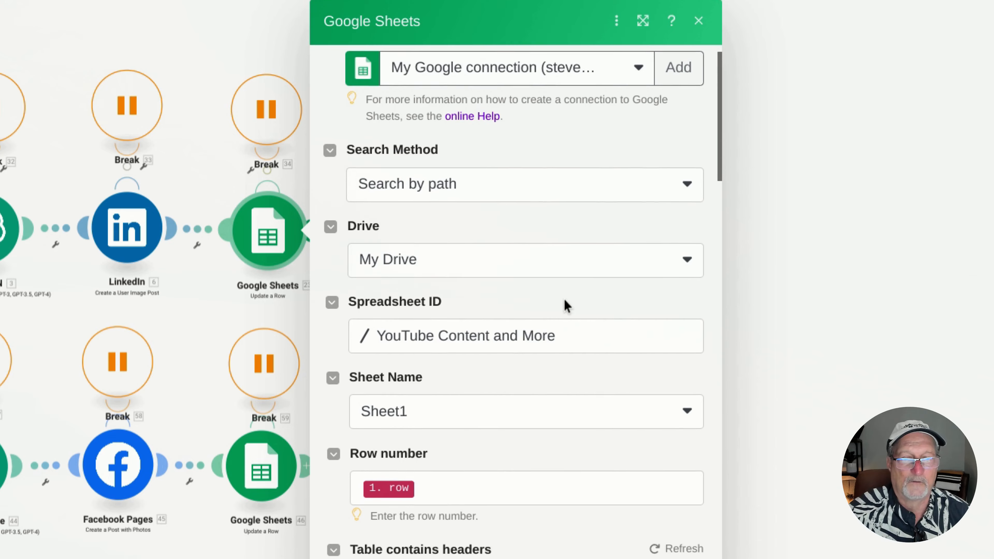
{"action": "scroll", "coordinate": [534, 290], "scroll_direction": "down", "scroll_amount": 3}
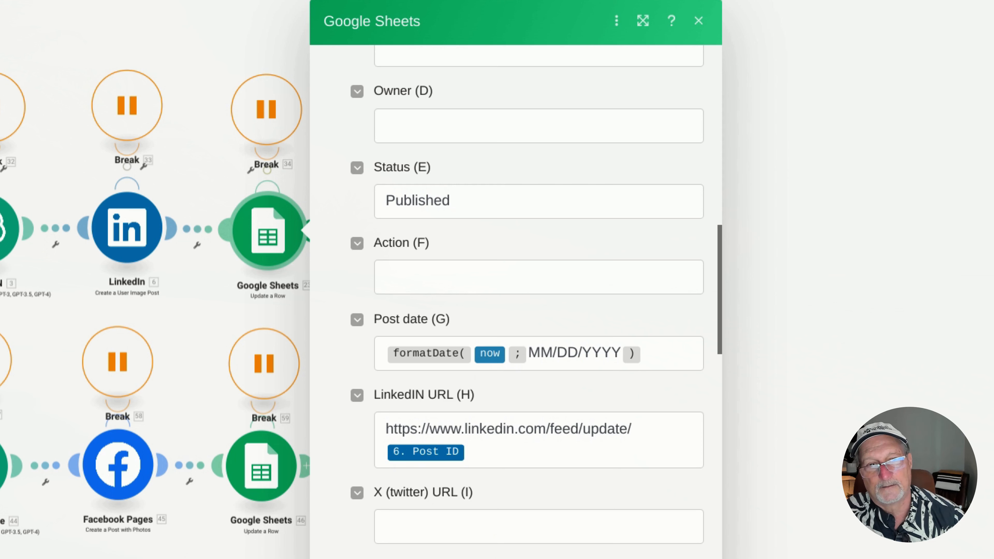
{"action": "scroll", "coordinate": [463, 209], "scroll_direction": "down", "scroll_amount": 3}
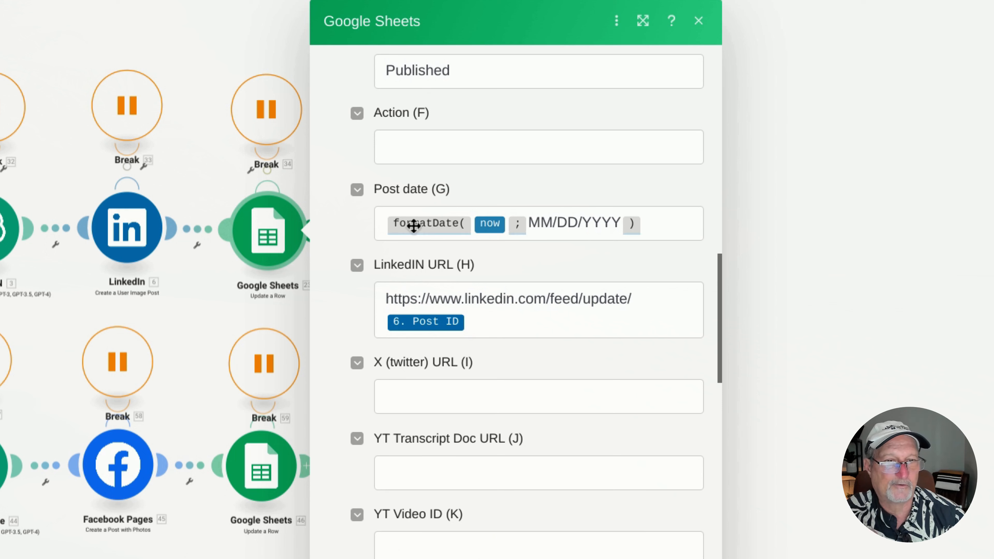
{"action": "scroll", "coordinate": [574, 222], "scroll_direction": "down", "scroll_amount": 2}
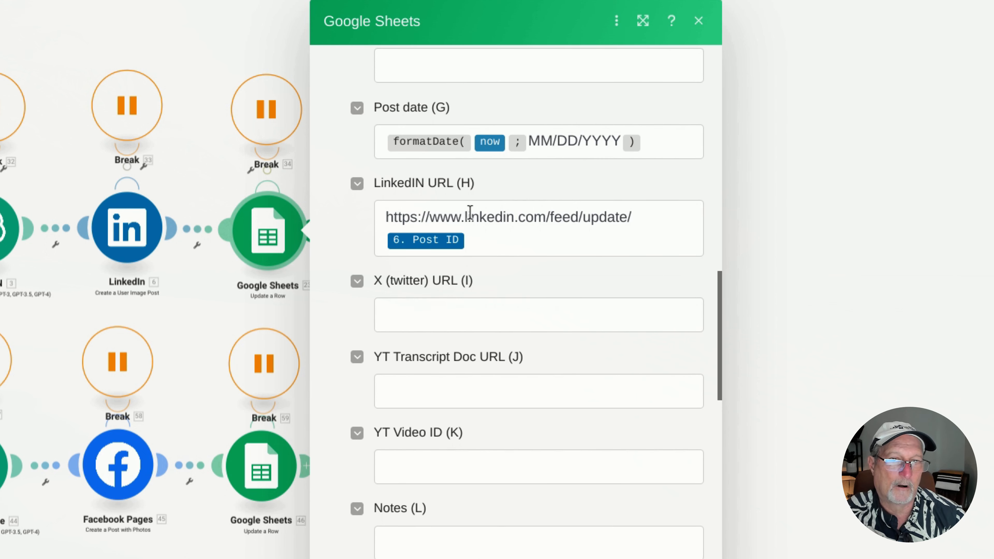
{"action": "left_click", "coordinate": [486, 237]}
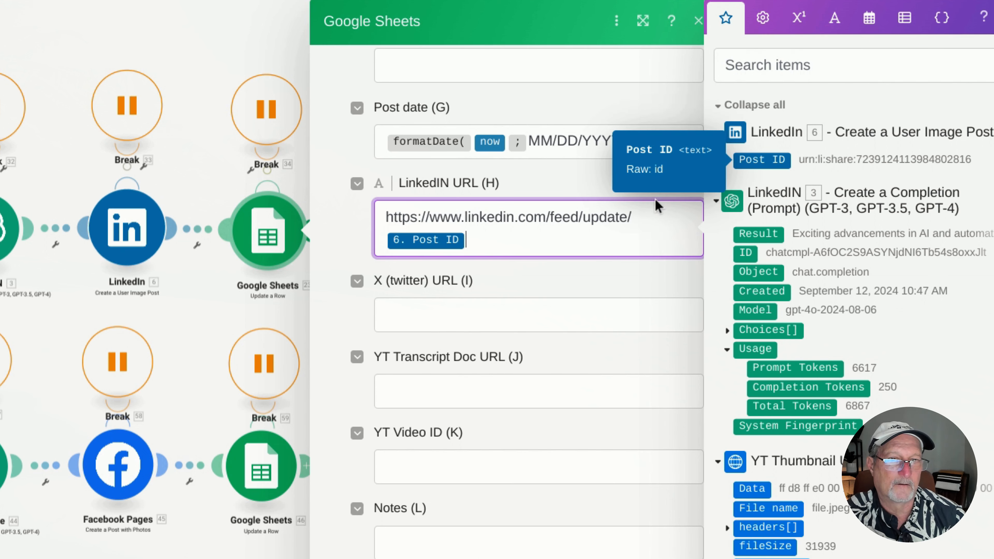
{"action": "left_click", "coordinate": [561, 190]}
Check the success note in column M and the remaining column values of the row update, and close the module
{"action": "scroll", "coordinate": [562, 190], "scroll_direction": "down", "scroll_amount": 7}
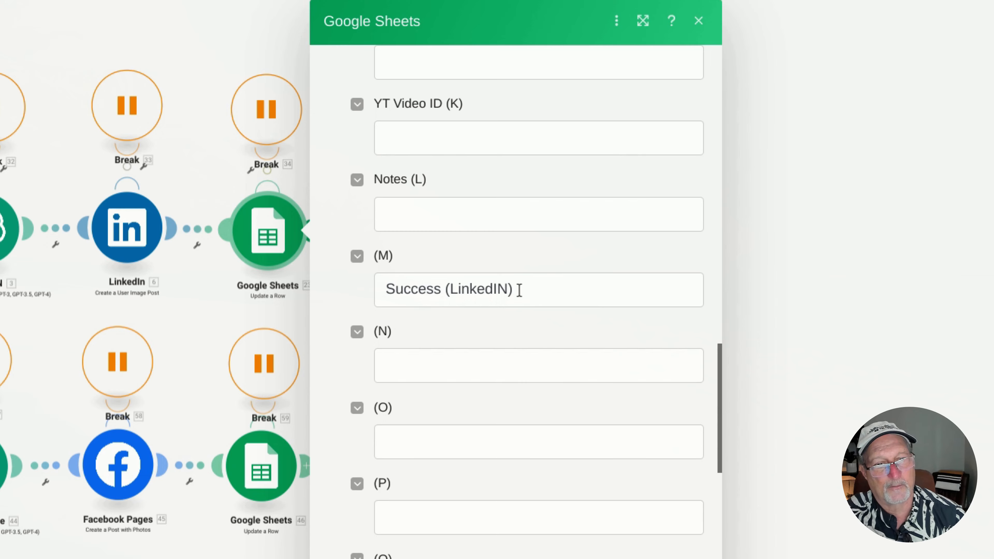
{"action": "scroll", "coordinate": [565, 328], "scroll_direction": "down", "scroll_amount": 10}
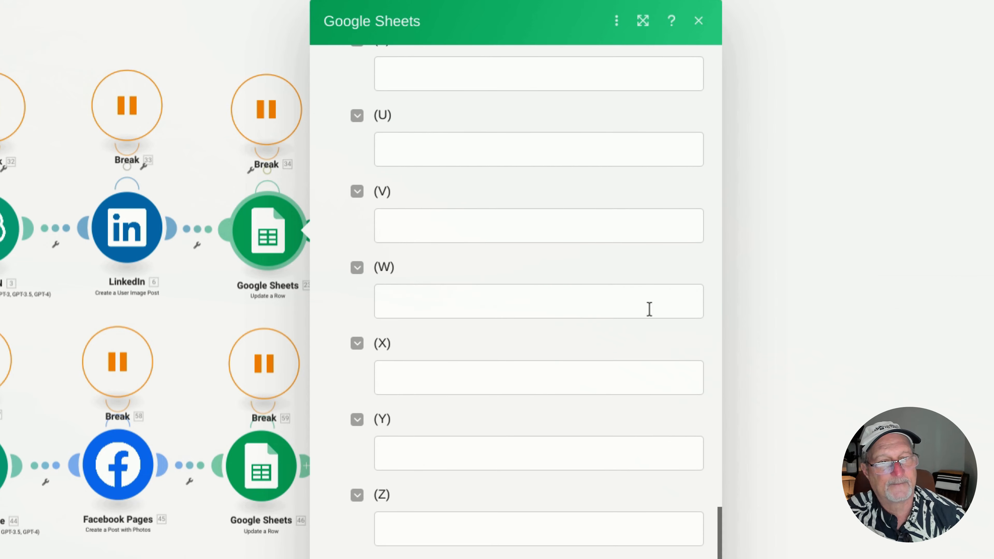
{"action": "left_click", "coordinate": [768, 283]}
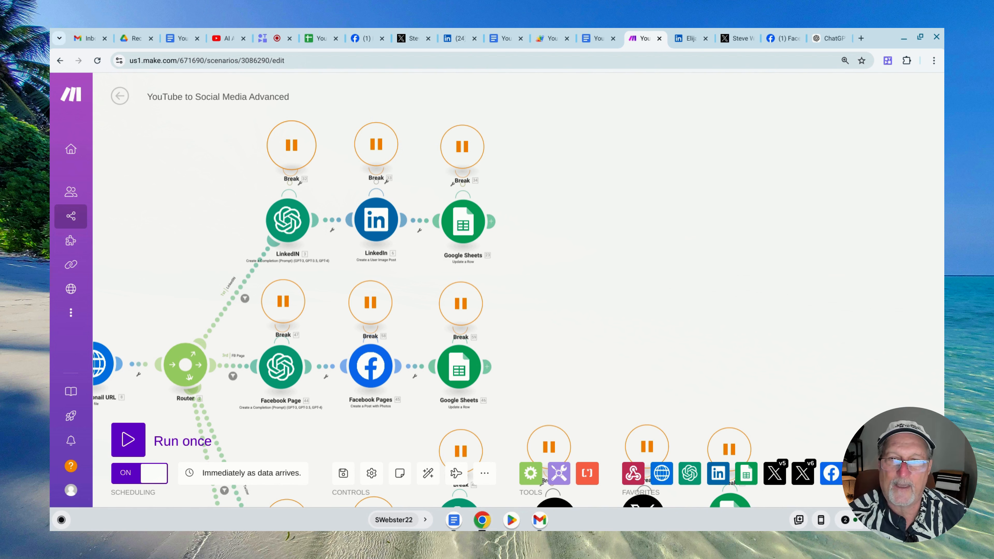
Open the Break handler on the LinkedIN OpenAI module, check its number of attempts and interval between attempts, and close it
{"action": "left_click", "coordinate": [293, 163]}
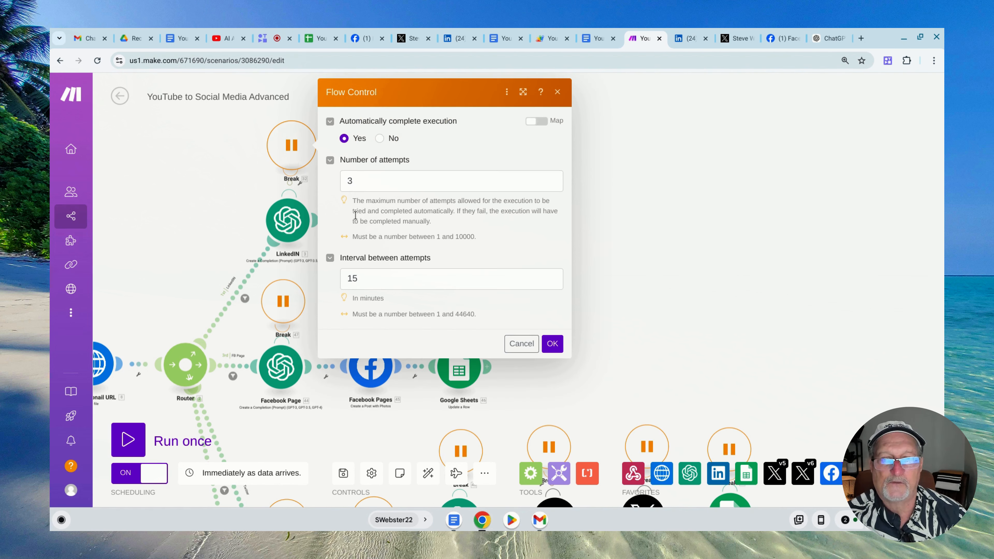
{"action": "left_click_drag", "start_coordinate": [362, 280], "coordinate": [346, 280]}
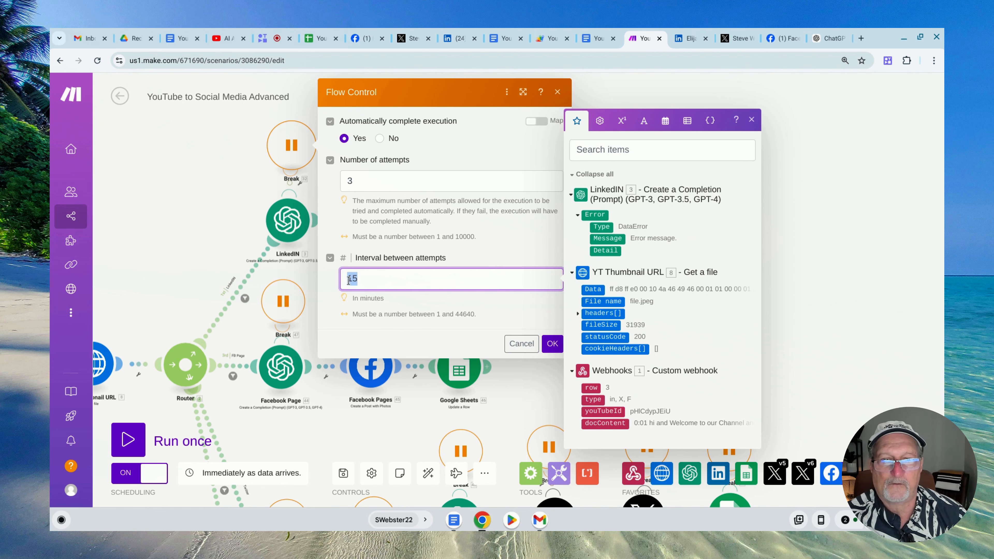
{"action": "left_click", "coordinate": [378, 179]}
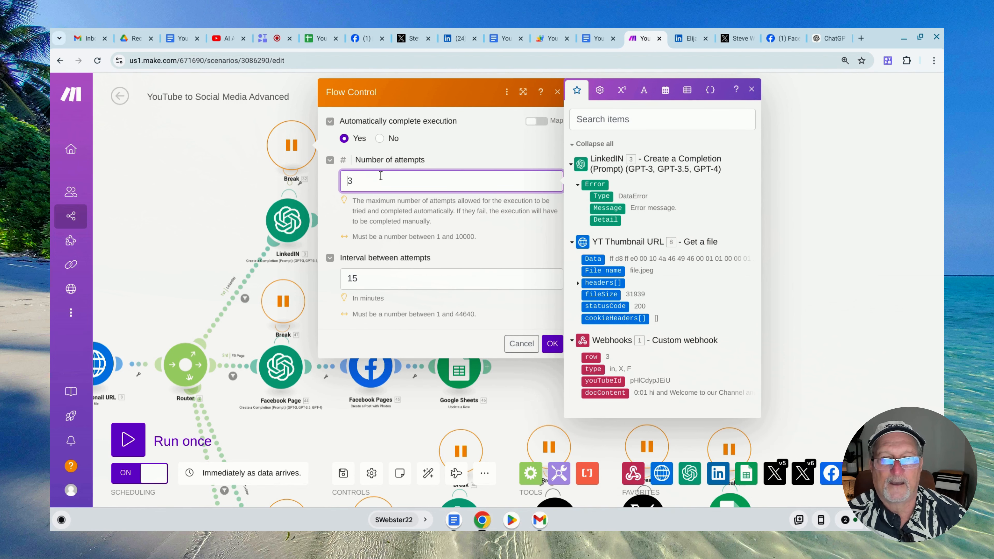
{"action": "left_click", "coordinate": [247, 181]}
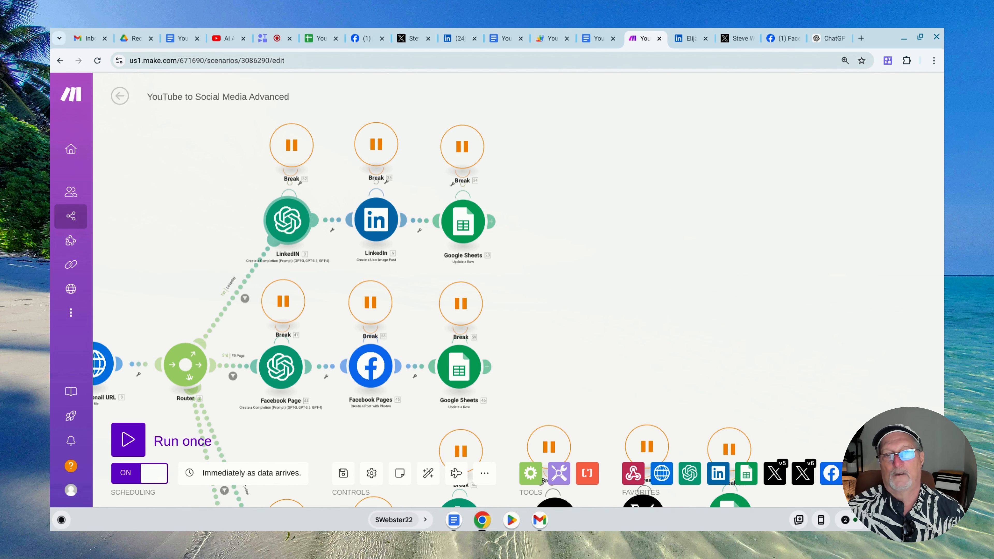
Open the Facebook Page OpenAI module, review its model, system and user messages, Max Tokens and Temperature, and close it
{"action": "scroll", "coordinate": [221, 213], "scroll_direction": "down", "scroll_amount": 4}
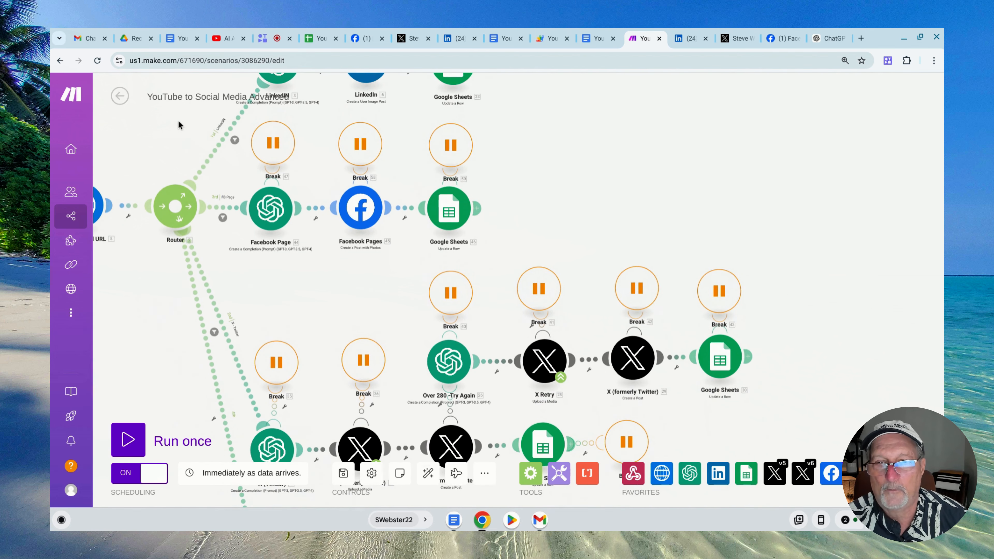
{"action": "left_click", "coordinate": [268, 215]}
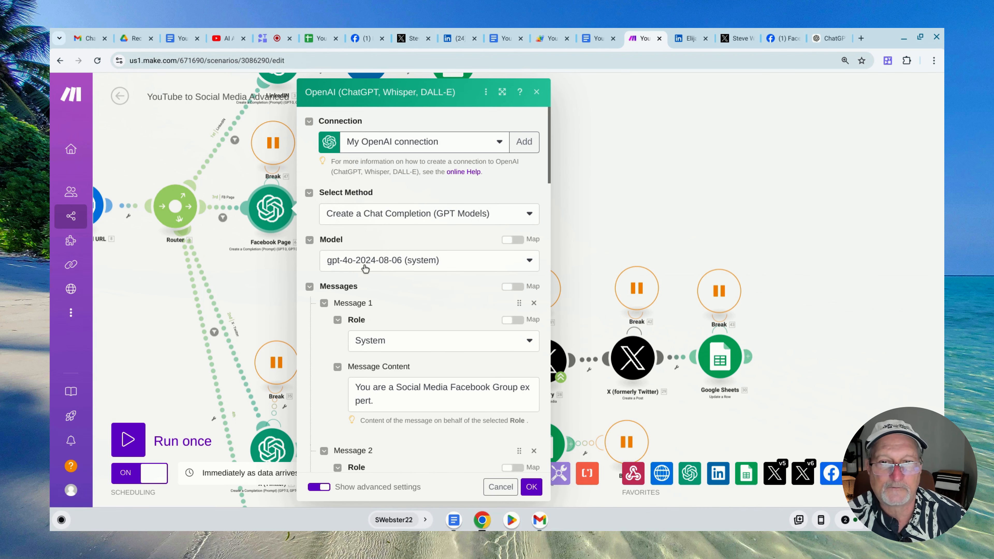
{"action": "scroll", "coordinate": [450, 278], "scroll_direction": "down", "scroll_amount": 3}
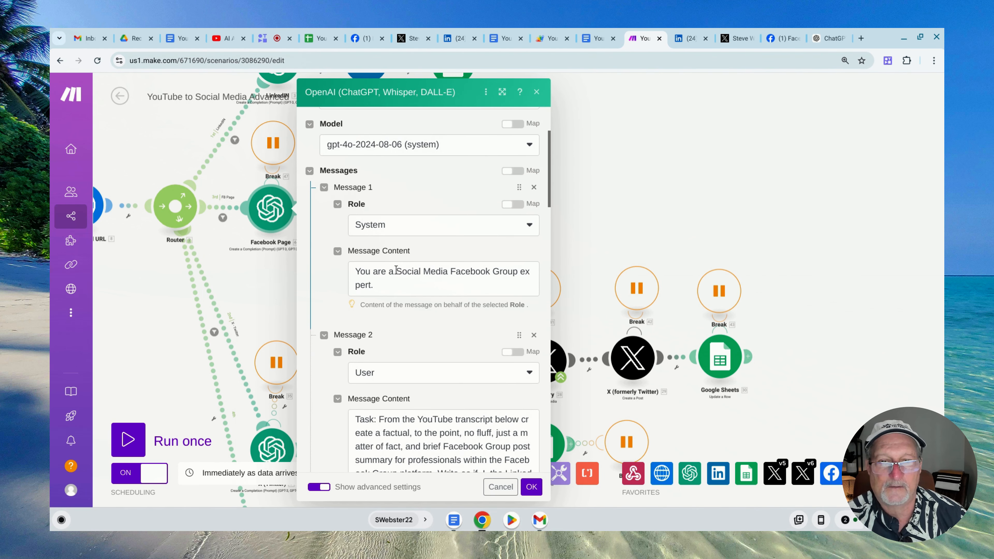
{"action": "scroll", "coordinate": [473, 280], "scroll_direction": "down", "scroll_amount": 10}
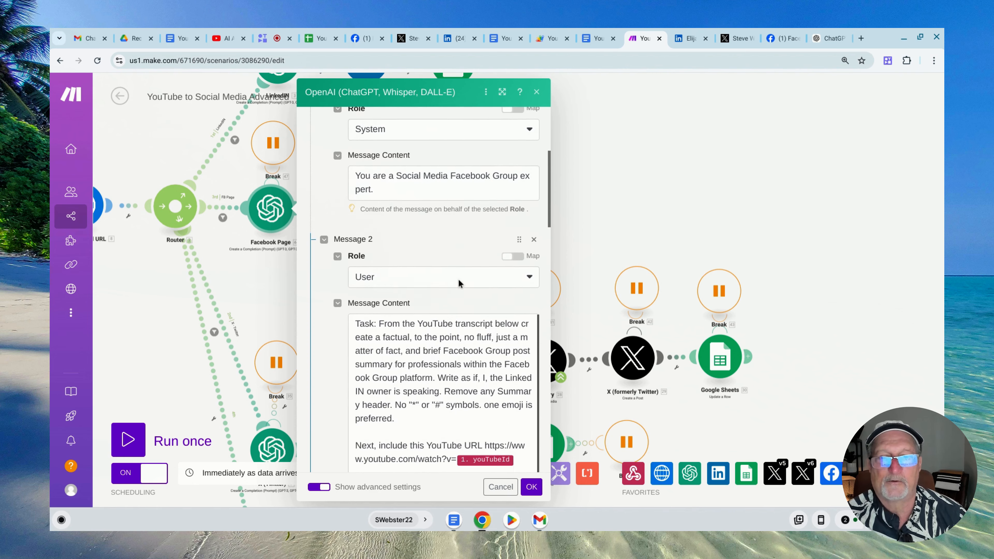
{"action": "scroll", "coordinate": [423, 282], "scroll_direction": "down", "scroll_amount": 8}
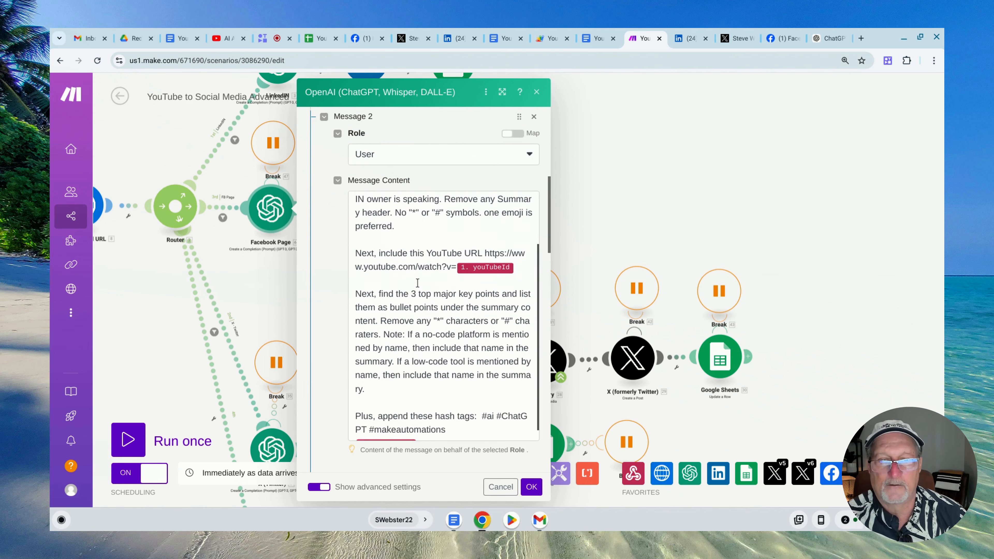
{"action": "scroll", "coordinate": [409, 294], "scroll_direction": "down", "scroll_amount": 3}
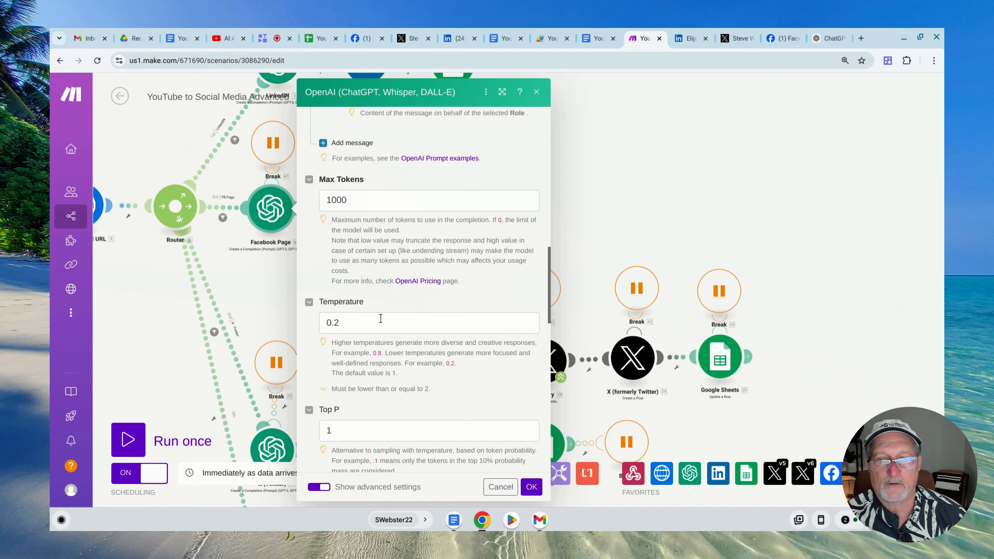
{"action": "left_click", "coordinate": [617, 195]}
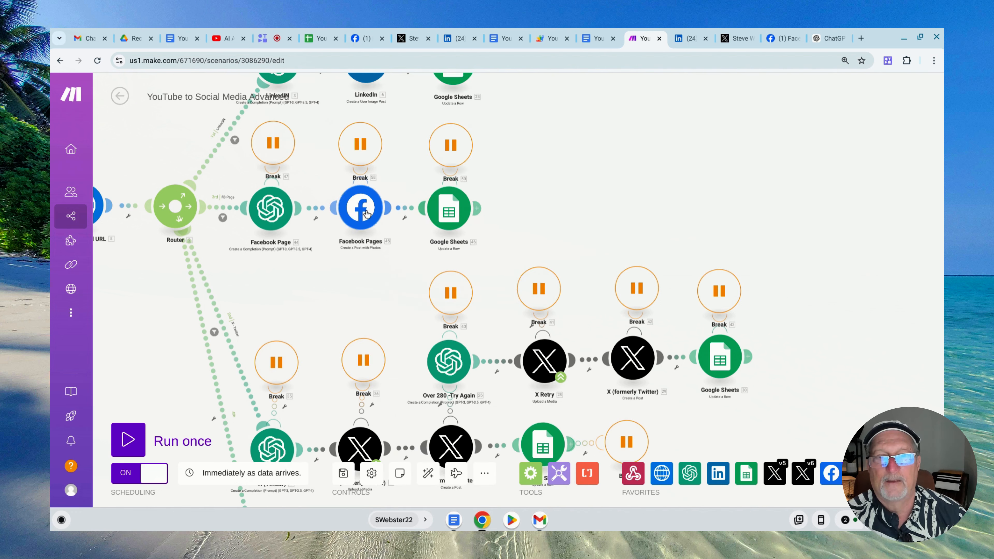
Open the Facebook Pages Create a Post with Photos module, review its page, photo, caption and mapped Message result, and close it
{"action": "left_click", "coordinate": [362, 209]}
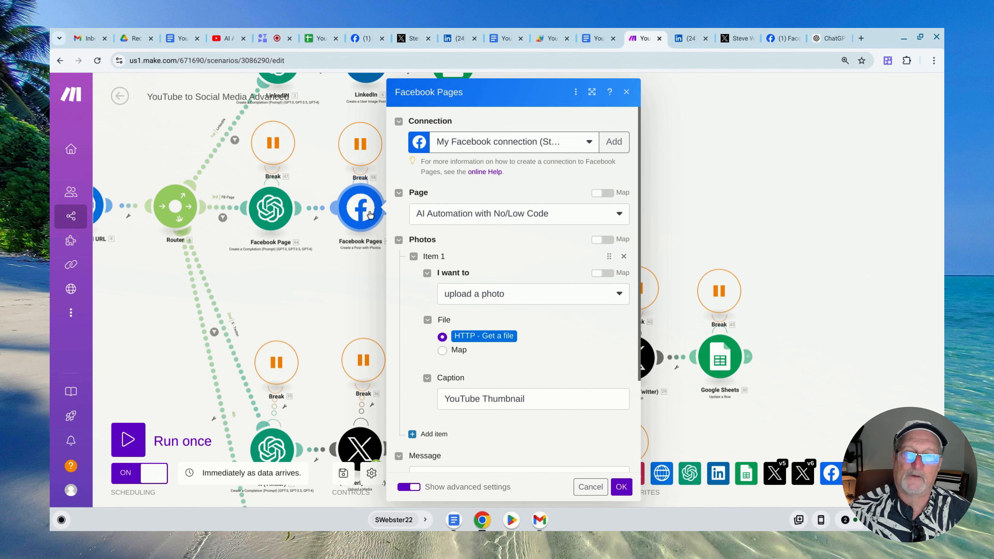
{"action": "scroll", "coordinate": [544, 246], "scroll_direction": "down", "scroll_amount": 1}
{"action": "scroll", "coordinate": [542, 242], "scroll_direction": "down", "scroll_amount": 1}
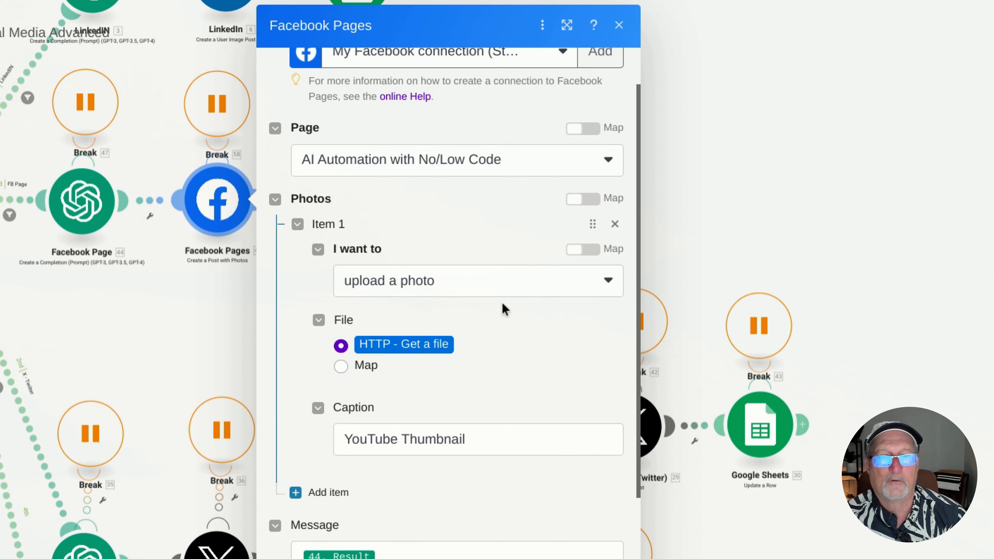
{"action": "scroll", "coordinate": [502, 302], "scroll_direction": "down", "scroll_amount": 3}
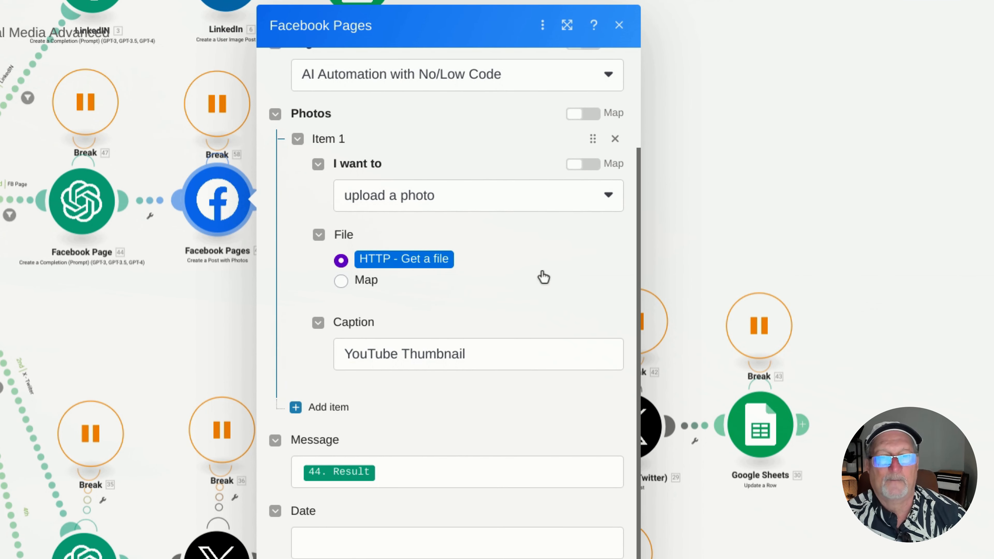
{"action": "scroll", "coordinate": [543, 278], "scroll_direction": "down", "scroll_amount": 2}
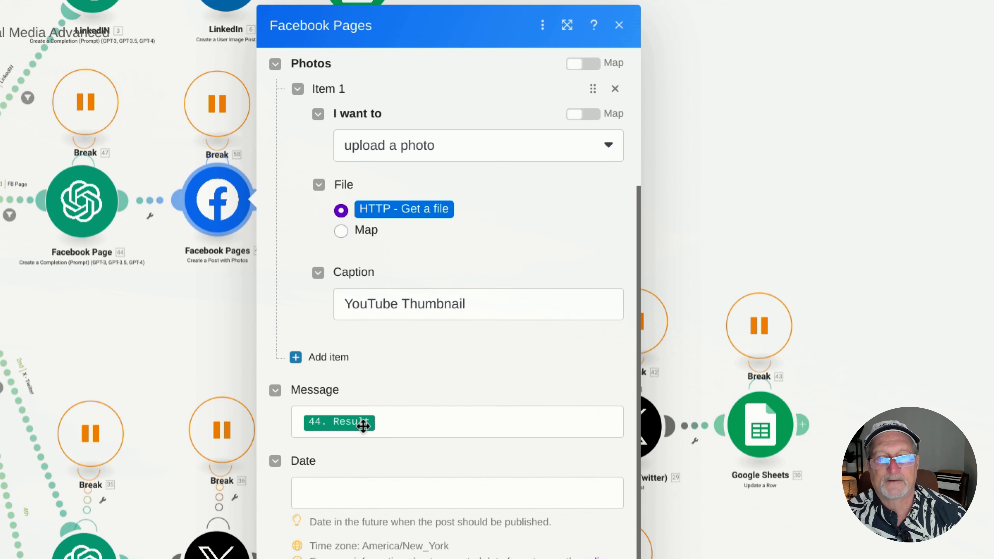
{"action": "left_click", "coordinate": [399, 422]}
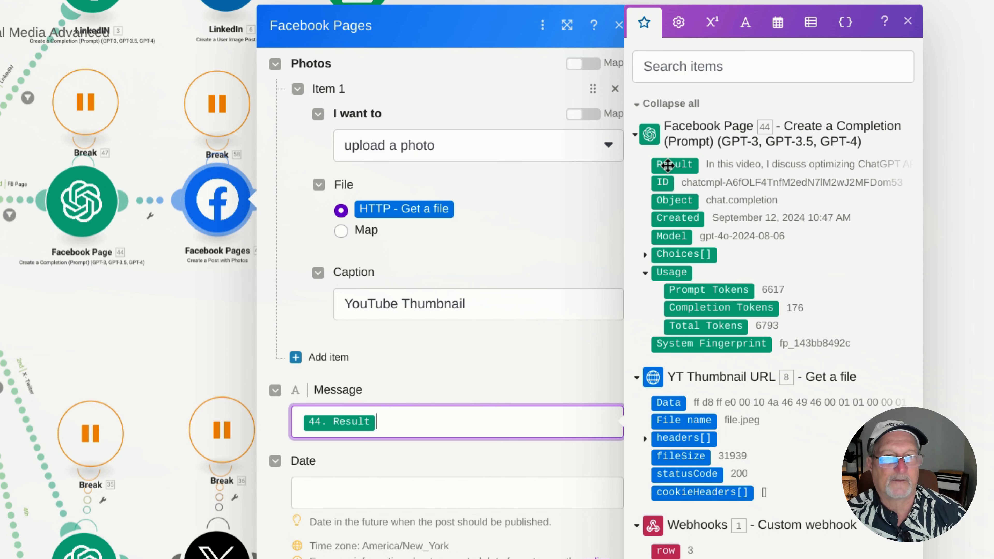
{"action": "left_click", "coordinate": [526, 347]}
{"action": "left_click", "coordinate": [835, 183]}
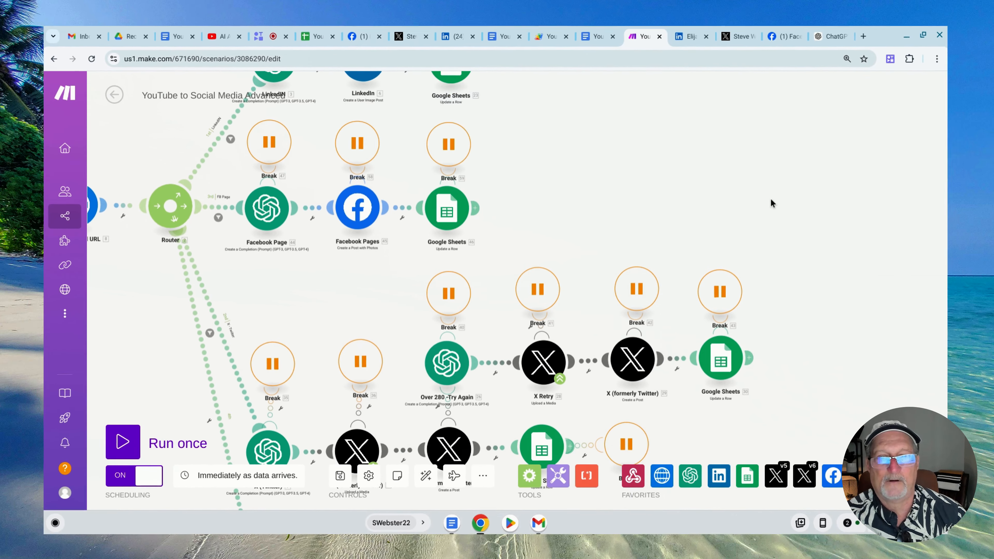
Review the Facebook branch's Google Sheets row update, including Status, Post date, the Facebook URL with Post ID and the column M note, and close it
{"action": "left_click", "coordinate": [448, 194]}
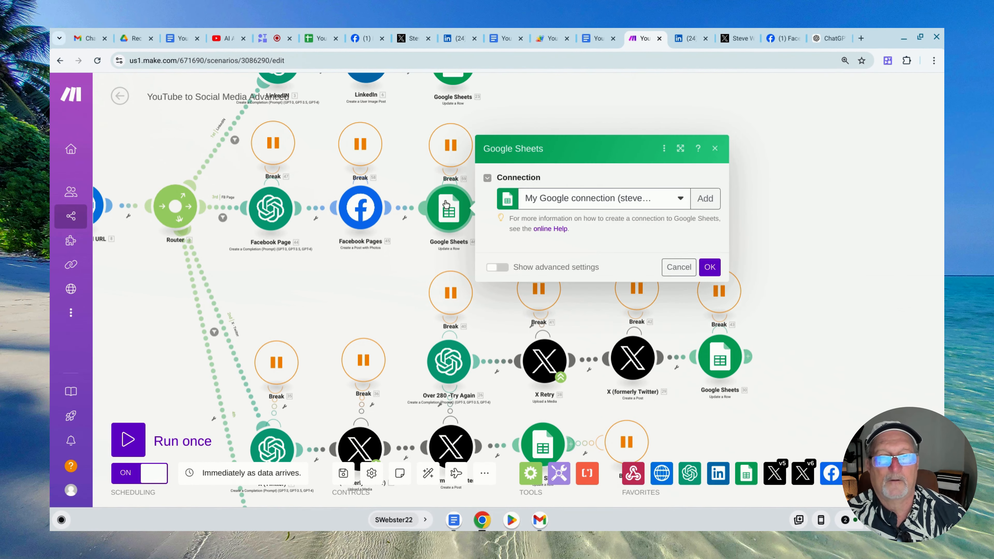
{"action": "scroll", "coordinate": [613, 248], "scroll_direction": "down", "scroll_amount": 3}
{"action": "scroll", "coordinate": [613, 249], "scroll_direction": "down", "scroll_amount": 10}
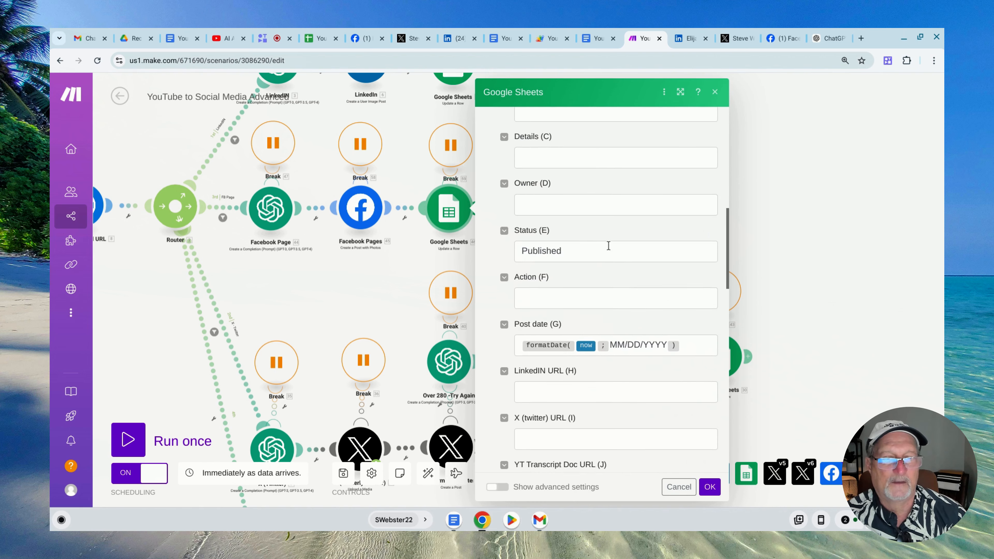
{"action": "scroll", "coordinate": [602, 248], "scroll_direction": "down", "scroll_amount": 2}
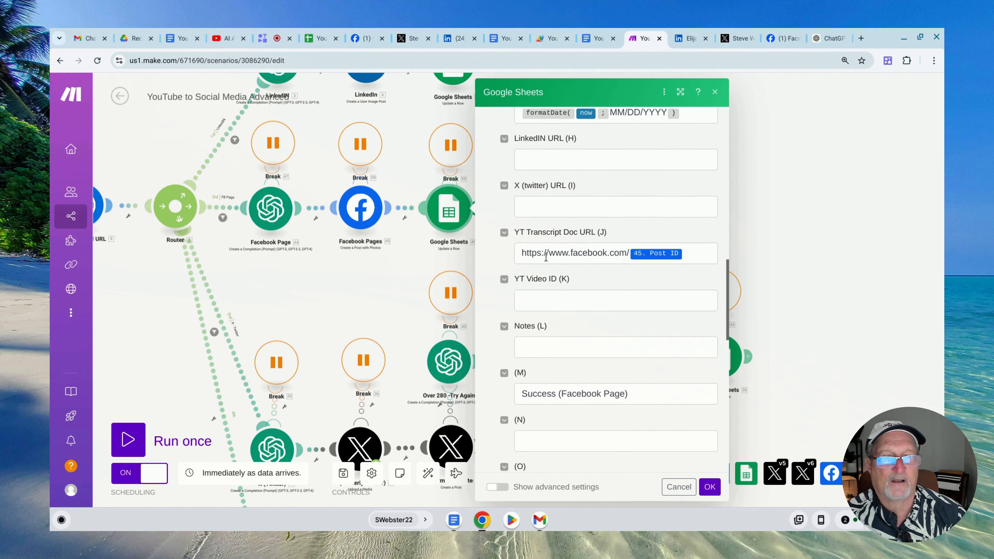
{"action": "mouse_move", "coordinate": [661, 255]}
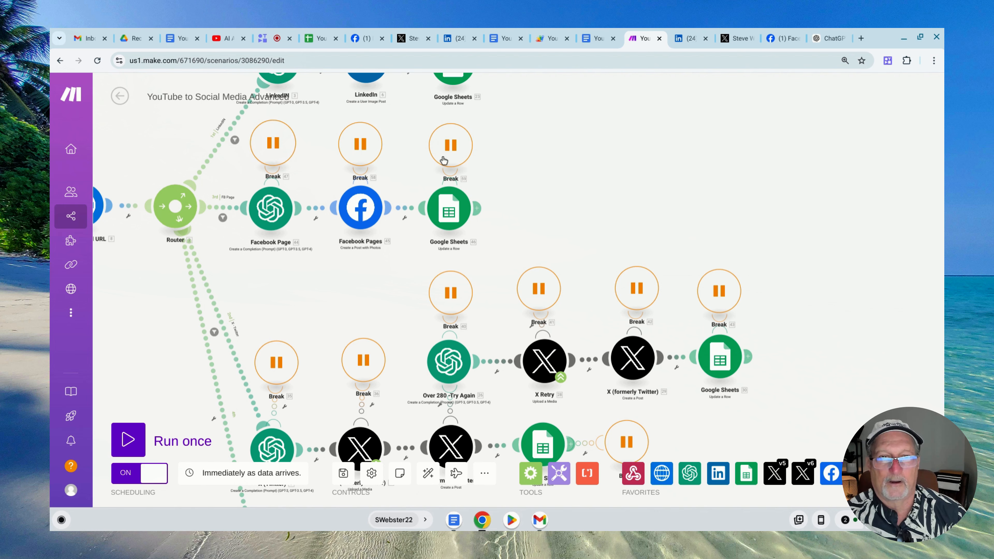
Open the X (Twitter) OpenAI module in the X branch and examine its connection, method, model and system message
{"action": "scroll", "coordinate": [383, 155], "scroll_direction": "down", "scroll_amount": 4}
{"action": "scroll", "coordinate": [383, 155], "scroll_direction": "left", "scroll_amount": 1}
{"action": "left_click_drag", "start_coordinate": [383, 152], "coordinate": [355, 134]}
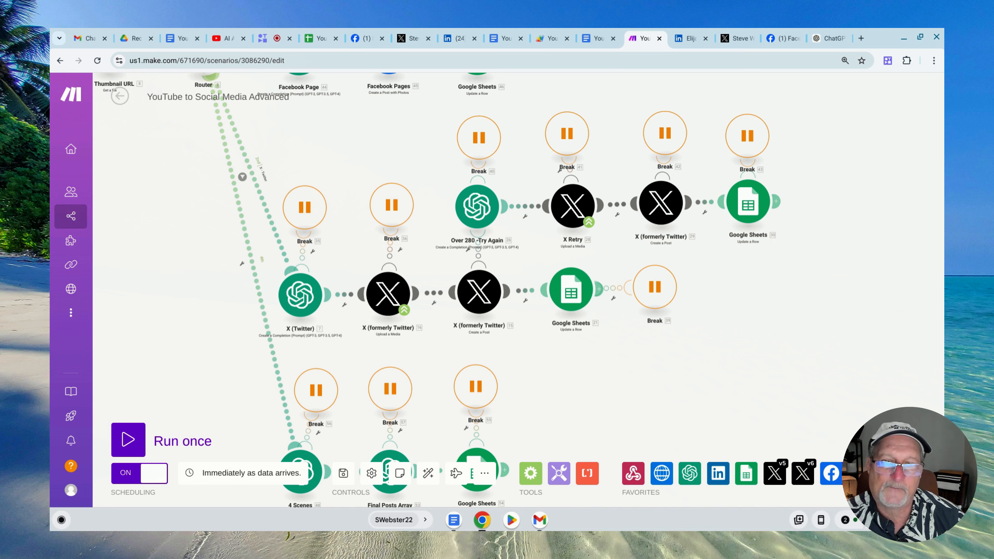
{"action": "left_click", "coordinate": [300, 298]}
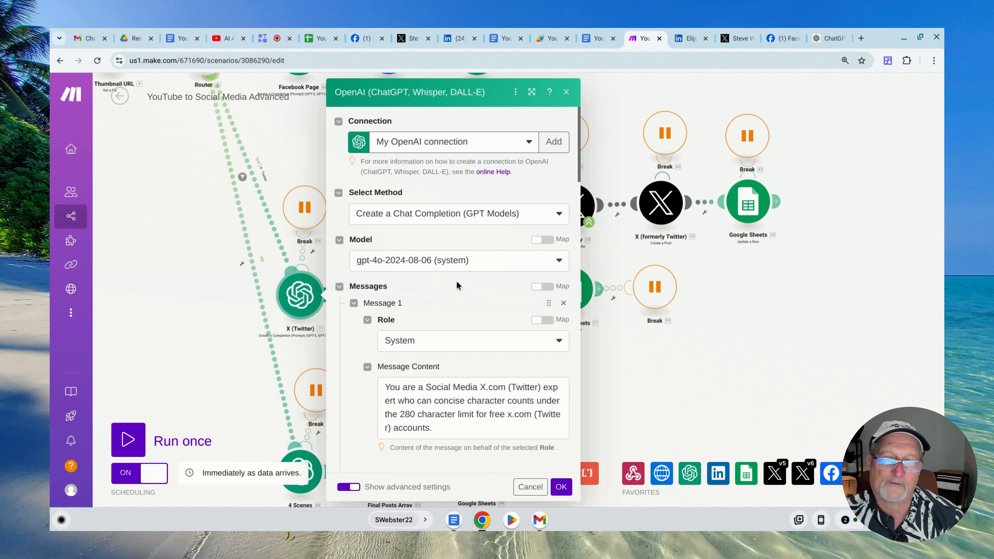
{"action": "scroll", "coordinate": [475, 277], "scroll_direction": "down", "scroll_amount": 3}
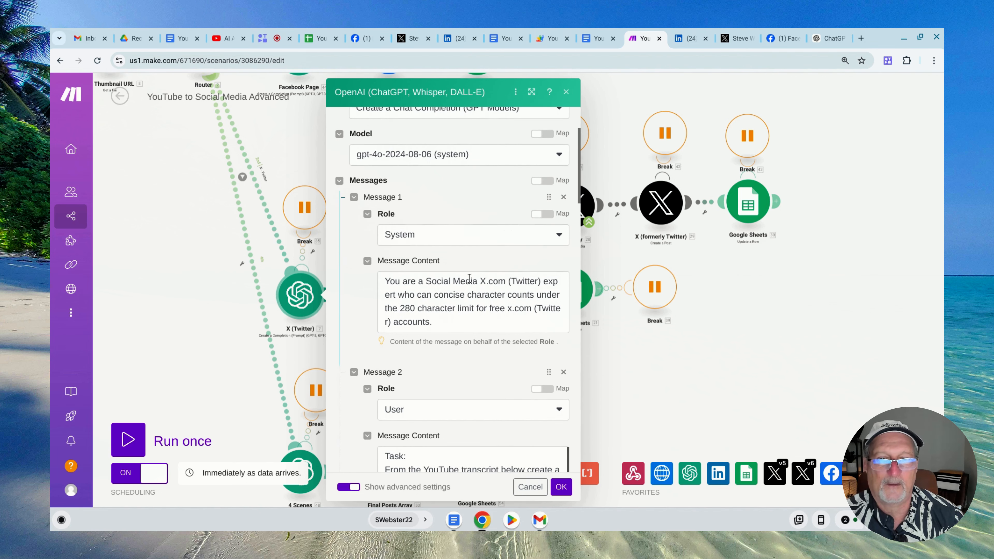
{"action": "scroll", "coordinate": [461, 274], "scroll_direction": "down", "scroll_amount": 2}
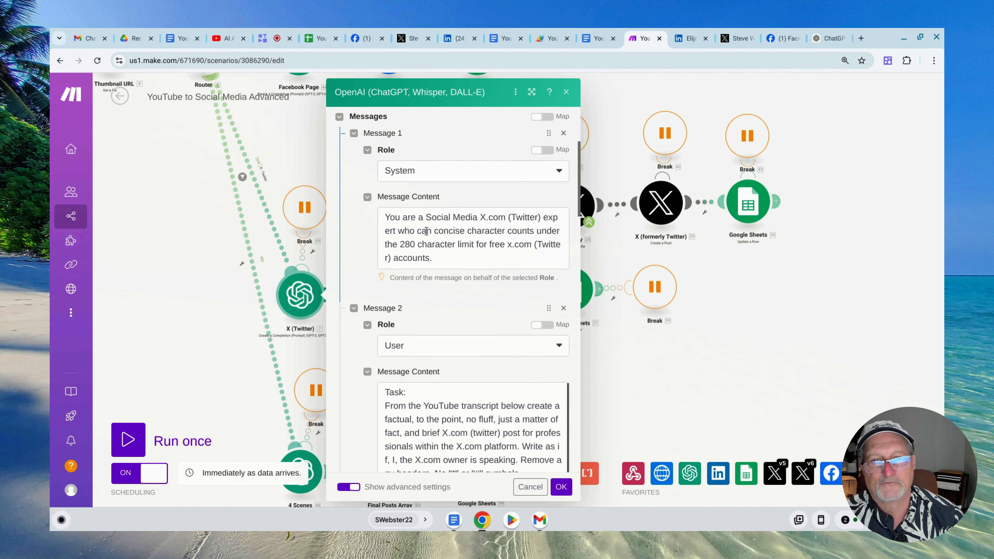
Highlight the X system message and its 280 character limit wording for free accounts, leaving the text as it is
{"action": "left_click", "coordinate": [384, 218]}
{"action": "left_click_drag", "start_coordinate": [385, 218], "coordinate": [429, 256]}
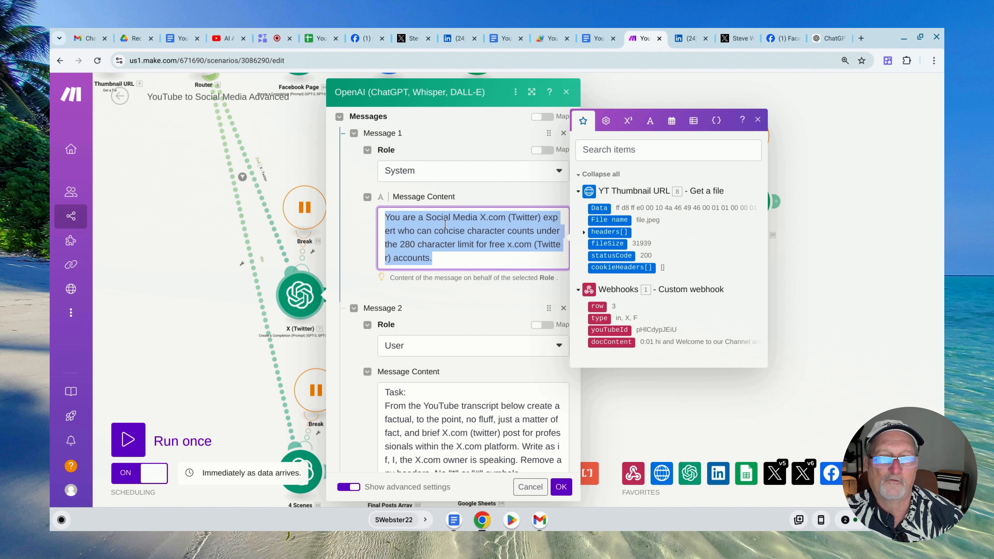
{"action": "left_click", "coordinate": [490, 234]}
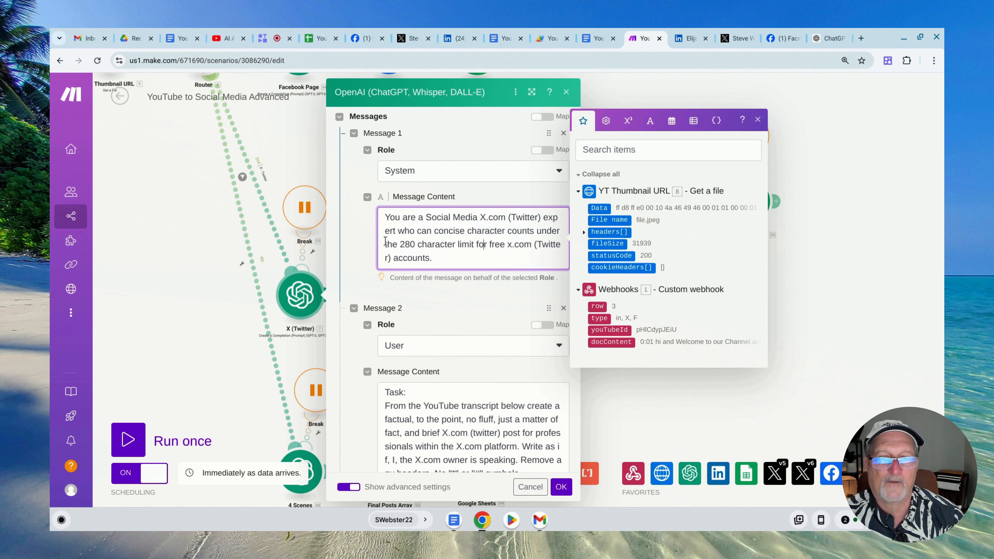
{"action": "left_click_drag", "start_coordinate": [387, 245], "coordinate": [476, 246]}
{"action": "left_click", "coordinate": [466, 292]}
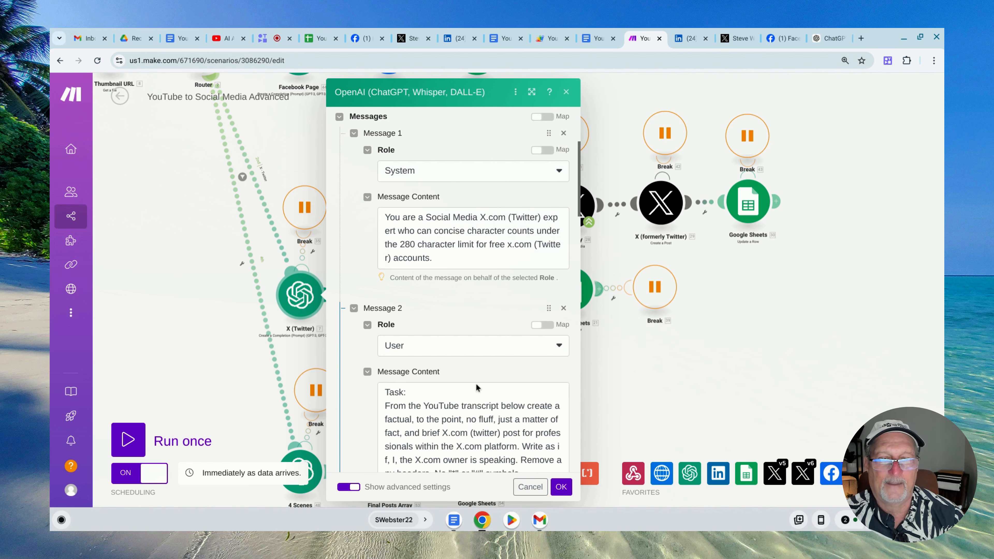
Read through the user message of the X (Twitter) prompt, from the task instructions to the hashtag, YouTube URL and transcript input
{"action": "left_click_drag", "start_coordinate": [472, 372], "coordinate": [472, 352]}
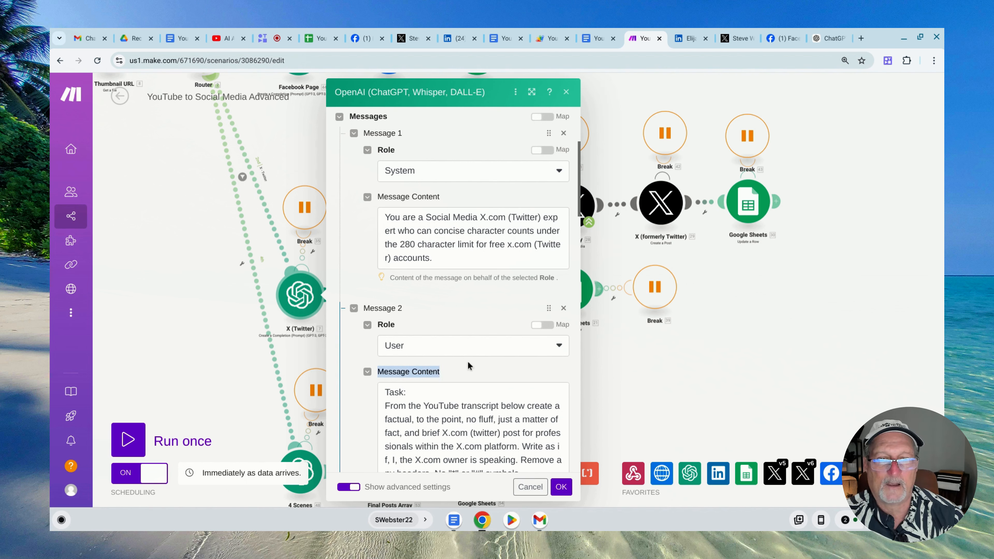
{"action": "left_click", "coordinate": [454, 304]}
{"action": "scroll", "coordinate": [454, 302], "scroll_direction": "down", "scroll_amount": 6}
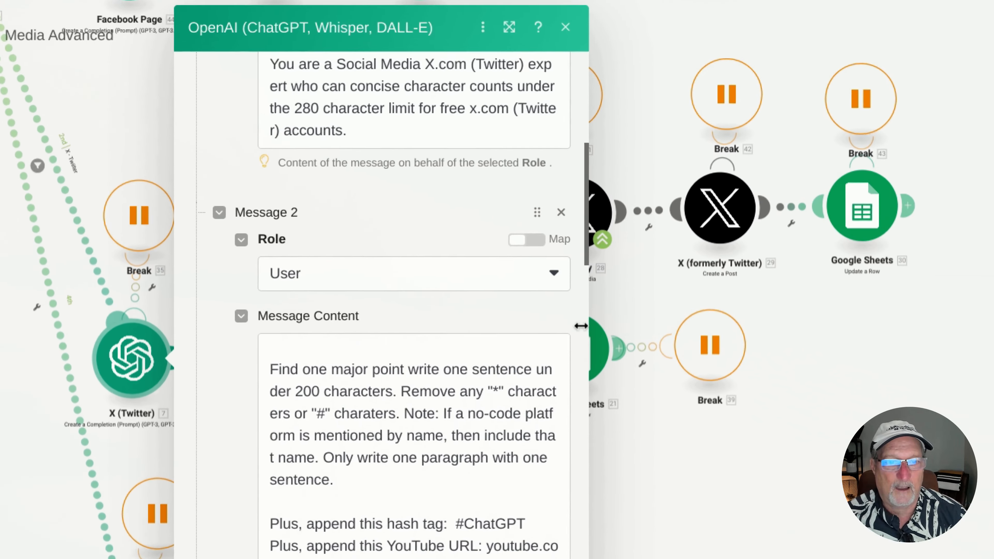
{"action": "scroll", "coordinate": [576, 284], "scroll_direction": "down", "scroll_amount": 3}
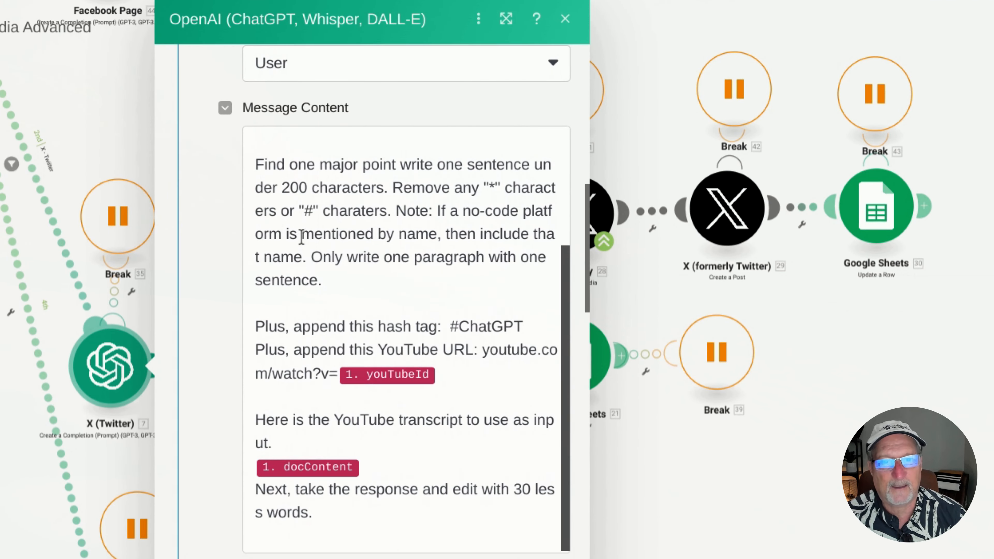
{"action": "scroll", "coordinate": [291, 246], "scroll_direction": "up", "scroll_amount": 5}
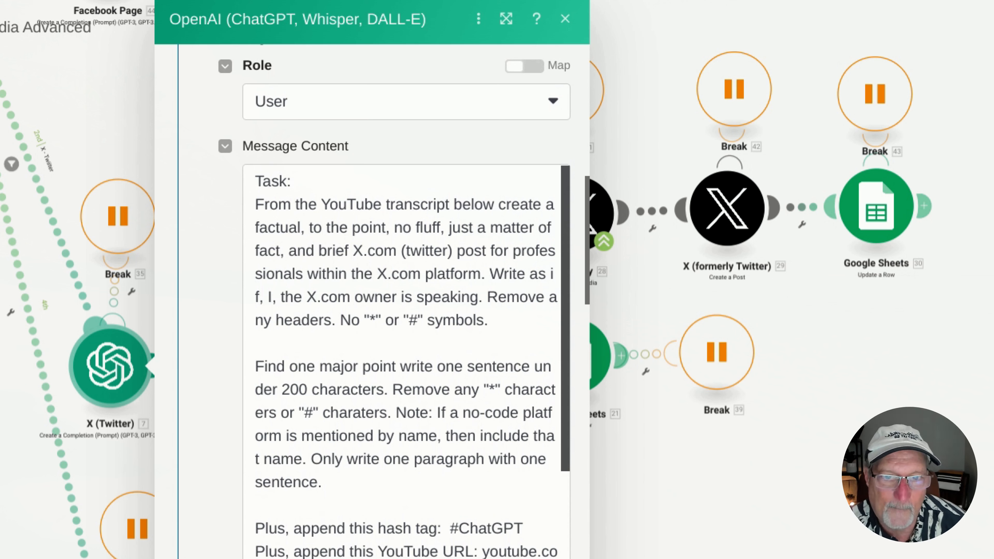
{"action": "scroll", "coordinate": [319, 307], "scroll_direction": "down", "scroll_amount": 3}
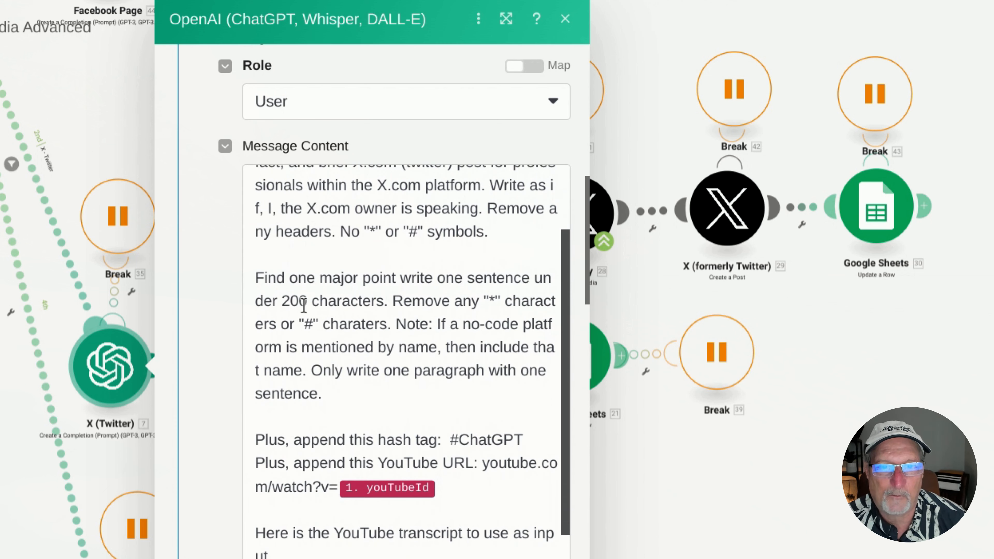
Highlight the 200 in the user message's character limit and check the instructions that follow it
{"action": "left_click", "coordinate": [304, 305]}
{"action": "double_click", "coordinate": [301, 301]}
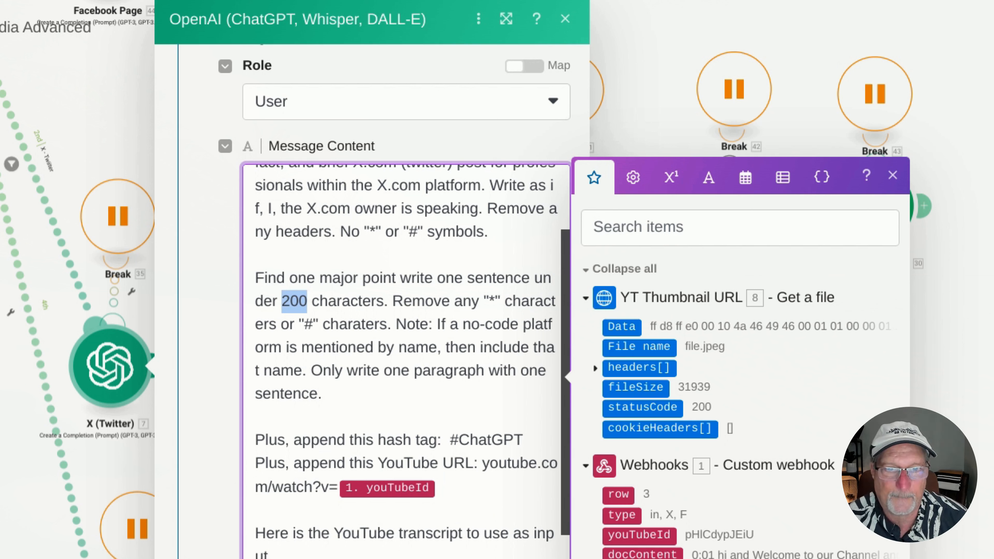
{"action": "scroll", "coordinate": [387, 336], "scroll_direction": "down", "scroll_amount": 2}
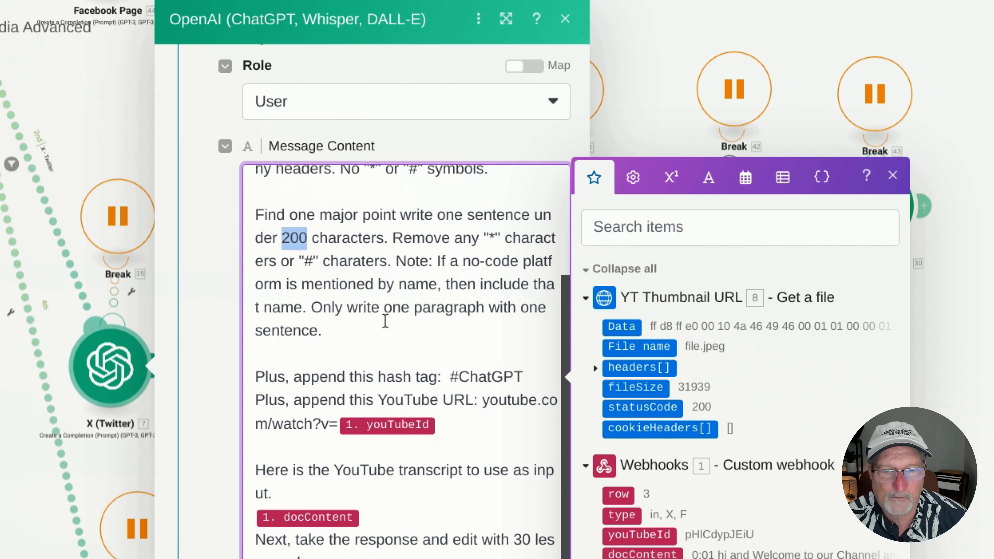
Leave the X (Twitter) prompt and examine the X Upload a Media module's connection, upload type and attachment file source
{"action": "left_click", "coordinate": [344, 556]}
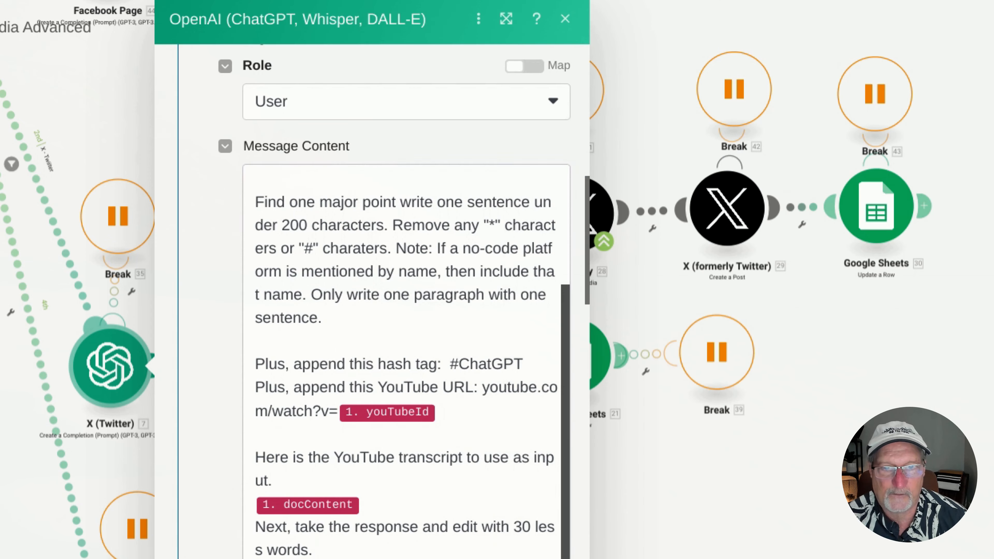
{"action": "left_click", "coordinate": [622, 524]}
{"action": "left_click", "coordinate": [478, 292]}
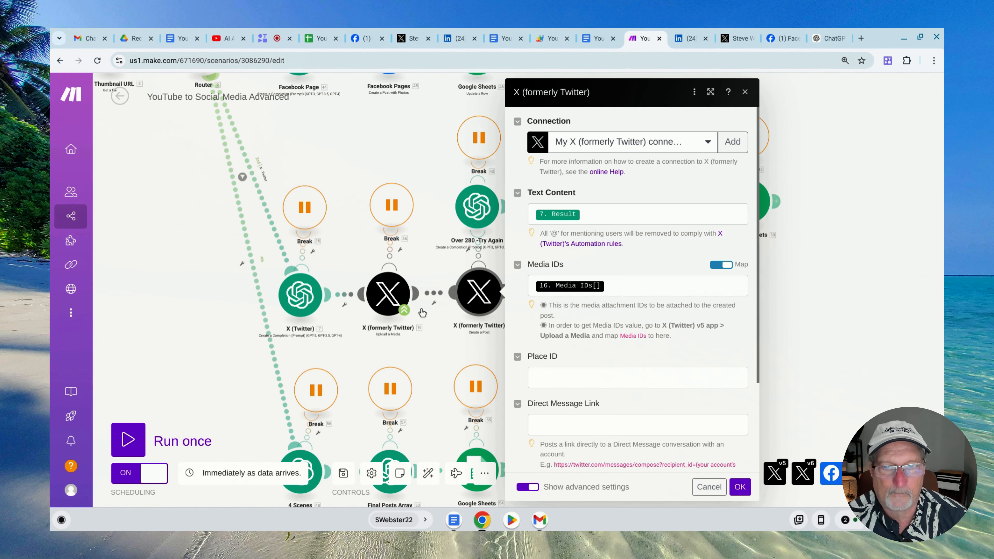
{"action": "left_click", "coordinate": [299, 294]}
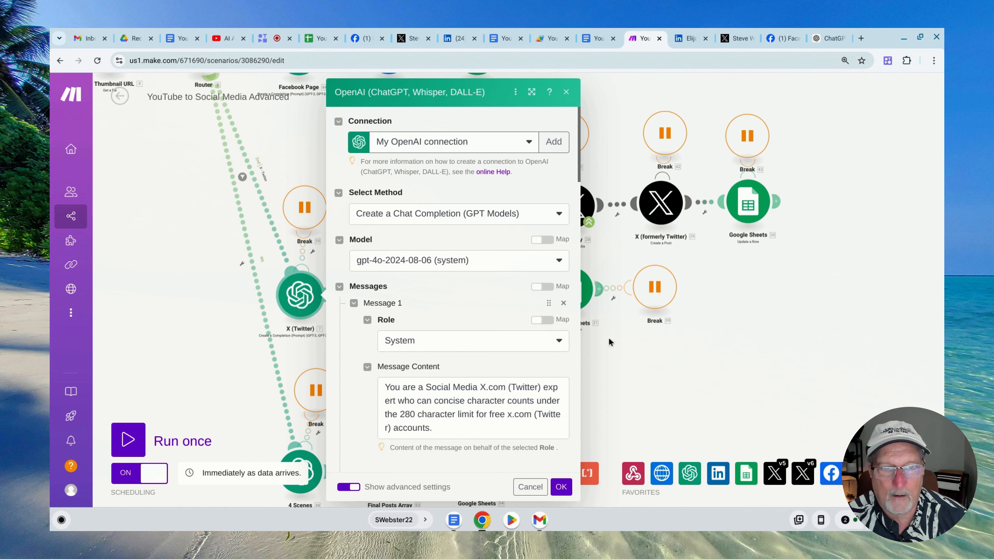
{"action": "left_click", "coordinate": [701, 357]}
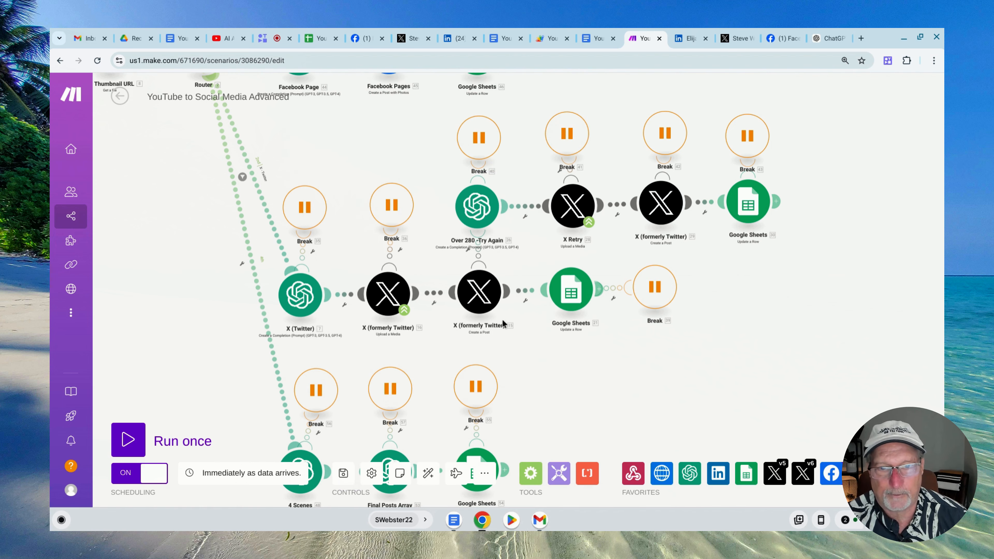
{"action": "left_click", "coordinate": [390, 297]}
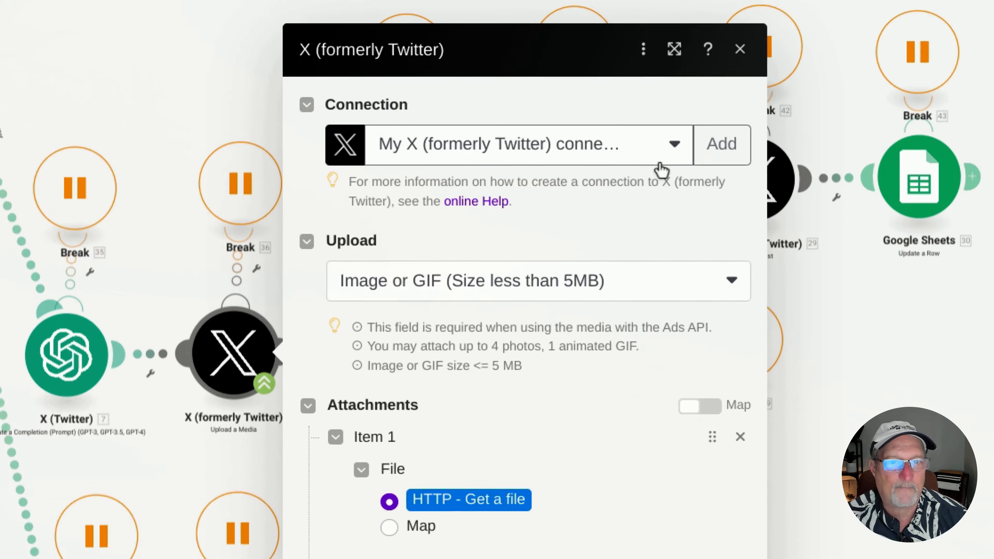
{"action": "left_click", "coordinate": [673, 146]}
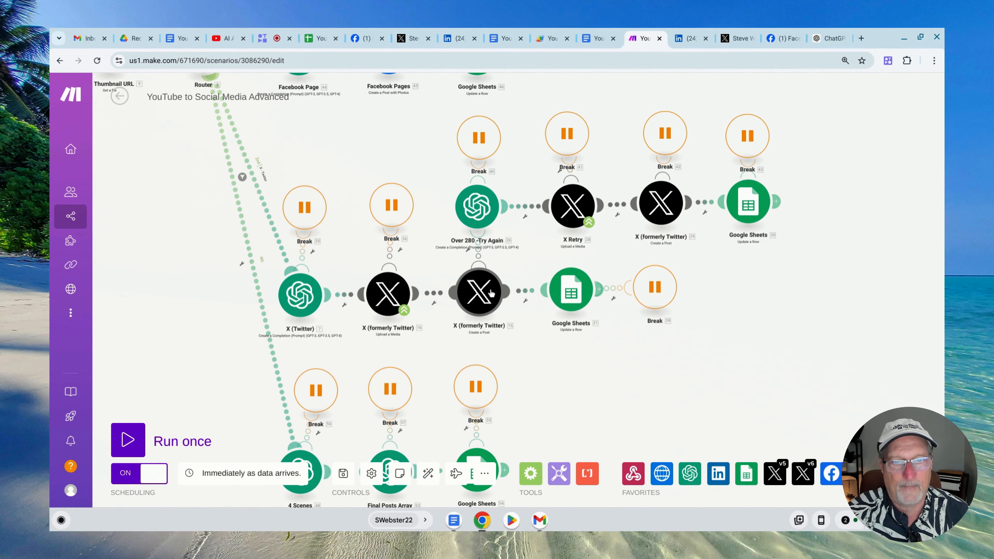
Open the X Create a Post module and check the items mapped to its Text Content and Media IDs
{"action": "left_click", "coordinate": [490, 292]}
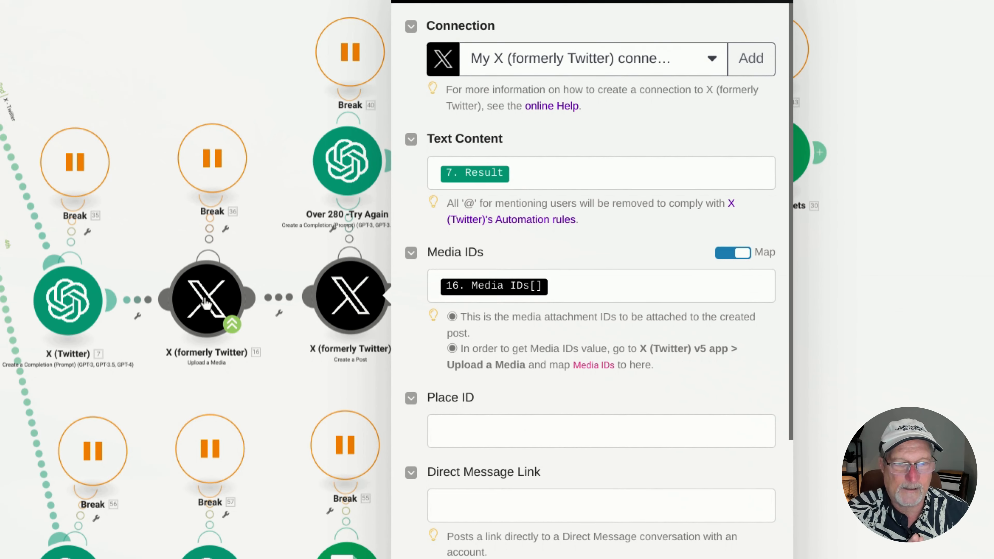
{"action": "left_click", "coordinate": [676, 286]}
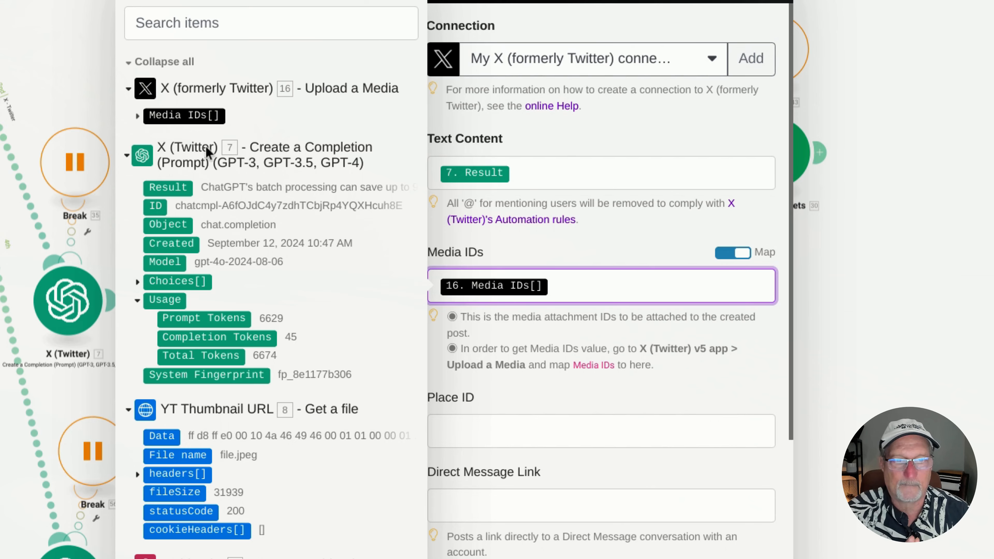
{"action": "scroll", "coordinate": [621, 314], "scroll_direction": "down", "scroll_amount": 4}
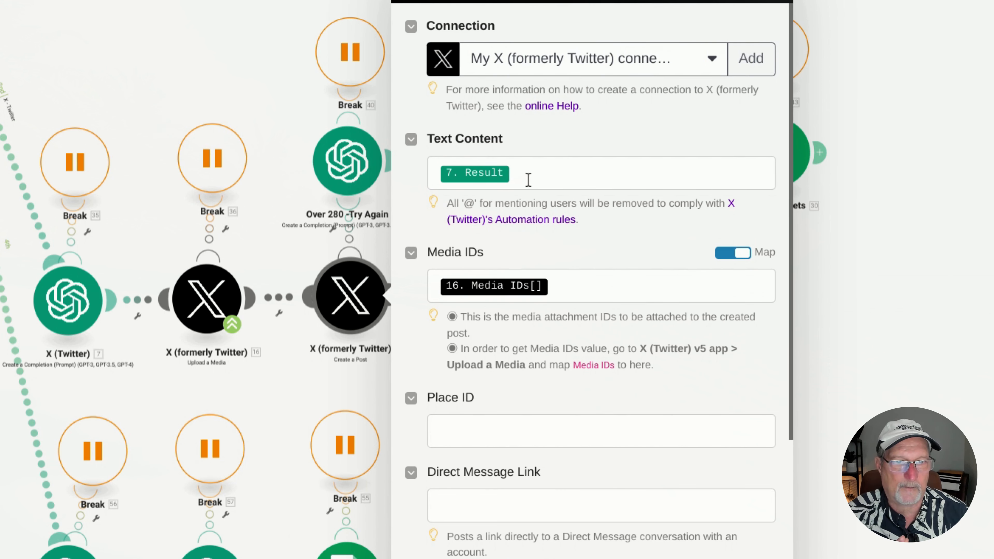
{"action": "left_click", "coordinate": [529, 171]}
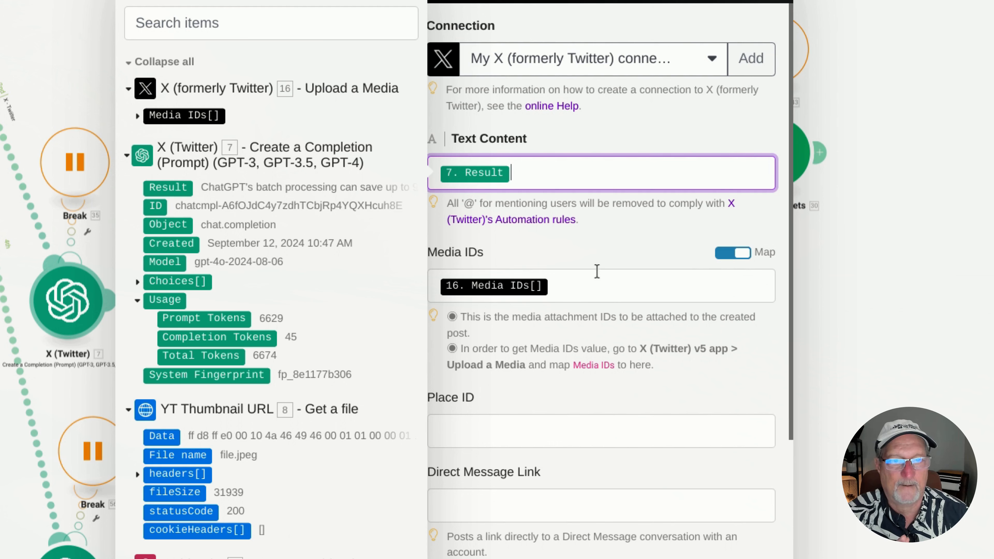
{"action": "left_click", "coordinate": [597, 261]}
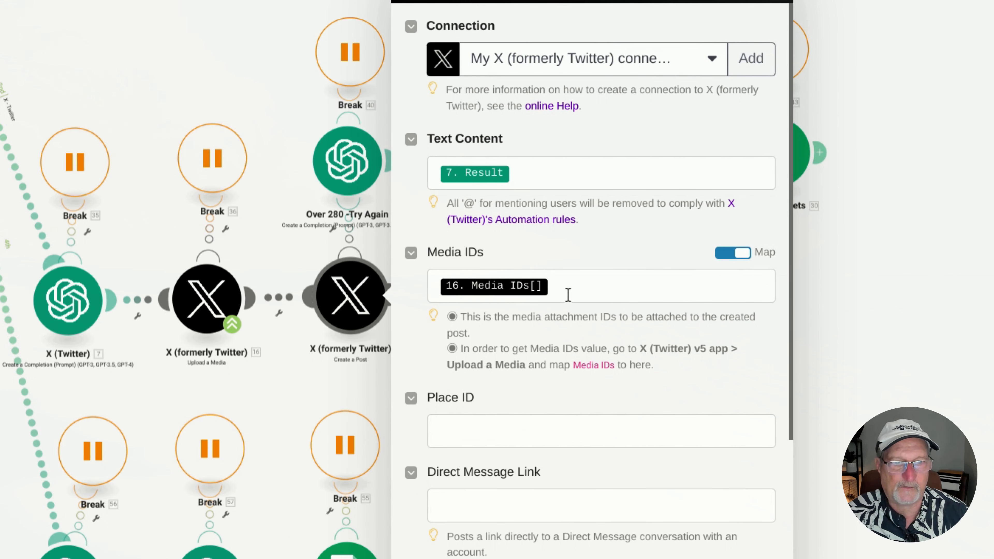
{"action": "scroll", "coordinate": [706, 452], "scroll_direction": "down", "scroll_amount": 2}
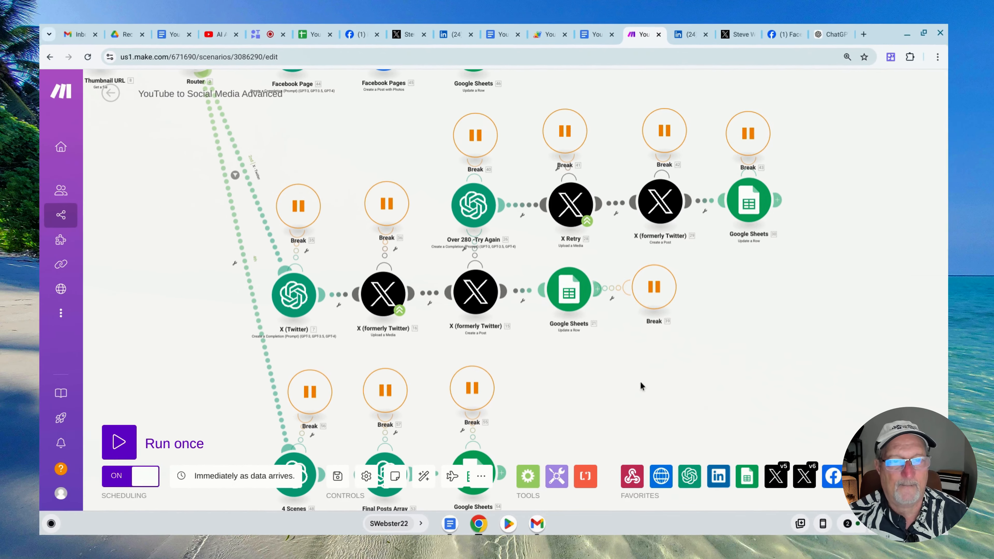
Open the X branch's Google Sheets Update a Row module and check its Post date and Notes mappings
{"action": "left_click", "coordinate": [568, 297]}
{"action": "scroll", "coordinate": [692, 302], "scroll_direction": "down", "scroll_amount": 10}
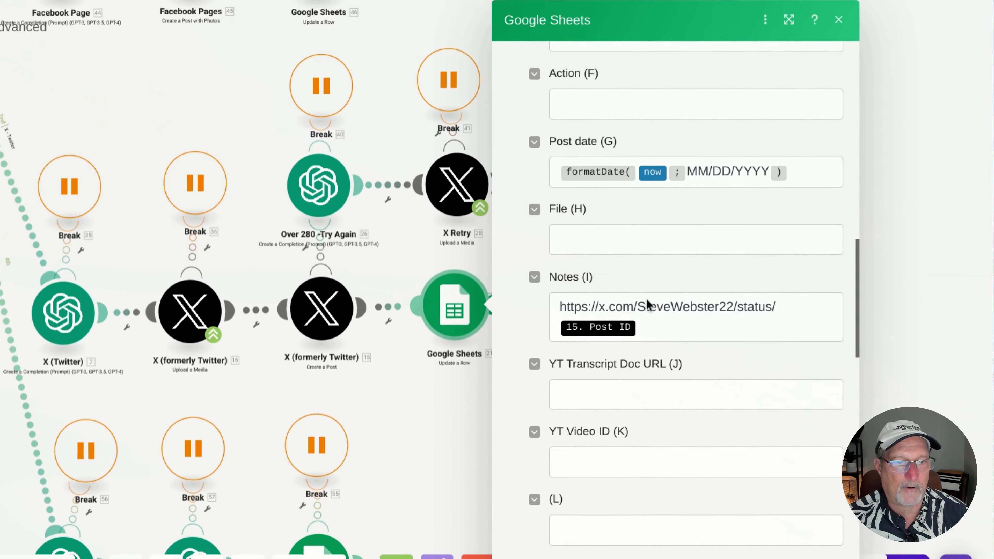
{"action": "scroll", "coordinate": [646, 259], "scroll_direction": "down", "scroll_amount": 6}
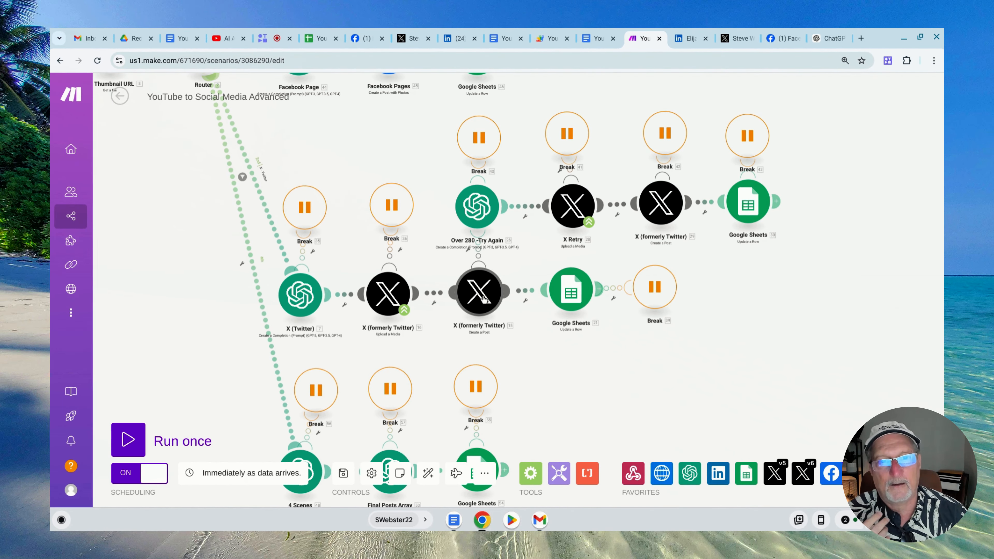
Open the Over 280 - Try Again OpenAI module and examine its model, system message and user message
{"action": "left_click", "coordinate": [473, 208]}
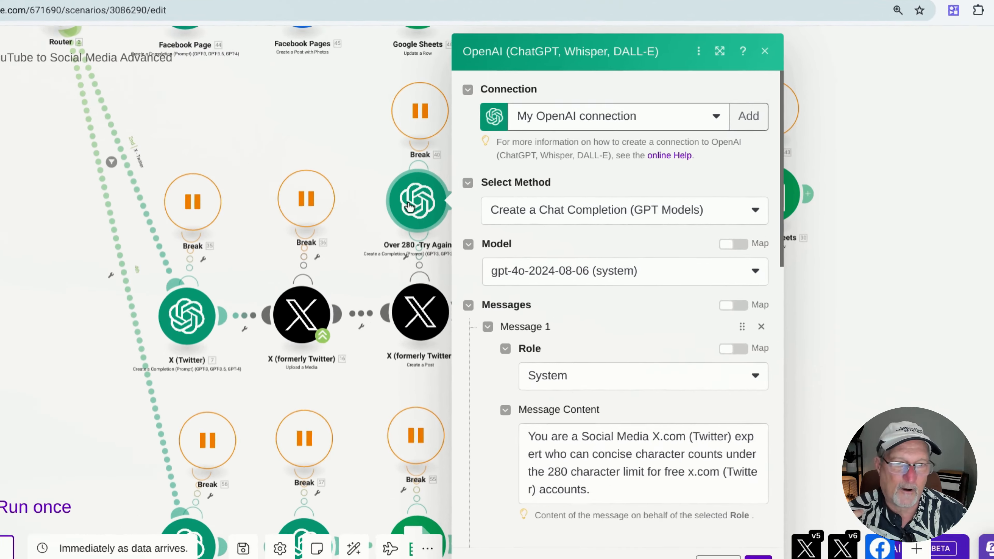
{"action": "scroll", "coordinate": [645, 324], "scroll_direction": "down", "scroll_amount": 2}
{"action": "scroll", "coordinate": [626, 376], "scroll_direction": "down", "scroll_amount": 1}
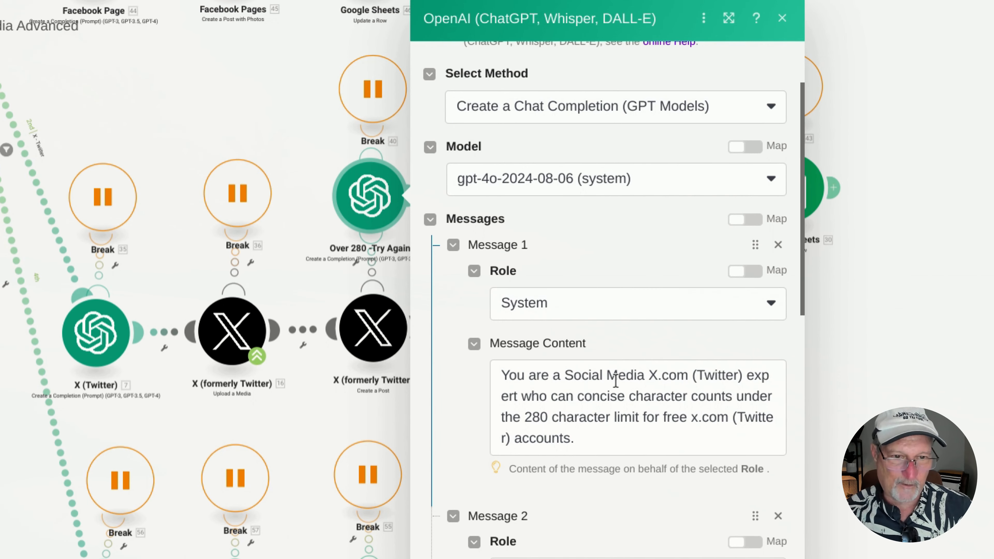
{"action": "scroll", "coordinate": [617, 377], "scroll_direction": "down", "scroll_amount": 8}
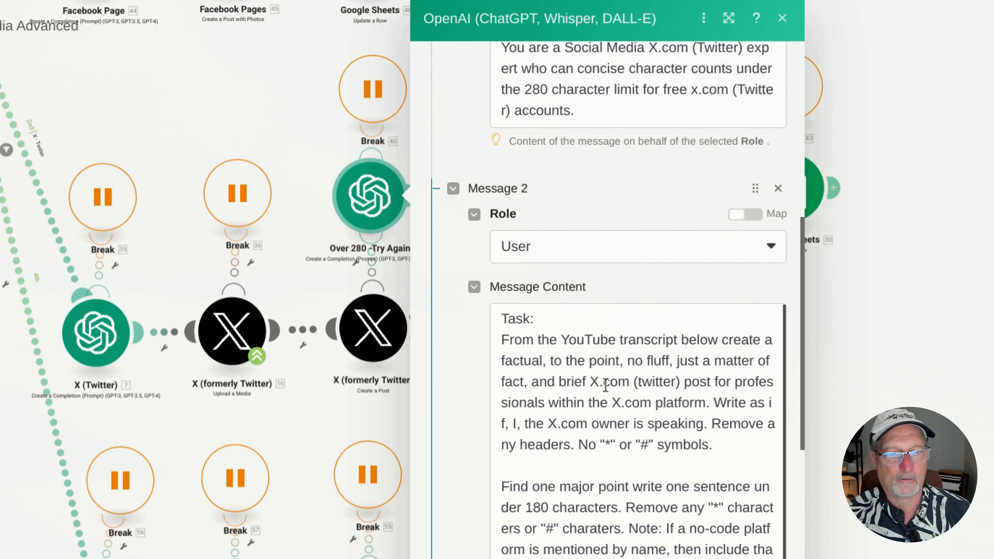
{"action": "scroll", "coordinate": [604, 383], "scroll_direction": "down", "scroll_amount": 1}
{"action": "scroll", "coordinate": [601, 380], "scroll_direction": "down", "scroll_amount": 3}
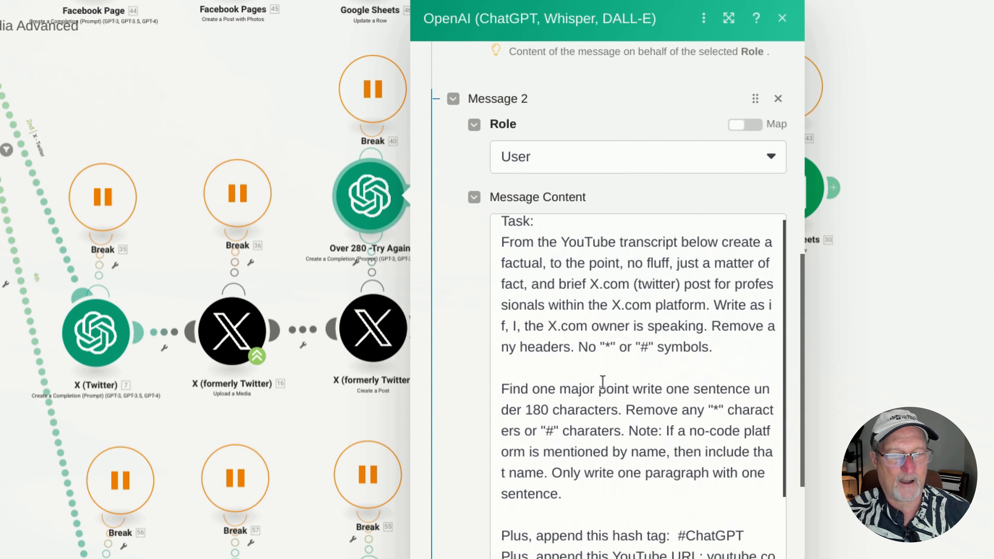
Highlight the 180 in the retry prompt's character limit and check the instructions that follow it
{"action": "left_click", "coordinate": [542, 362]}
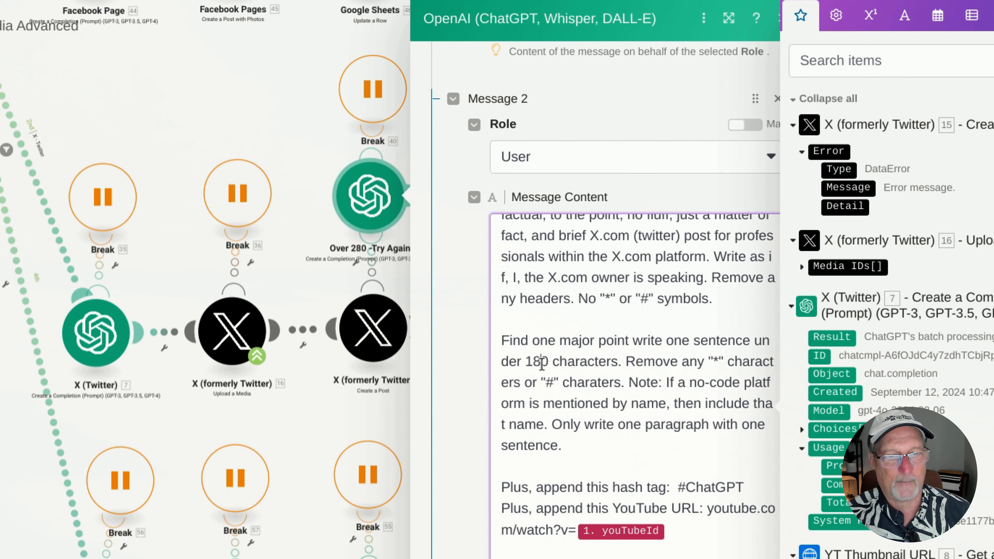
{"action": "double_click", "coordinate": [538, 354]}
{"action": "scroll", "coordinate": [605, 351], "scroll_direction": "down", "scroll_amount": 3}
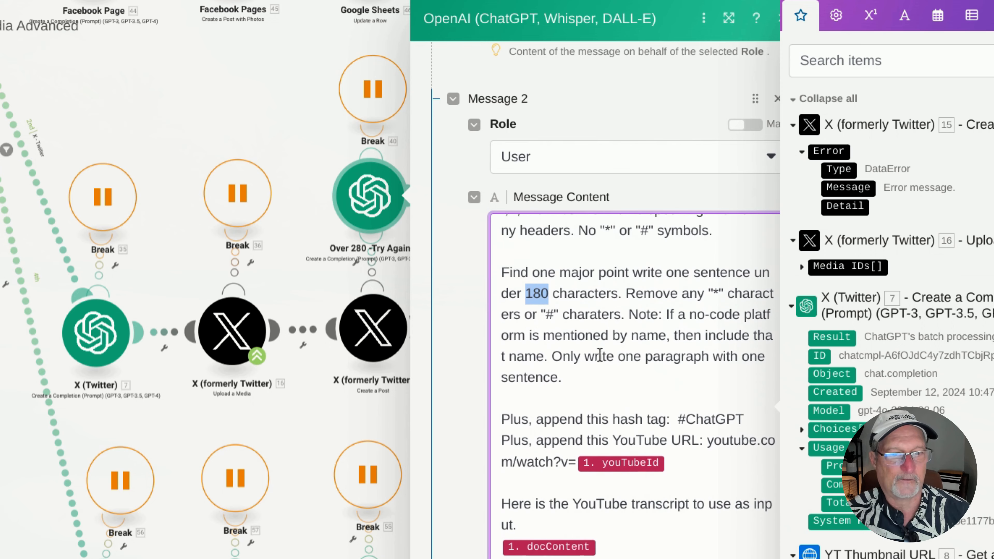
{"action": "left_click", "coordinate": [721, 539]}
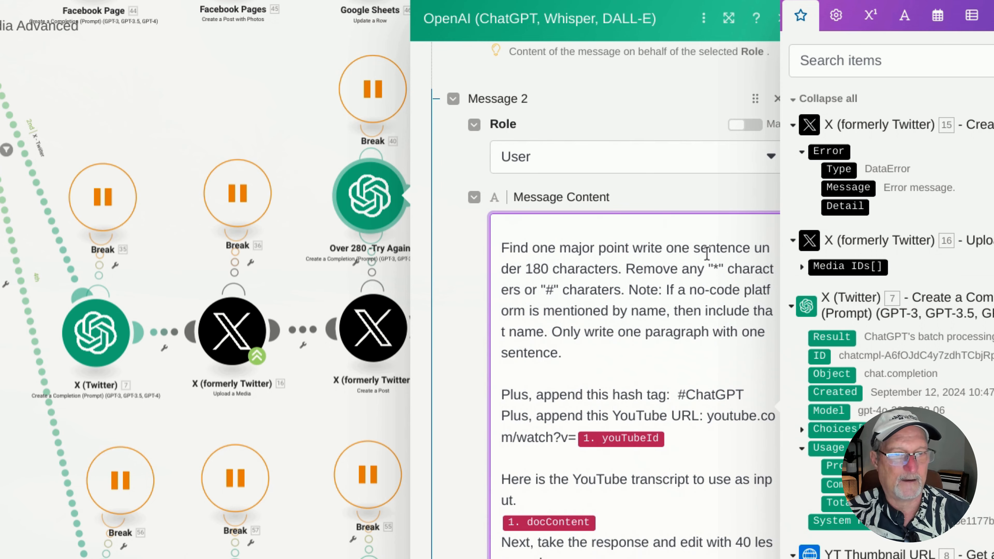
{"action": "left_click", "coordinate": [695, 203]}
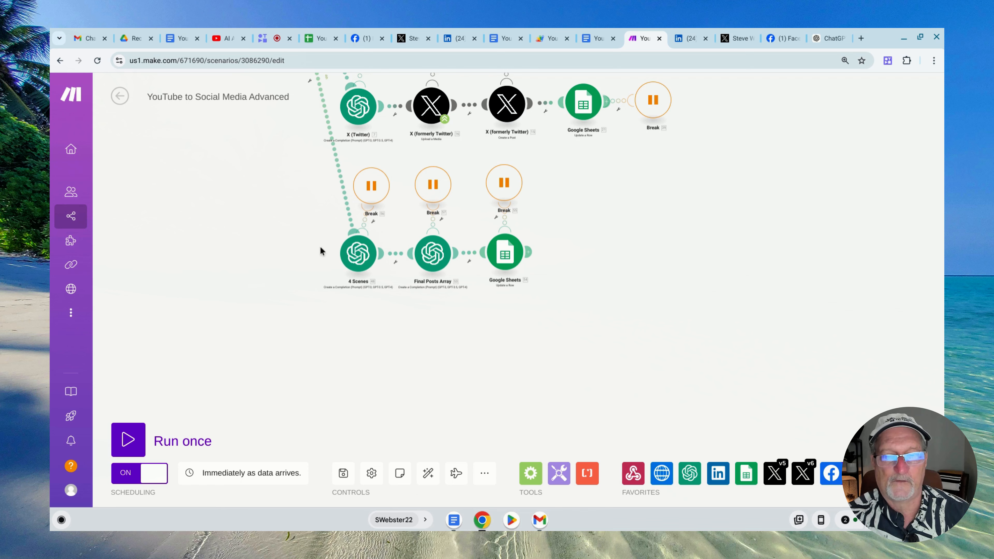
Switch to the YouTube Content and More spreadsheet and examine the full Array YouTube Snippets cell of row 3
{"action": "scroll", "coordinate": [293, 247], "scroll_direction": "up", "scroll_amount": 2}
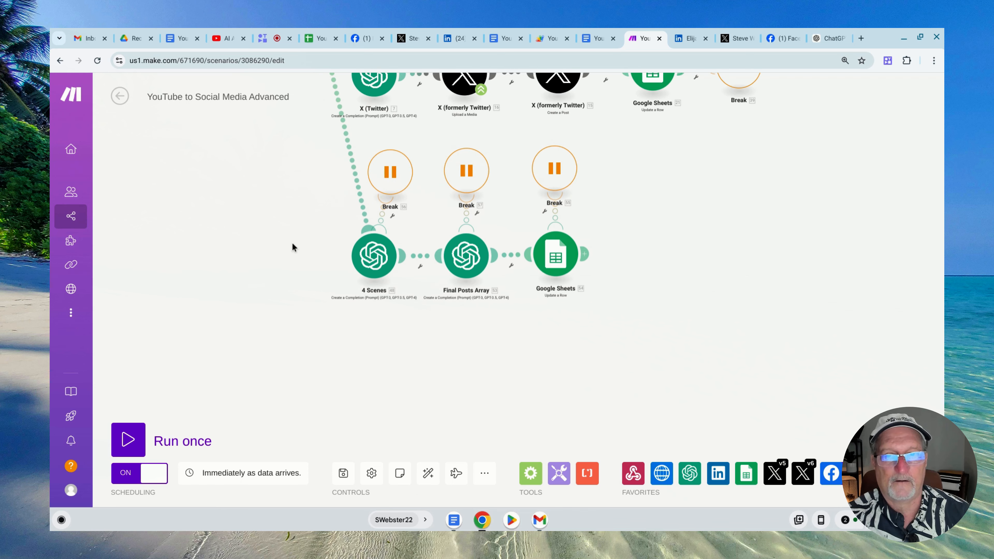
{"action": "left_click", "coordinate": [318, 38]}
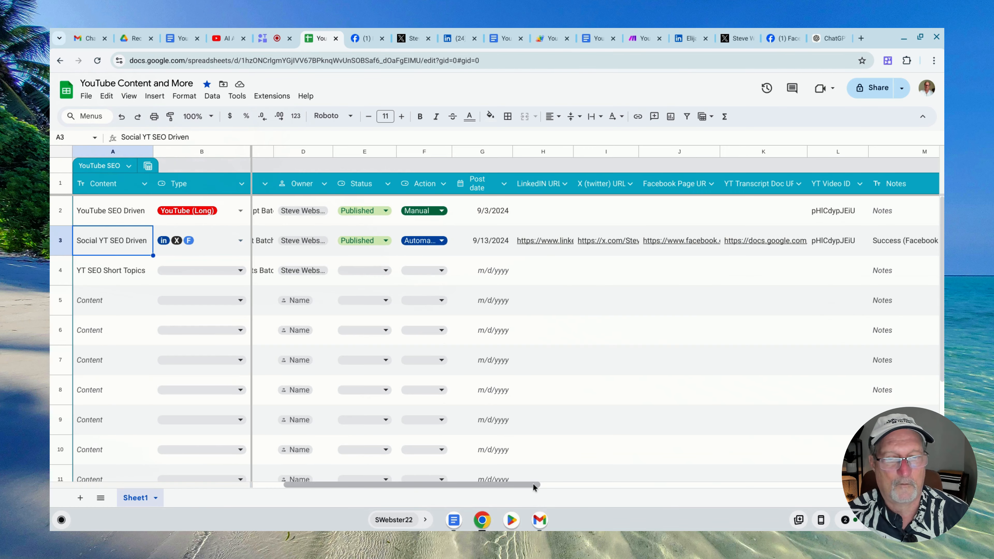
{"action": "left_click_drag", "start_coordinate": [534, 486], "coordinate": [746, 486]}
{"action": "double_click", "coordinate": [501, 254]}
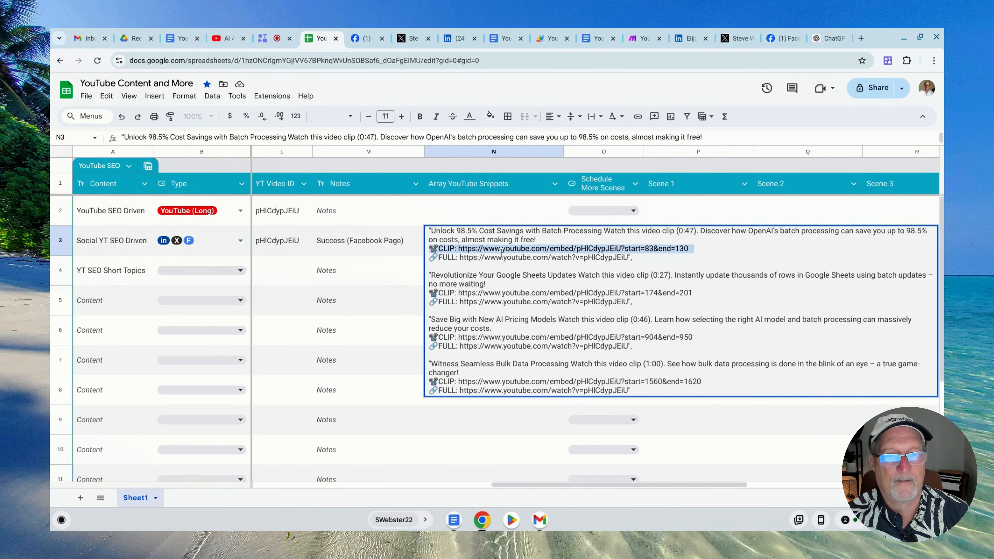
{"action": "left_click", "coordinate": [495, 266]}
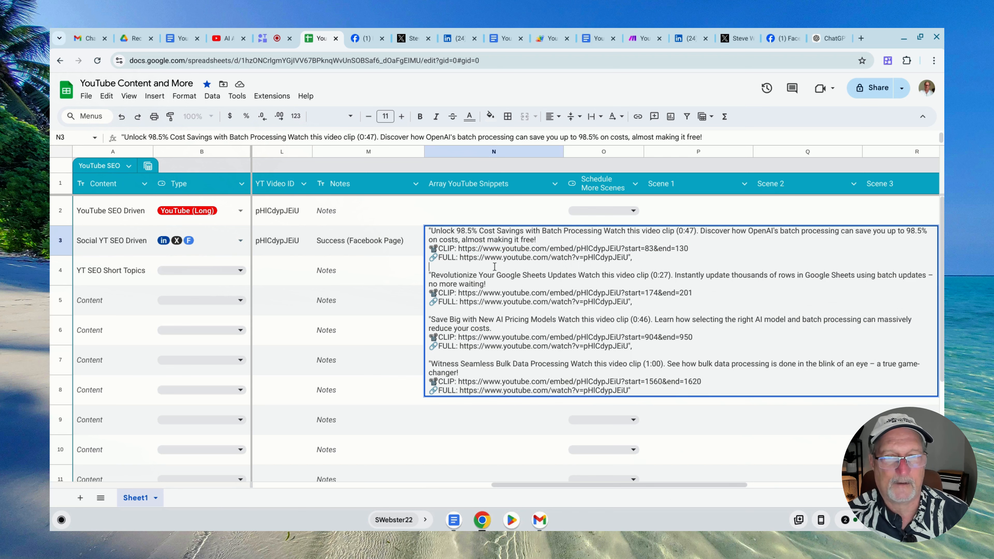
Return to the Make scenario and examine the 4 Scenes OpenAI module's connection, method, model, system message and user message
{"action": "left_click", "coordinate": [389, 278]}
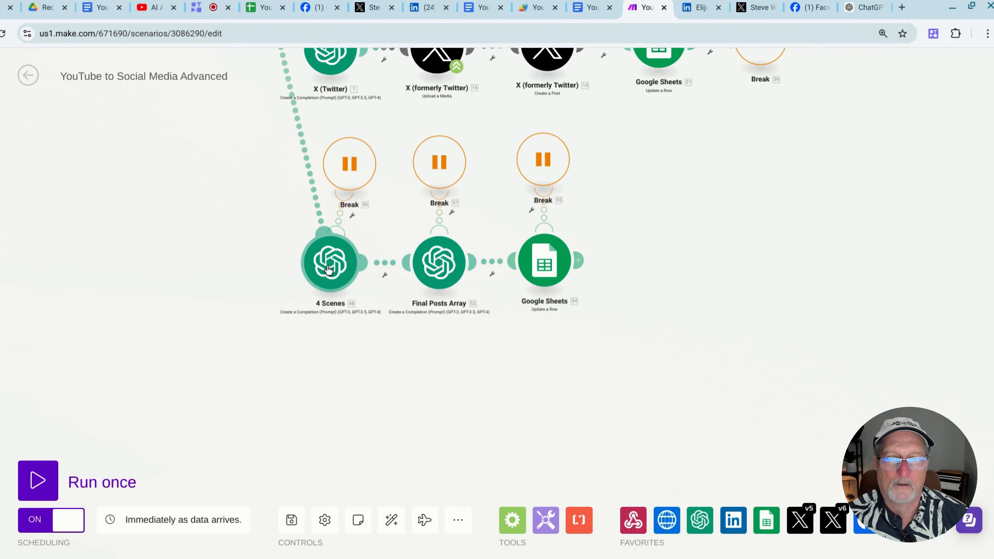
{"action": "left_click", "coordinate": [328, 262]}
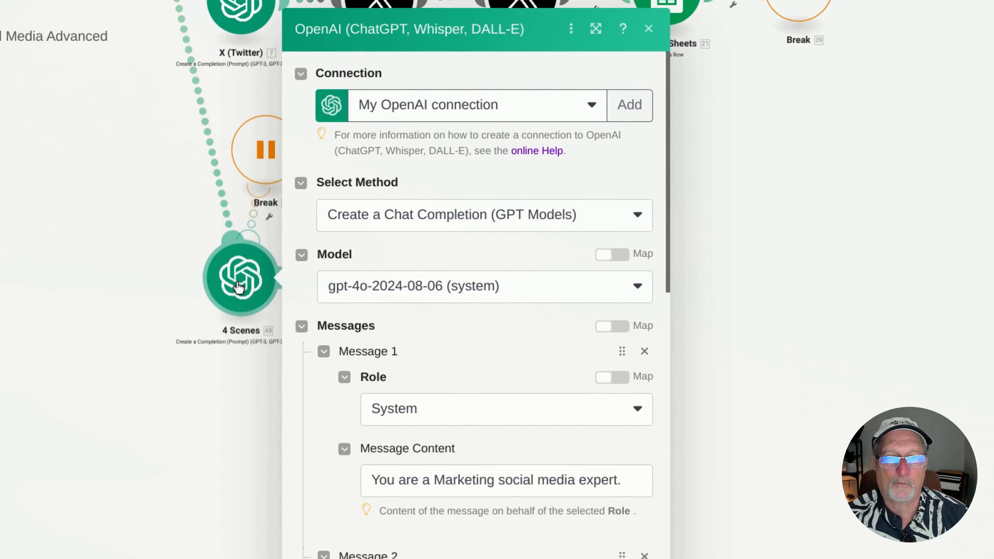
{"action": "scroll", "coordinate": [467, 314], "scroll_direction": "down", "scroll_amount": 2}
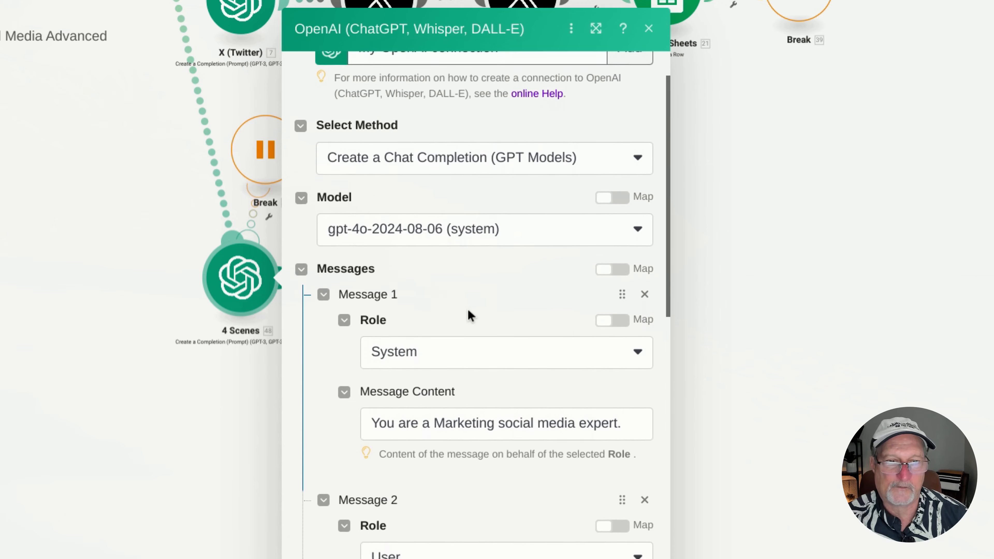
{"action": "scroll", "coordinate": [469, 316], "scroll_direction": "down", "scroll_amount": 3}
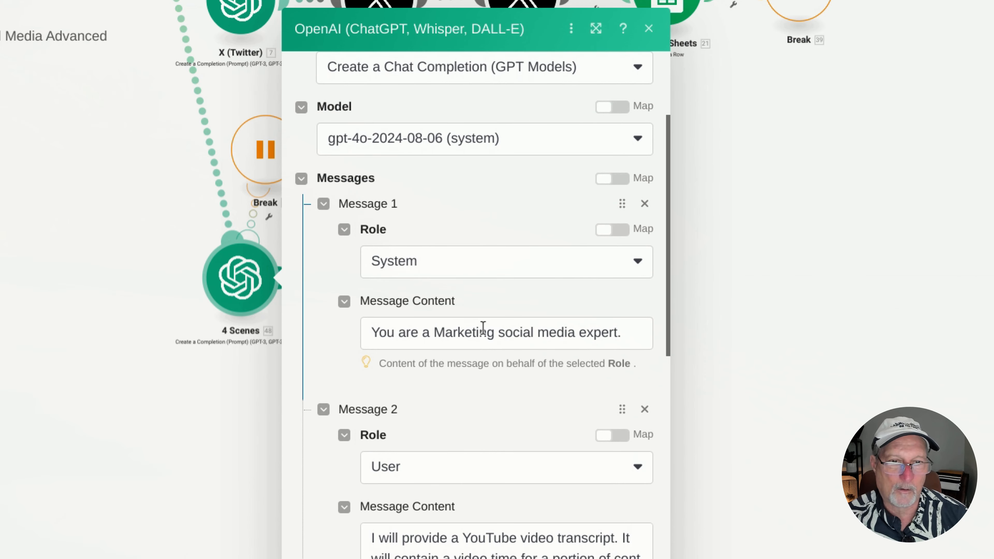
{"action": "scroll", "coordinate": [511, 330], "scroll_direction": "down", "scroll_amount": 7}
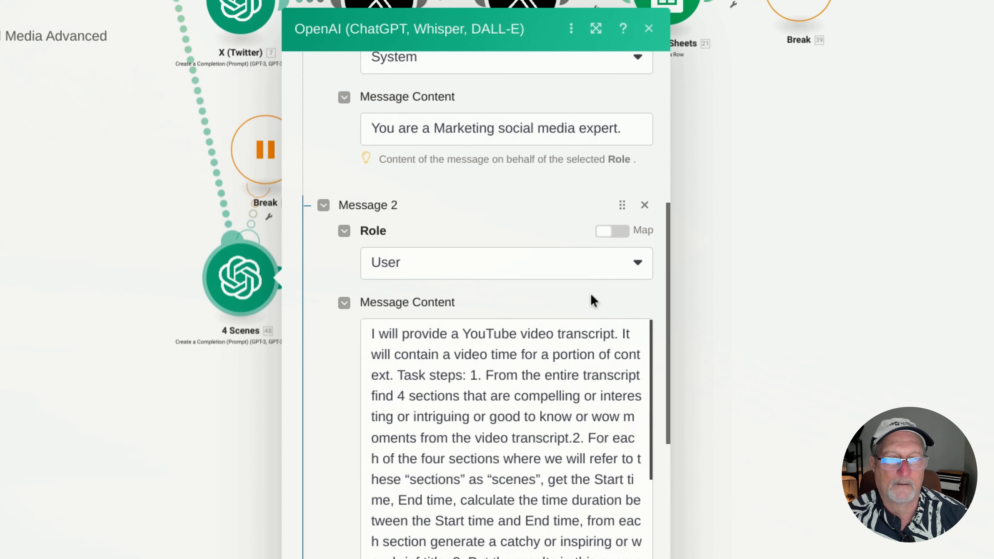
{"action": "scroll", "coordinate": [456, 240], "scroll_direction": "down", "scroll_amount": 5}
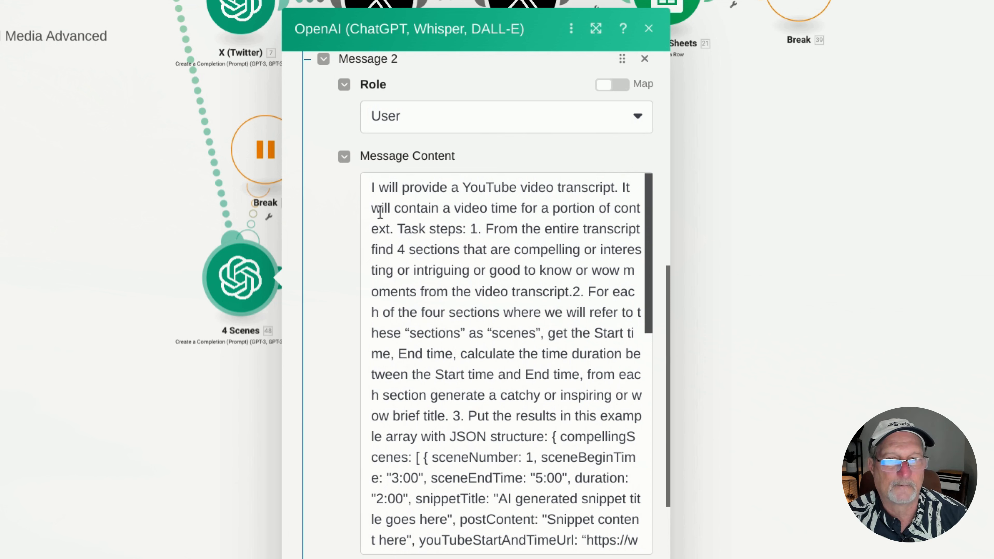
Highlight the 4 Scenes user message's video time wording and its task step 1 about finding 4 sections
{"action": "left_click_drag", "start_coordinate": [368, 208], "coordinate": [483, 229]}
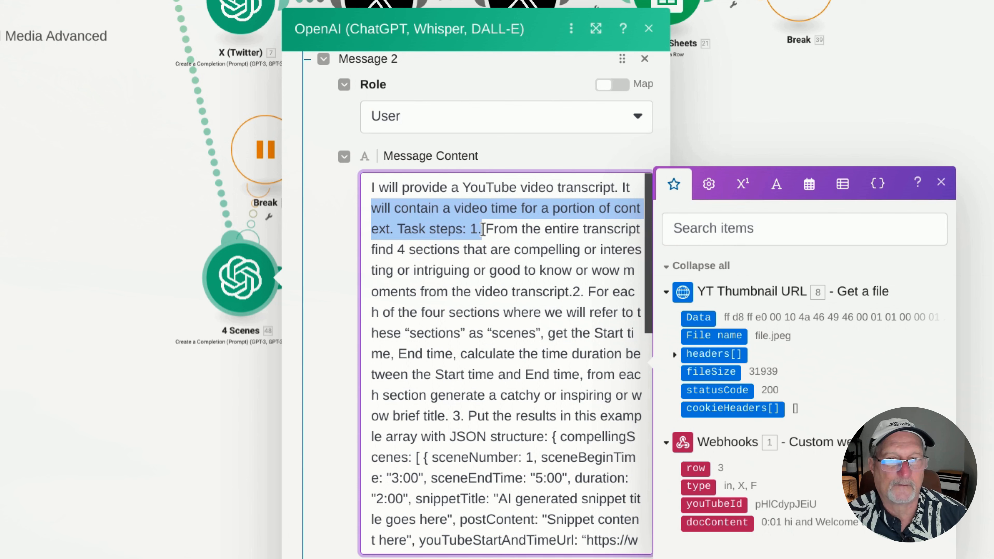
{"action": "left_click", "coordinate": [483, 229]}
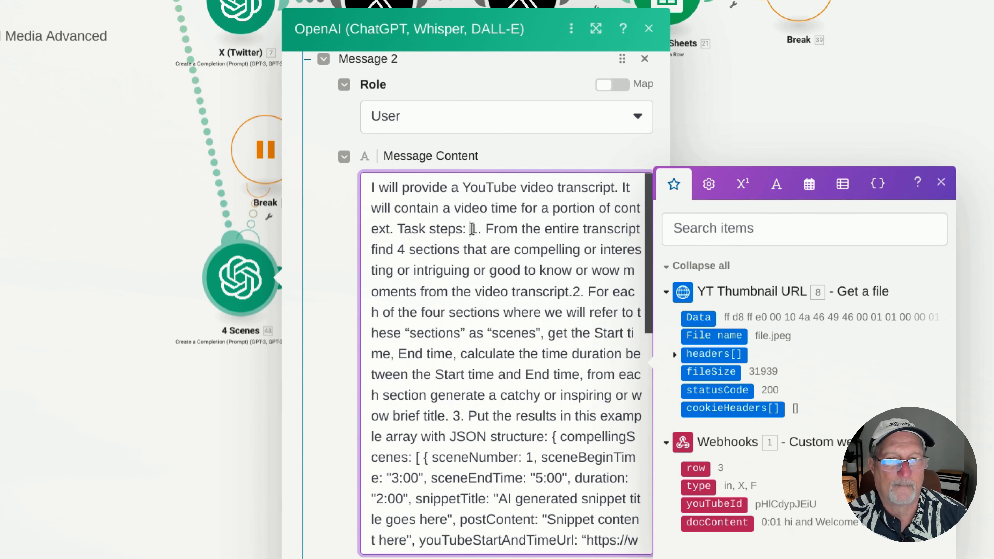
{"action": "left_click_drag", "start_coordinate": [472, 228], "coordinate": [559, 291]}
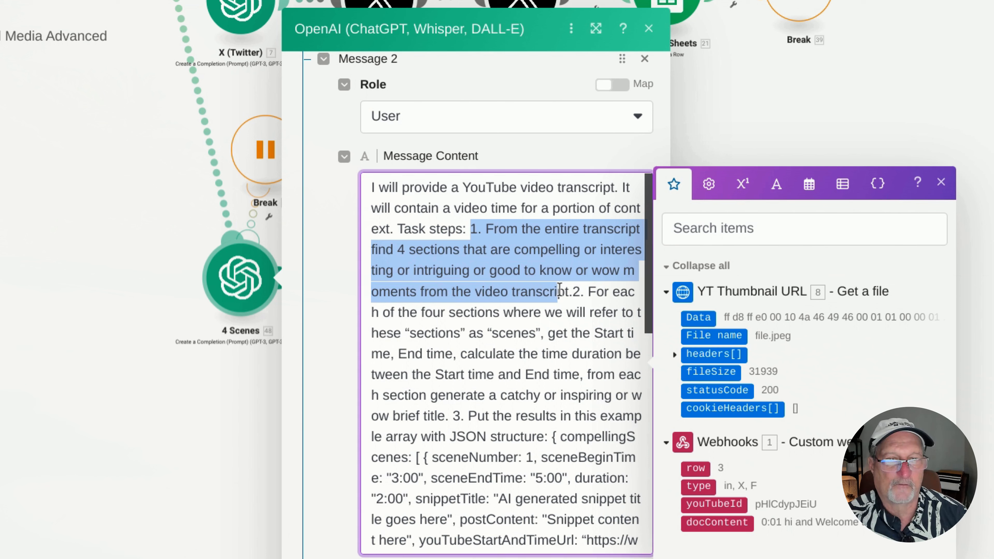
Insert a blank line before task step 2 in the 4 Scenes user message to separate it from step 1
{"action": "left_click", "coordinate": [574, 287]}
{"action": "key", "text": "Return"}
{"action": "key", "text": "Return"}
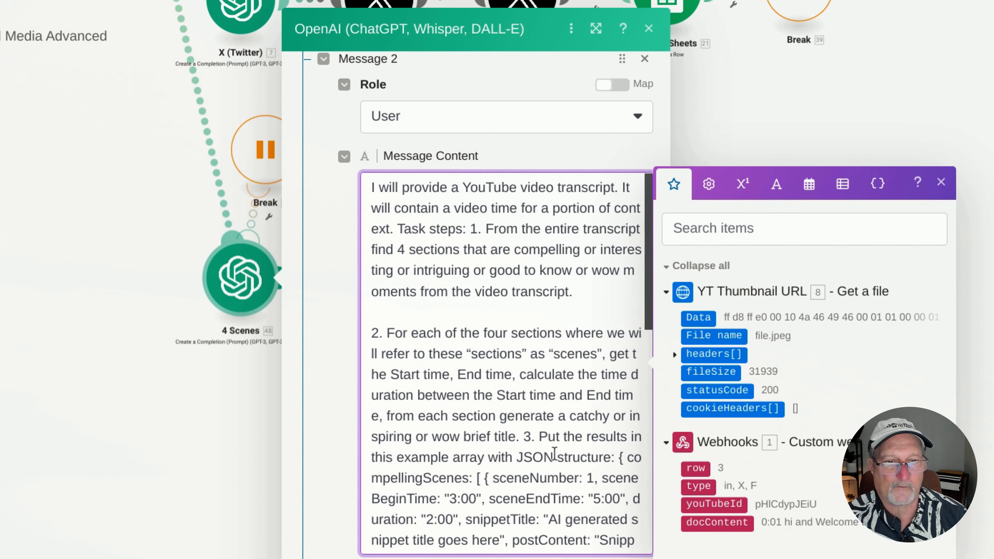
Insert a blank line before task step 3 in the 4 Scenes user message to separate it from step 2
{"action": "left_click", "coordinate": [525, 437]}
{"action": "key", "text": "Return"}
{"action": "key", "text": "Return"}
{"action": "scroll", "coordinate": [524, 437], "scroll_direction": "down", "scroll_amount": 5}
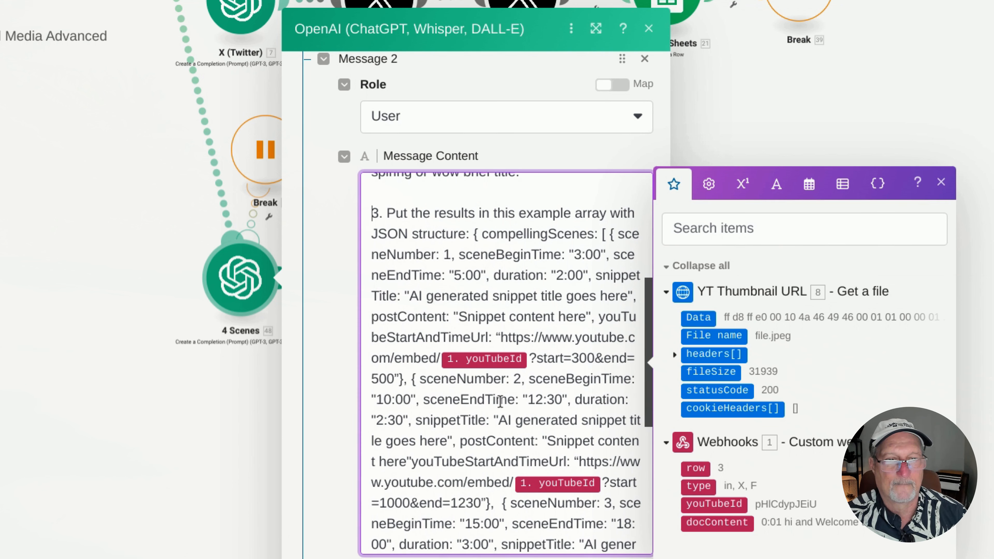
Examine task step 3 of the 4 Scenes user message, highlighting the start of the JSON structure, the first YouTube URL and its word embed
{"action": "scroll", "coordinate": [500, 401], "scroll_direction": "down", "scroll_amount": 1}
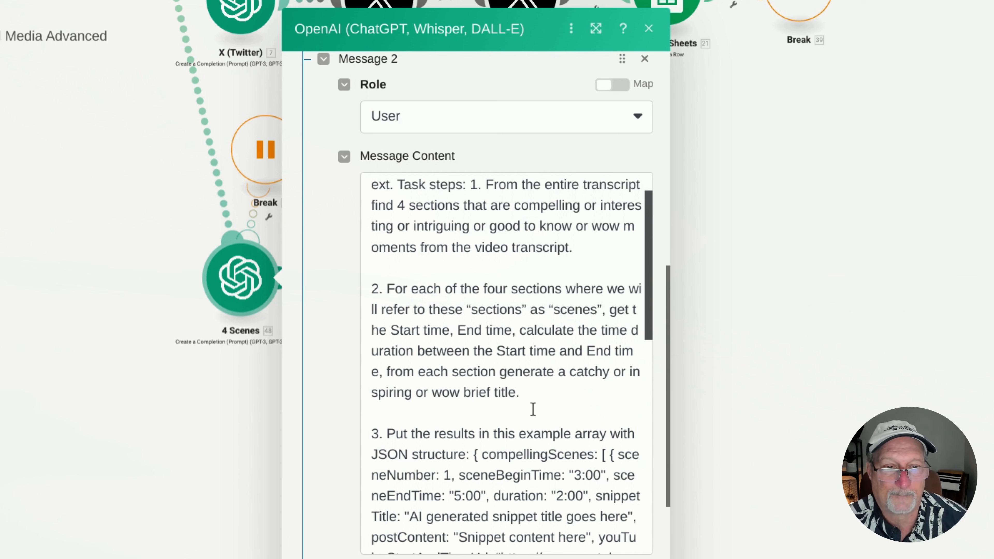
{"action": "scroll", "coordinate": [531, 383], "scroll_direction": "down", "scroll_amount": 6}
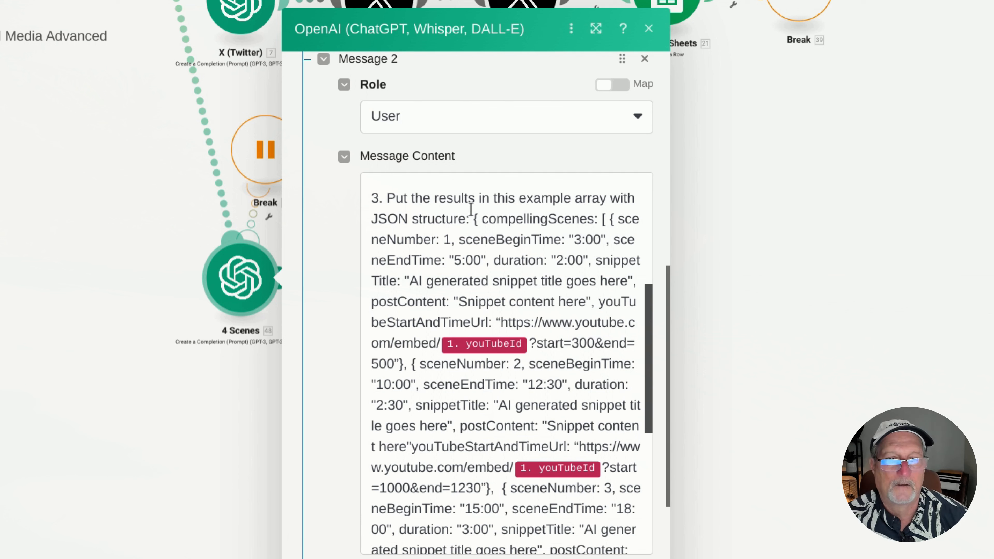
{"action": "scroll", "coordinate": [496, 218], "scroll_direction": "down", "scroll_amount": 1}
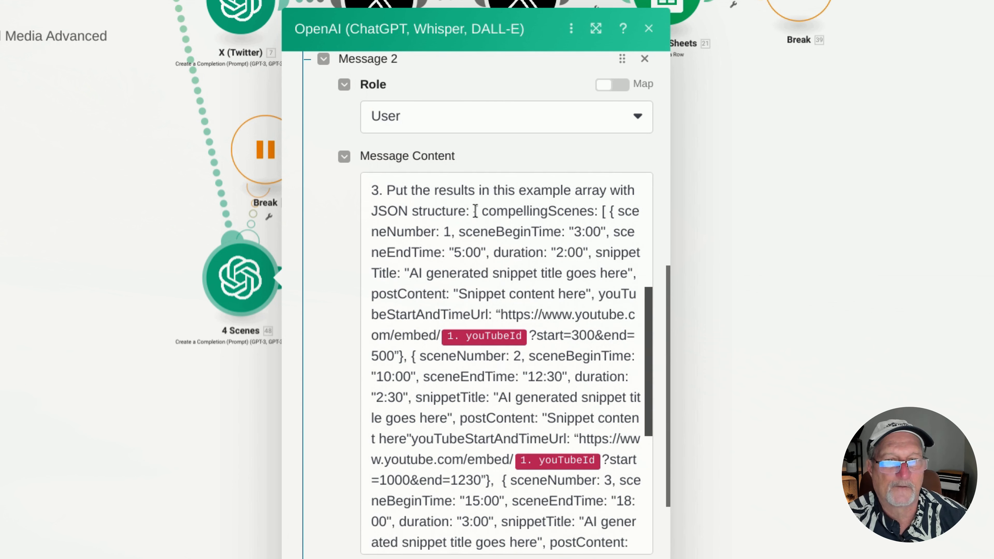
{"action": "left_click_drag", "start_coordinate": [475, 211], "coordinate": [483, 281]}
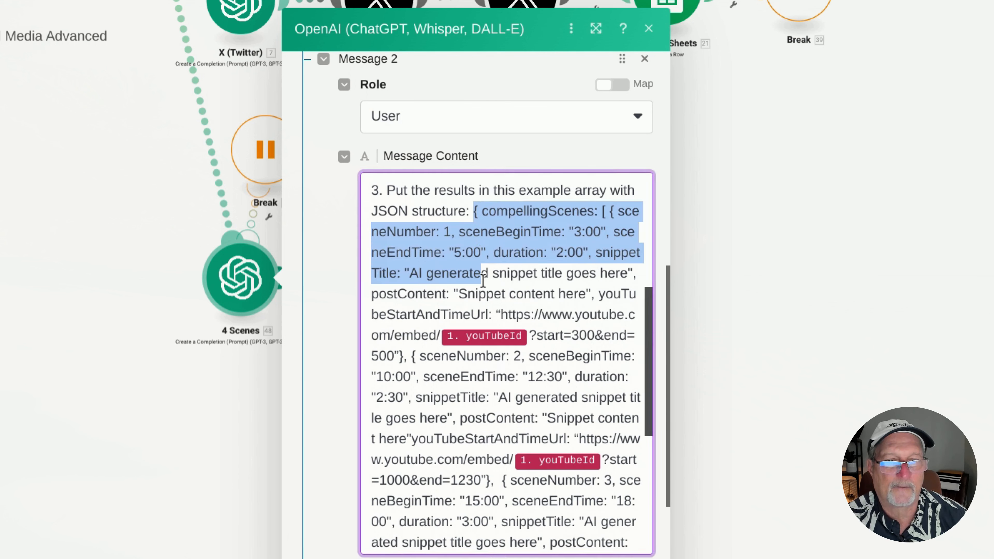
{"action": "left_click", "coordinate": [463, 311]}
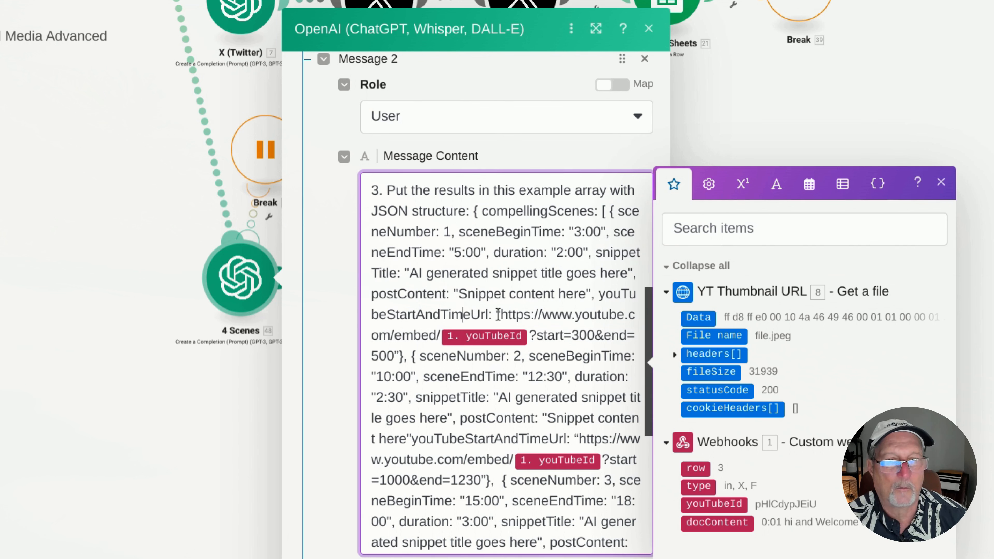
{"action": "left_click_drag", "start_coordinate": [496, 314], "coordinate": [402, 355]}
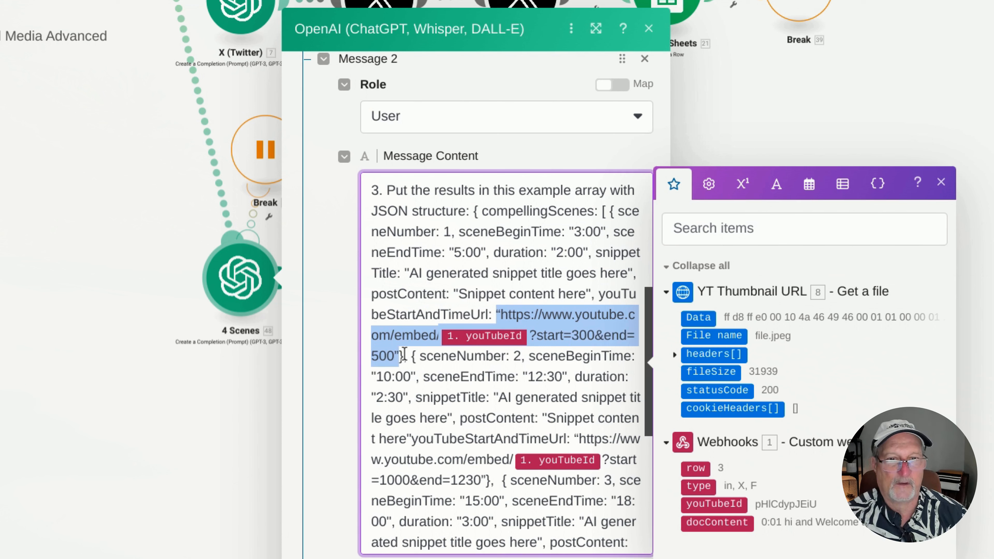
{"action": "double_click", "coordinate": [411, 330]}
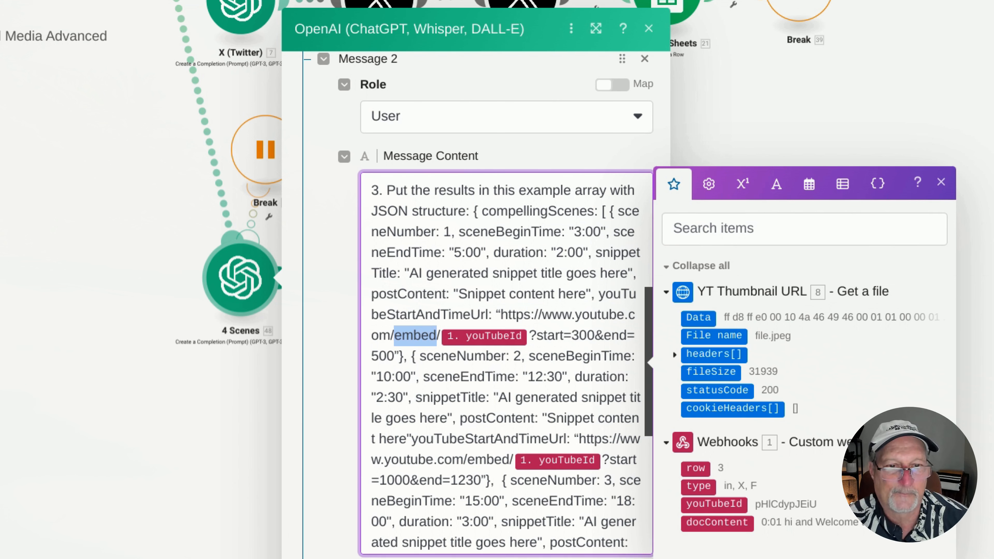
Read the rest of the example array, highlight "Here is the video transcript:" before docContent, and leave the 4 Scenes module without saving
{"action": "scroll", "coordinate": [455, 376], "scroll_direction": "down", "scroll_amount": 5}
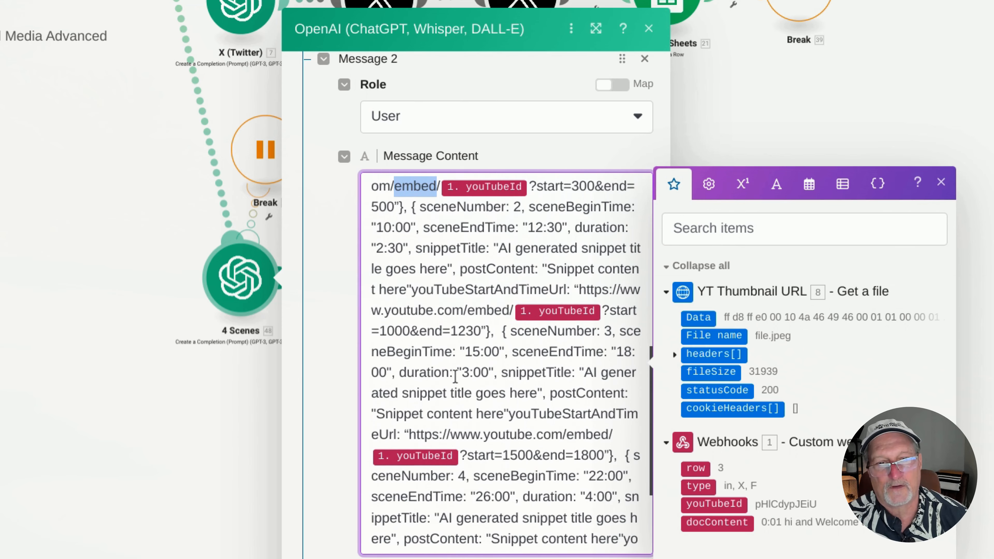
{"action": "scroll", "coordinate": [454, 376], "scroll_direction": "down", "scroll_amount": 5}
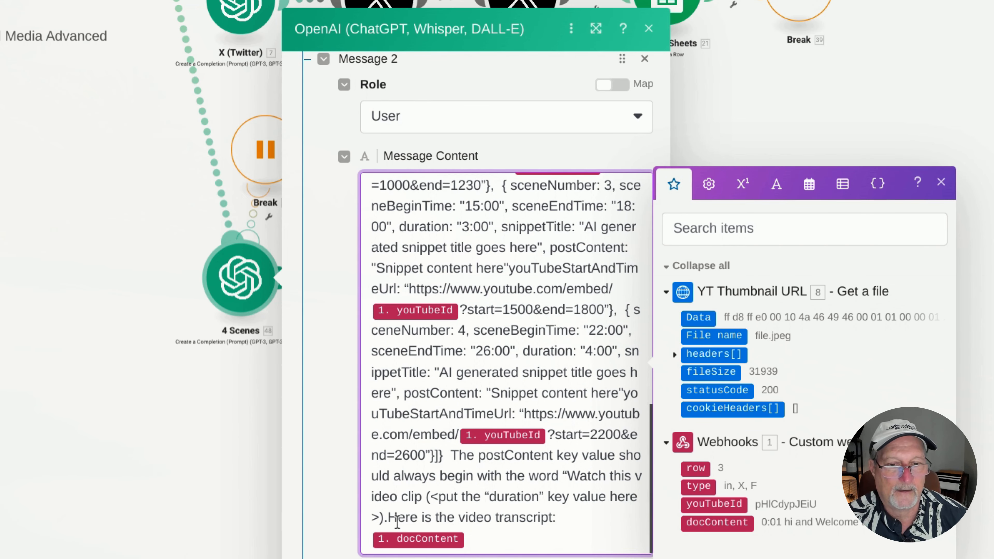
{"action": "left_click_drag", "start_coordinate": [391, 516], "coordinate": [563, 515]}
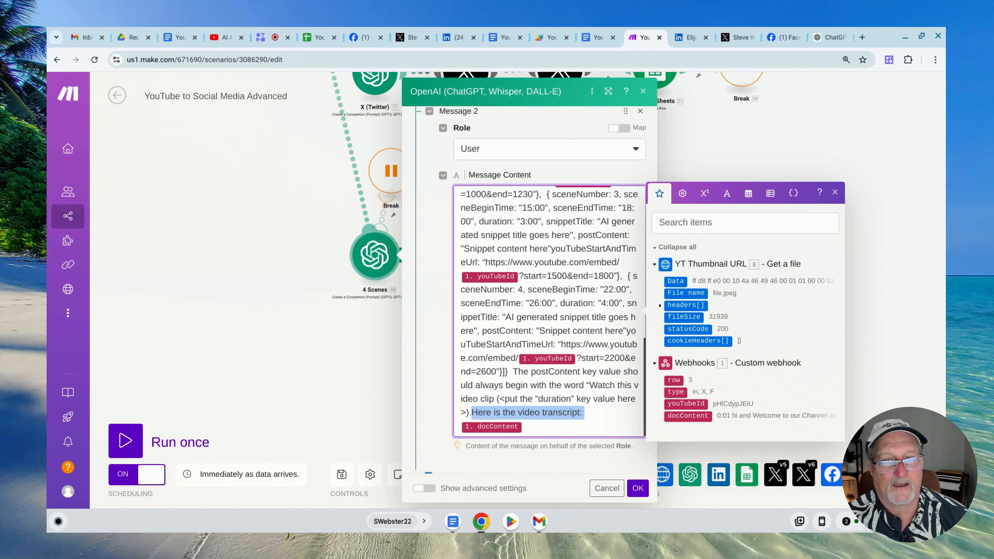
{"action": "left_click", "coordinate": [601, 487]}
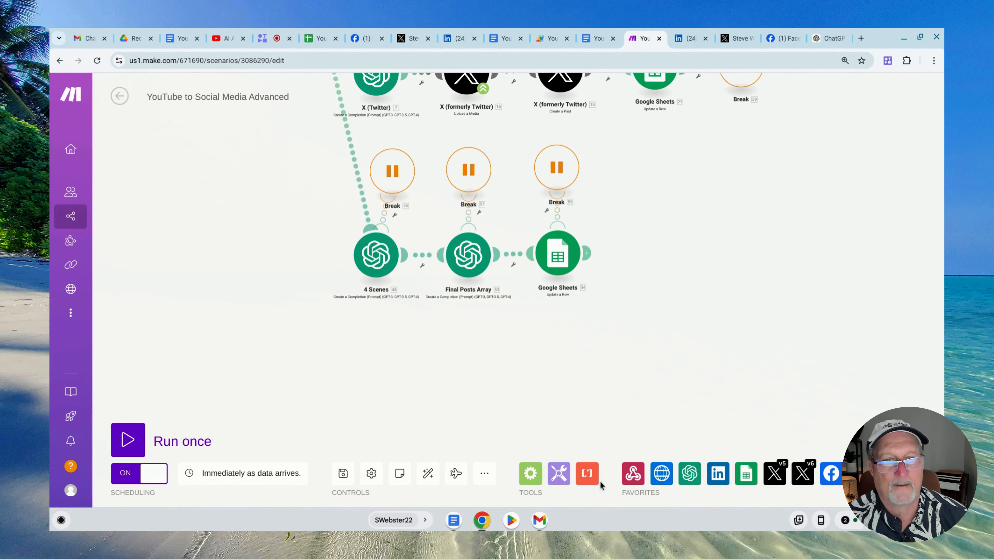
Open the Final Posts Array OpenAI module and examine its method, model, system message and full user message
{"action": "left_click", "coordinate": [469, 259]}
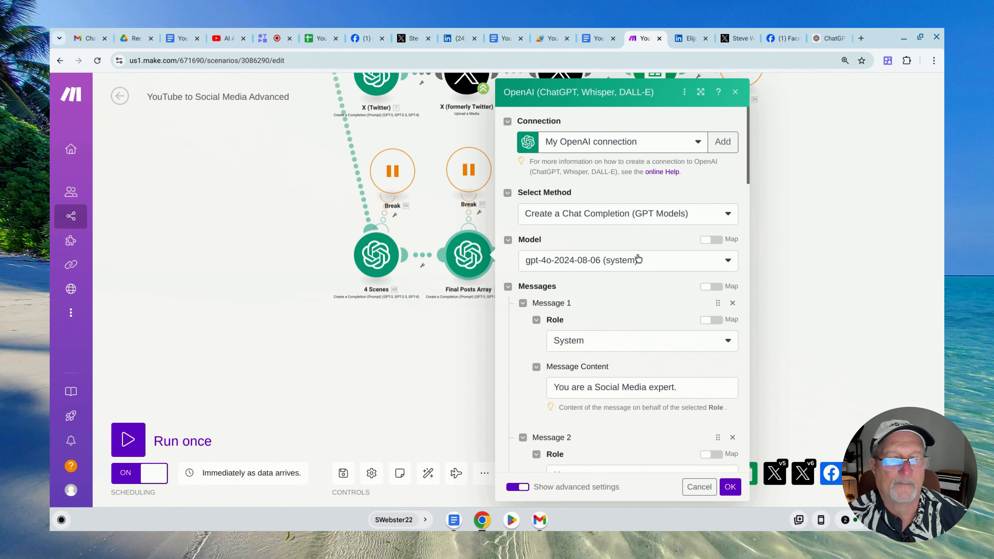
{"action": "scroll", "coordinate": [637, 259], "scroll_direction": "down", "scroll_amount": 2}
{"action": "scroll", "coordinate": [666, 317], "scroll_direction": "down", "scroll_amount": 5}
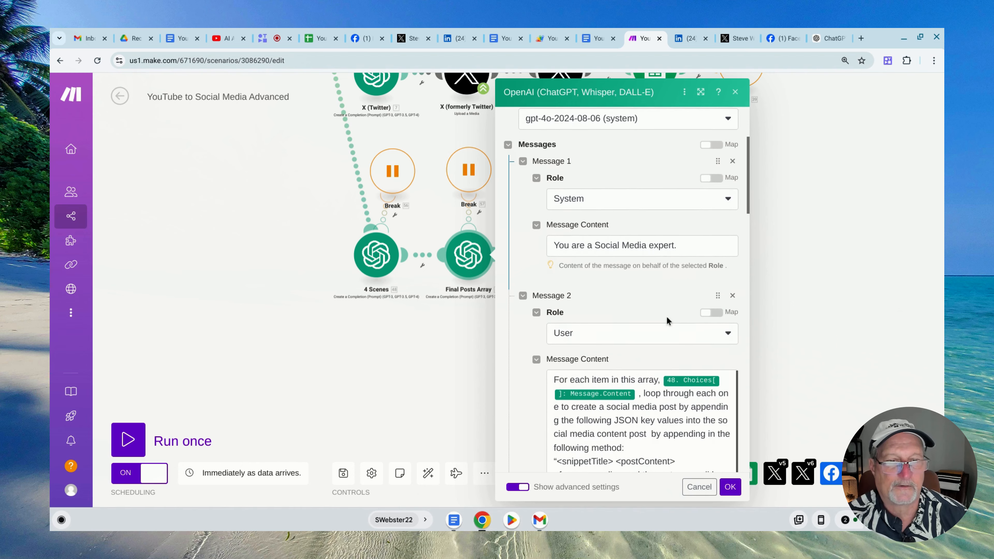
{"action": "scroll", "coordinate": [532, 300], "scroll_direction": "down", "scroll_amount": 1}
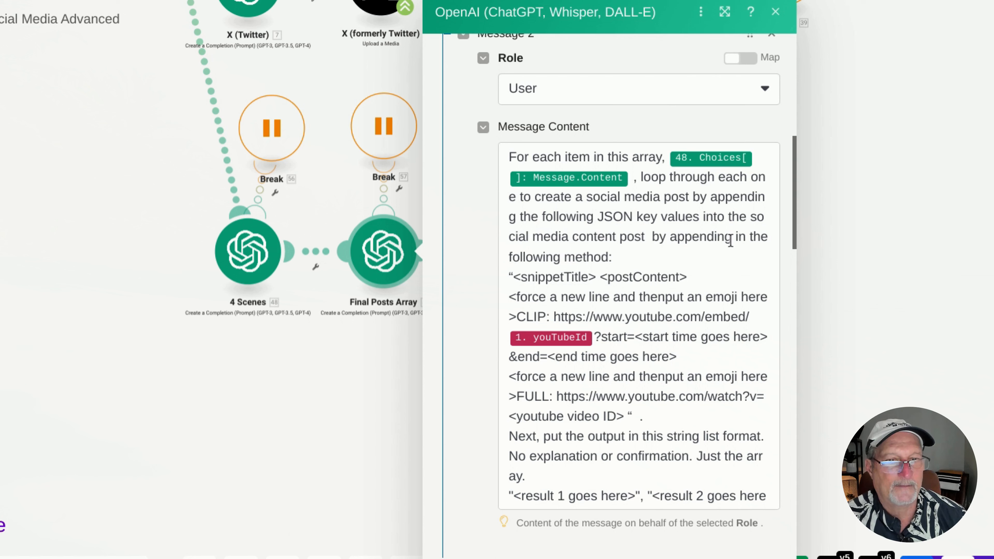
{"action": "scroll", "coordinate": [594, 281], "scroll_direction": "down", "scroll_amount": 2}
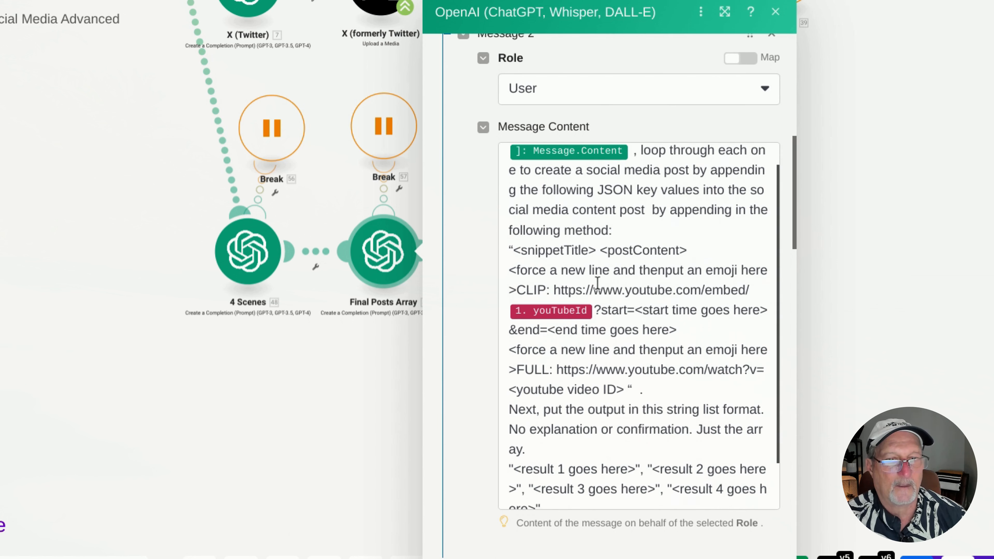
{"action": "scroll", "coordinate": [598, 284], "scroll_direction": "down", "scroll_amount": 2}
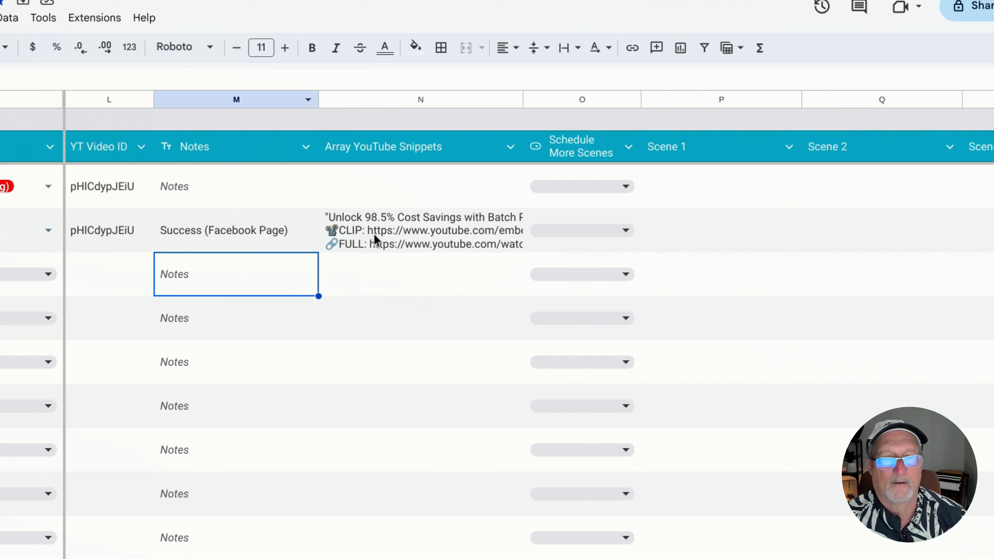
Compare the spreadsheet's row 3 Array YouTube Snippets cell with the Final Posts Array user message, and close that module
{"action": "left_click", "coordinate": [393, 236]}
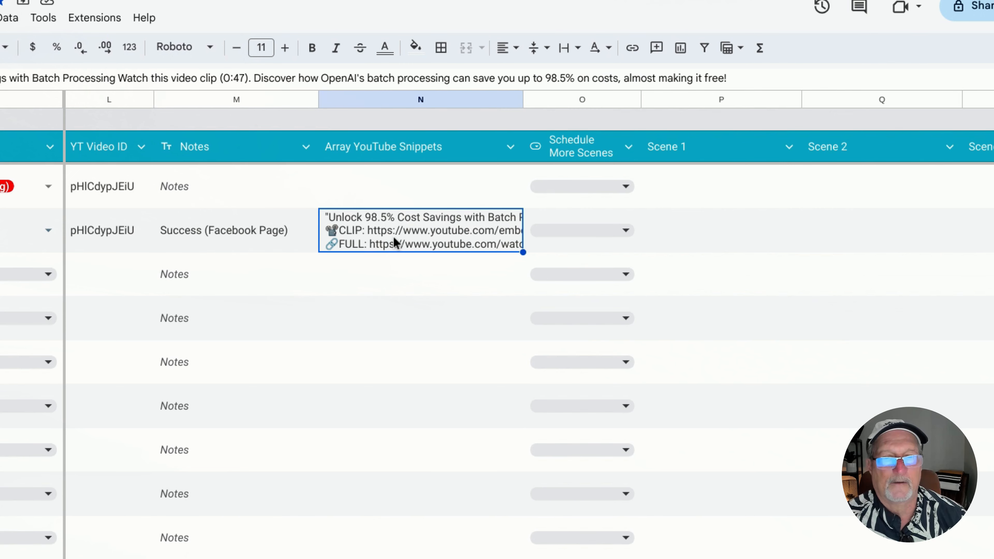
{"action": "double_click", "coordinate": [392, 240]}
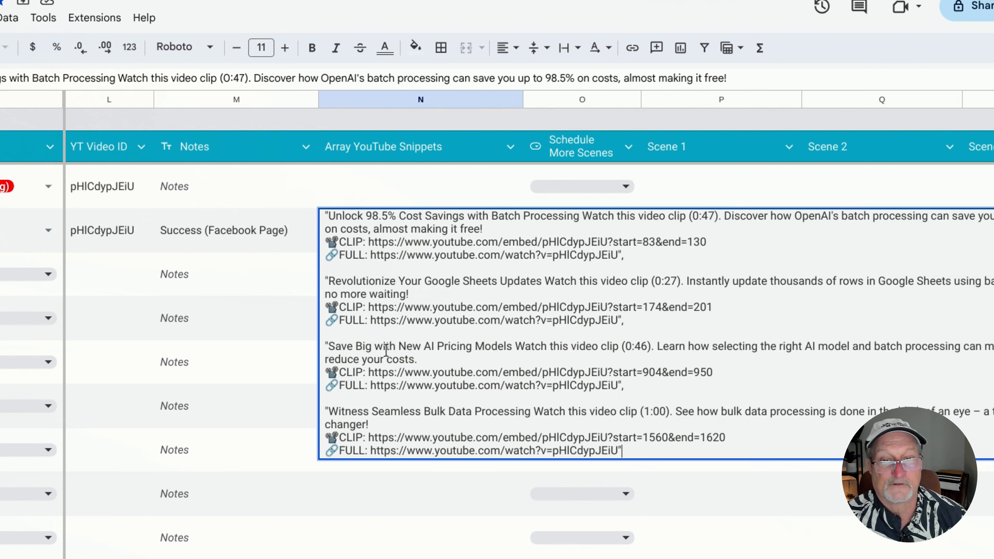
{"action": "left_click", "coordinate": [282, 337]}
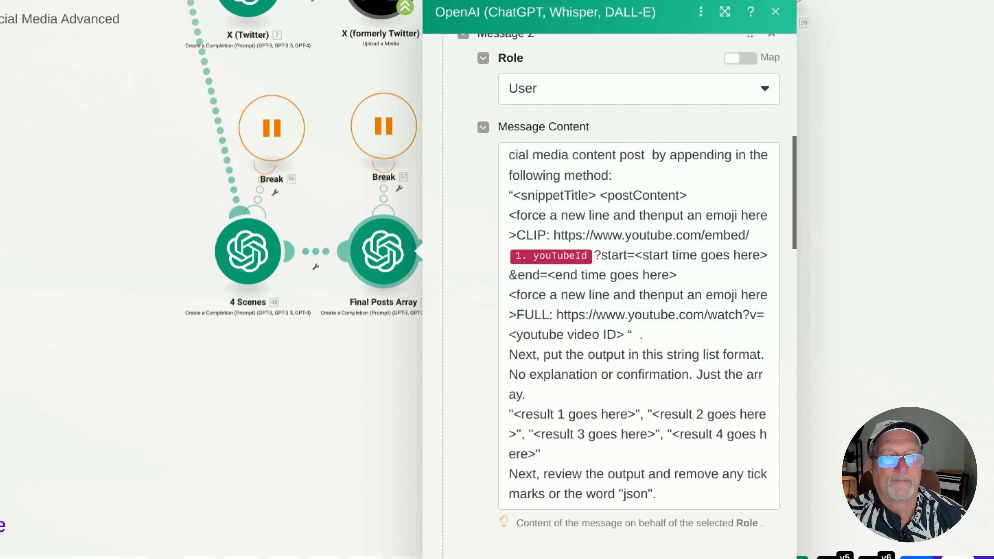
{"action": "scroll", "coordinate": [626, 274], "scroll_direction": "down", "scroll_amount": 2}
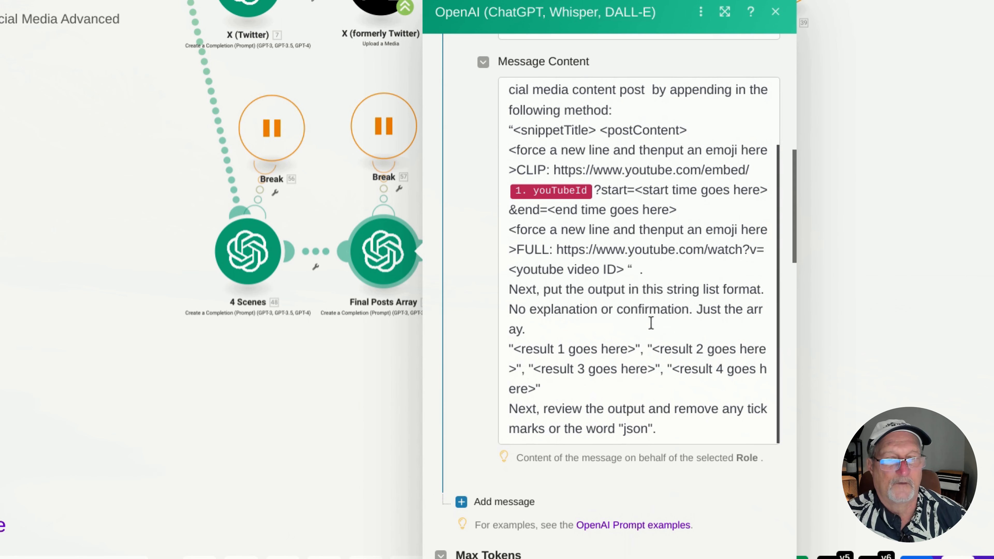
{"action": "left_click", "coordinate": [888, 373]}
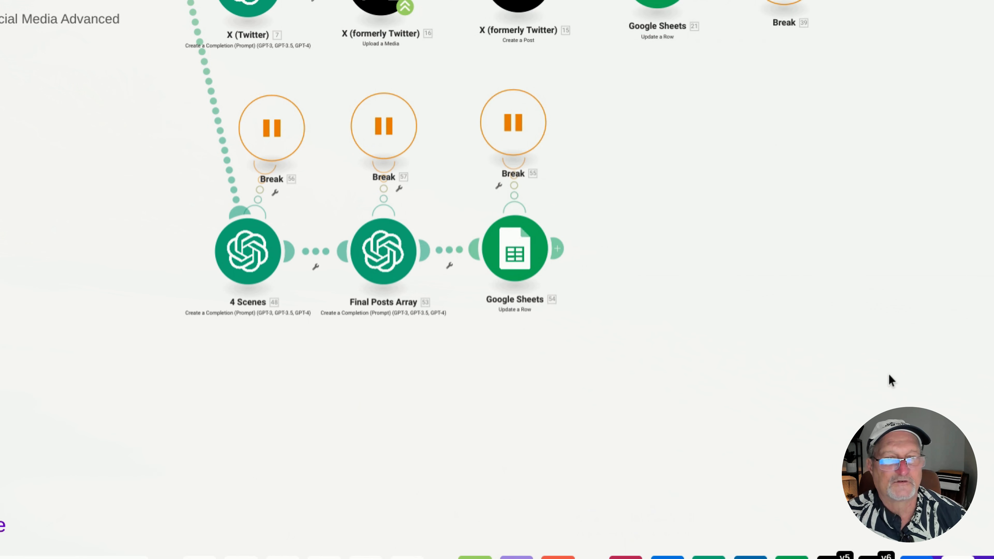
Examine the Google Sheets Update a Row module after Final Posts Array, including its spreadsheet, row number and column N mapping, and close it
{"action": "left_click", "coordinate": [513, 266]}
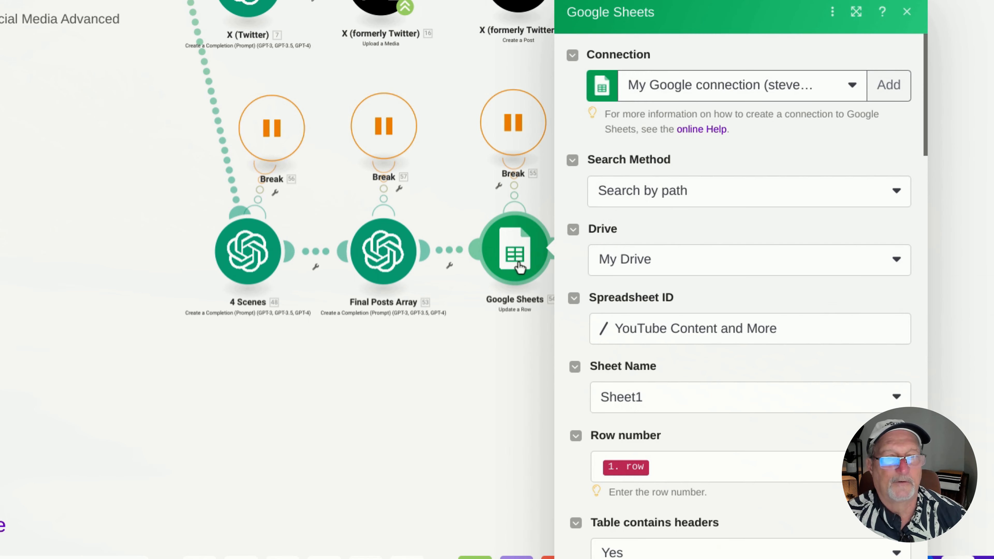
{"action": "scroll", "coordinate": [757, 313], "scroll_direction": "down", "scroll_amount": 1}
{"action": "scroll", "coordinate": [757, 316], "scroll_direction": "down", "scroll_amount": 10}
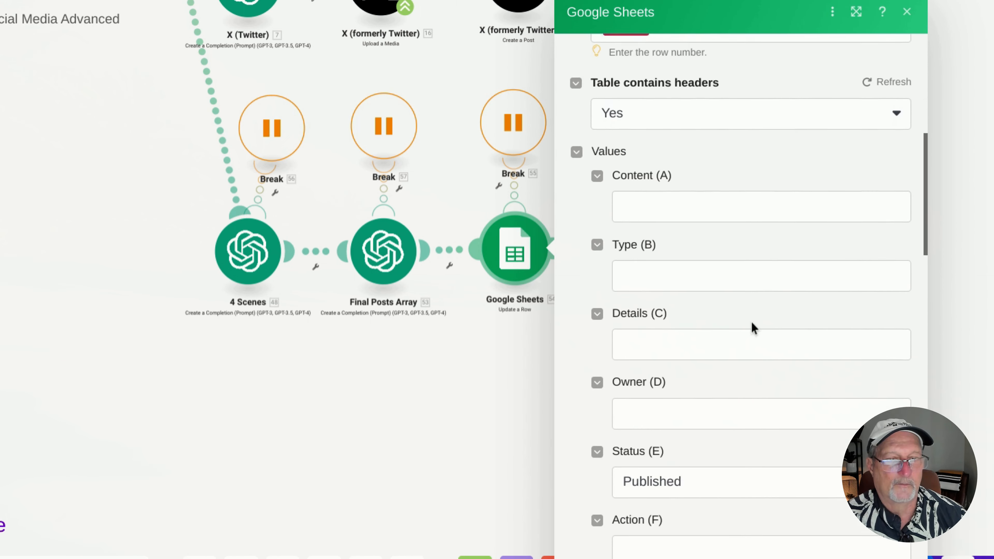
{"action": "scroll", "coordinate": [751, 323], "scroll_direction": "down", "scroll_amount": 10}
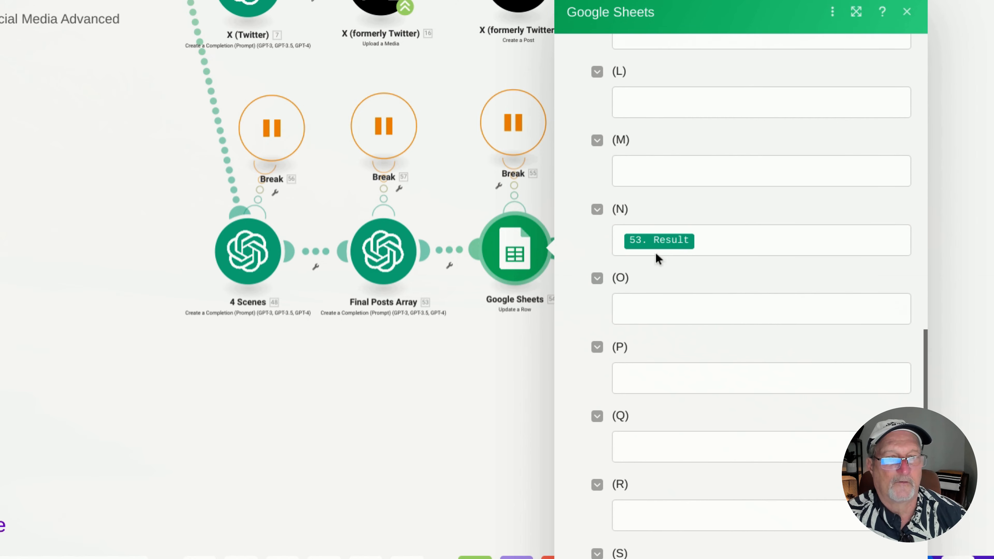
{"action": "left_click", "coordinate": [710, 241]}
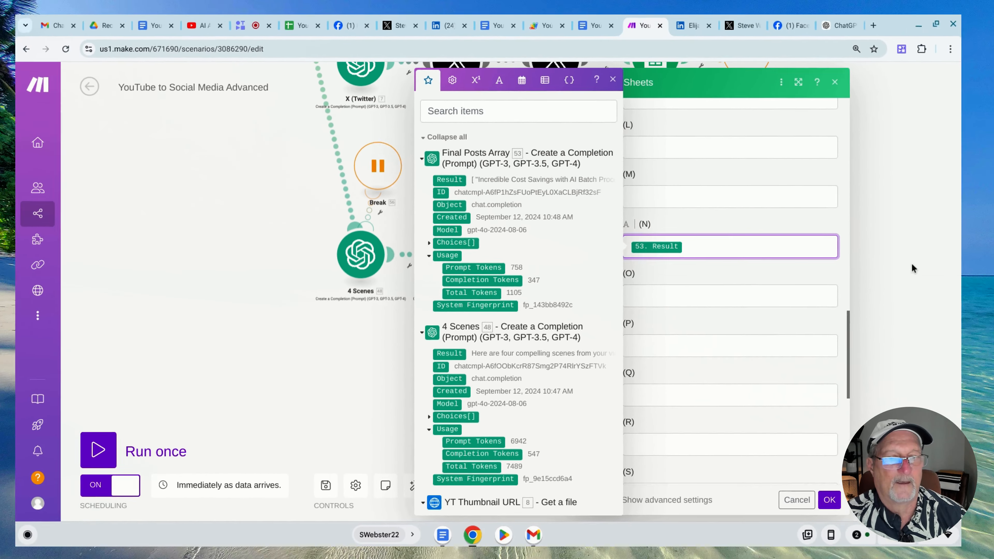
{"action": "left_click", "coordinate": [958, 324]}
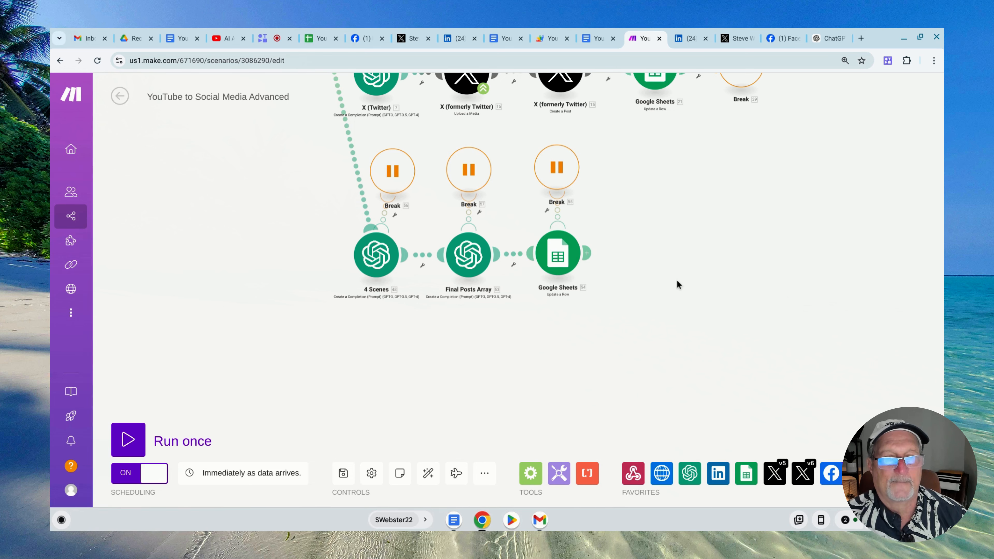
Switch to the YouTube Content and More spreadsheet, select the Array YouTube Snippets column, and expand its row 3 cell to show the full text
{"action": "left_click", "coordinate": [318, 38]}
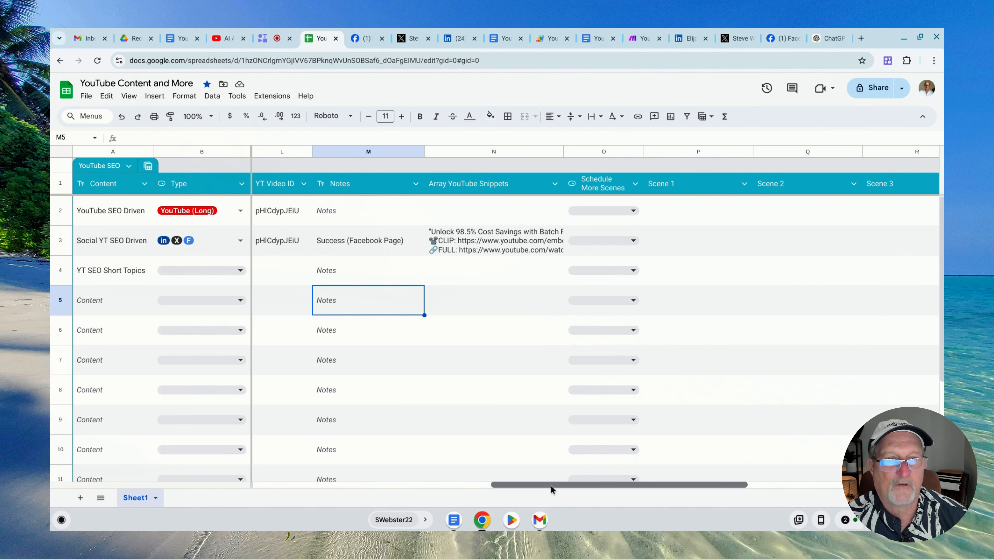
{"action": "left_click_drag", "start_coordinate": [553, 485], "coordinate": [599, 501]}
{"action": "left_click", "coordinate": [362, 152]}
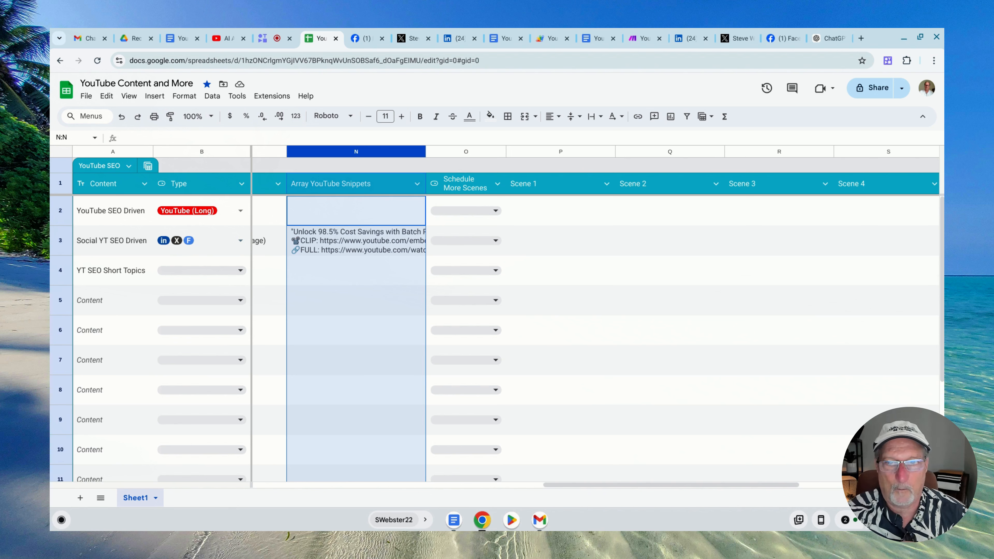
{"action": "left_click", "coordinate": [369, 246]}
{"action": "left_click", "coordinate": [381, 283]}
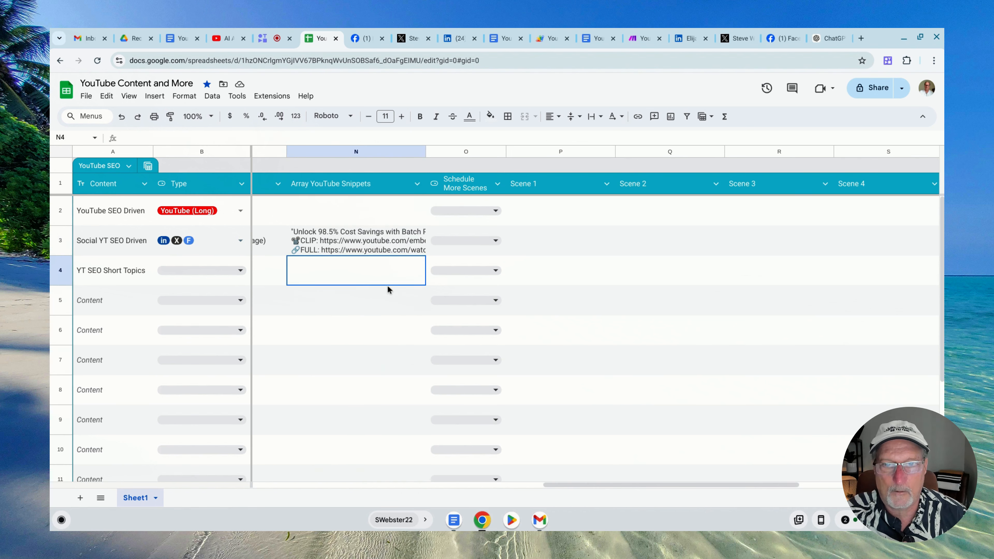
{"action": "double_click", "coordinate": [370, 249]}
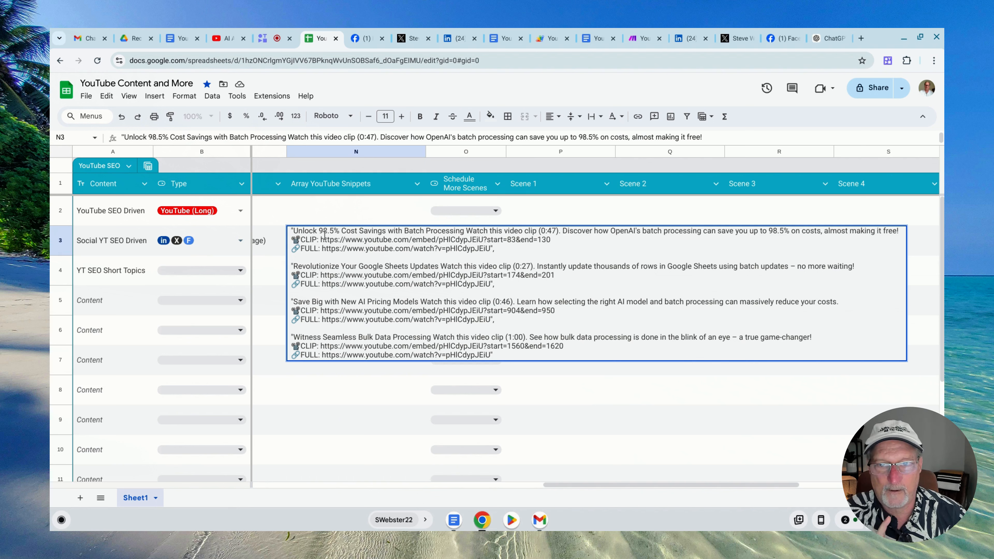
Examine the first three snippets in row 3's Array YouTube Snippets cell one by one, and view that row's Schedule More Scenes options without choosing any
{"action": "left_click_drag", "start_coordinate": [296, 230], "coordinate": [500, 249]}
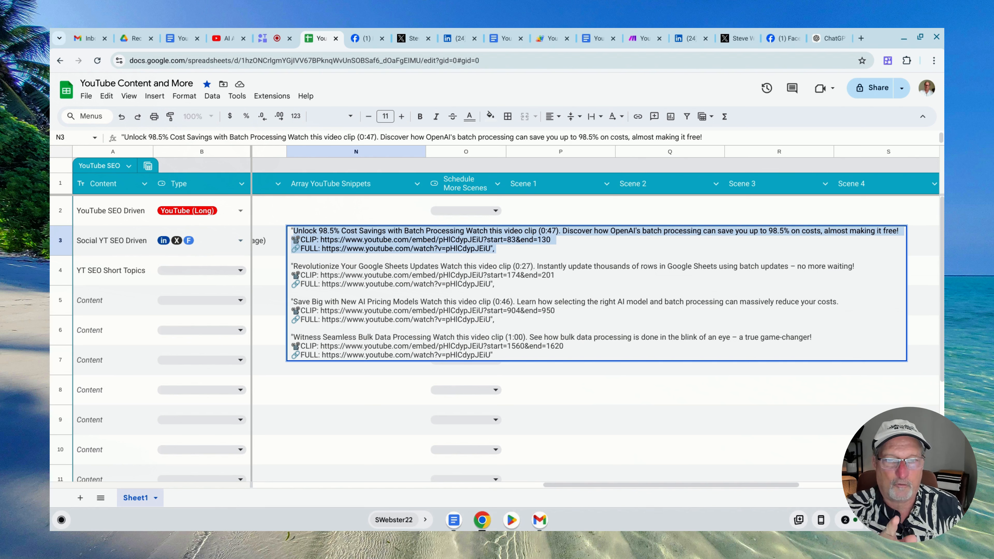
{"action": "left_click", "coordinate": [470, 266]}
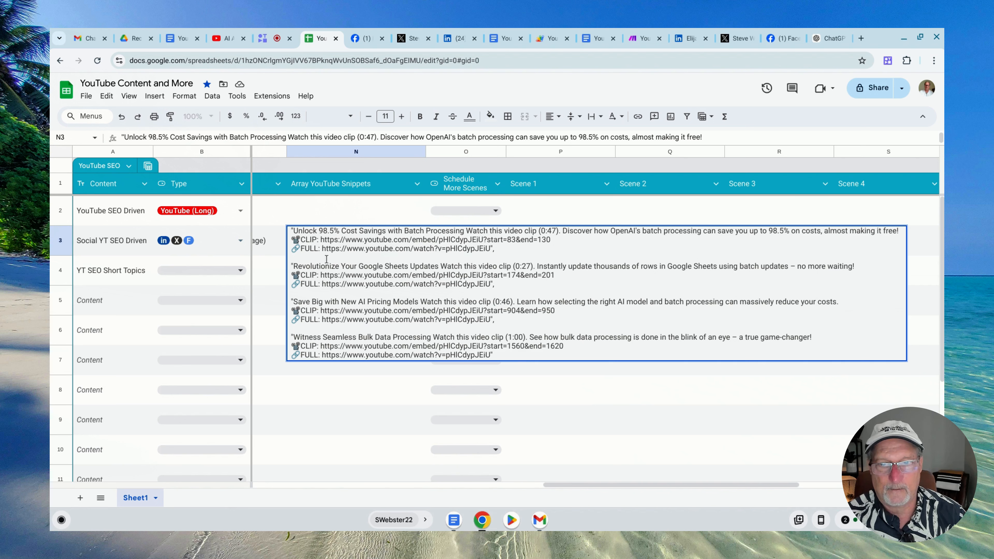
{"action": "left_click_drag", "start_coordinate": [295, 266], "coordinate": [502, 286]}
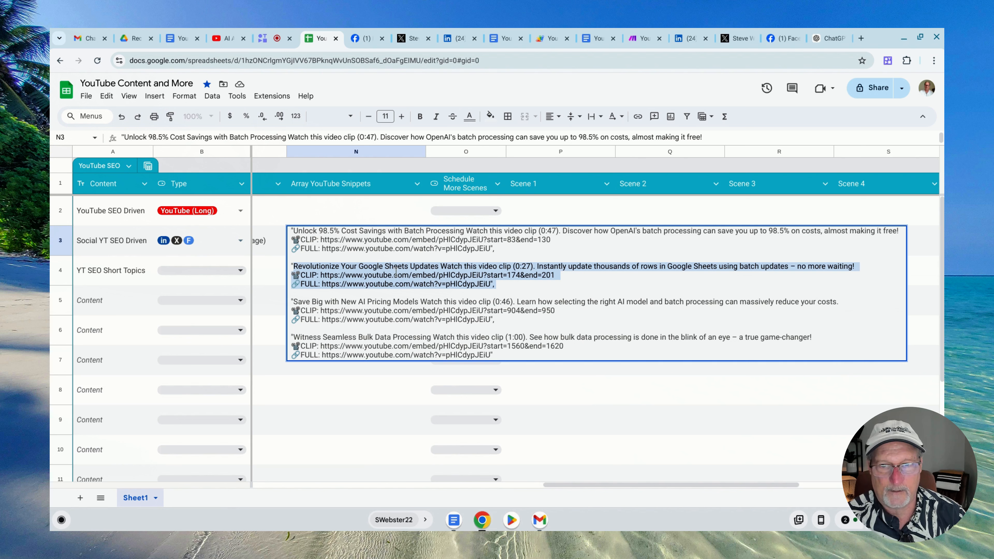
{"action": "left_click", "coordinate": [351, 302]}
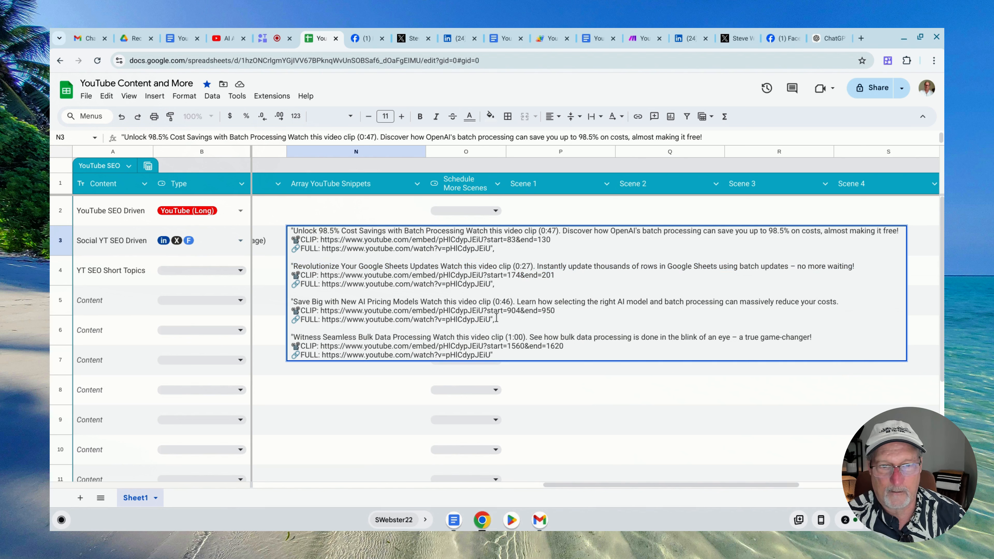
{"action": "left_click_drag", "start_coordinate": [496, 318], "coordinate": [293, 302]}
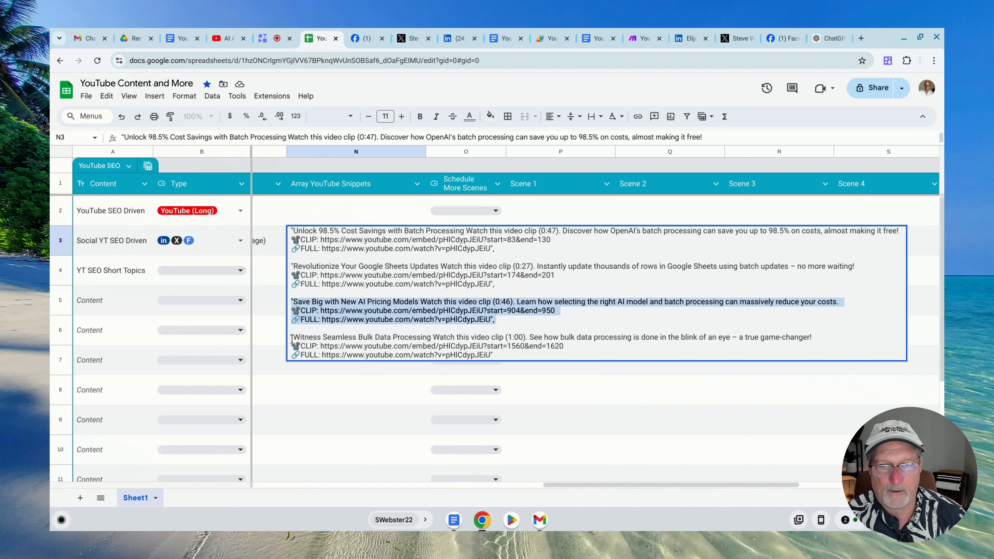
{"action": "left_click", "coordinate": [402, 403]}
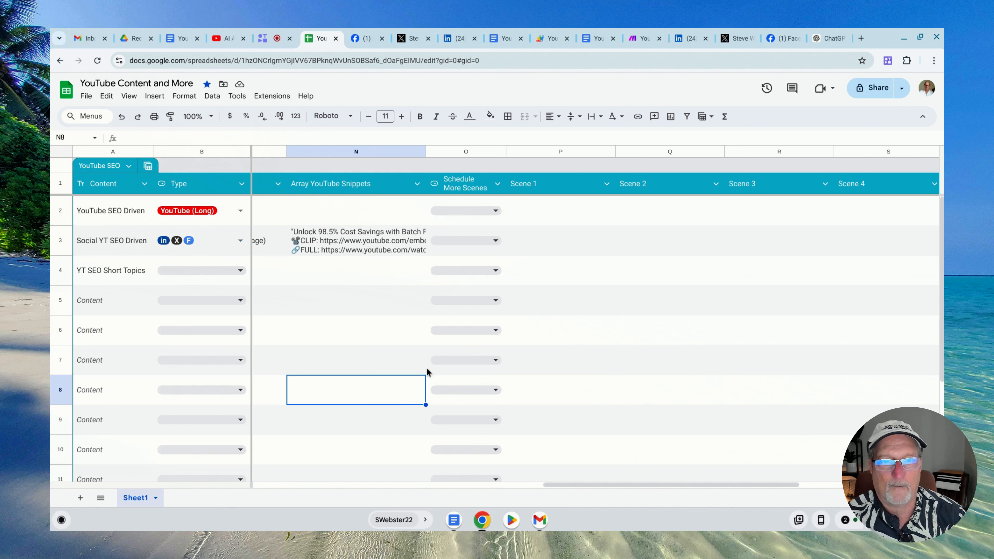
{"action": "left_click", "coordinate": [495, 241]}
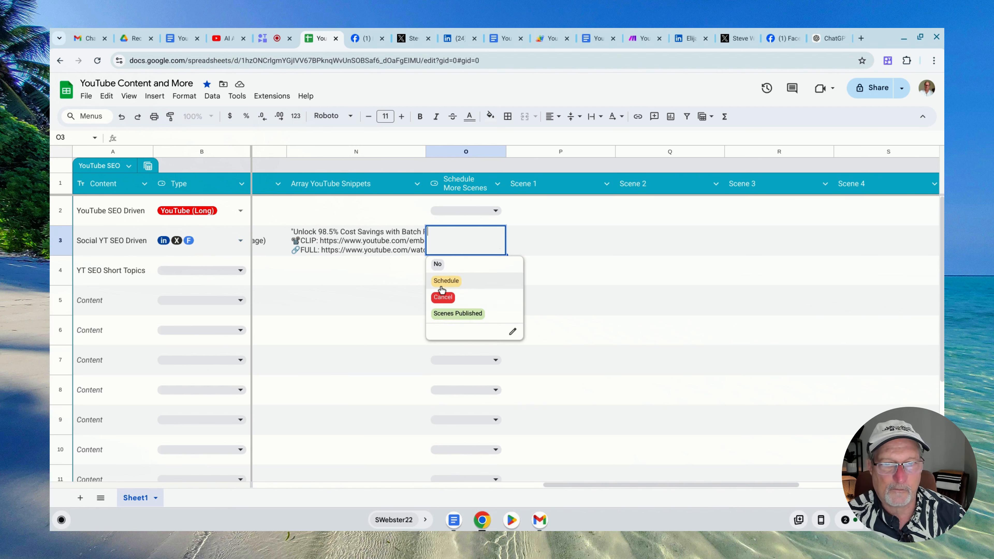
{"action": "left_click", "coordinate": [396, 273]}
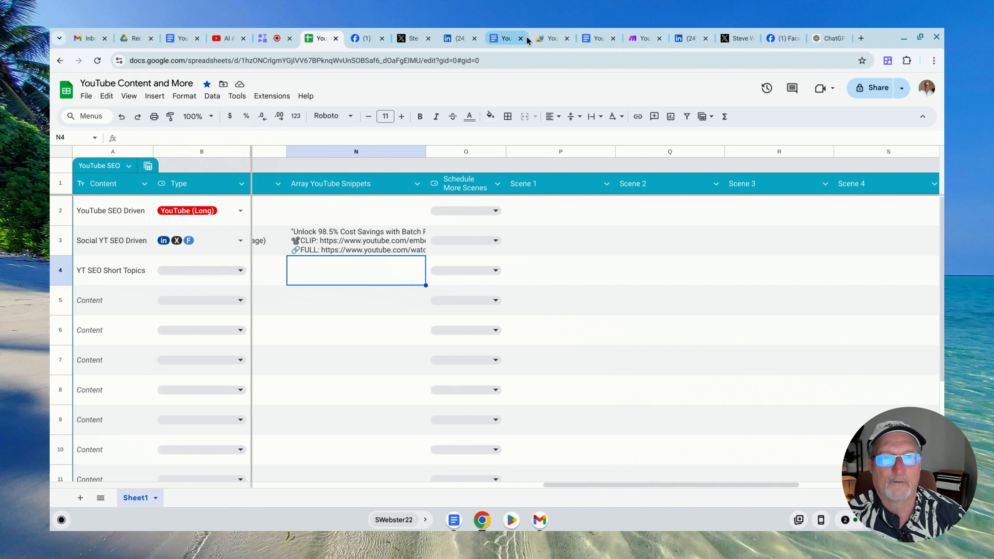
Switch to the Apps Script editor, collapse the sendToWebhook function, and go to the myOnEdit function
{"action": "left_click", "coordinate": [542, 38]}
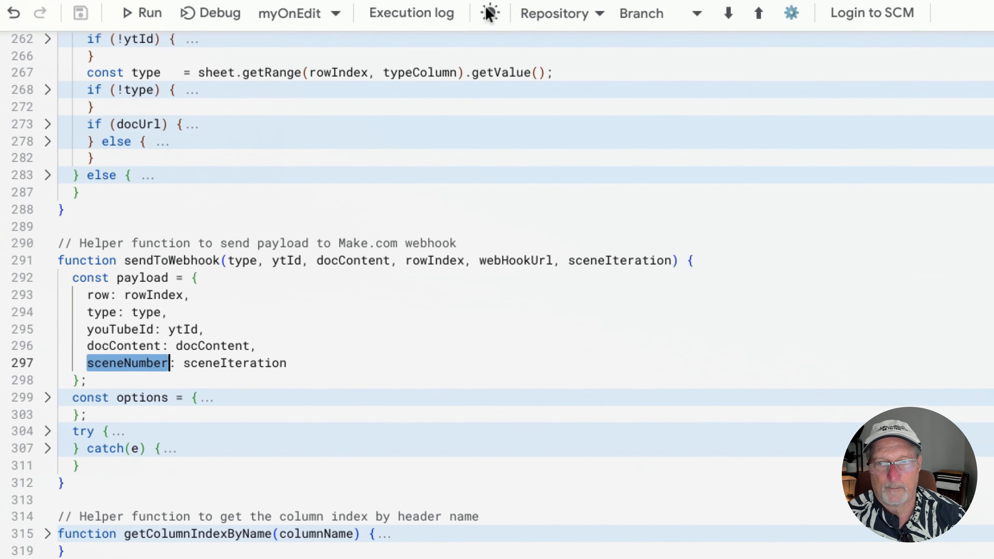
{"action": "left_click", "coordinate": [47, 262]}
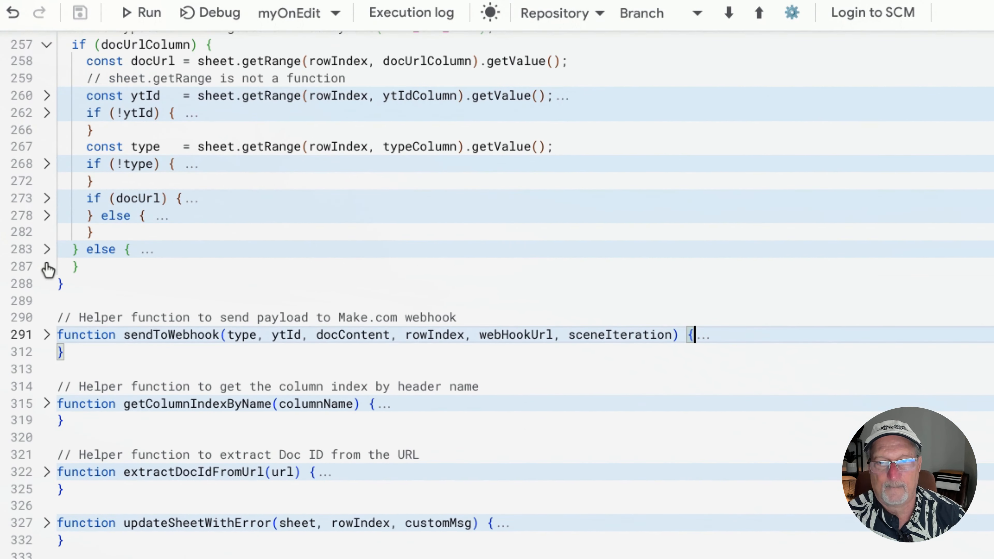
{"action": "scroll", "coordinate": [96, 260], "scroll_direction": "up", "scroll_amount": 15}
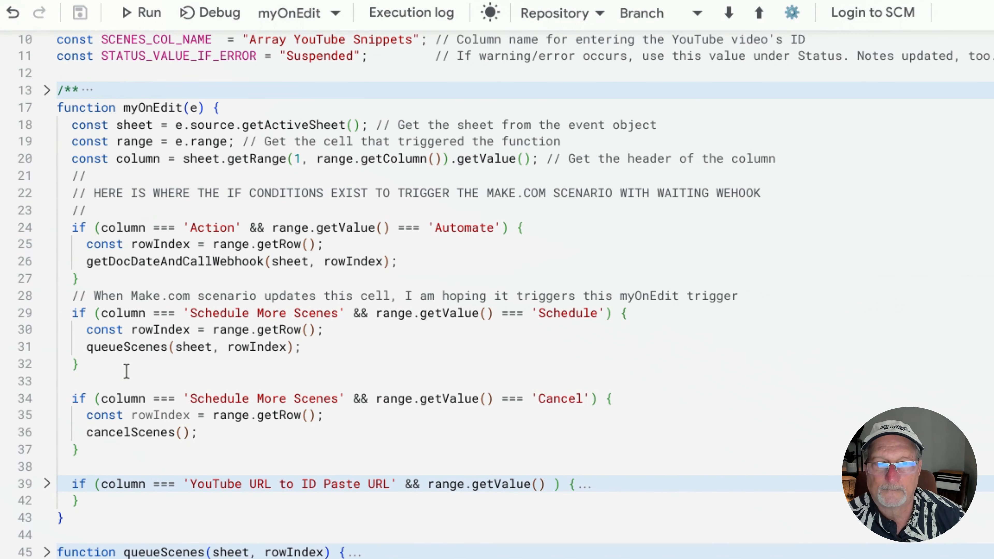
Examine the Action 'Automate' and Schedule More Scenes 'Schedule' conditions in myOnEdit
{"action": "left_click_drag", "start_coordinate": [72, 227], "coordinate": [101, 282]}
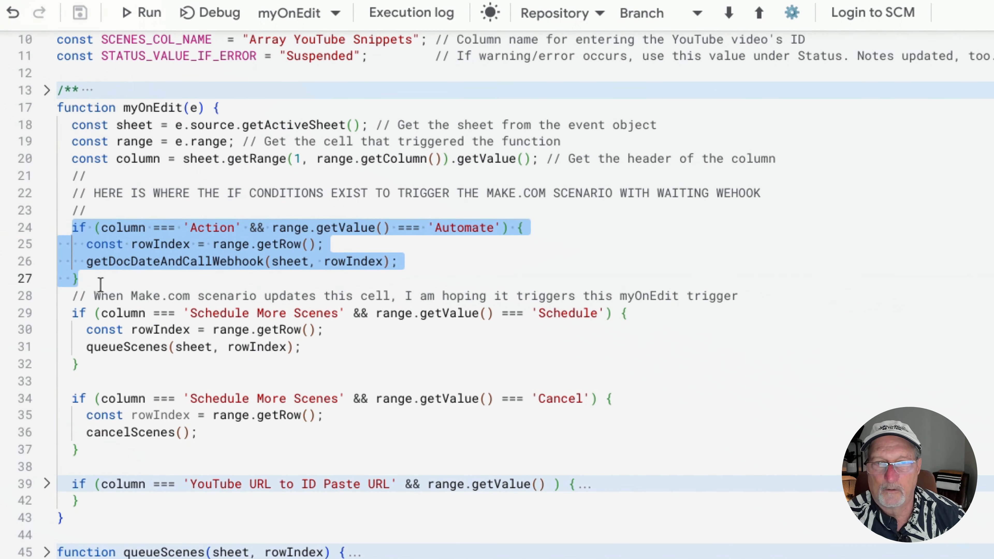
{"action": "left_click", "coordinate": [443, 261]}
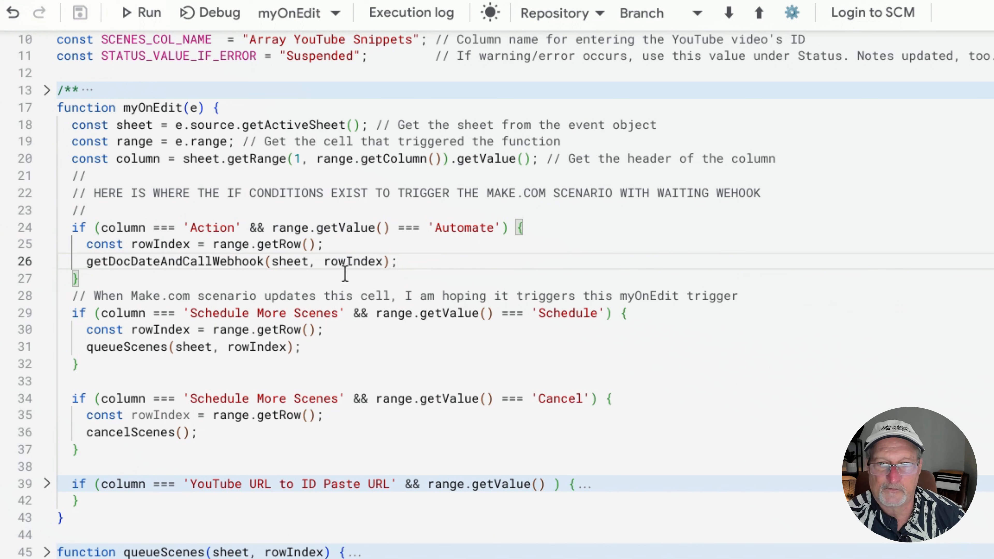
{"action": "left_click_drag", "start_coordinate": [72, 313], "coordinate": [94, 363]}
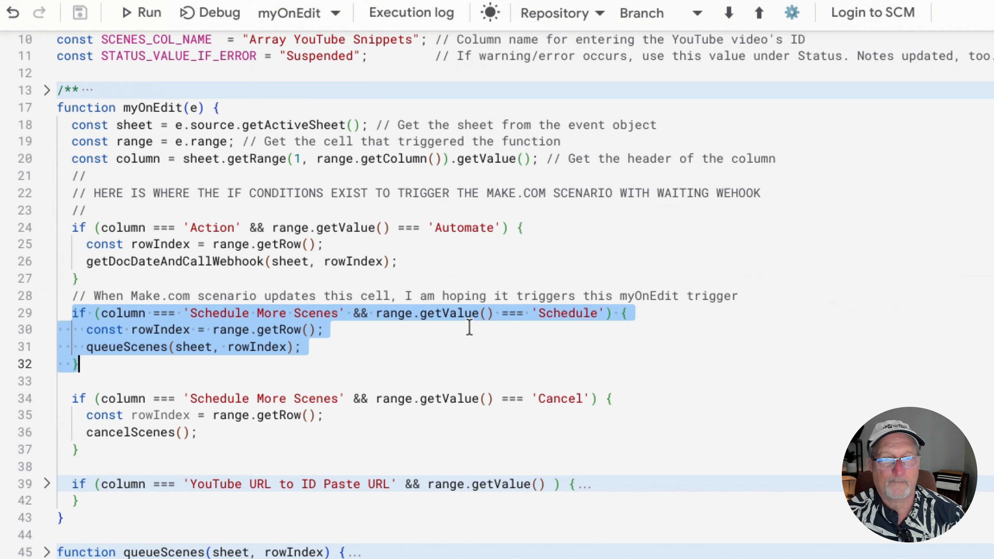
{"action": "double_click", "coordinate": [550, 317]}
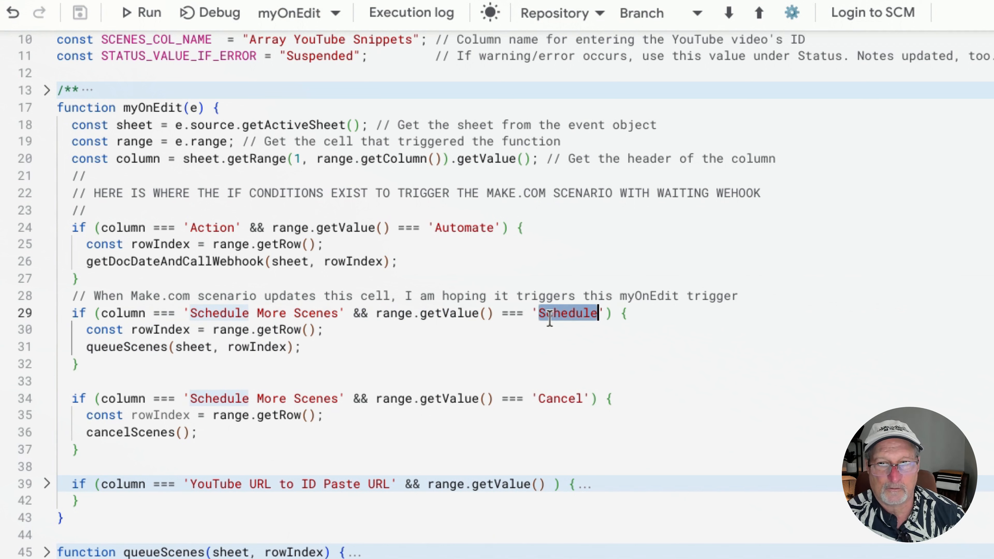
Search the script for queueScenes from its call in myOnEdit and expand the function's definition
{"action": "double_click", "coordinate": [148, 347]}
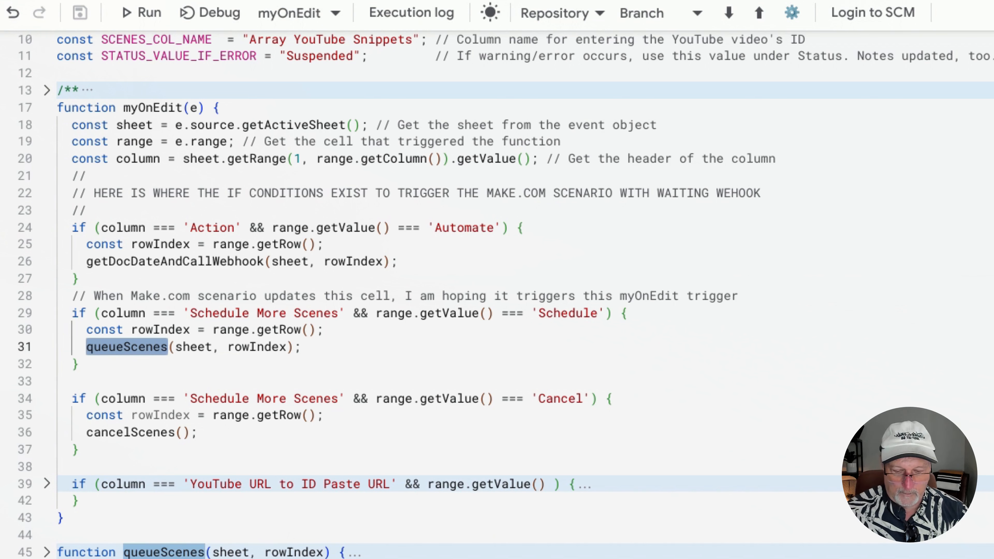
{"action": "key", "text": "ctrl+f"}
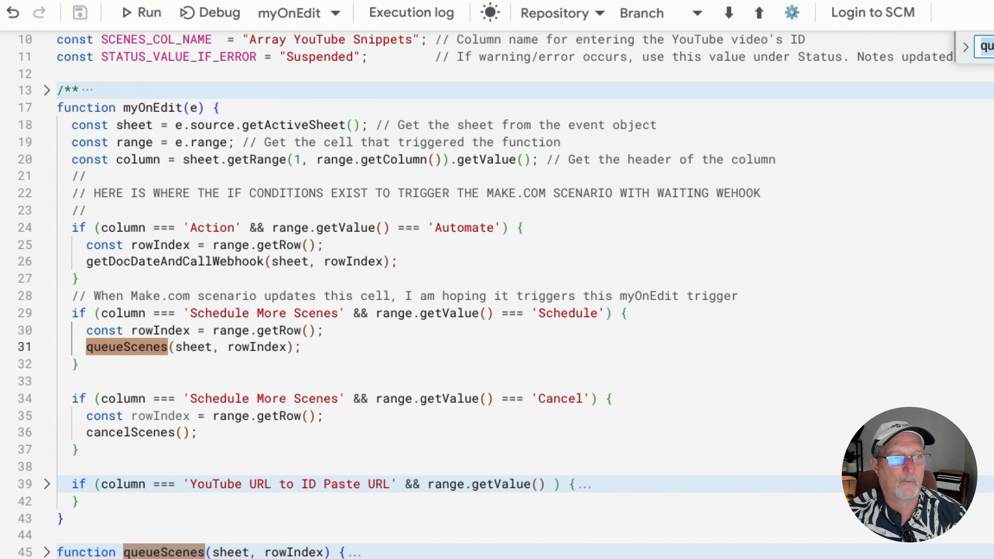
{"action": "key", "text": "Return"}
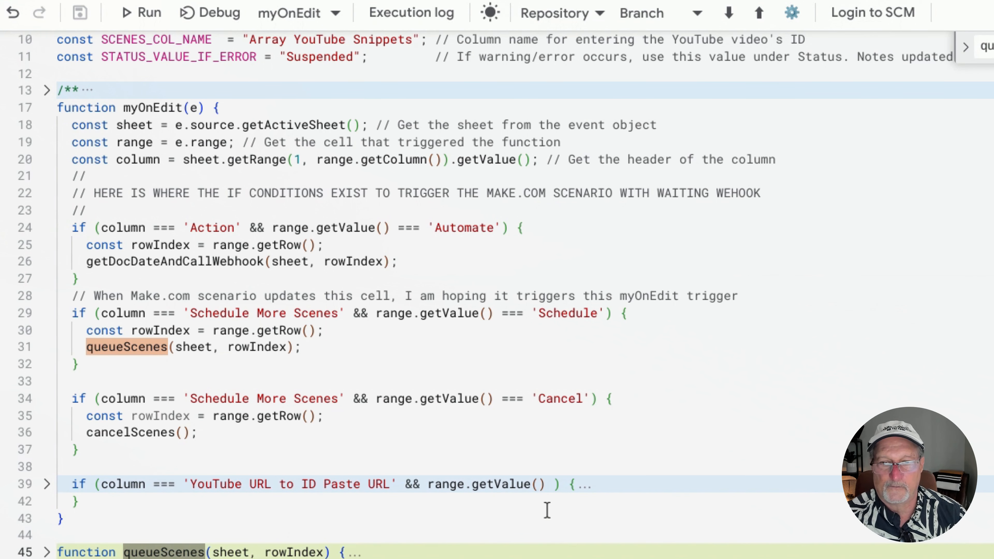
{"action": "scroll", "coordinate": [547, 510], "scroll_direction": "down", "scroll_amount": 5}
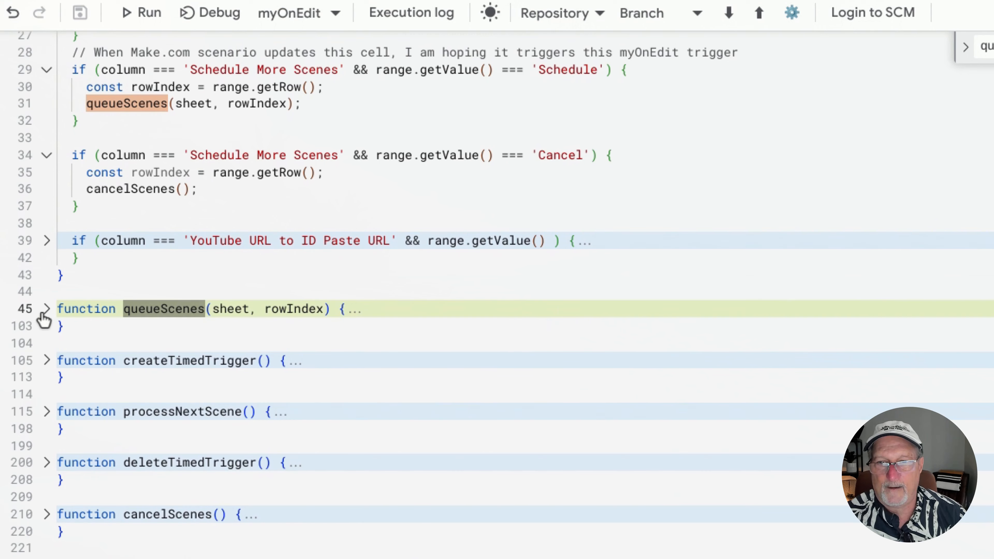
{"action": "left_click", "coordinate": [46, 309]}
{"action": "scroll", "coordinate": [211, 324], "scroll_direction": "down", "scroll_amount": 5}
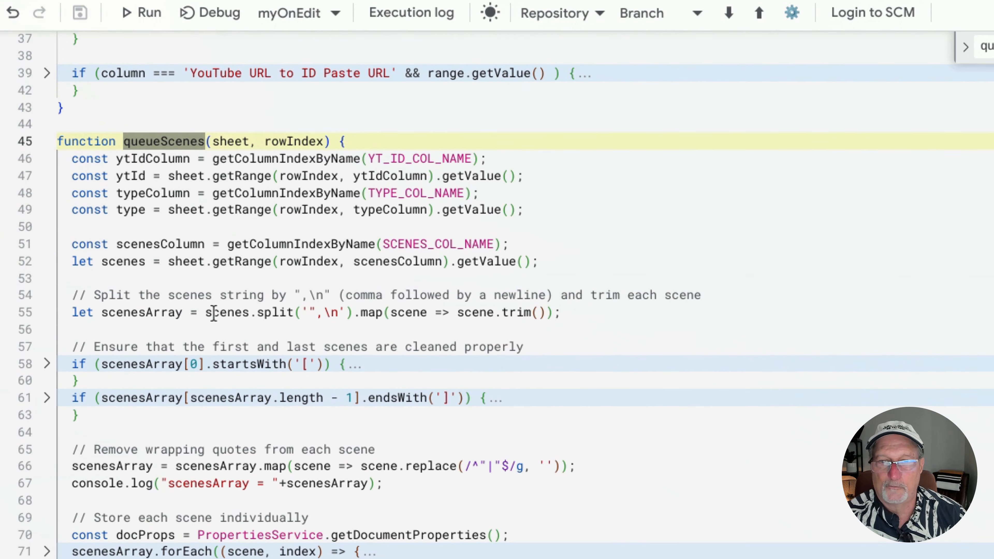
Unfold the bracket-cleaning if blocks, the scenesArray.forEach loop and the newProperties object inside queueScenes
{"action": "left_click", "coordinate": [48, 364]}
{"action": "left_click", "coordinate": [47, 415]}
{"action": "scroll", "coordinate": [51, 419], "scroll_direction": "down", "scroll_amount": 3}
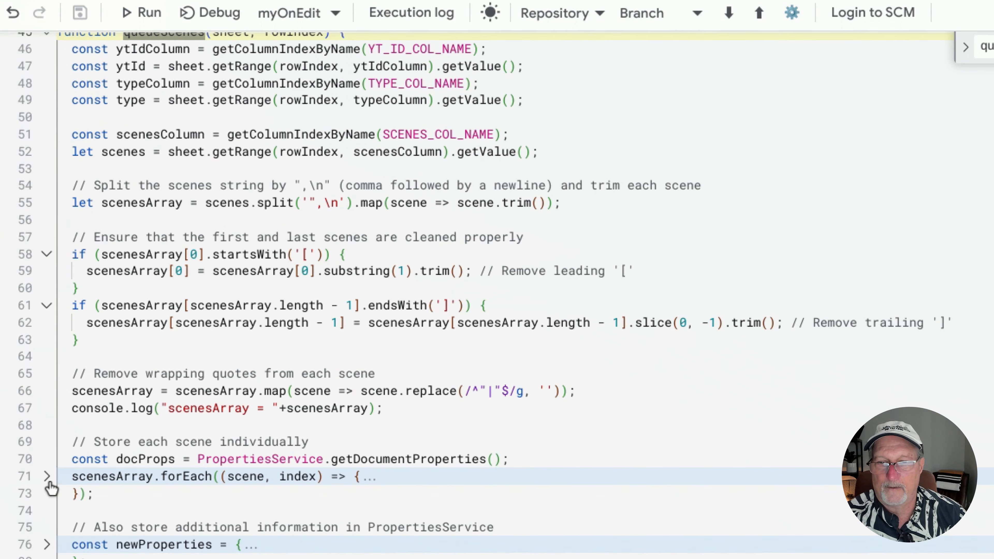
{"action": "left_click", "coordinate": [47, 476]}
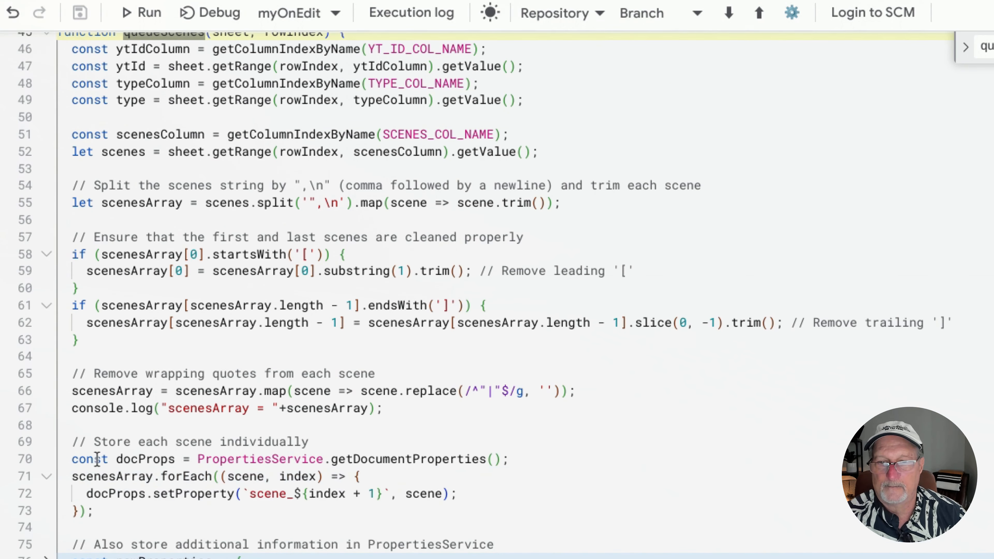
{"action": "scroll", "coordinate": [95, 456], "scroll_direction": "down", "scroll_amount": 3}
{"action": "left_click", "coordinate": [47, 442]}
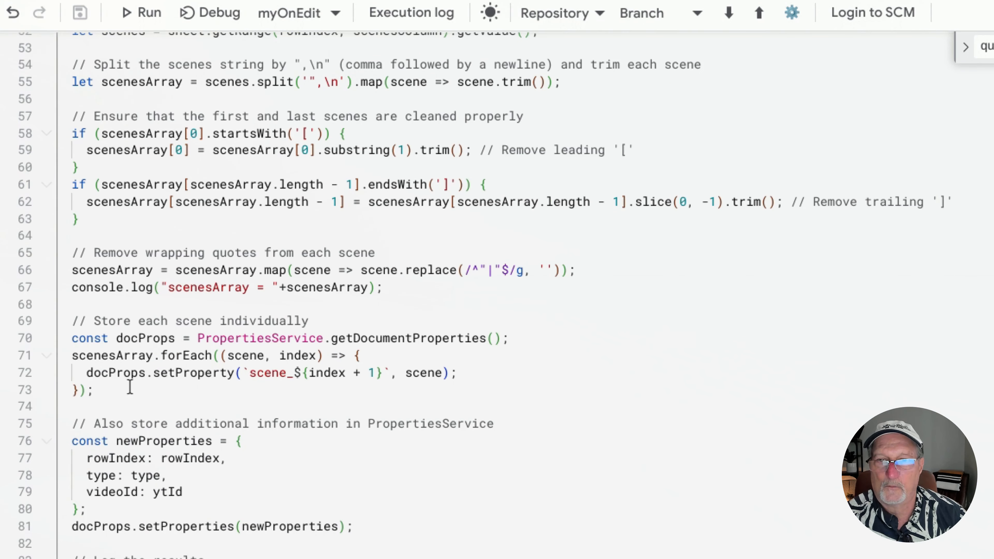
{"action": "scroll", "coordinate": [129, 388], "scroll_direction": "up", "scroll_amount": 3}
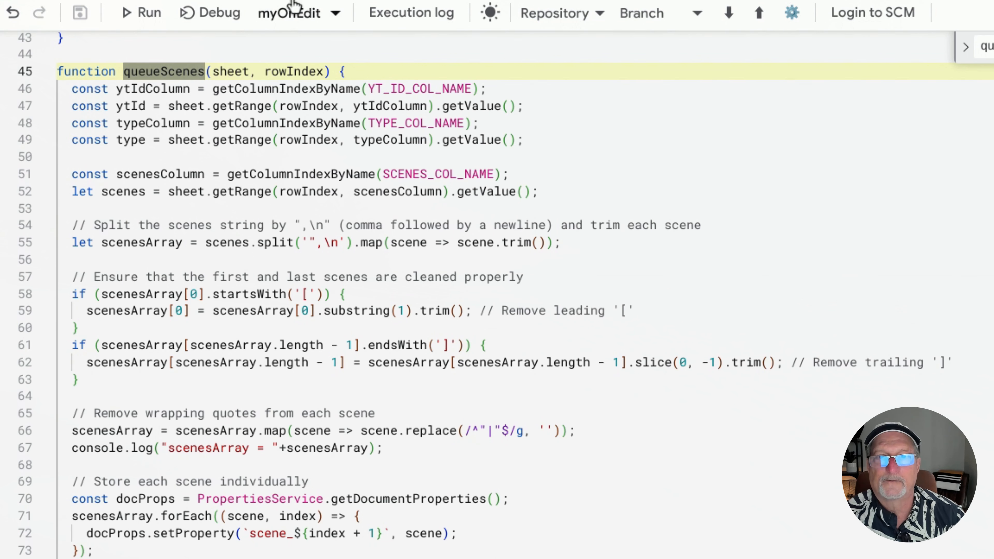
Check the Array YouTube Snippets column in the spreadsheet against the queueScenes code, and return to the script
{"action": "left_click", "coordinate": [90, 1]}
{"action": "left_click", "coordinate": [287, 536]}
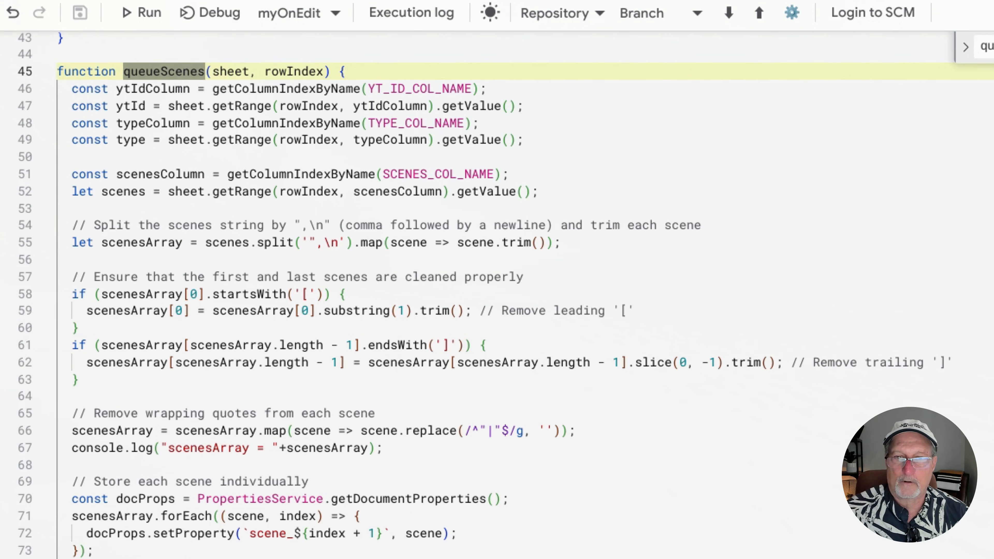
{"action": "scroll", "coordinate": [326, 257], "scroll_direction": "down", "scroll_amount": 5}
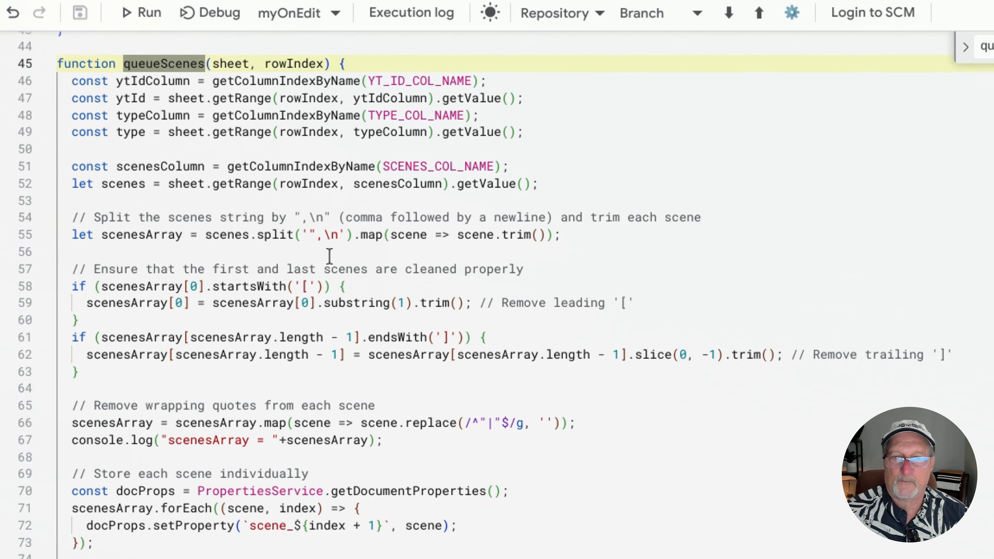
Examine the queueScenes code that stores each scene individually, including the getDocumentProperties call and the scenesArray loop
{"action": "scroll", "coordinate": [309, 268], "scroll_direction": "down", "scroll_amount": 1}
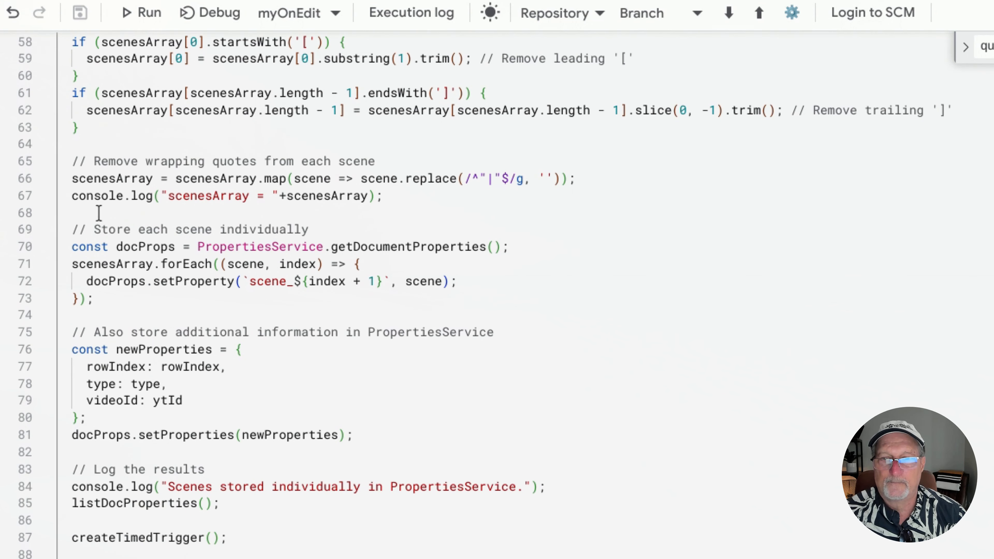
{"action": "left_click_drag", "start_coordinate": [73, 245], "coordinate": [484, 301]}
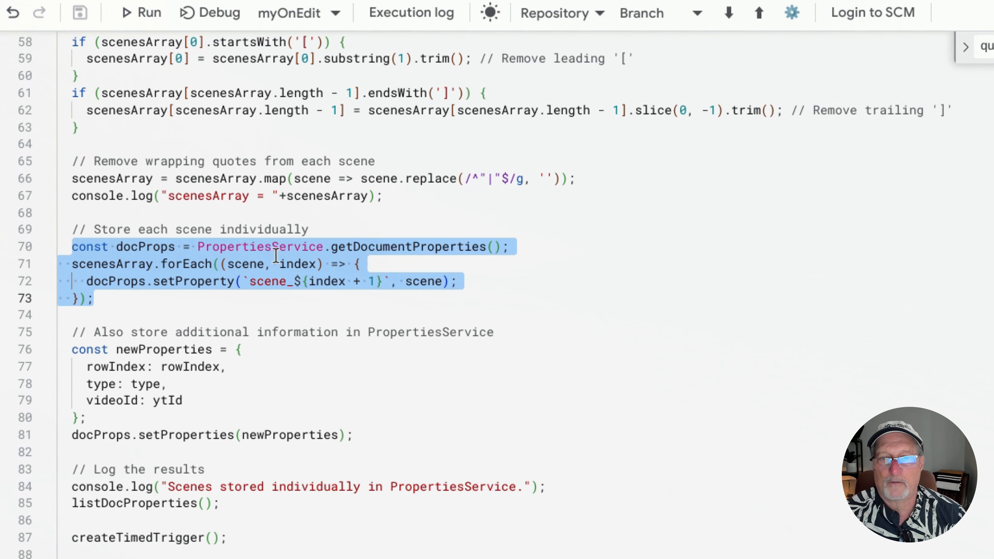
{"action": "double_click", "coordinate": [358, 246]}
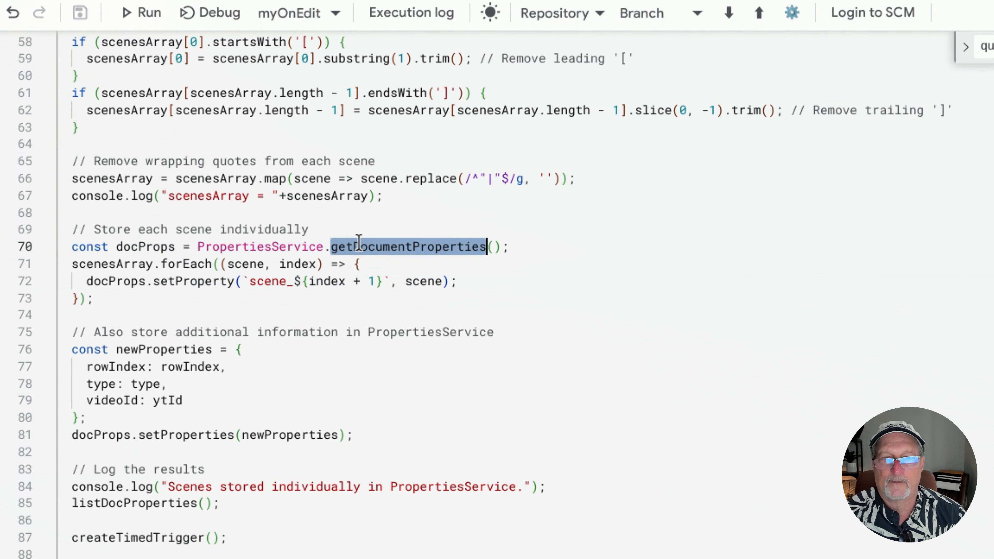
{"action": "double_click", "coordinate": [117, 262]}
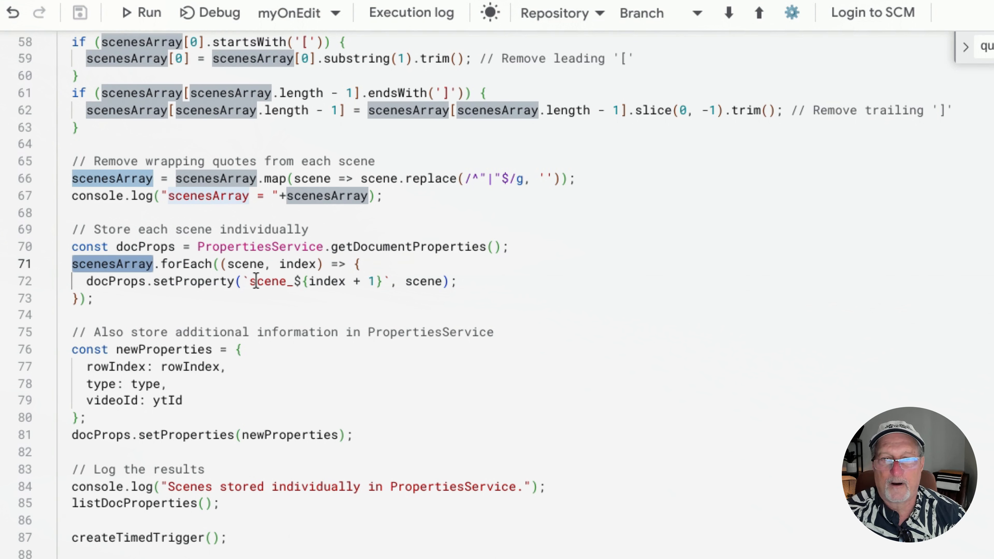
Examine how setProperty numbers each scene key with index + 1, and revisit the getDocumentProperties call that supplies the store
{"action": "left_click_drag", "start_coordinate": [251, 282], "coordinate": [285, 283]}
{"action": "left_click", "coordinate": [326, 281]}
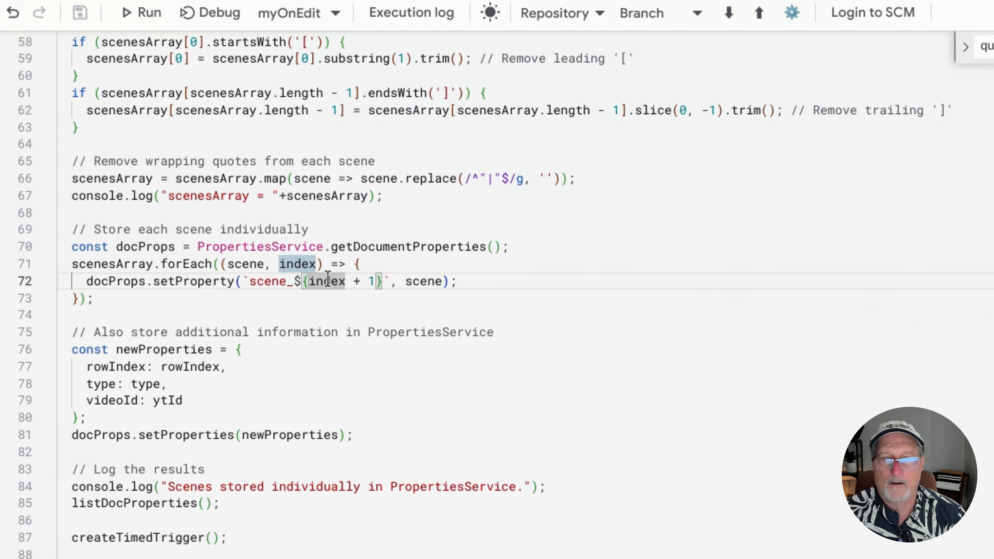
{"action": "left_click", "coordinate": [394, 312]}
{"action": "left_click", "coordinate": [325, 285]}
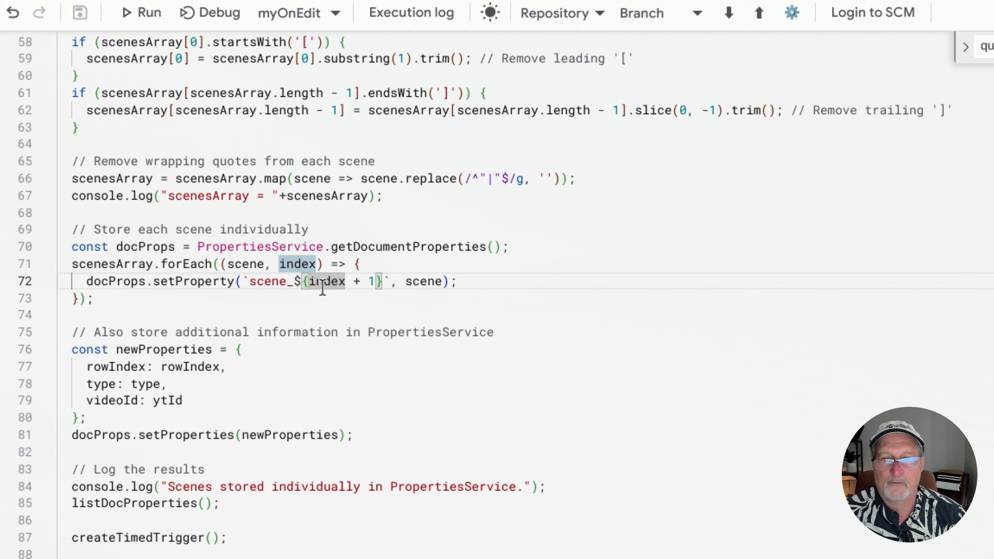
{"action": "left_click", "coordinate": [317, 313]}
{"action": "left_click", "coordinate": [326, 288]}
{"action": "left_click", "coordinate": [325, 311]}
{"action": "left_click", "coordinate": [325, 287]}
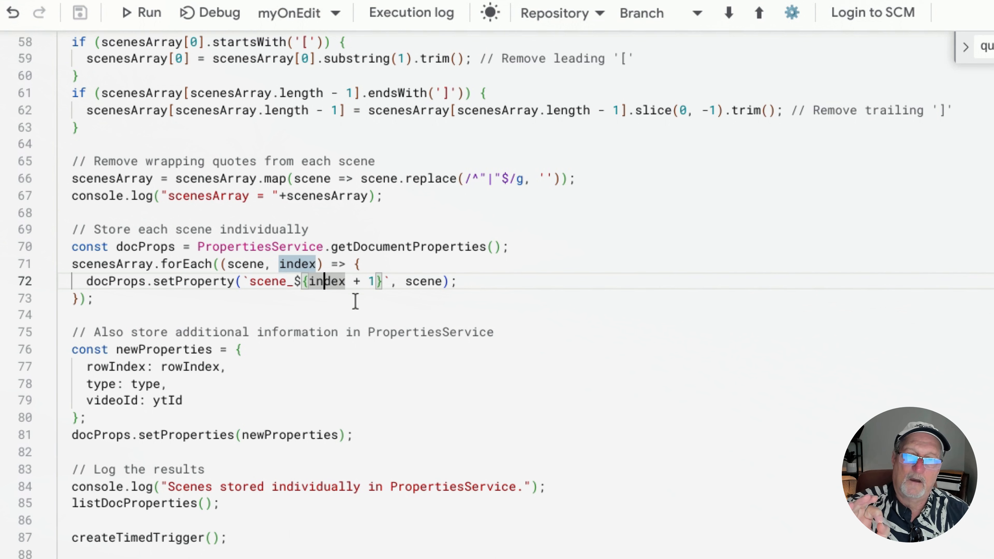
{"action": "double_click", "coordinate": [367, 249]}
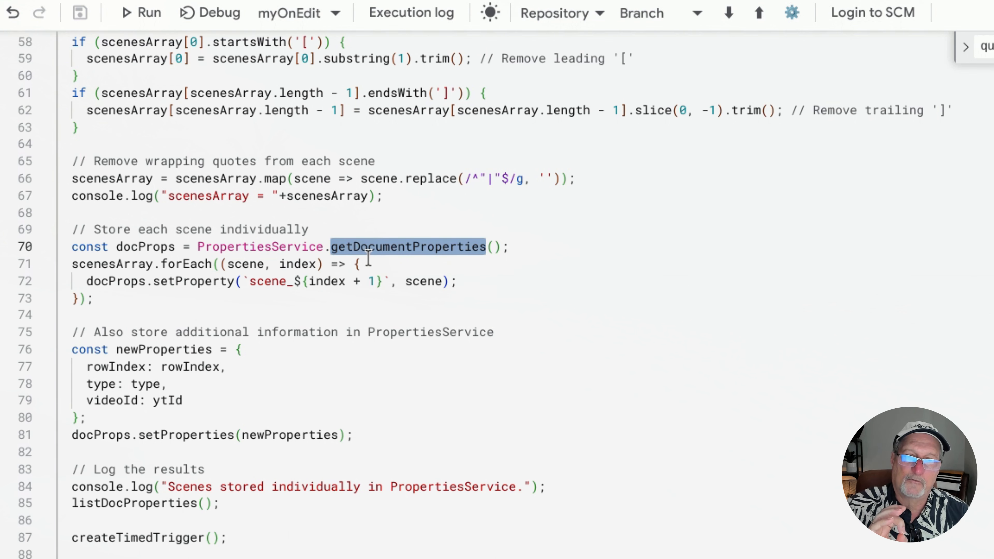
{"action": "left_click", "coordinate": [319, 315]}
Examine the newProperties object with rowIndex, type and videoId, and the docProps.setProperties call that saves it
{"action": "scroll", "coordinate": [303, 319], "scroll_direction": "down", "scroll_amount": 3}
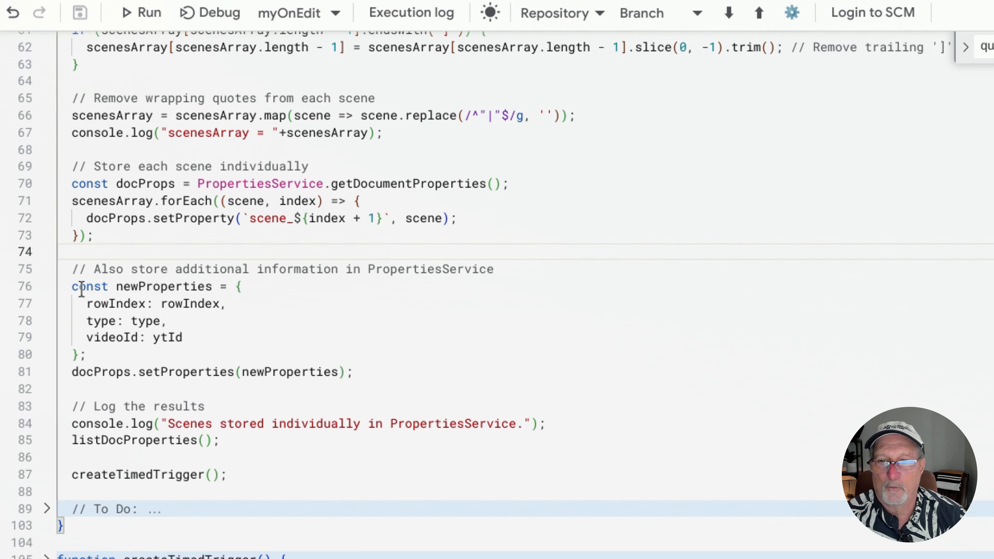
{"action": "left_click_drag", "start_coordinate": [72, 287], "coordinate": [341, 382]}
{"action": "left_click", "coordinate": [200, 359]}
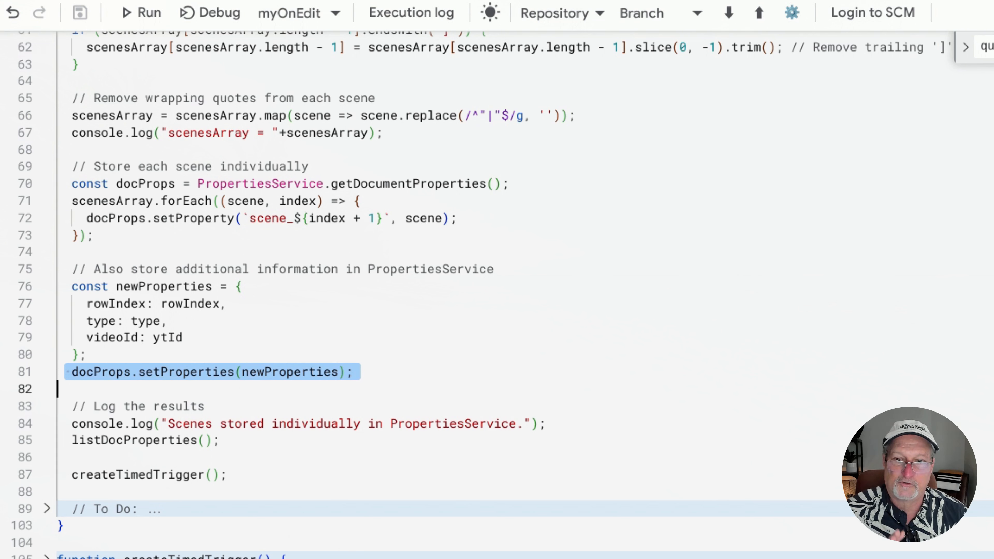
{"action": "left_click", "coordinate": [376, 371]}
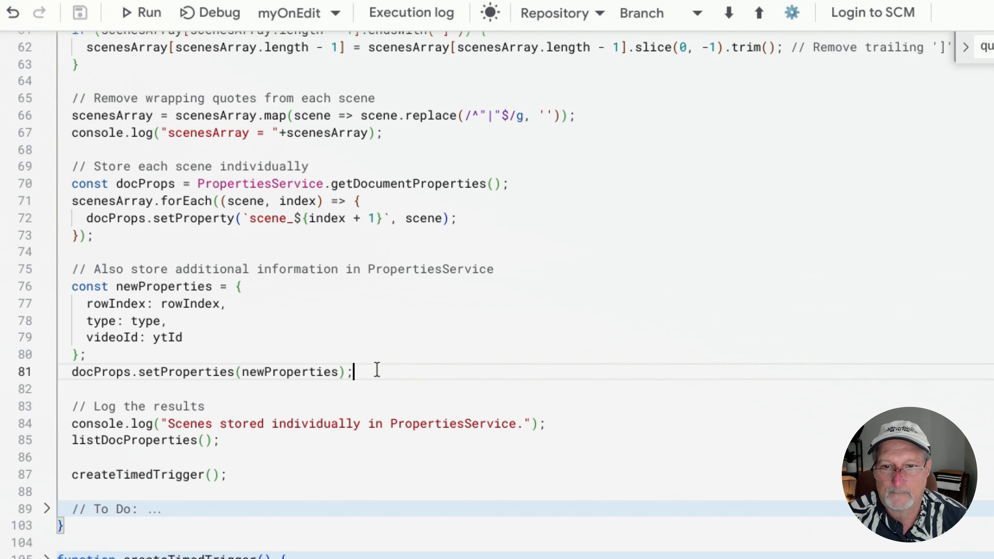
Find the definition of createTimedTrigger from its call in queueScenes, and unfold the whole function body
{"action": "double_click", "coordinate": [173, 469]}
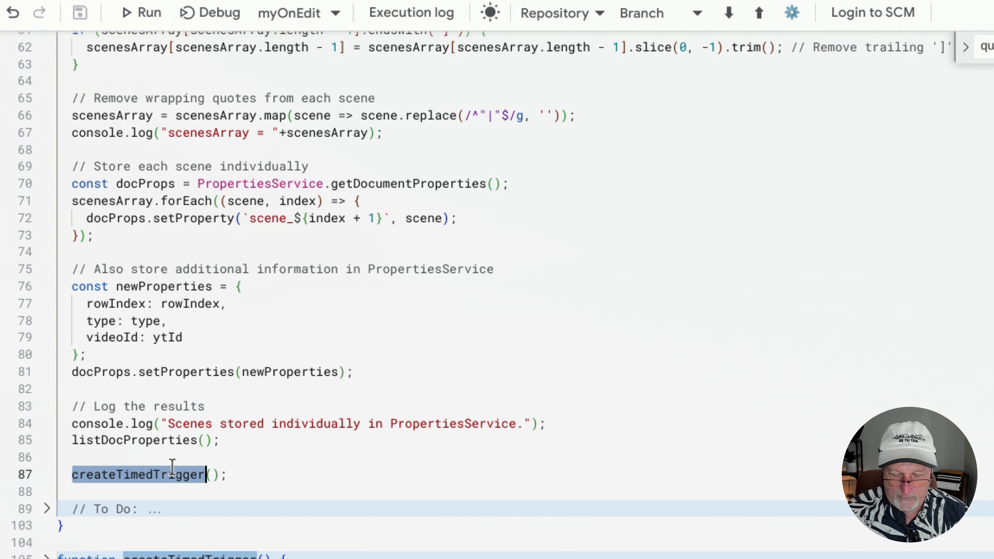
{"action": "key", "text": "ctrl+f"}
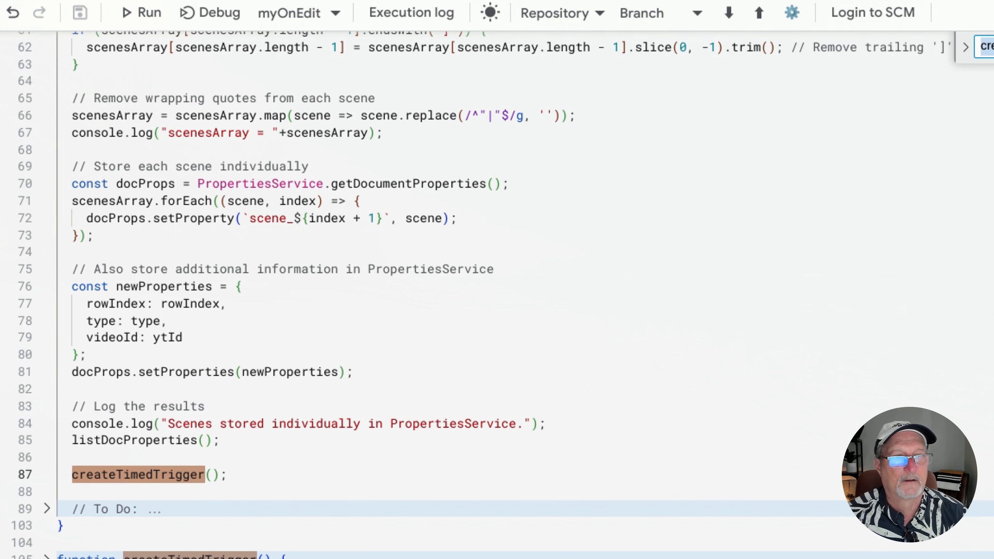
{"action": "key", "text": "Return"}
{"action": "scroll", "coordinate": [567, 505], "scroll_direction": "down", "scroll_amount": 8}
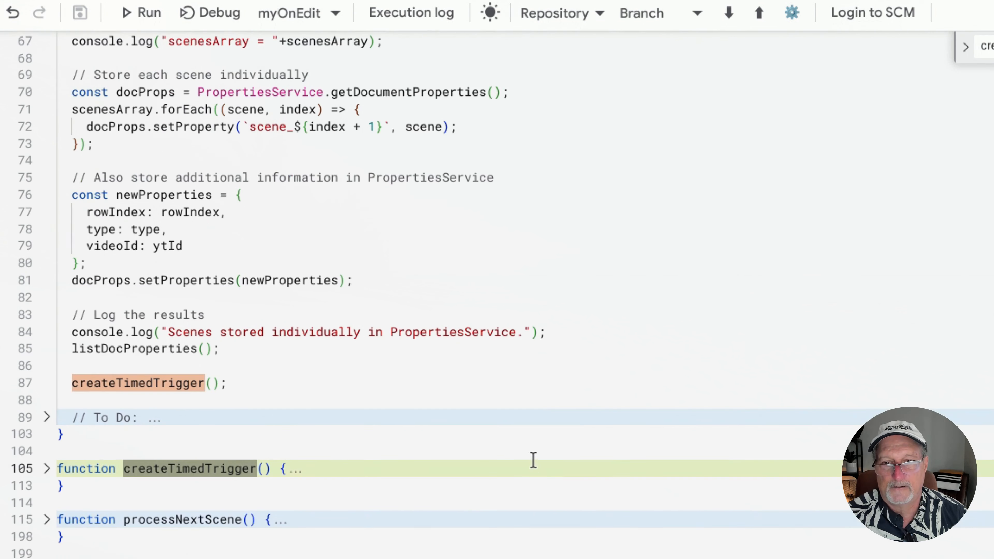
{"action": "left_click", "coordinate": [47, 187]}
{"action": "left_click", "coordinate": [45, 223]}
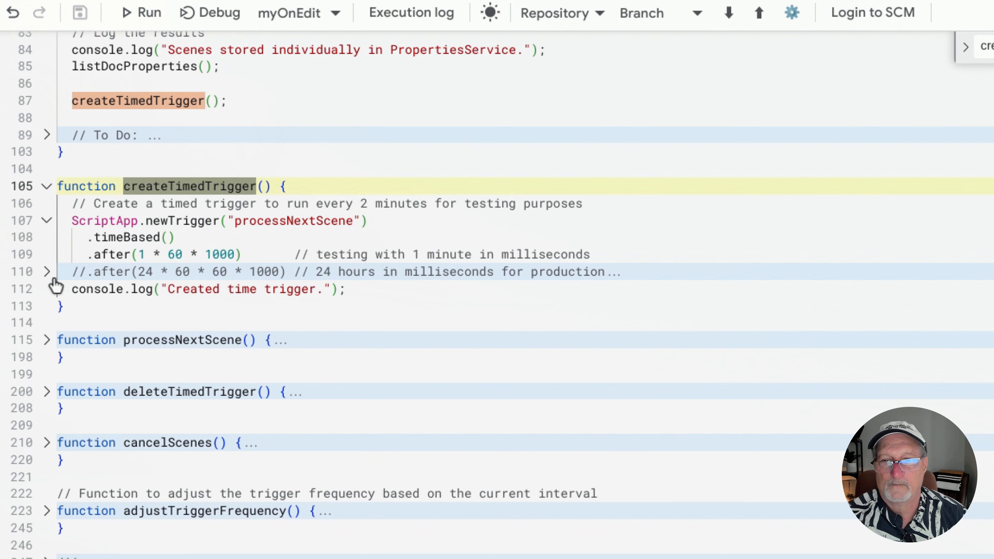
{"action": "left_click", "coordinate": [47, 273]}
Examine the ScriptApp.newTrigger call in createTimedTrigger and the processNextScene function that it names
{"action": "left_click_drag", "start_coordinate": [72, 221], "coordinate": [383, 224]}
{"action": "left_click", "coordinate": [383, 224]}
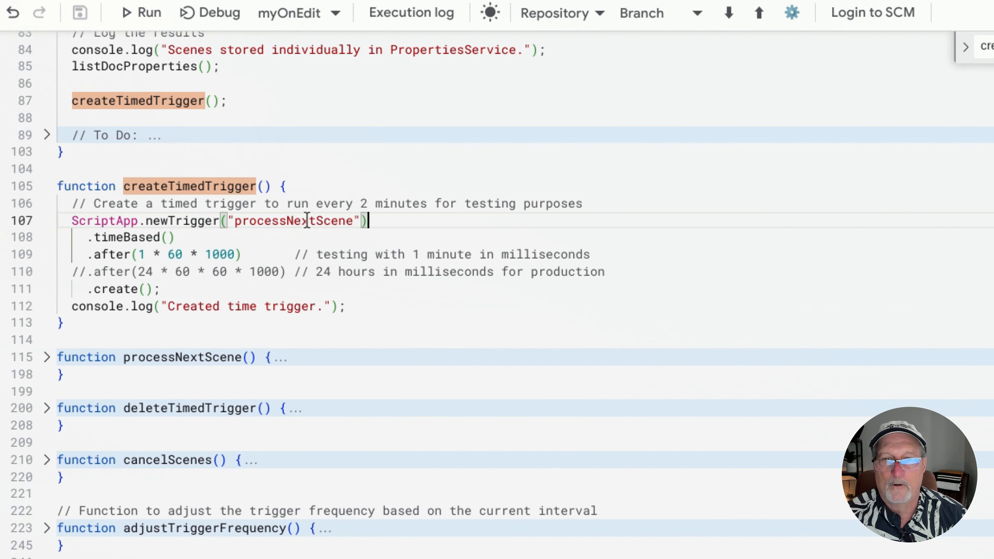
{"action": "double_click", "coordinate": [293, 221]}
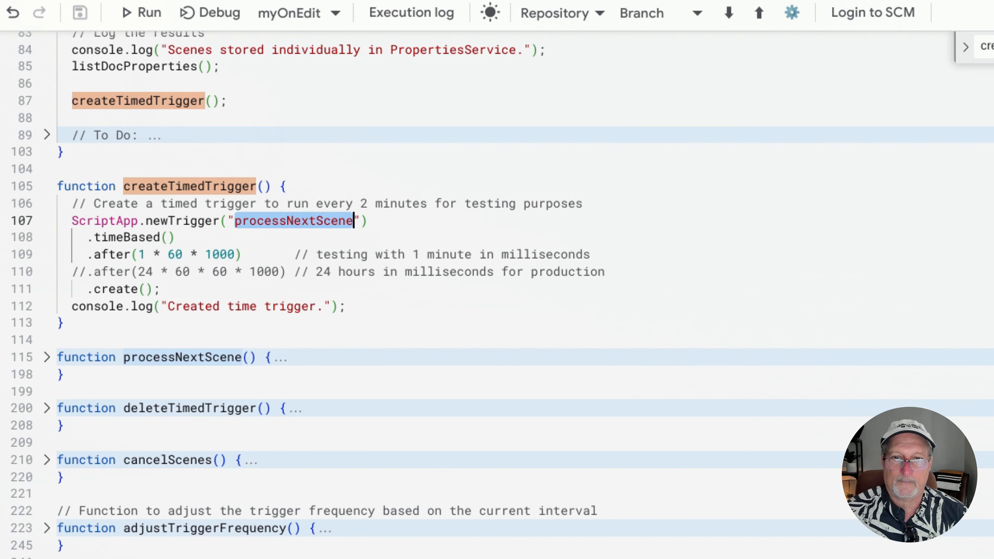
{"action": "double_click", "coordinate": [172, 358]}
Compare the 1-minute testing interval in createTimedTrigger with the commented-out 24-hour production interval
{"action": "left_click", "coordinate": [116, 255]}
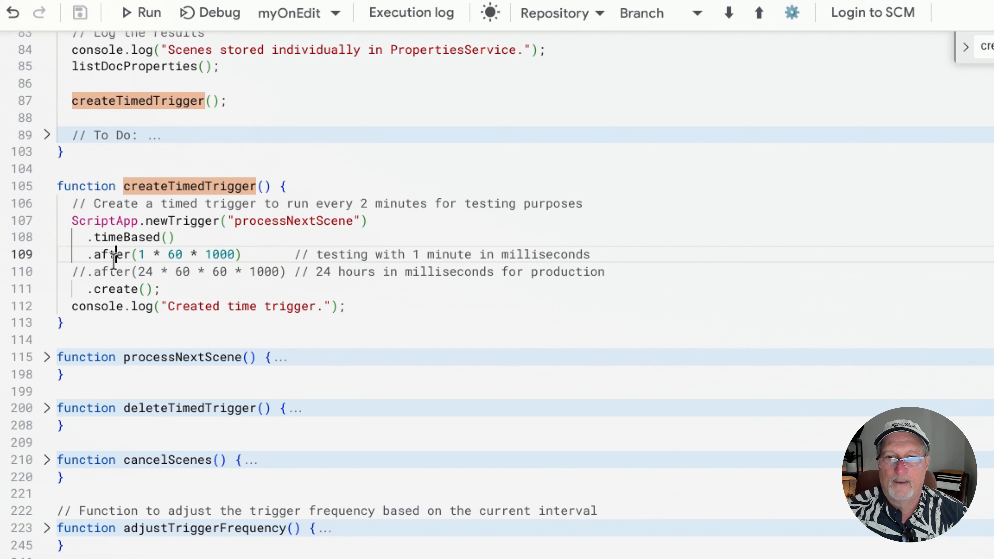
{"action": "left_click", "coordinate": [87, 255]}
{"action": "left_click_drag", "start_coordinate": [86, 254], "coordinate": [589, 252]}
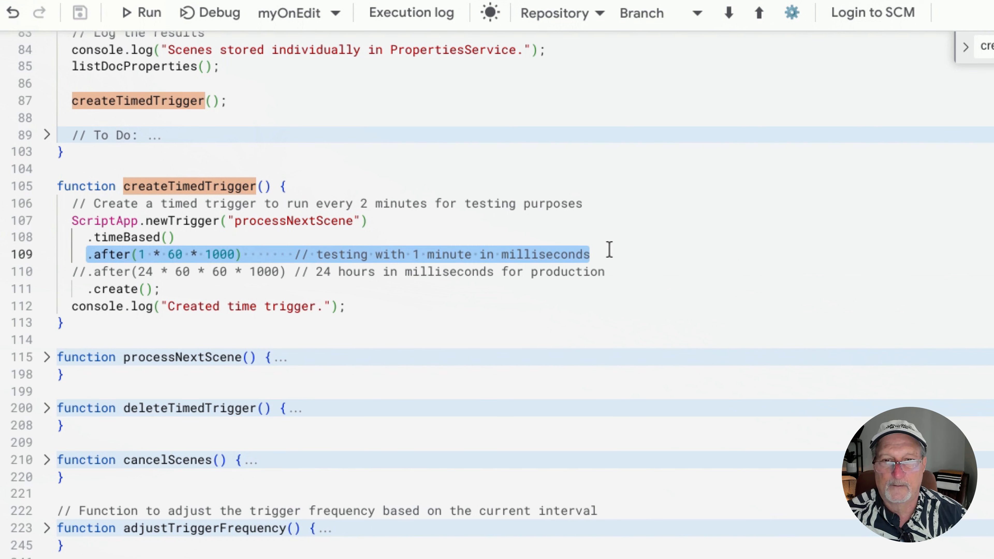
{"action": "left_click", "coordinate": [86, 271]}
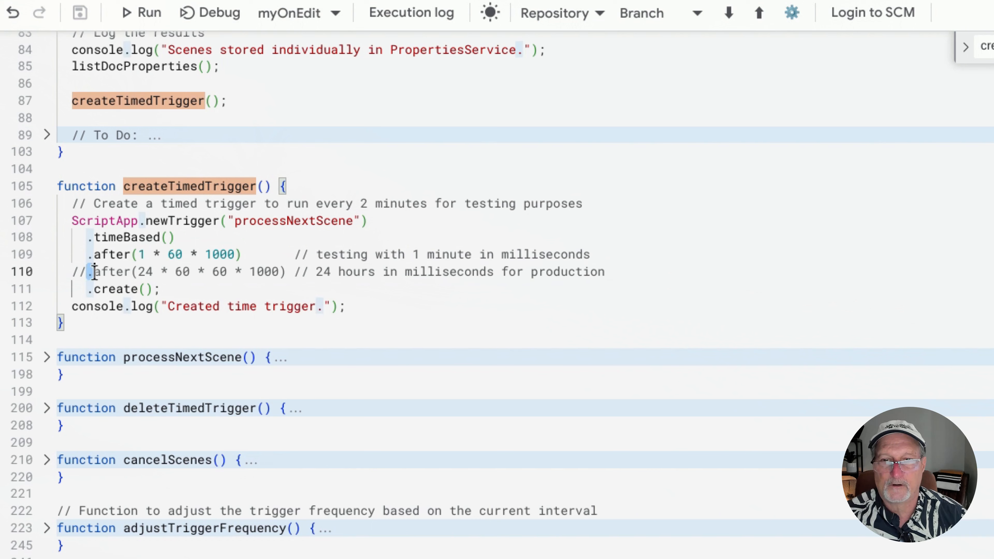
{"action": "left_click_drag", "start_coordinate": [86, 271], "coordinate": [398, 284]}
{"action": "left_click_drag", "start_coordinate": [580, 283], "coordinate": [623, 277]}
{"action": "left_click", "coordinate": [623, 278]}
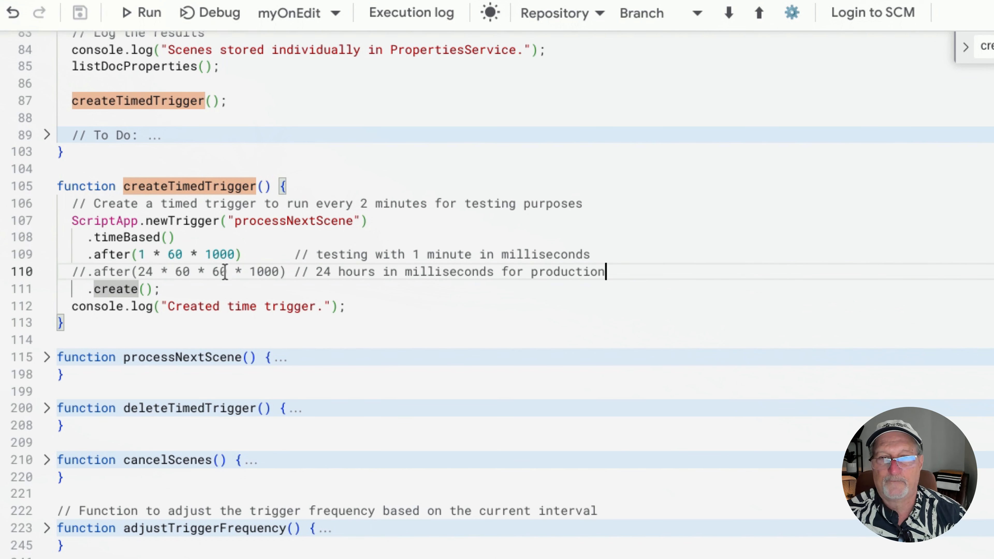
Follow the trigger's processNextScene reference into that function and examine how it retrieves the stored videoId, type and rowIndex
{"action": "double_click", "coordinate": [270, 225]}
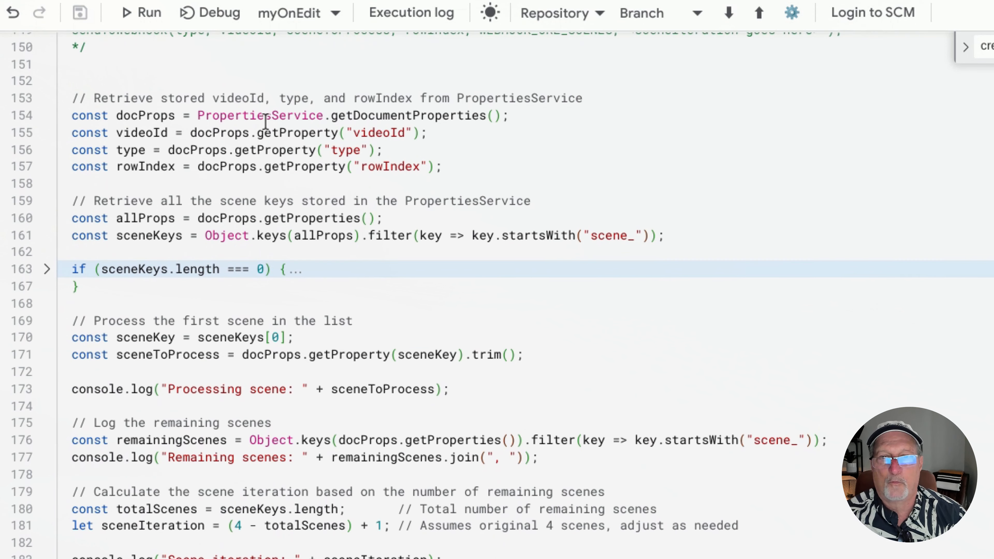
{"action": "double_click", "coordinate": [268, 116]}
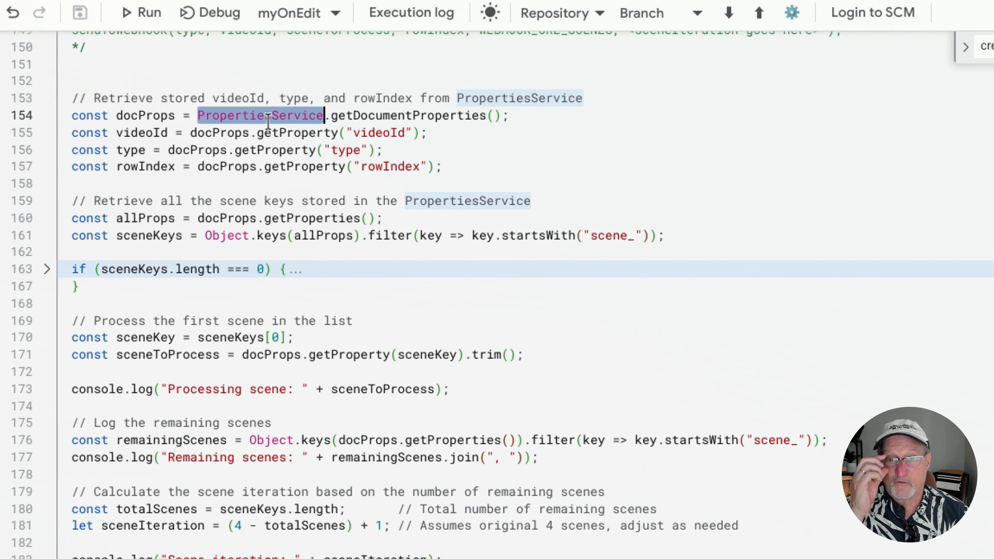
{"action": "double_click", "coordinate": [139, 133]}
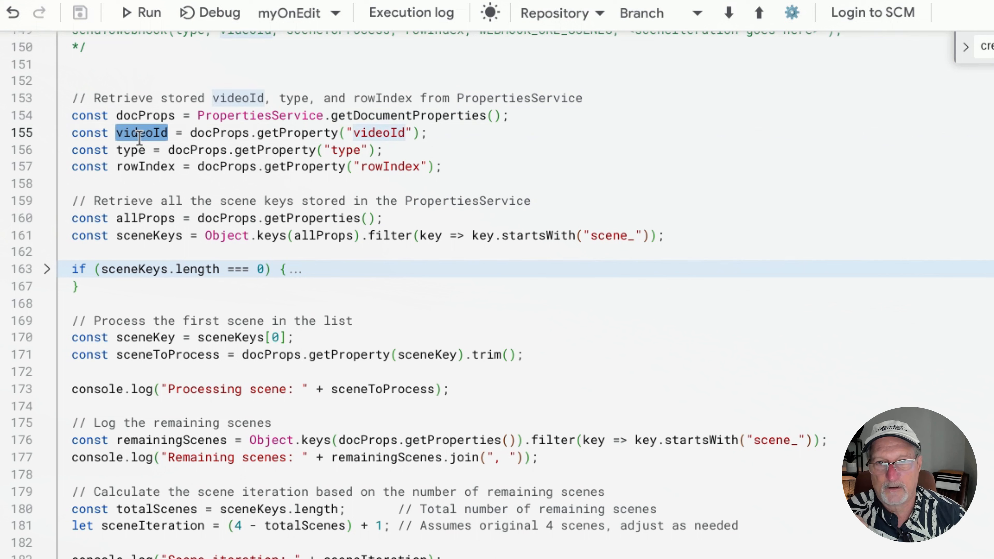
{"action": "left_click", "coordinate": [133, 151]}
{"action": "double_click", "coordinate": [134, 151]}
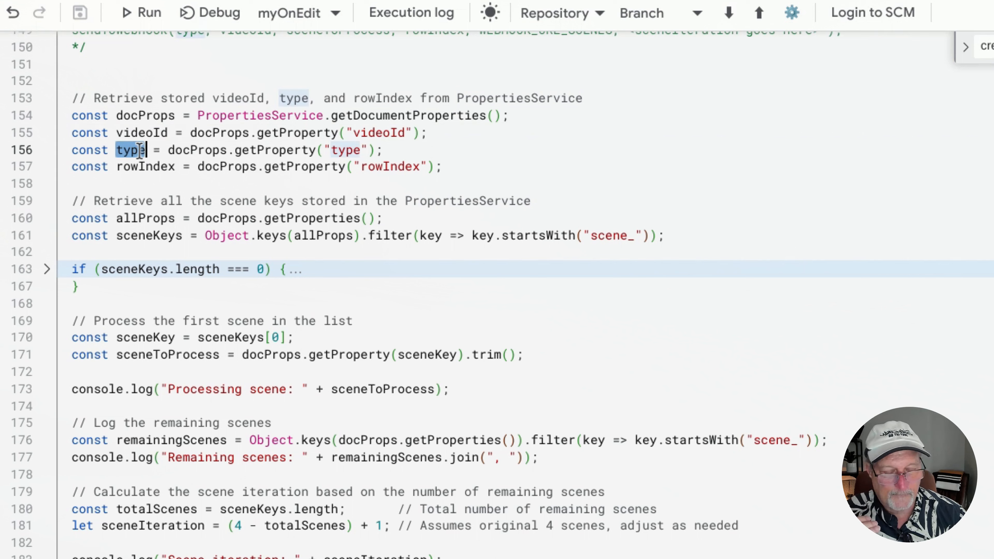
{"action": "double_click", "coordinate": [149, 167]}
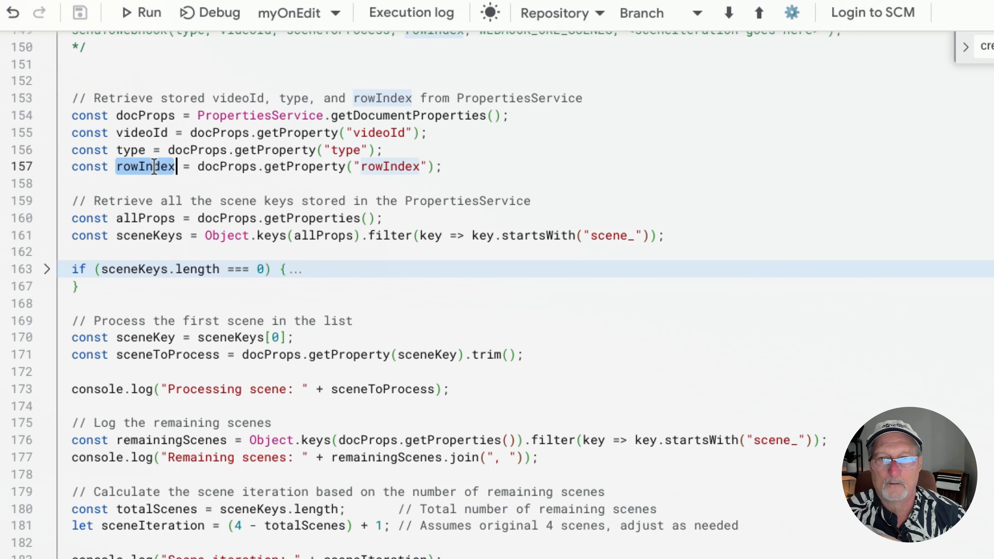
Examine how allProps and sceneKeys collect the stored scene keys, and unfold the check for sceneKeys.length === 0
{"action": "double_click", "coordinate": [148, 218]}
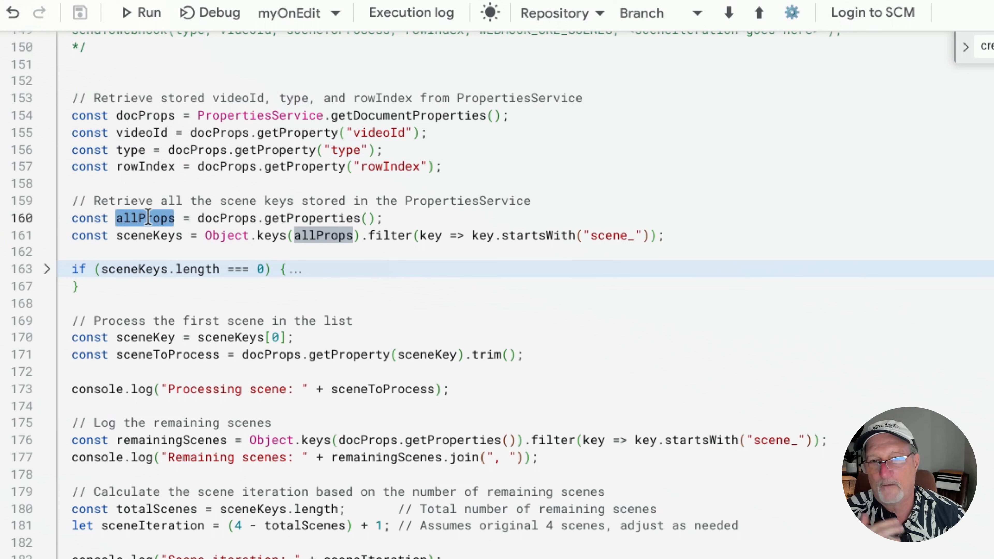
{"action": "double_click", "coordinate": [142, 234]}
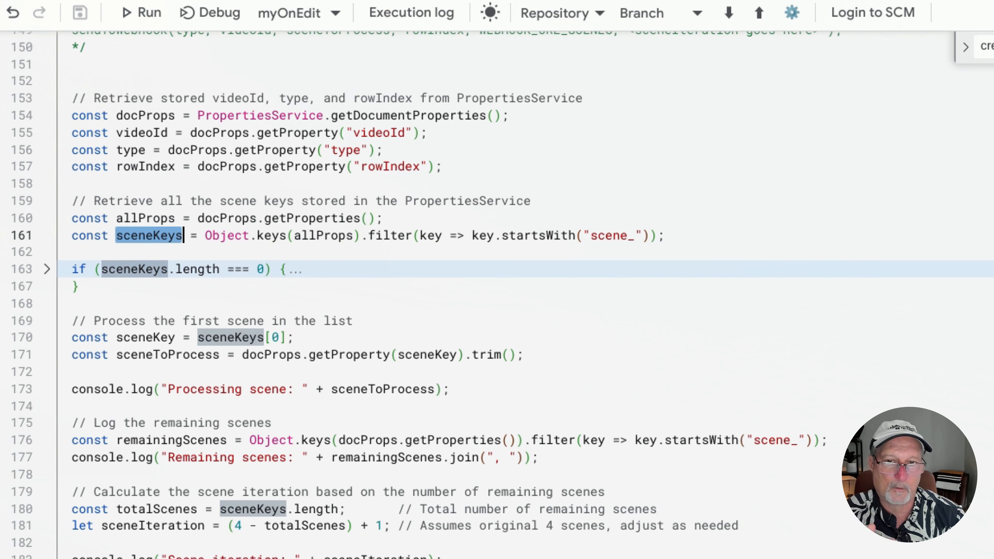
{"action": "left_click", "coordinate": [46, 269]}
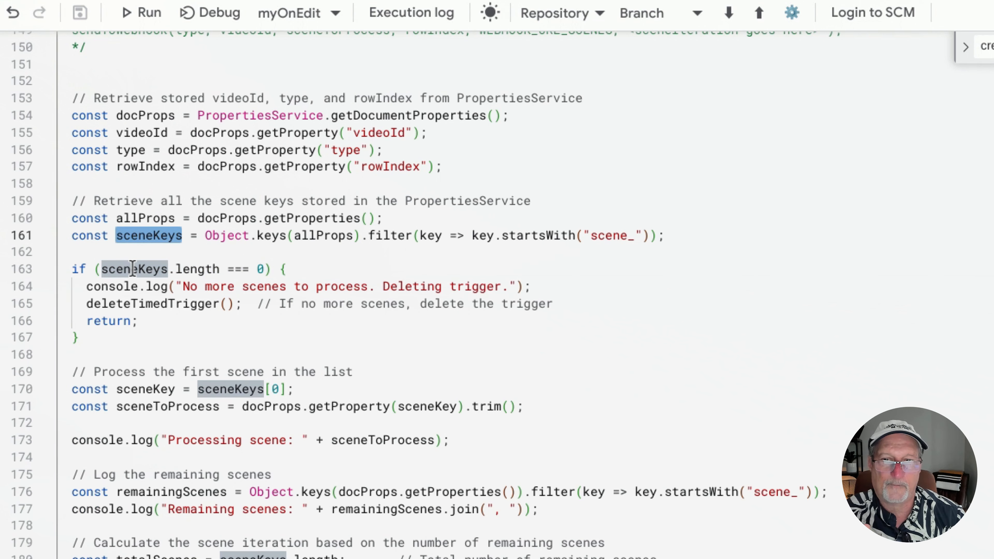
{"action": "double_click", "coordinate": [130, 266]}
{"action": "scroll", "coordinate": [130, 266], "scroll_direction": "down", "scroll_amount": 5}
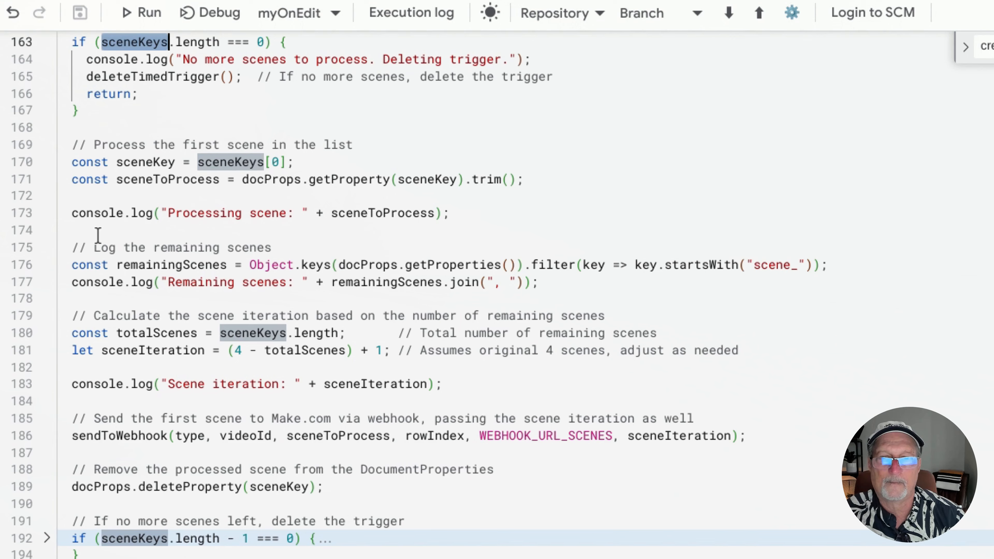
Examine how processNextScene takes the first entry of sceneKeys, reads it into sceneToProcess and logs it
{"action": "scroll", "coordinate": [96, 235], "scroll_direction": "down", "scroll_amount": 1}
{"action": "double_click", "coordinate": [230, 106]}
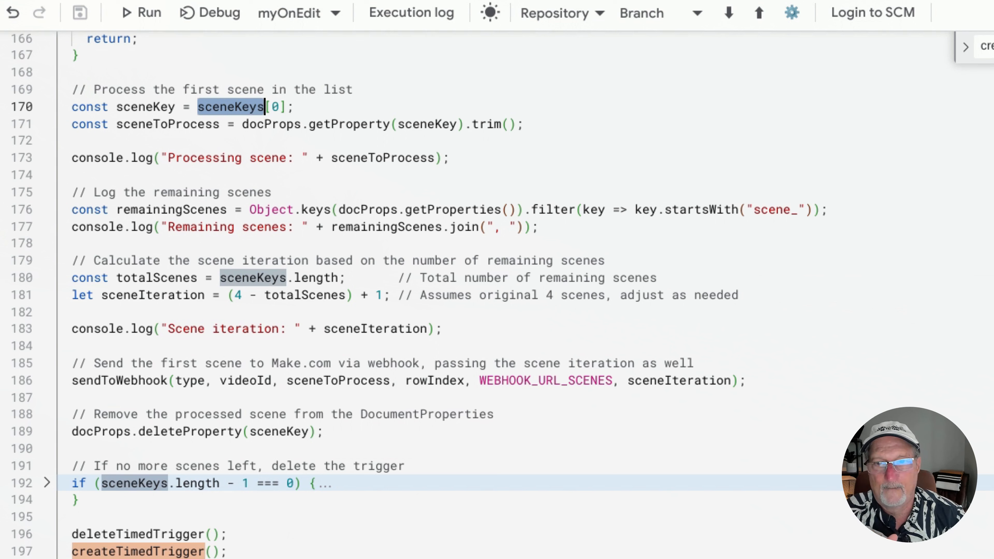
{"action": "double_click", "coordinate": [176, 124]}
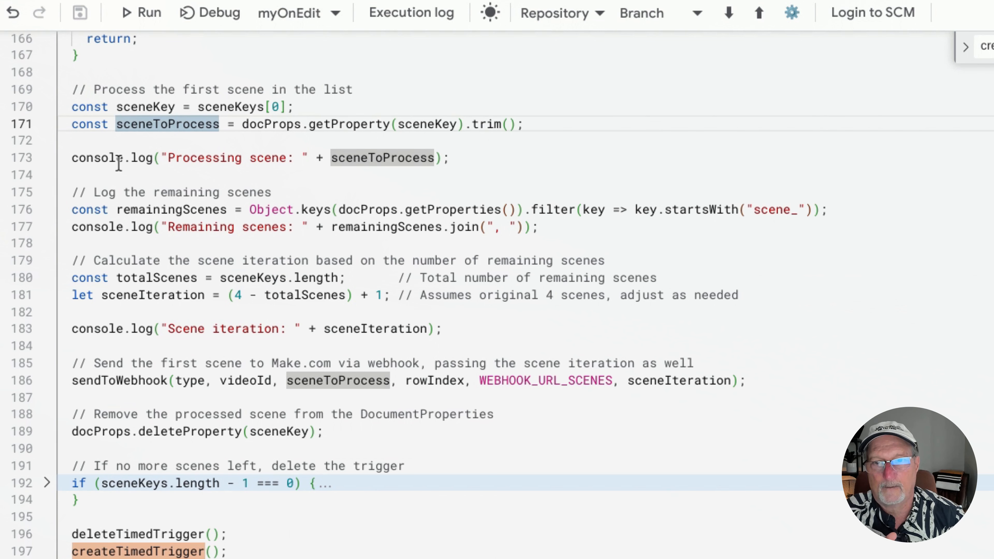
{"action": "double_click", "coordinate": [102, 157]}
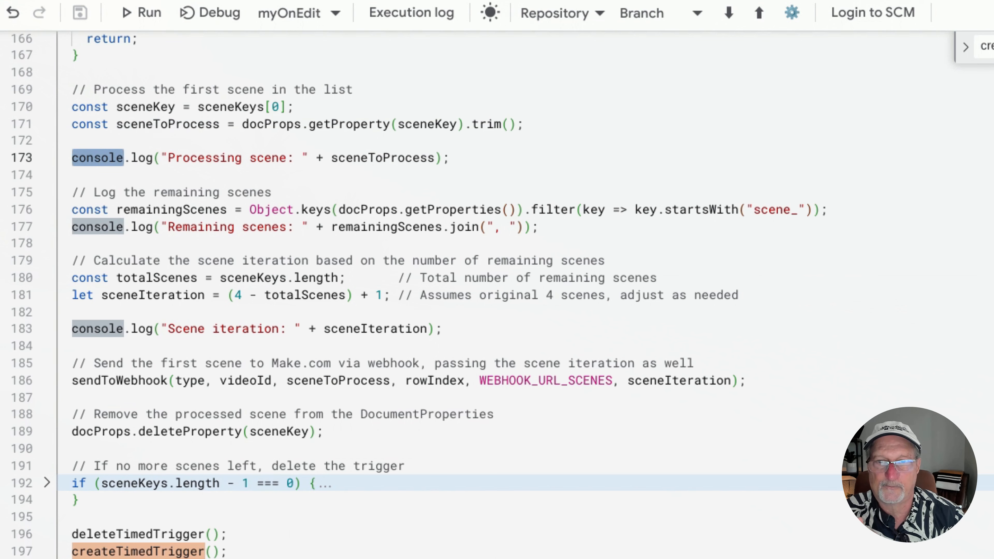
Examine how remainingScenes is filtered from the document properties and written to the log
{"action": "scroll", "coordinate": [157, 183], "scroll_direction": "down", "scroll_amount": 1}
{"action": "double_click", "coordinate": [157, 181]}
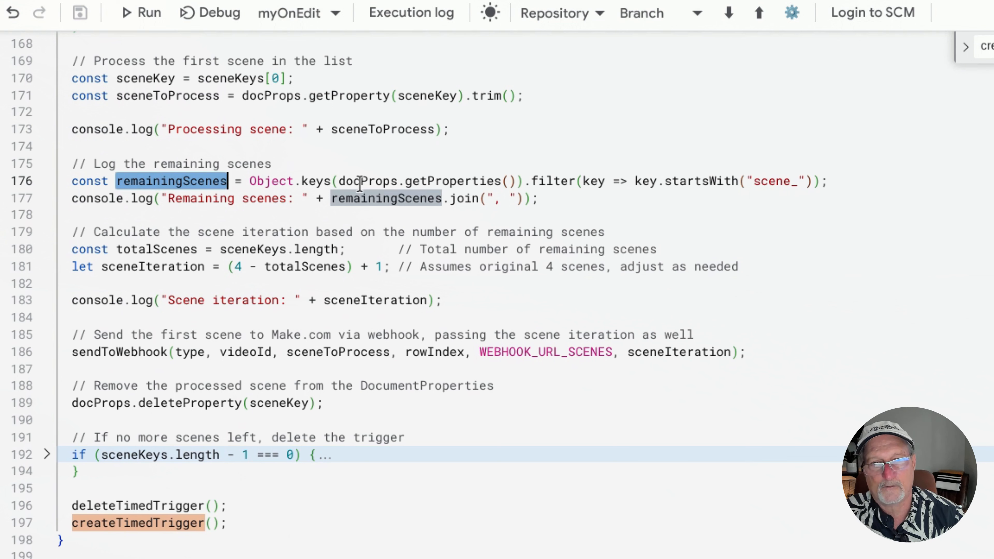
{"action": "double_click", "coordinate": [360, 198]}
{"action": "left_click", "coordinate": [434, 215]}
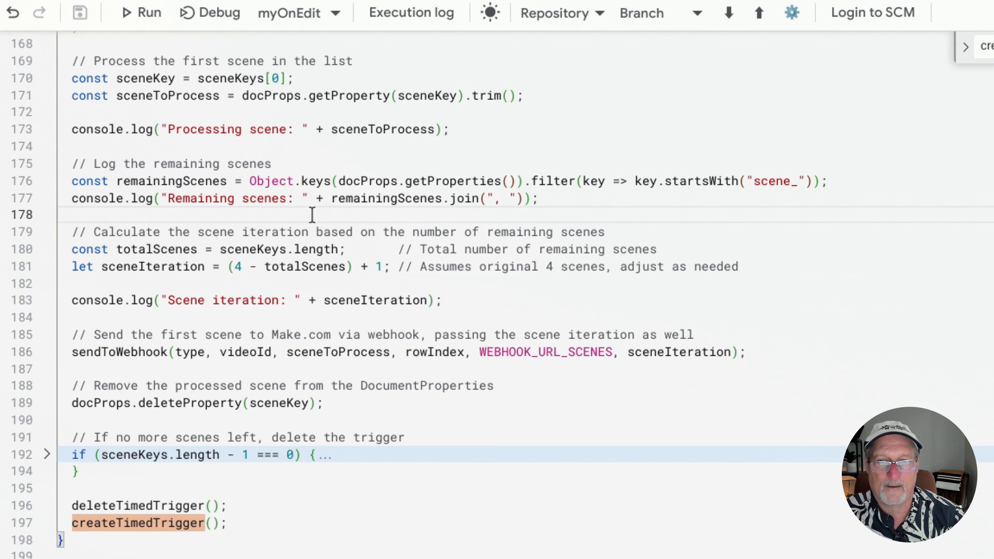
Examine the sceneIteration calculation based on totalScenes, and where its value is used
{"action": "scroll", "coordinate": [189, 226], "scroll_direction": "down", "scroll_amount": 1}
{"action": "left_click", "coordinate": [189, 226]}
{"action": "double_click", "coordinate": [189, 226]}
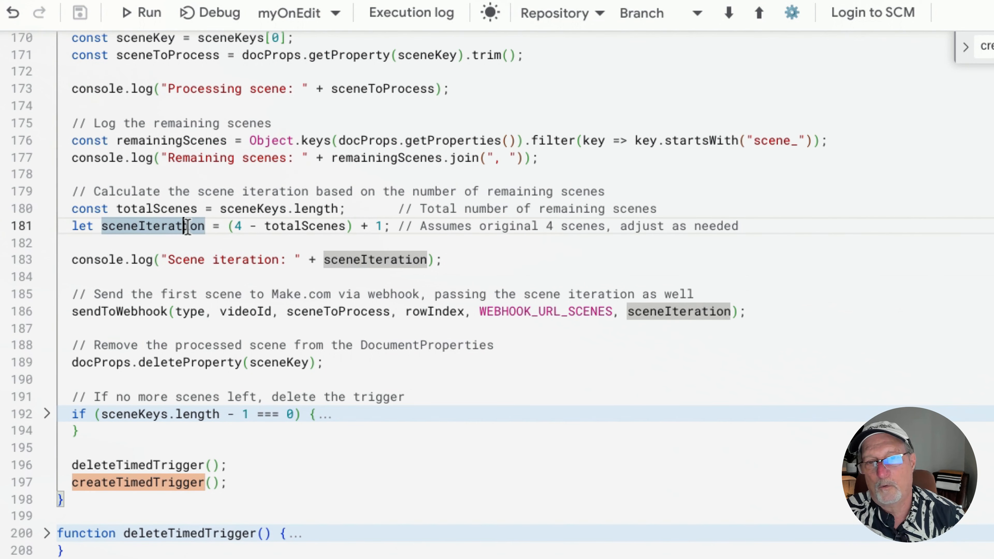
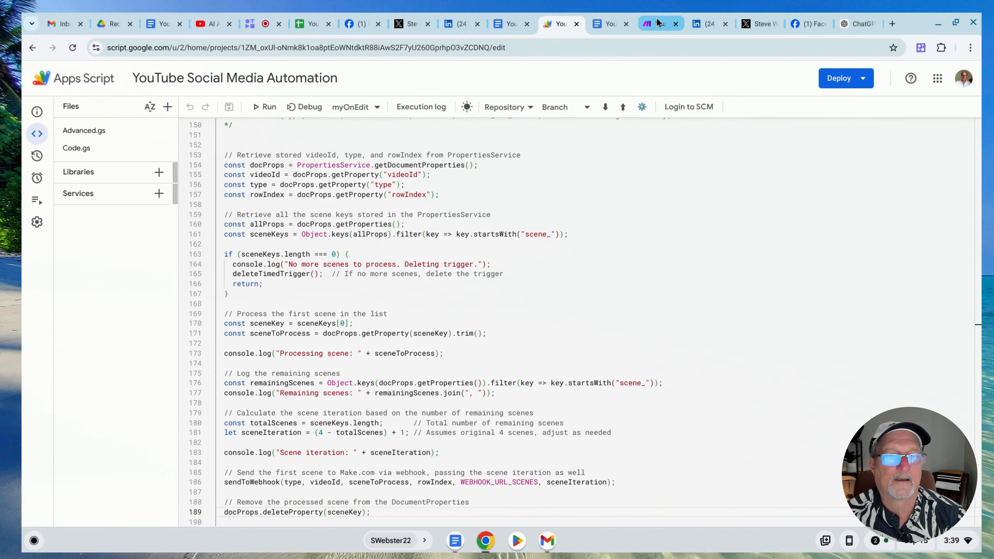
Switch to Make and open the "YouTube SCENE to Social Media (webhook)" scenario diagram in the editor
{"action": "left_click", "coordinate": [642, 38]}
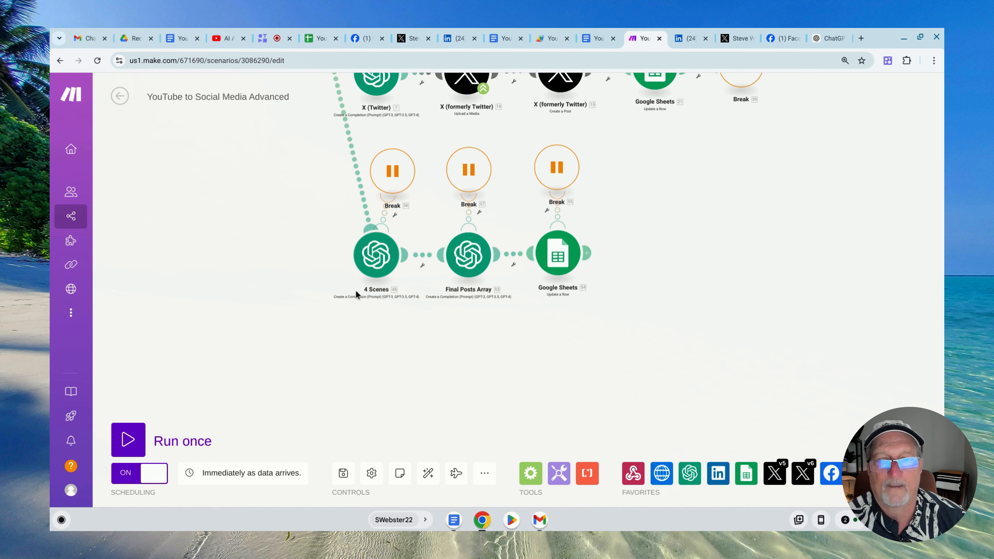
{"action": "scroll", "coordinate": [310, 280], "scroll_direction": "down", "scroll_amount": 4}
{"action": "scroll", "coordinate": [310, 279], "scroll_direction": "down", "scroll_amount": 3}
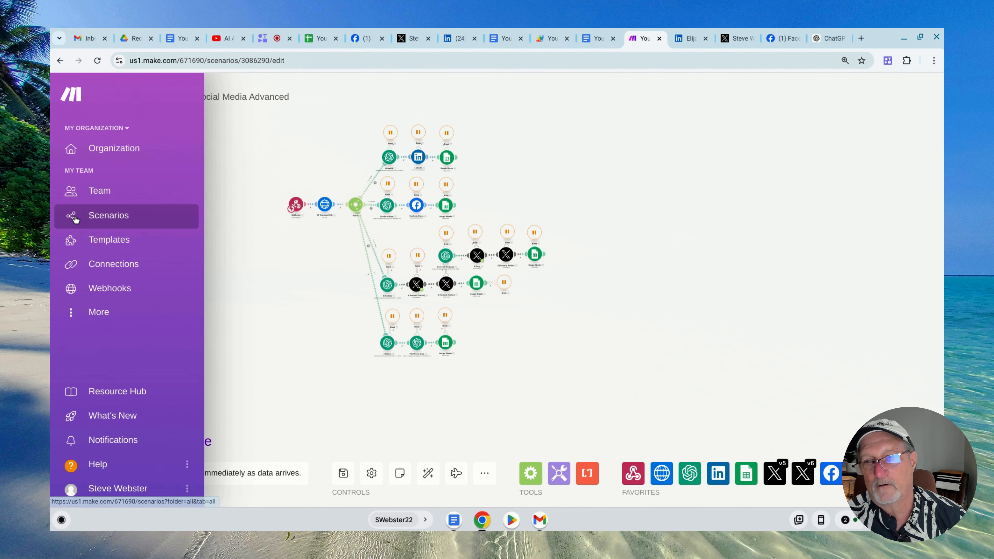
{"action": "left_click", "coordinate": [75, 216]}
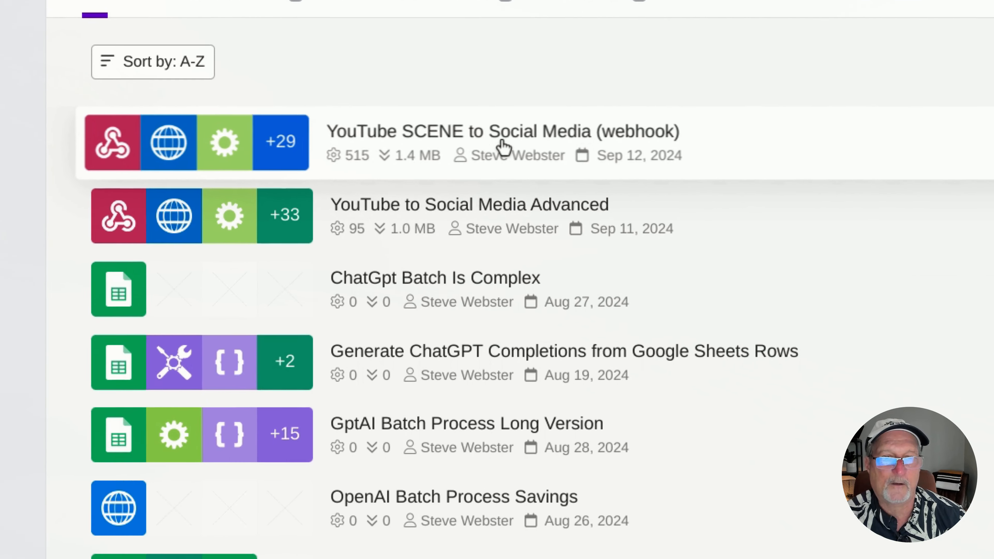
{"action": "left_click", "coordinate": [495, 203]}
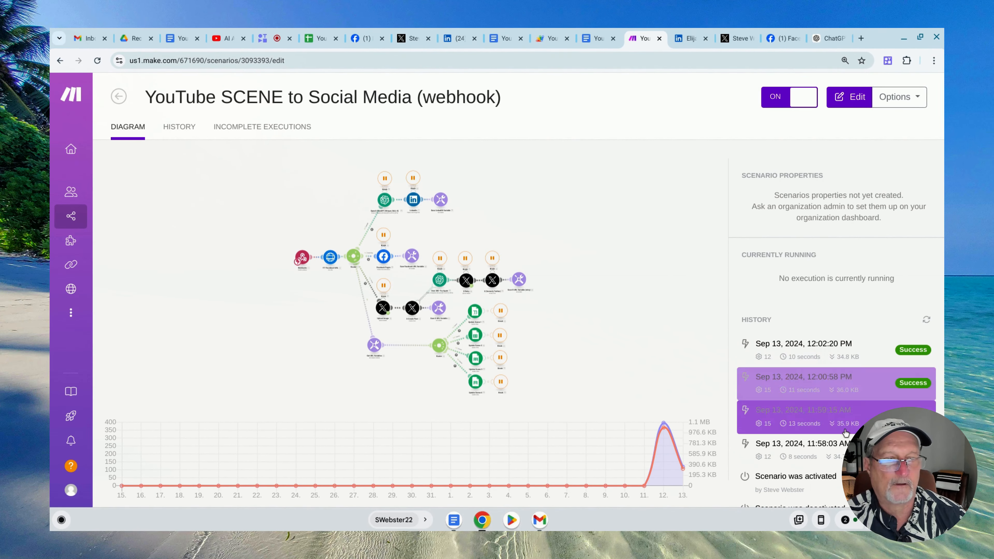
{"action": "left_click", "coordinate": [280, 313]}
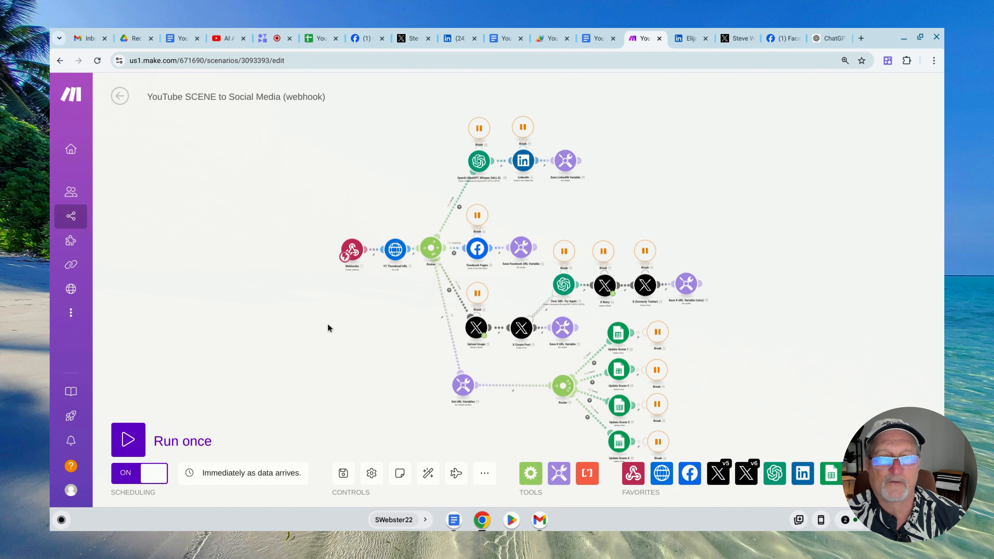
{"action": "left_click_drag", "start_coordinate": [361, 331], "coordinate": [254, 283]}
{"action": "scroll", "coordinate": [246, 281], "scroll_direction": "up", "scroll_amount": 6}
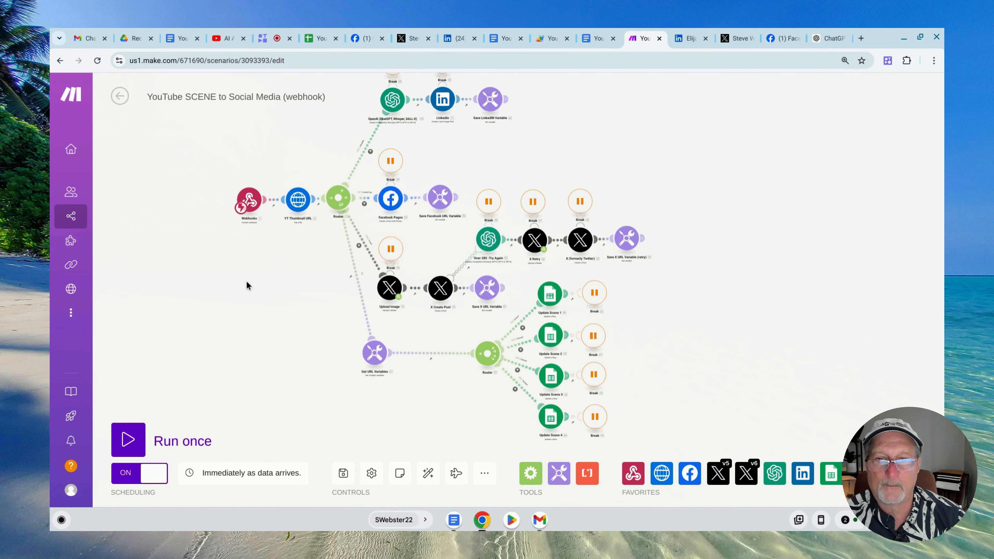
{"action": "left_click_drag", "start_coordinate": [346, 259], "coordinate": [300, 325]}
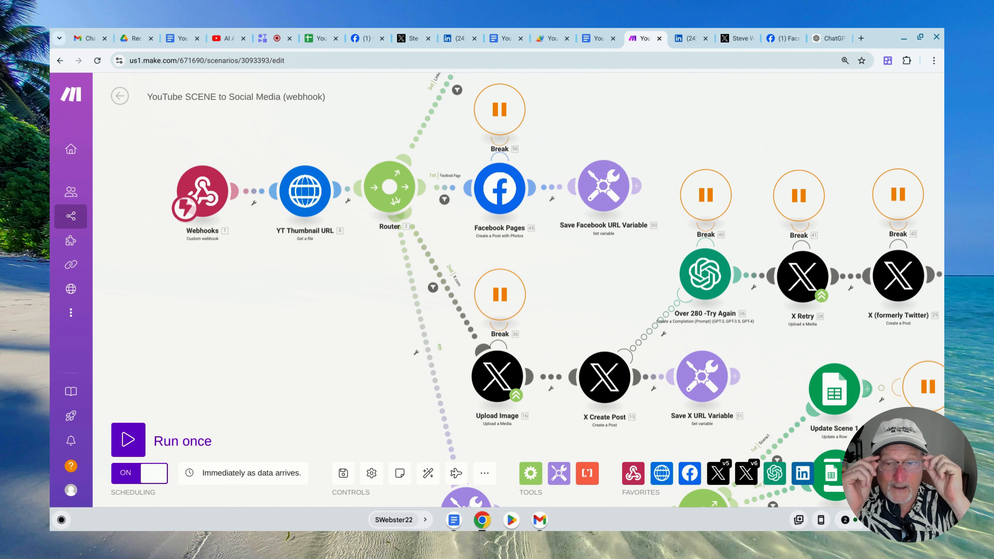
Switch to the Google Sheet and examine the first snippet in row 3's Array YouTube Snippets cell
{"action": "left_click", "coordinate": [324, 36]}
{"action": "double_click", "coordinate": [358, 247]}
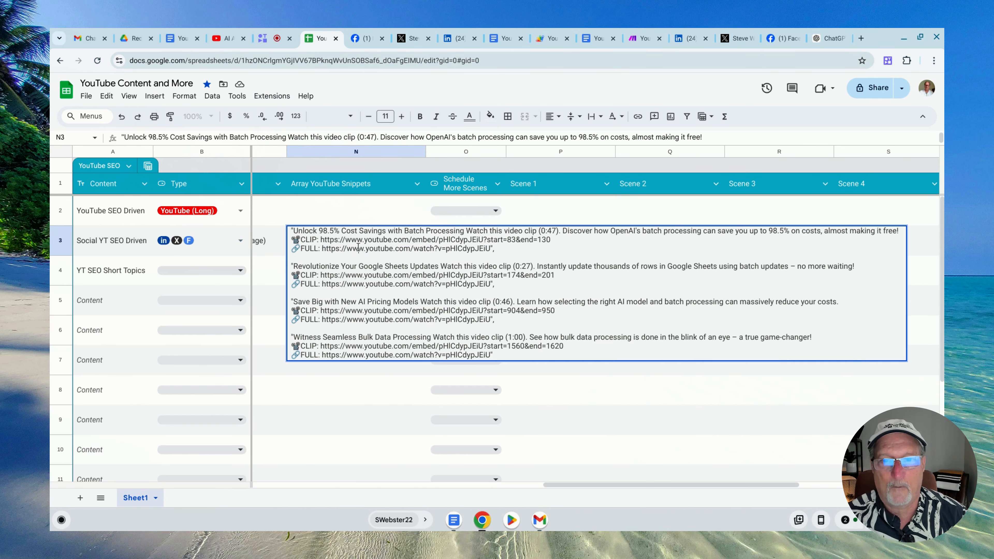
{"action": "left_click_drag", "start_coordinate": [291, 231], "coordinate": [524, 258]}
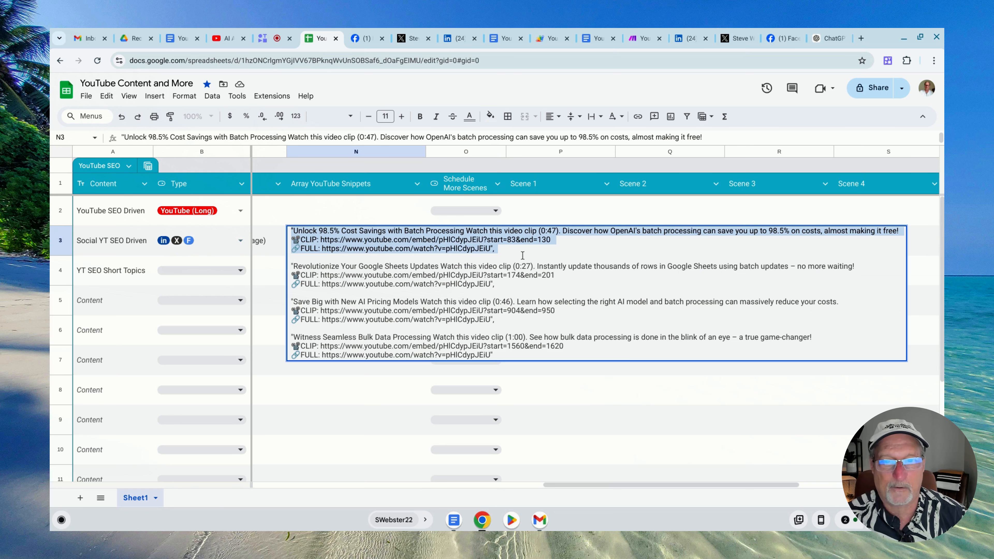
{"action": "left_click", "coordinate": [375, 383]}
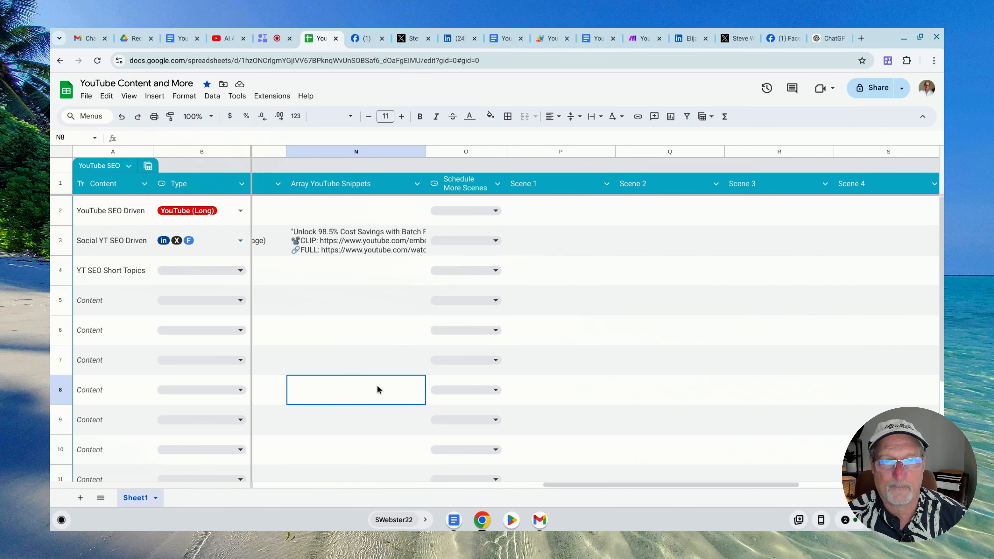
Return to Make and examine the YT Thumbnail URL module's address and the router's LinkedIn, Facebook Pages and X branches
{"action": "left_click", "coordinate": [635, 38]}
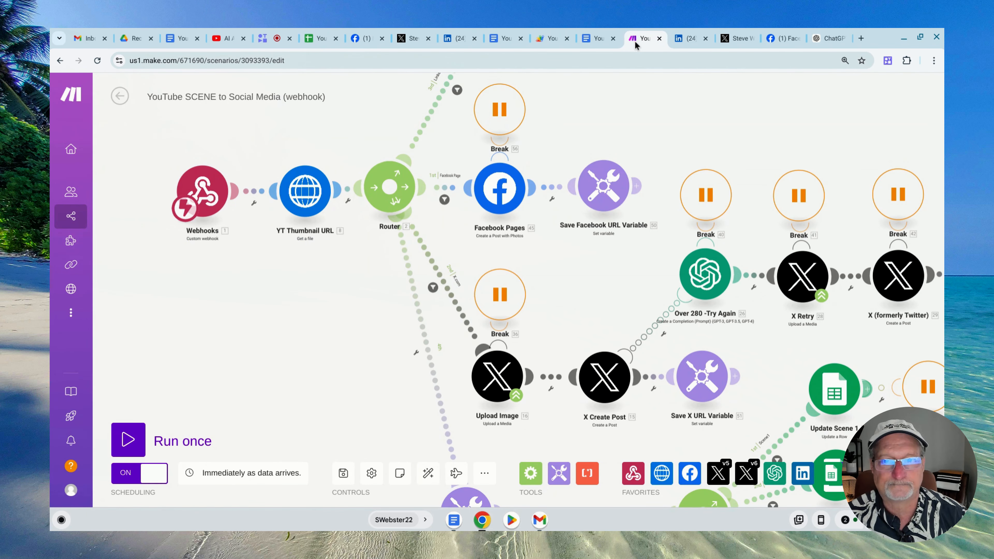
{"action": "left_click", "coordinate": [304, 196]}
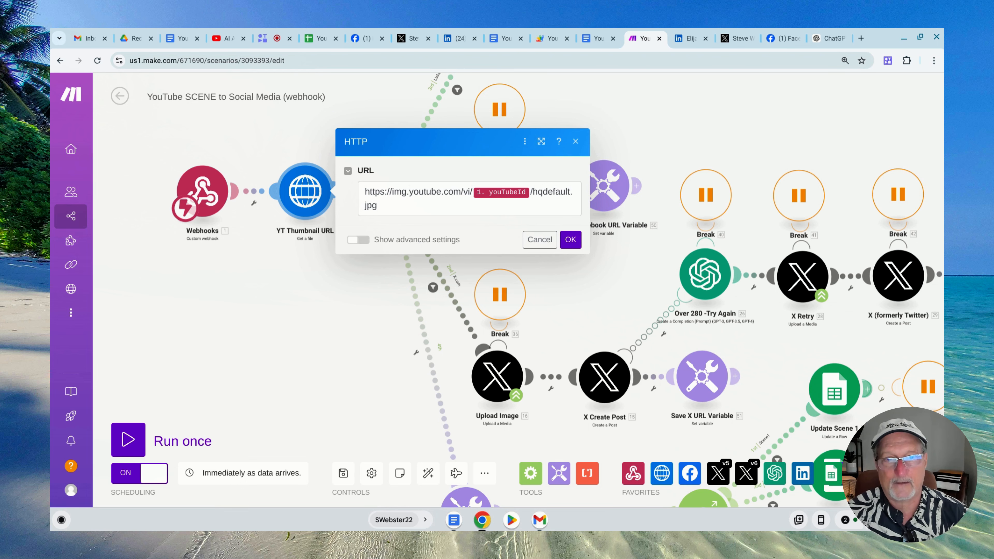
{"action": "left_click", "coordinate": [370, 124]}
{"action": "left_click_drag", "start_coordinate": [367, 135], "coordinate": [274, 318]}
{"action": "left_click_drag", "start_coordinate": [349, 199], "coordinate": [291, 195]}
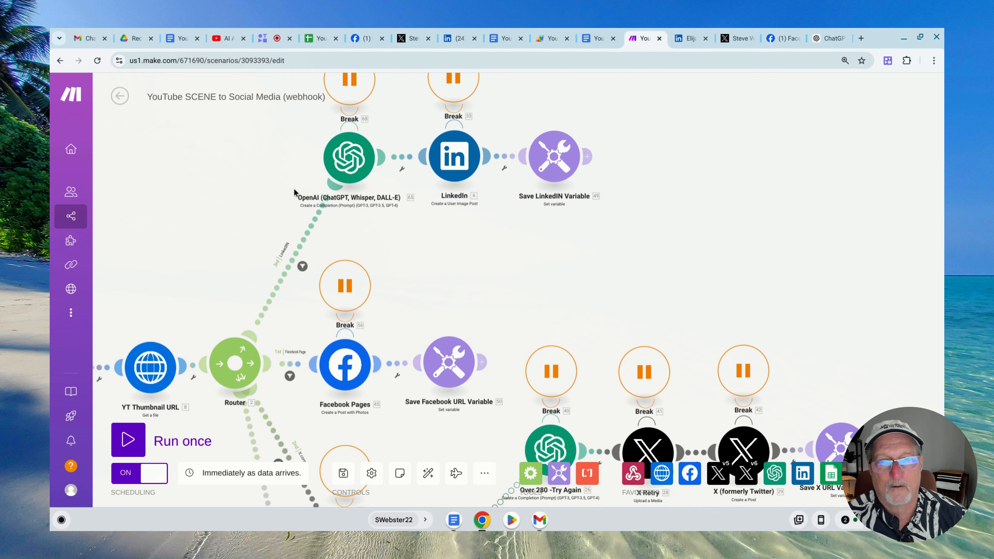
{"action": "left_click_drag", "start_coordinate": [458, 246], "coordinate": [466, 182]}
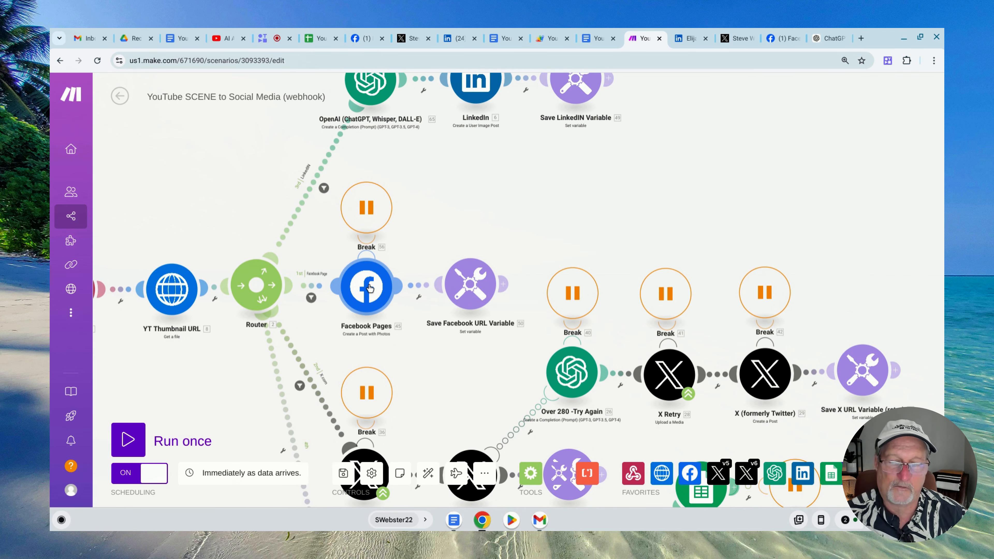
{"action": "scroll", "coordinate": [426, 245], "scroll_direction": "down", "scroll_amount": 3}
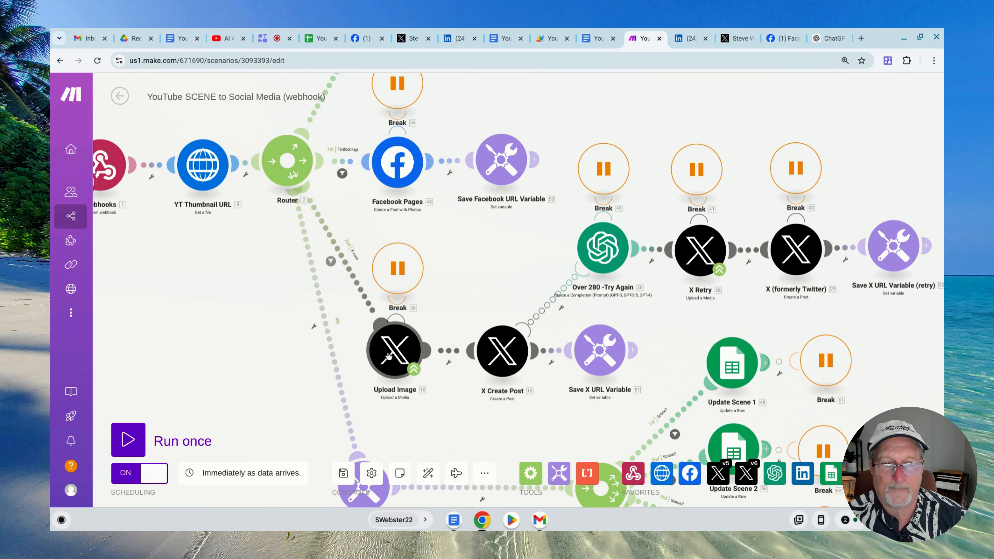
{"action": "scroll", "coordinate": [387, 354], "scroll_direction": "up", "scroll_amount": 5}
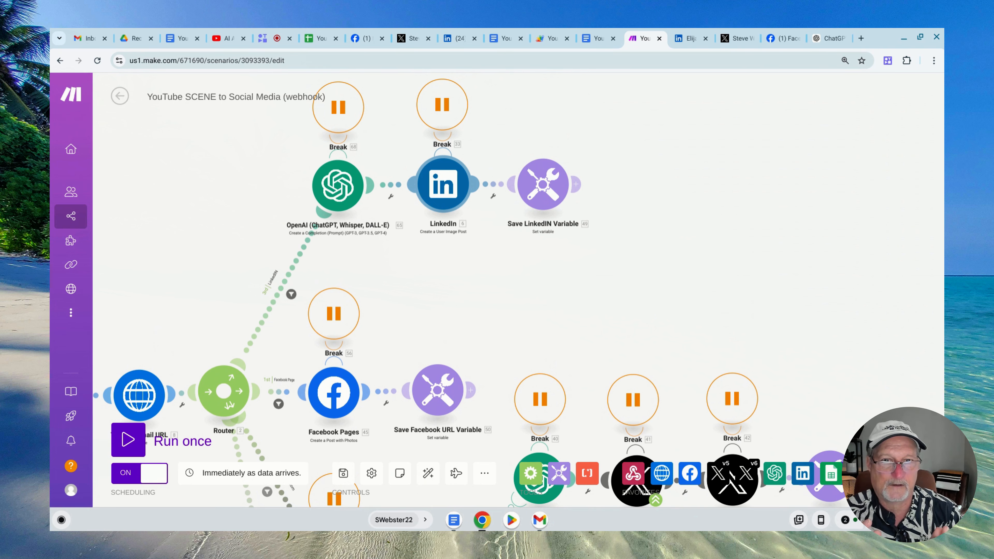
Switch to the Google Sheet and highlight the clip duration in the first snippet of row 3
{"action": "left_click", "coordinate": [326, 38]}
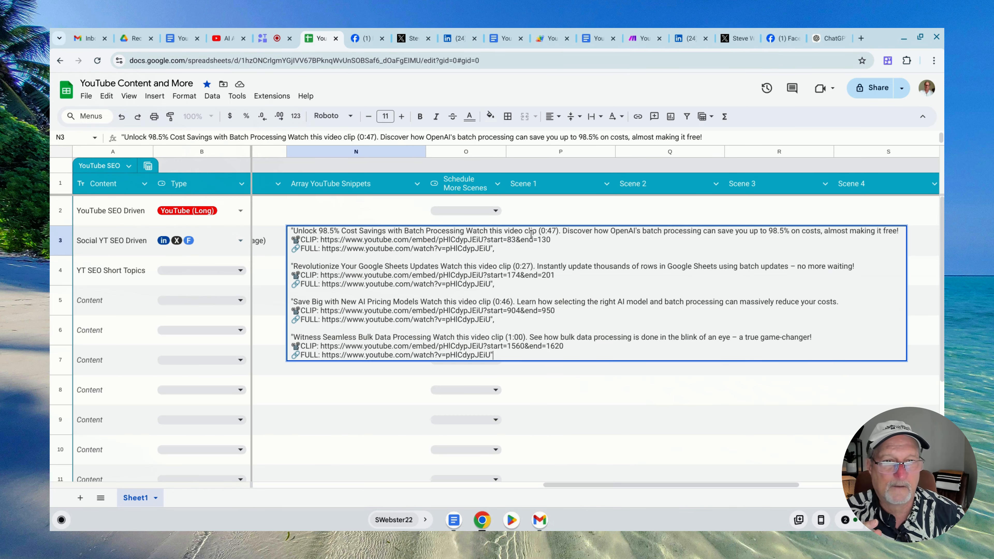
{"action": "left_click_drag", "start_coordinate": [537, 232], "coordinate": [560, 234]}
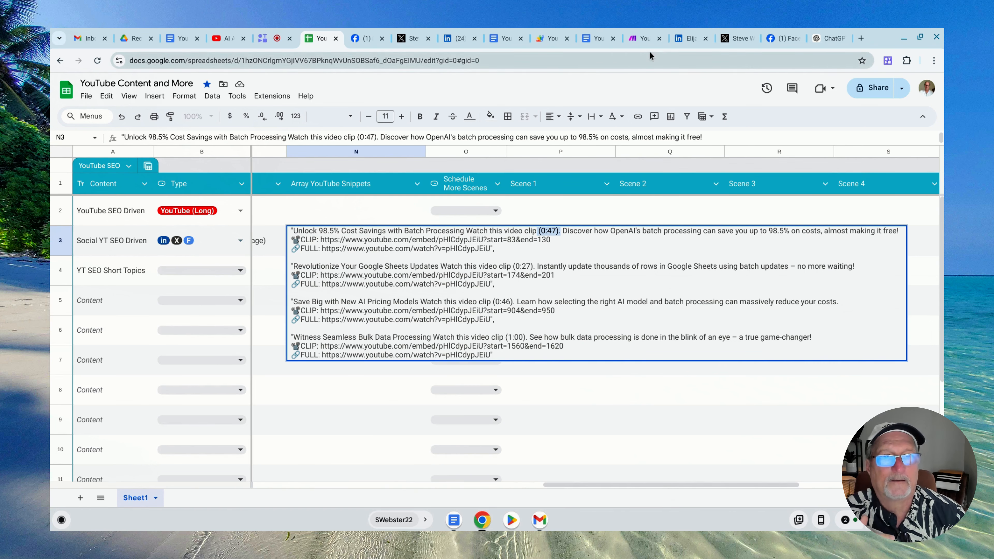
Back in Make, review the system and user messages of the OpenAI module in the LinkedIn branch
{"action": "left_click", "coordinate": [643, 41]}
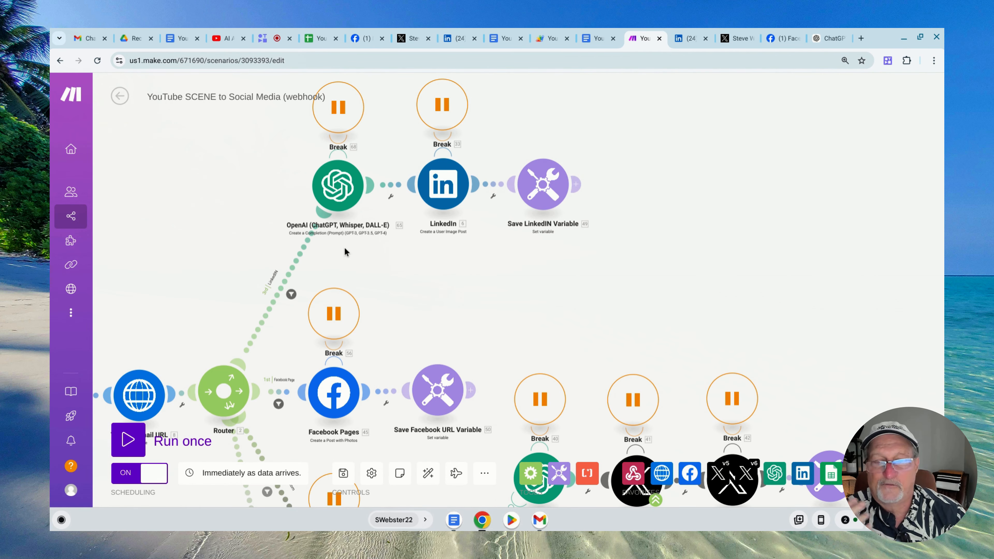
{"action": "left_click", "coordinate": [339, 196]}
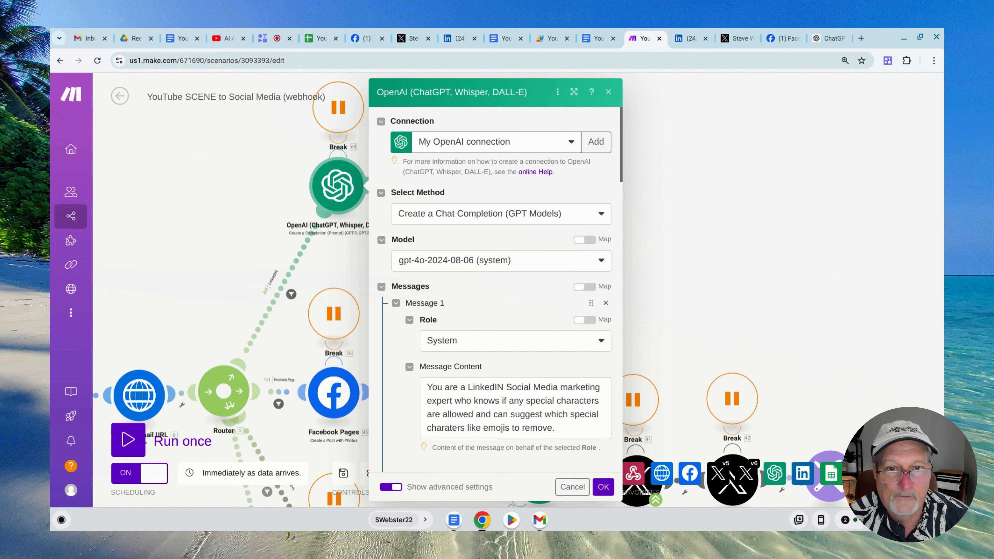
{"action": "scroll", "coordinate": [517, 327], "scroll_direction": "down", "scroll_amount": 3}
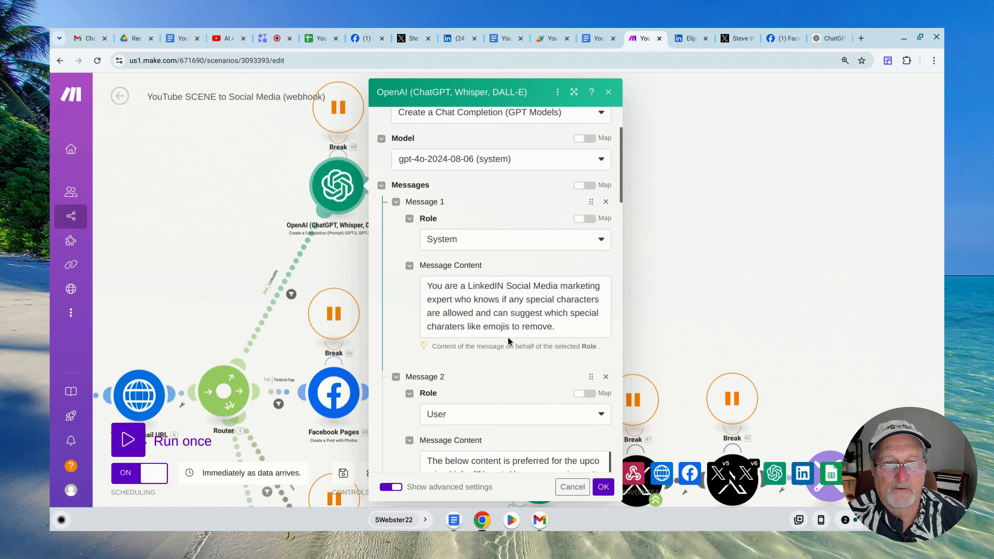
{"action": "scroll", "coordinate": [514, 320], "scroll_direction": "down", "scroll_amount": 5}
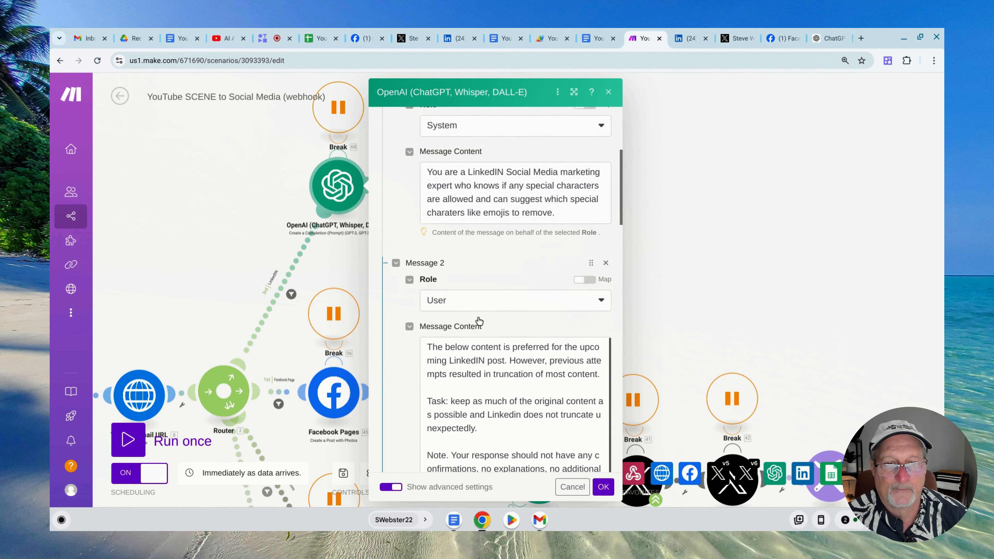
{"action": "scroll", "coordinate": [476, 322], "scroll_direction": "down", "scroll_amount": 5}
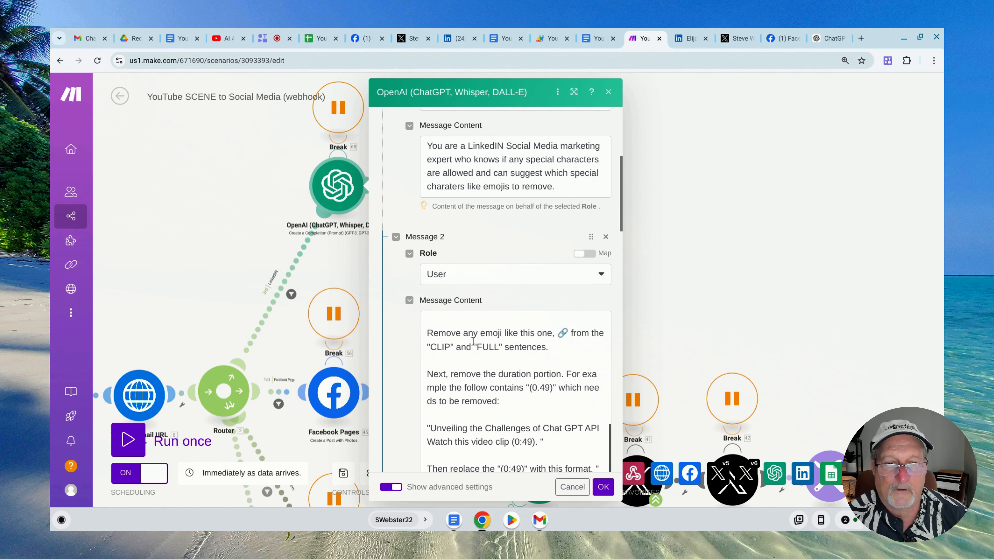
{"action": "scroll", "coordinate": [470, 356], "scroll_direction": "down", "scroll_amount": 6}
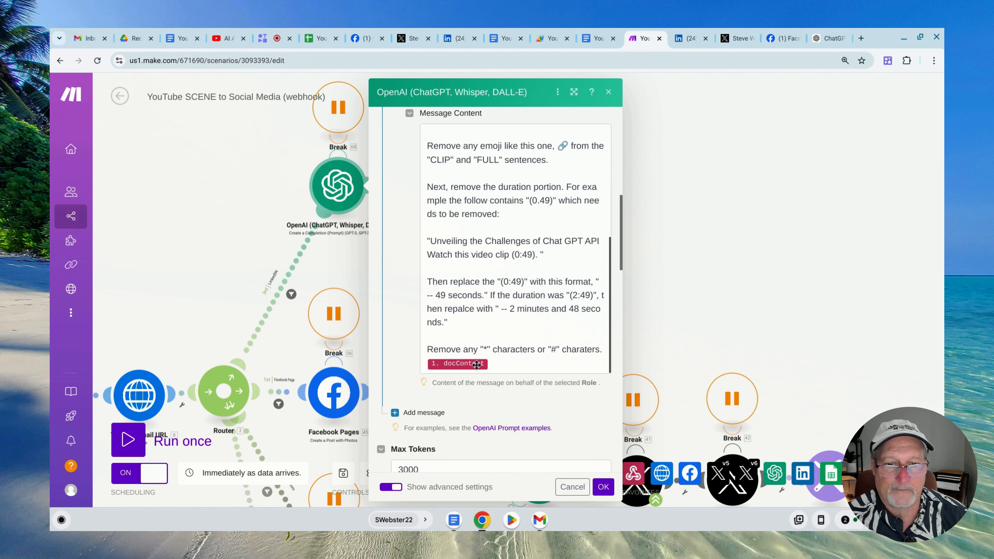
{"action": "left_click", "coordinate": [705, 264]}
Review the LinkedIn module's file, content, visibility and feed distribution settings, and close them unchanged
{"action": "left_click", "coordinate": [428, 187]}
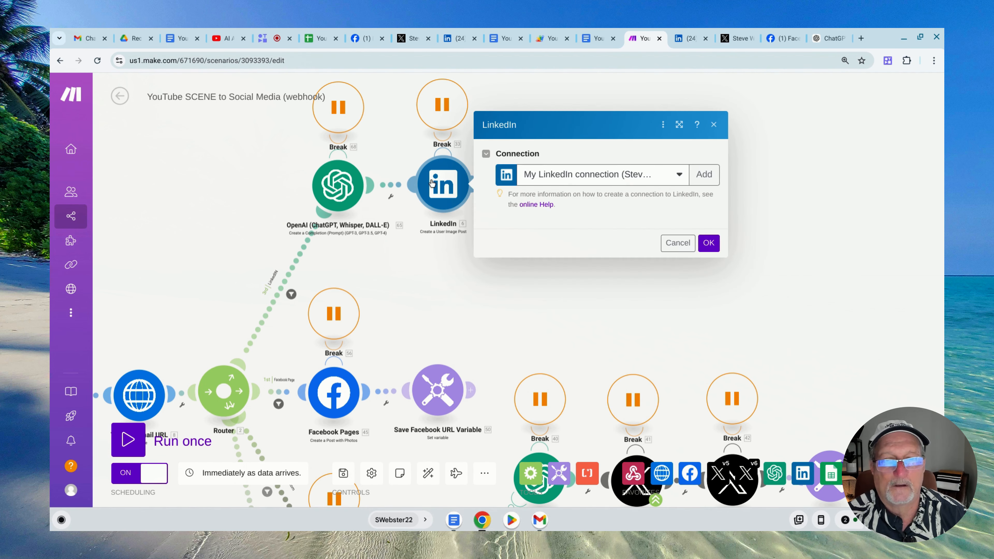
{"action": "scroll", "coordinate": [526, 251], "scroll_direction": "down", "scroll_amount": 3}
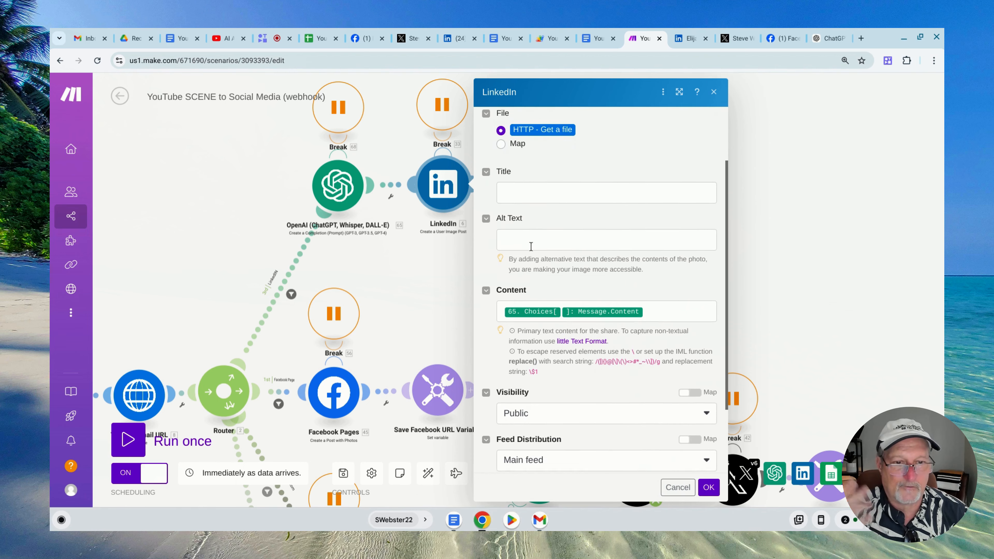
{"action": "scroll", "coordinate": [534, 251], "scroll_direction": "down", "scroll_amount": 2}
{"action": "left_click", "coordinate": [795, 248]}
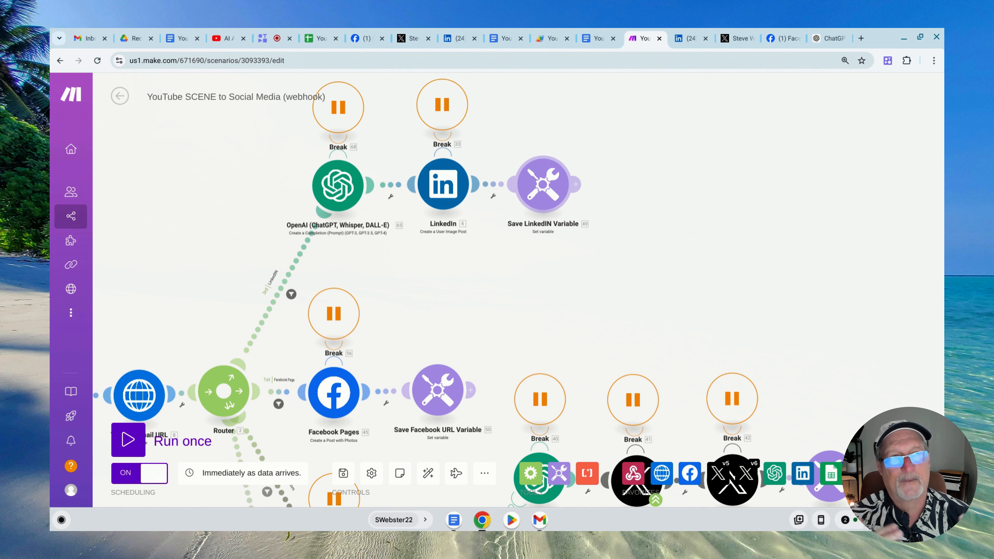
Switch to the Google Sheet and examine the LinkedIn, X (twitter) and Facebook Page URL columns
{"action": "left_click", "coordinate": [325, 38]}
{"action": "left_click", "coordinate": [403, 391]}
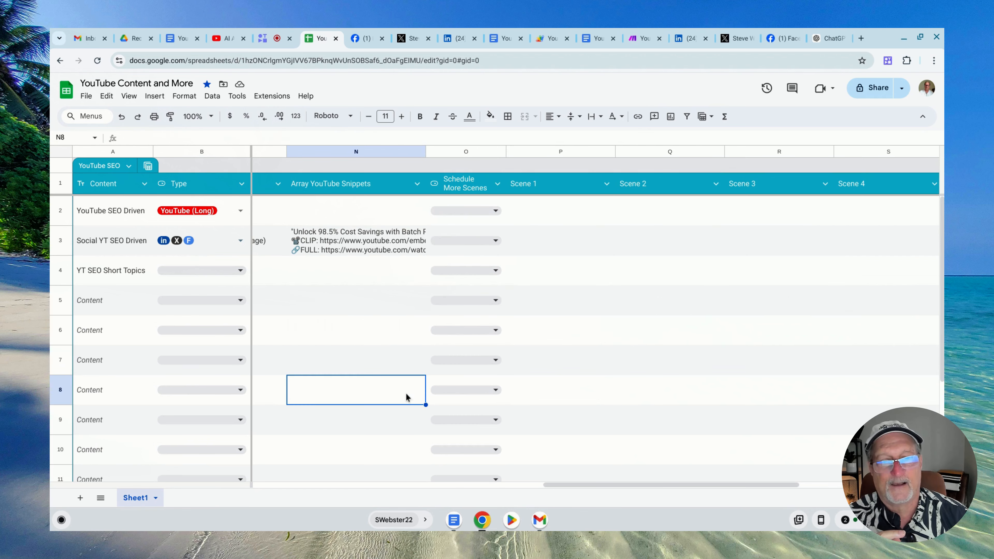
{"action": "left_click_drag", "start_coordinate": [586, 484], "coordinate": [268, 483]}
{"action": "scroll", "coordinate": [269, 482], "scroll_direction": "right", "scroll_amount": 5}
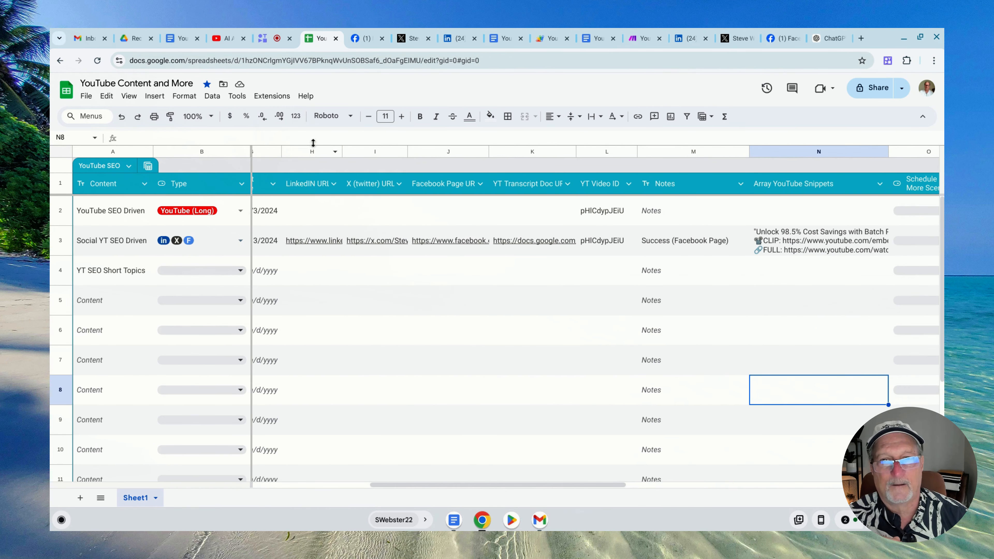
{"action": "left_click", "coordinate": [313, 152]}
{"action": "left_click", "coordinate": [371, 152]}
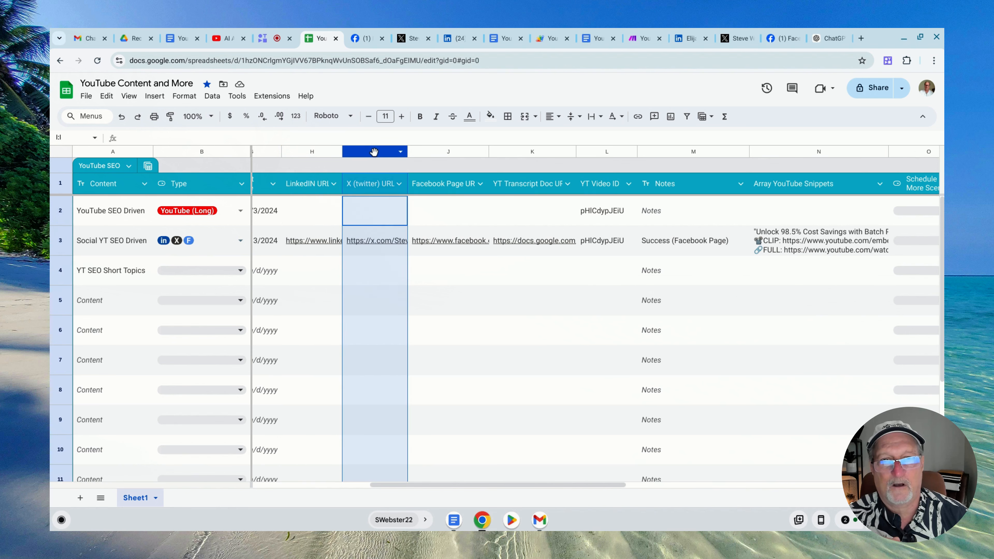
{"action": "left_click", "coordinate": [454, 152]}
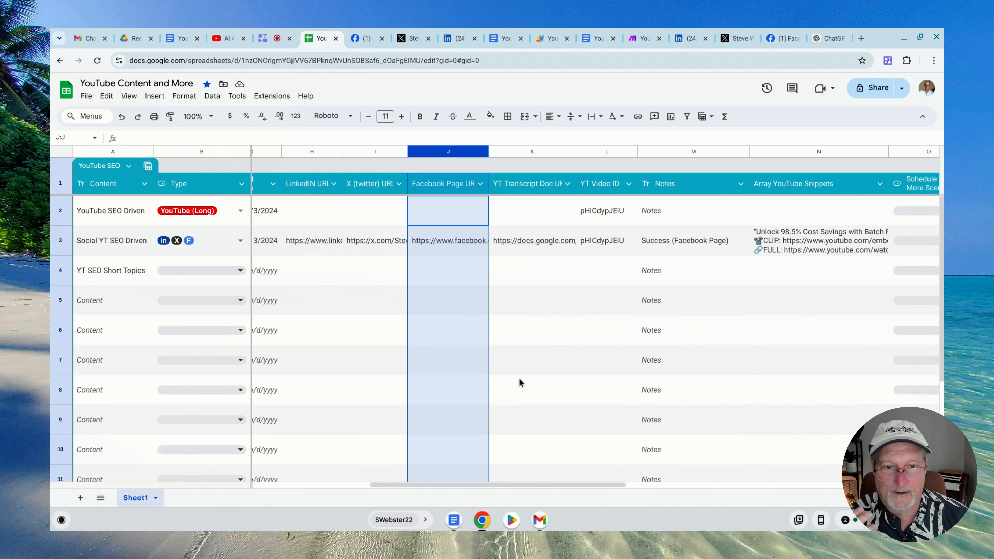
Look through the Scene 1, Scene 2, Scene 3 and Scene 4 cells of the Social YT SEO Driven row
{"action": "left_click_drag", "start_coordinate": [523, 486], "coordinate": [765, 487]}
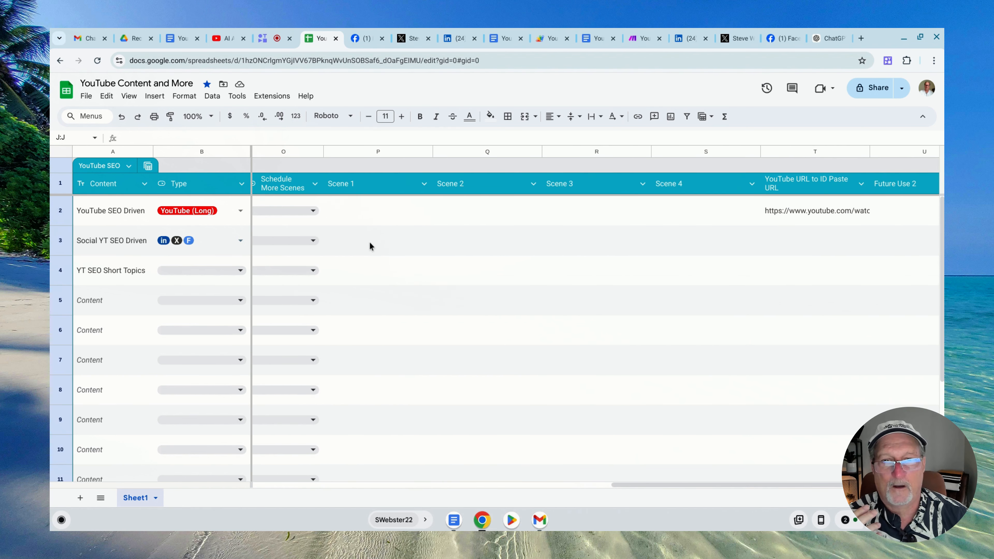
{"action": "left_click", "coordinate": [359, 239]}
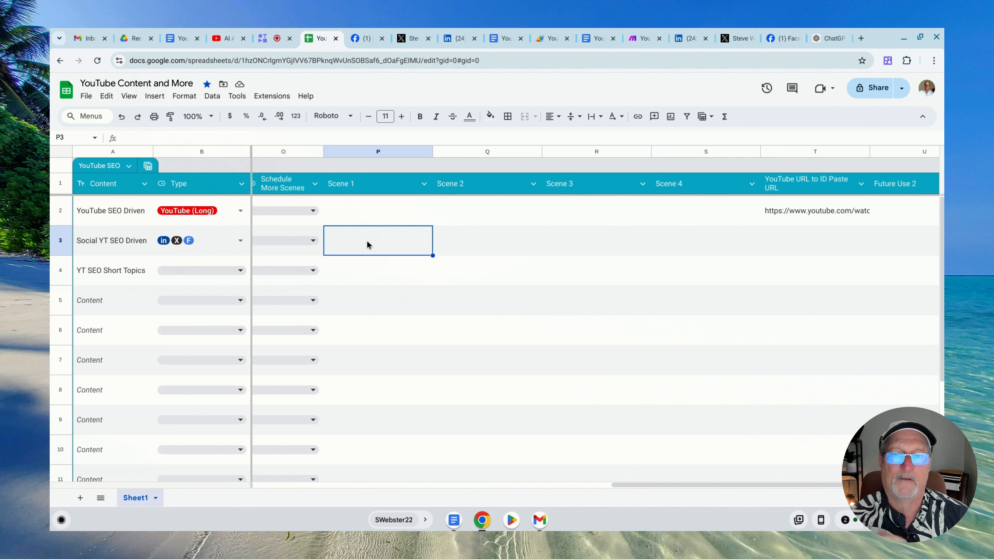
{"action": "left_click", "coordinate": [482, 240]}
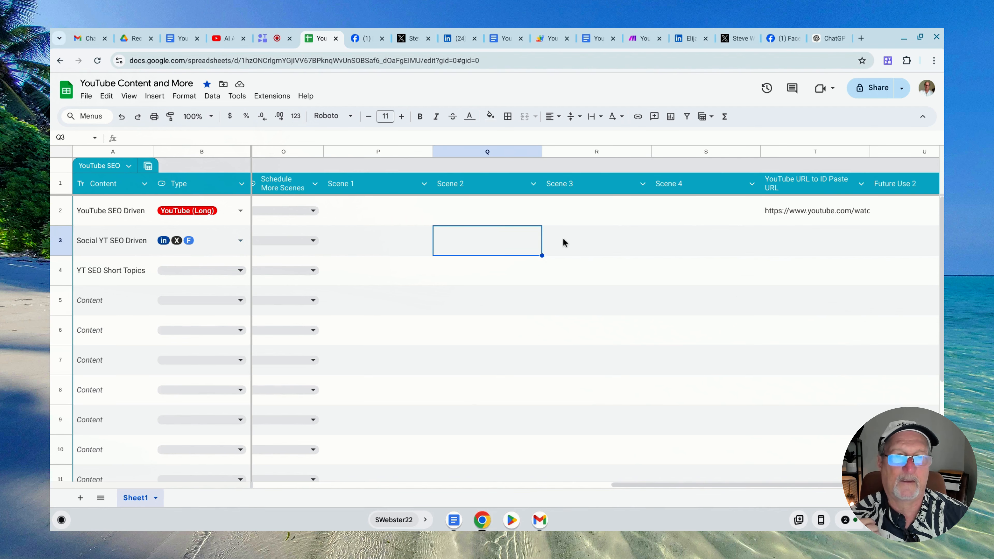
{"action": "left_click", "coordinate": [569, 235]}
{"action": "left_click", "coordinate": [673, 236]}
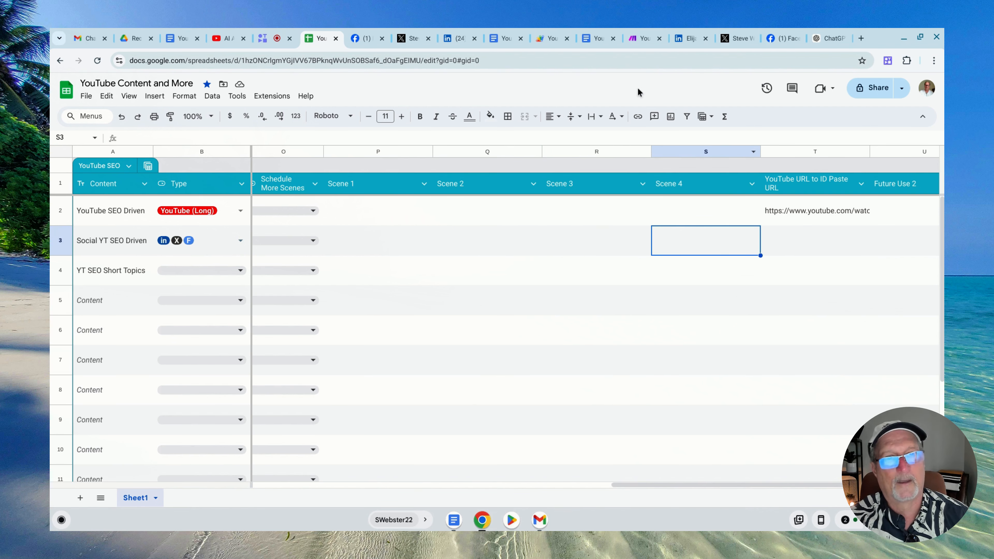
Switch to Make and review the variable name and value in the Save LinkedIN Variable module, leaving both unchanged
{"action": "left_click", "coordinate": [642, 39]}
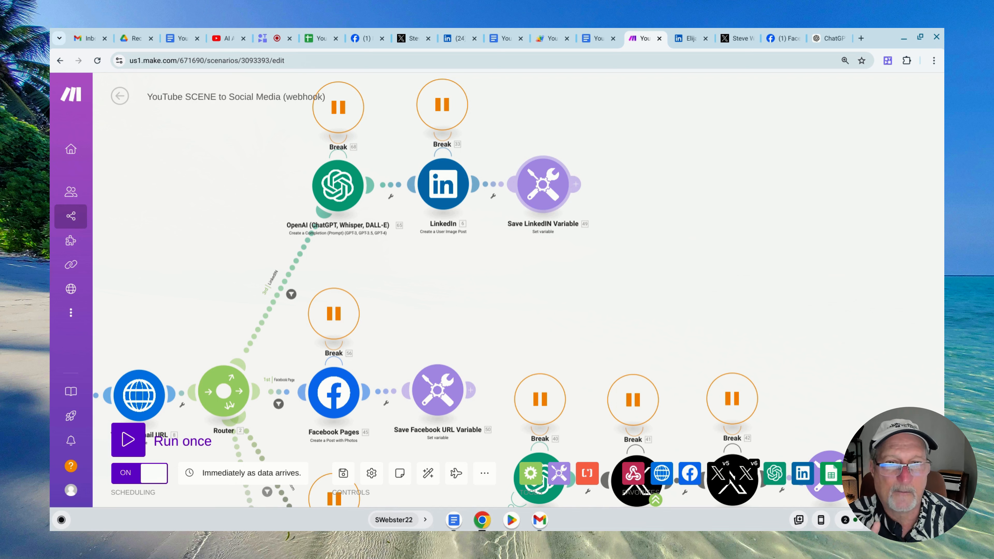
{"action": "left_click", "coordinate": [545, 192]}
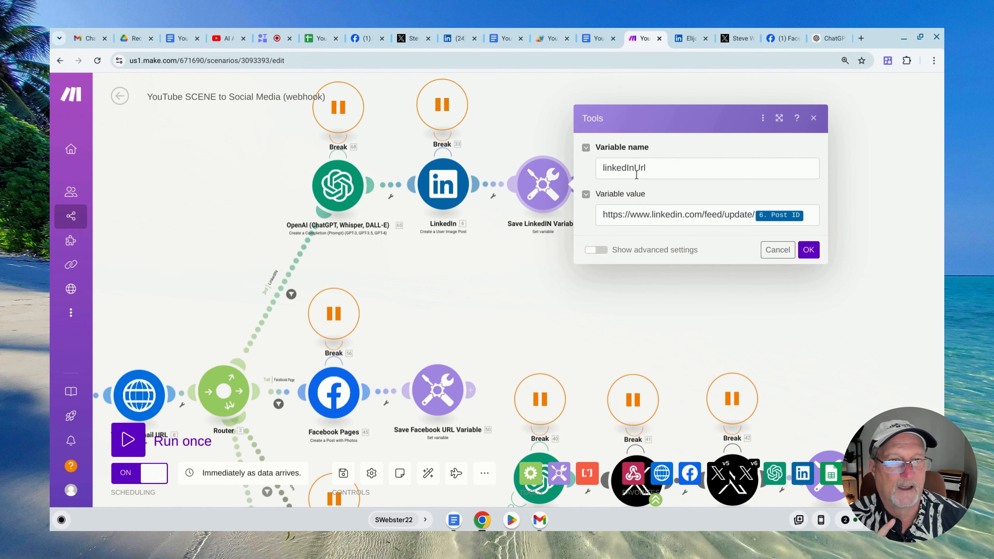
{"action": "left_click", "coordinate": [630, 168]}
{"action": "double_click", "coordinate": [625, 167]}
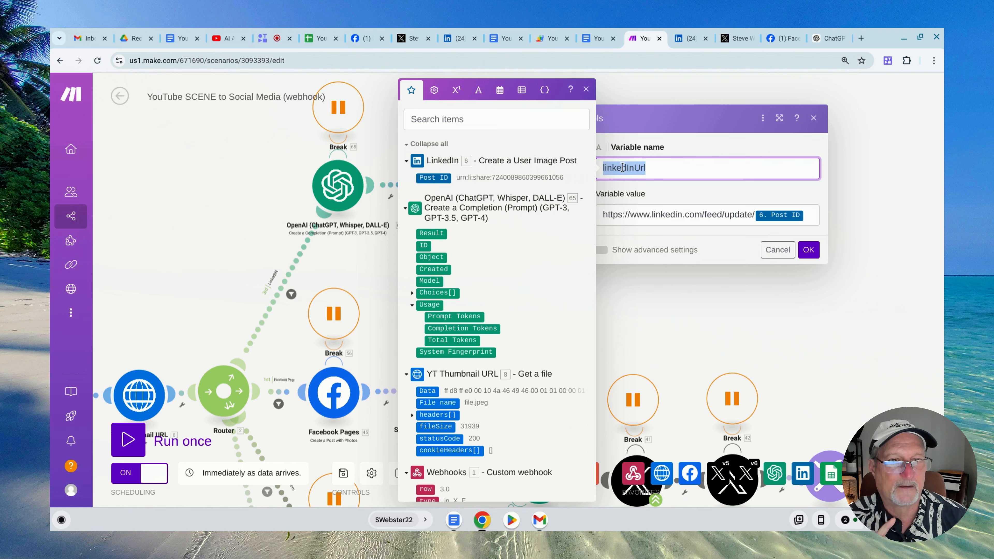
{"action": "left_click", "coordinate": [669, 189]}
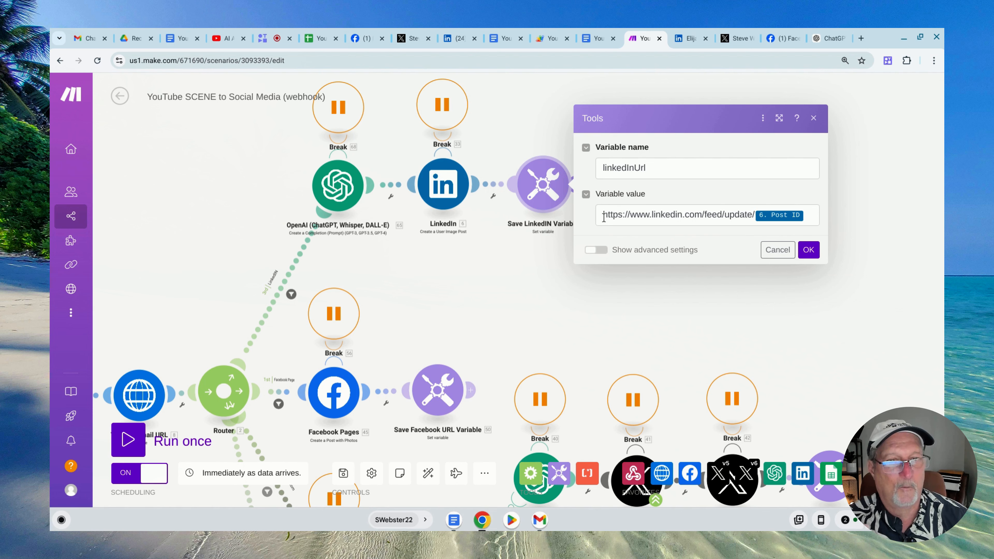
{"action": "left_click_drag", "start_coordinate": [604, 216], "coordinate": [804, 214]}
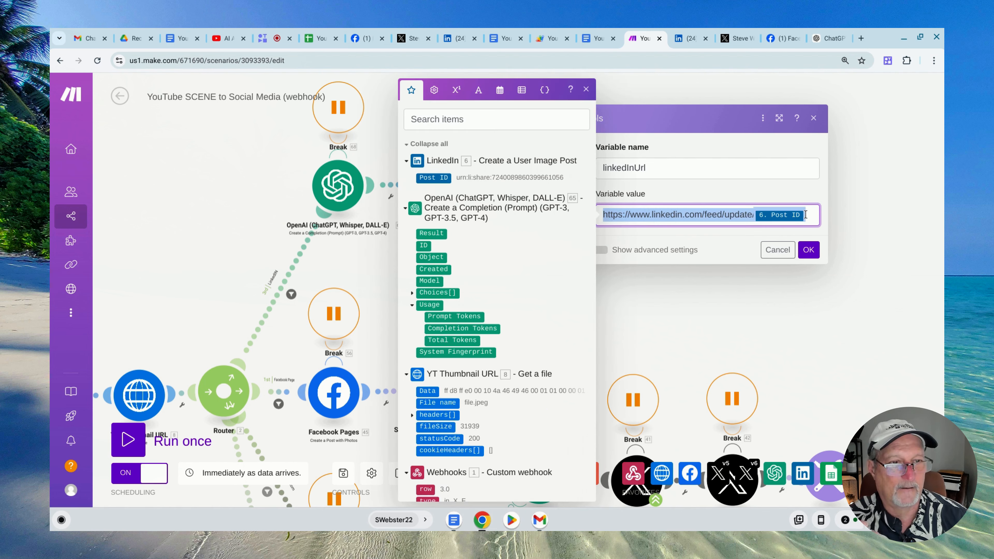
{"action": "left_click", "coordinate": [798, 209]}
{"action": "left_click", "coordinate": [814, 215]}
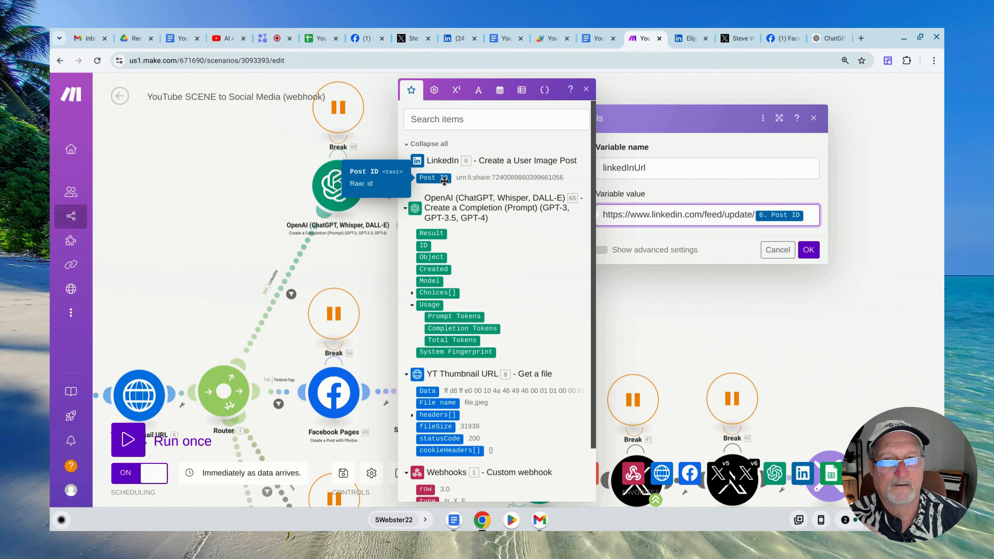
{"action": "left_click", "coordinate": [932, 212]}
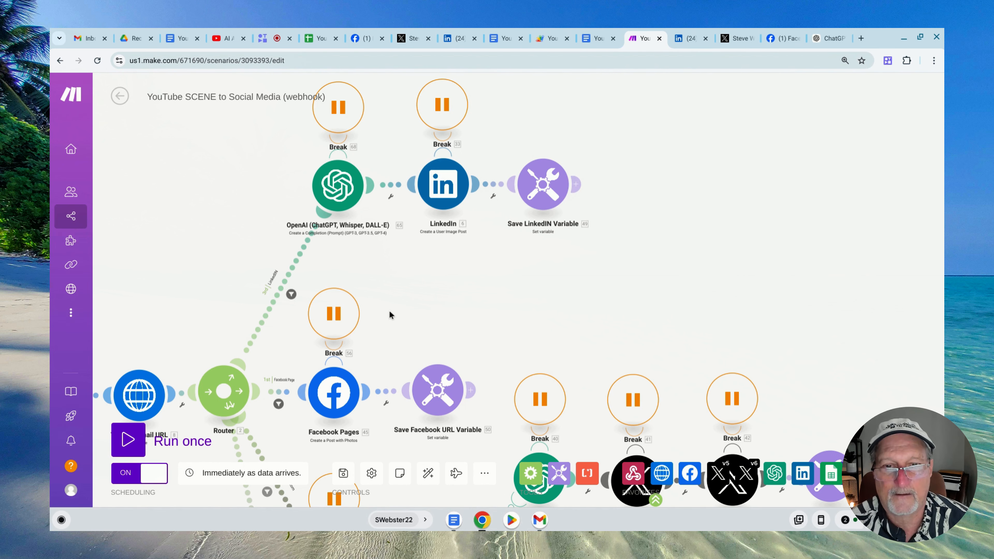
Review the Facebook Pages module's photo and message settings and the variable name in Save Facebook URL Variable
{"action": "scroll", "coordinate": [387, 314], "scroll_direction": "up", "scroll_amount": 1}
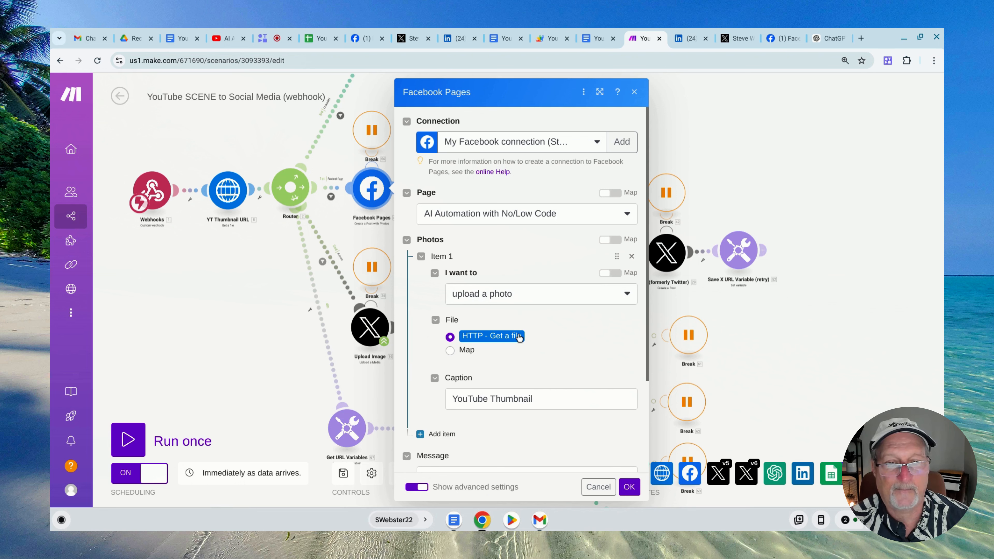
{"action": "scroll", "coordinate": [528, 342], "scroll_direction": "down", "scroll_amount": 3}
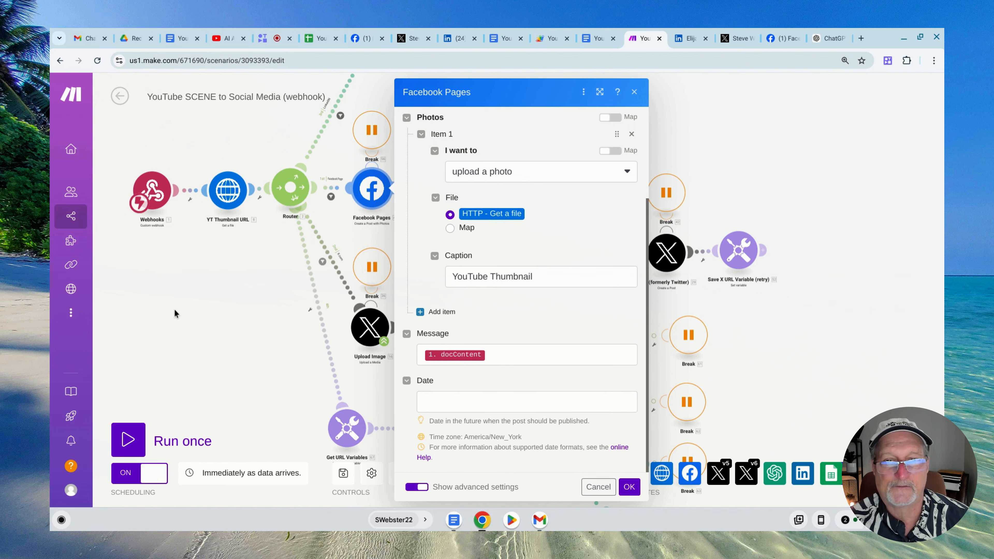
{"action": "left_click", "coordinate": [155, 304]}
{"action": "left_click", "coordinate": [452, 185]}
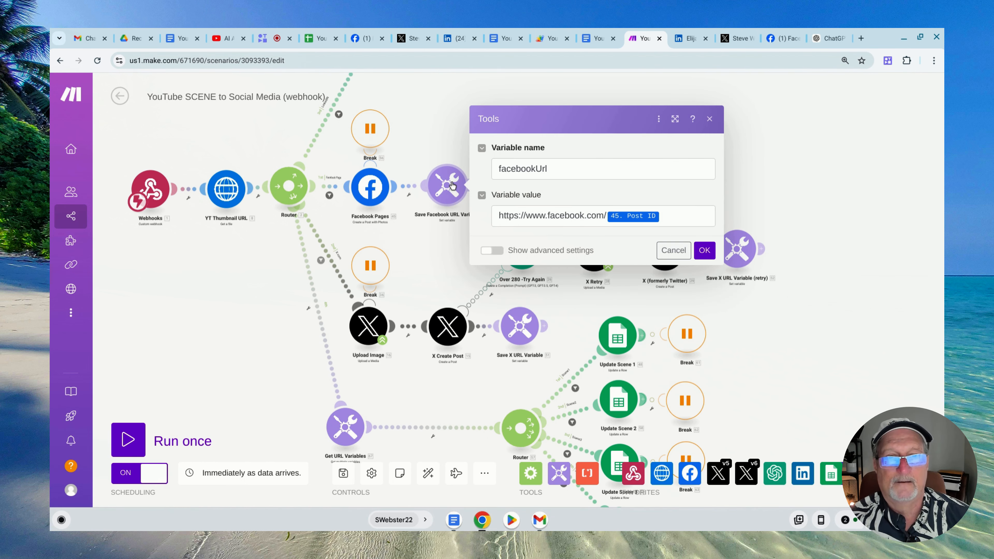
{"action": "double_click", "coordinate": [506, 171]}
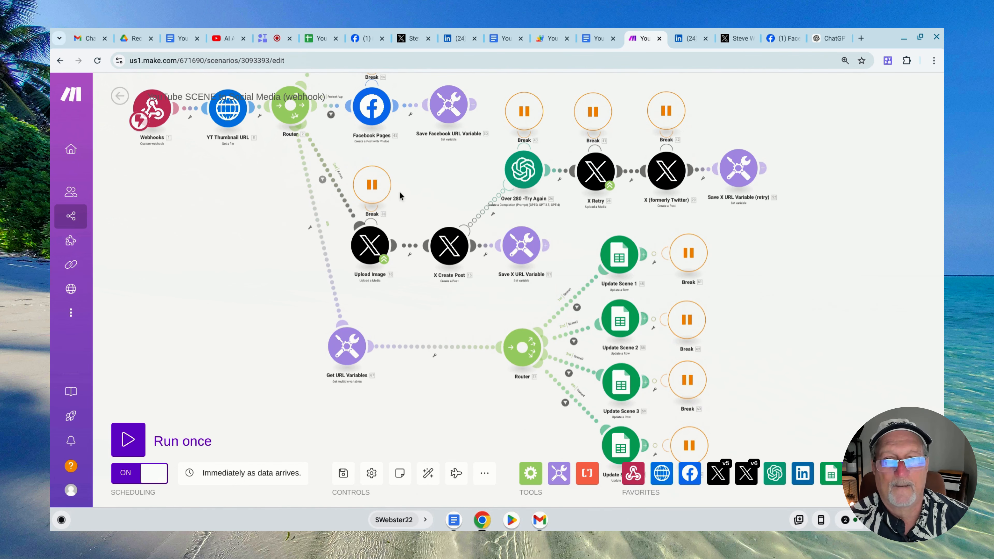
Review the X.com route filter and the settings of the Upload Image and X Create Post modules
{"action": "left_click", "coordinate": [323, 180]}
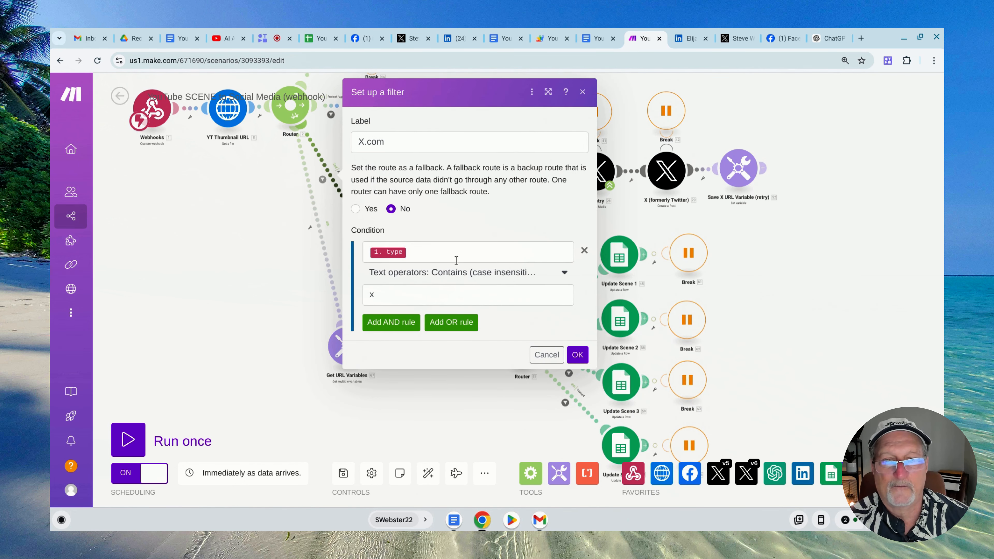
{"action": "left_click", "coordinate": [546, 354]}
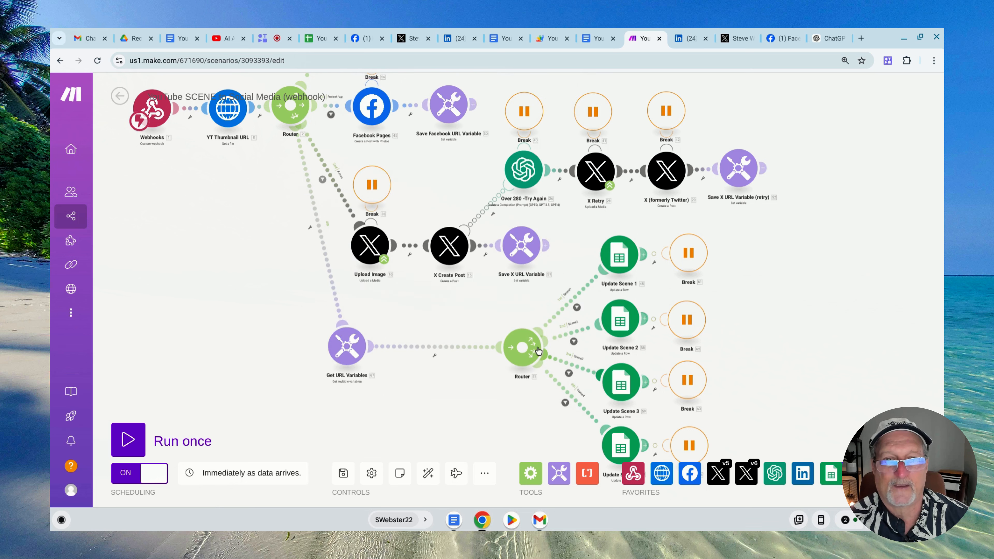
{"action": "left_click", "coordinate": [369, 248]}
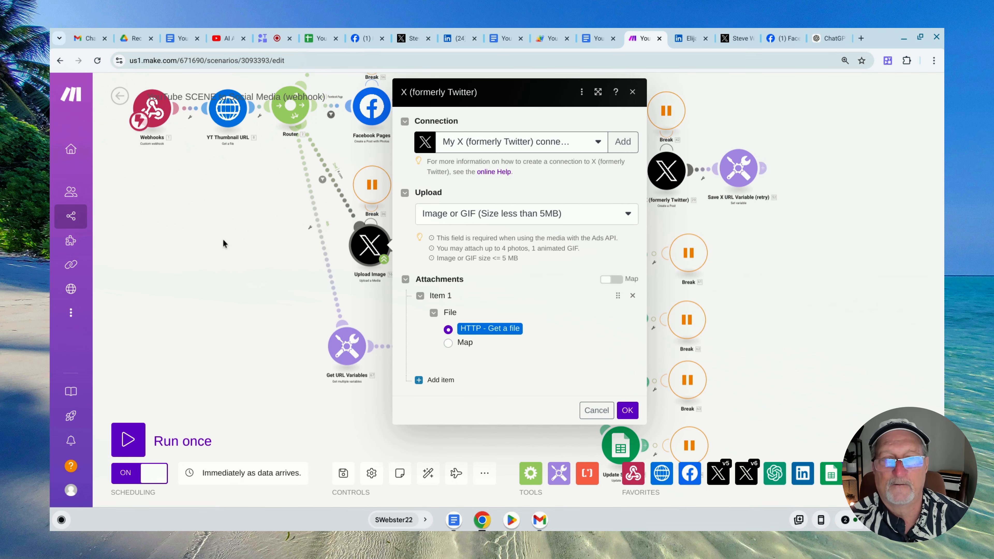
{"action": "left_click", "coordinate": [239, 259]}
{"action": "left_click", "coordinate": [445, 249]}
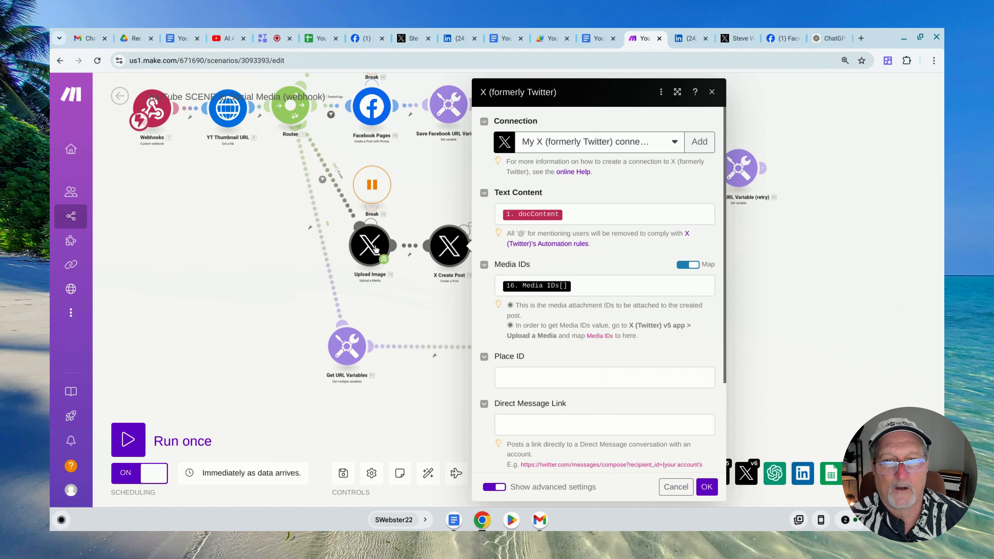
{"action": "left_click", "coordinate": [421, 194]}
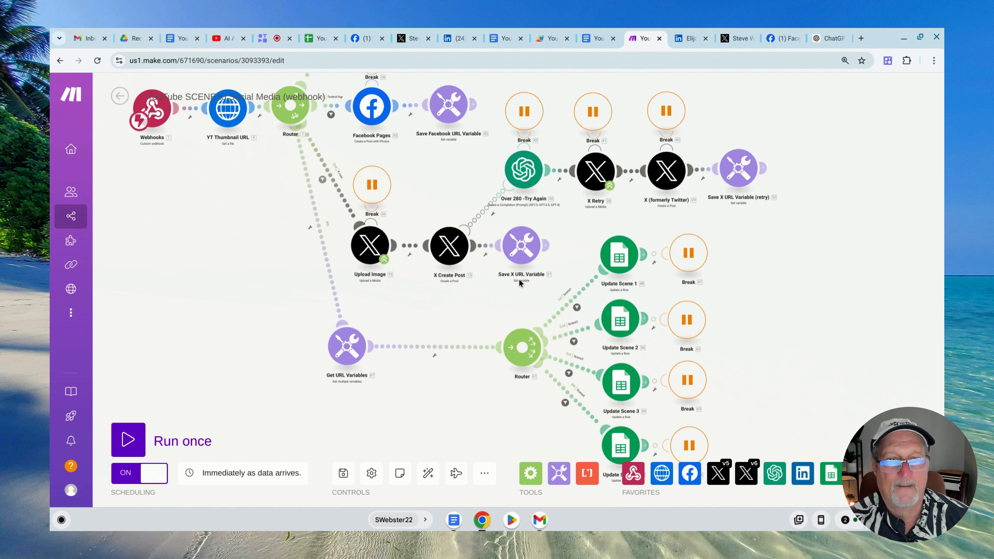
Inspect the variable name and value in the Save X URL Variable module and close it unchanged
{"action": "left_click", "coordinate": [521, 251]}
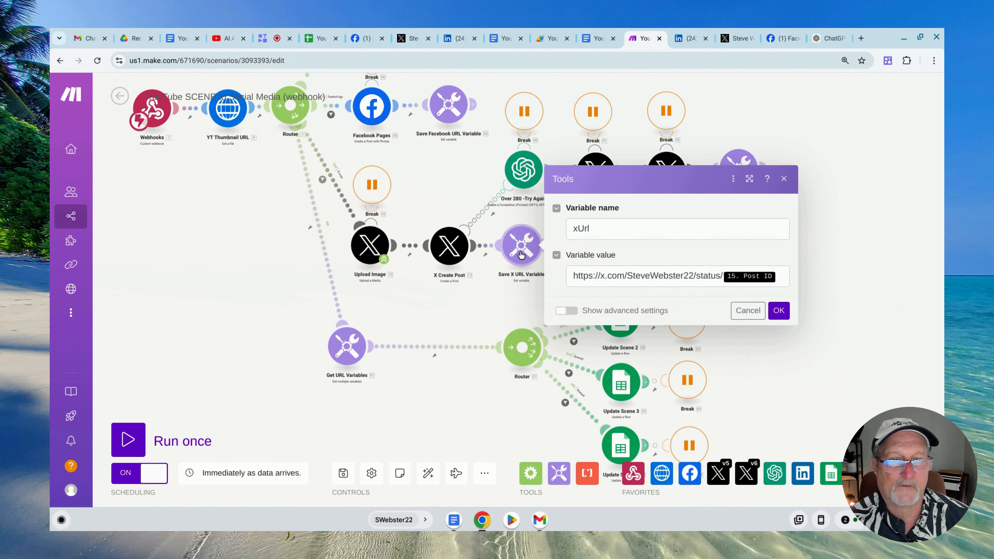
{"action": "double_click", "coordinate": [583, 228]}
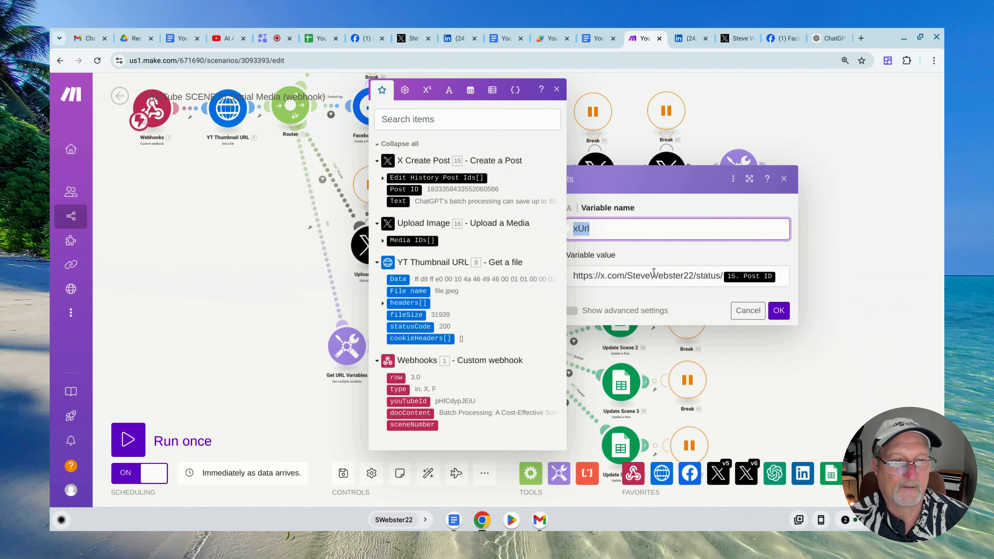
{"action": "left_click", "coordinate": [661, 254]}
{"action": "left_click", "coordinate": [476, 296]}
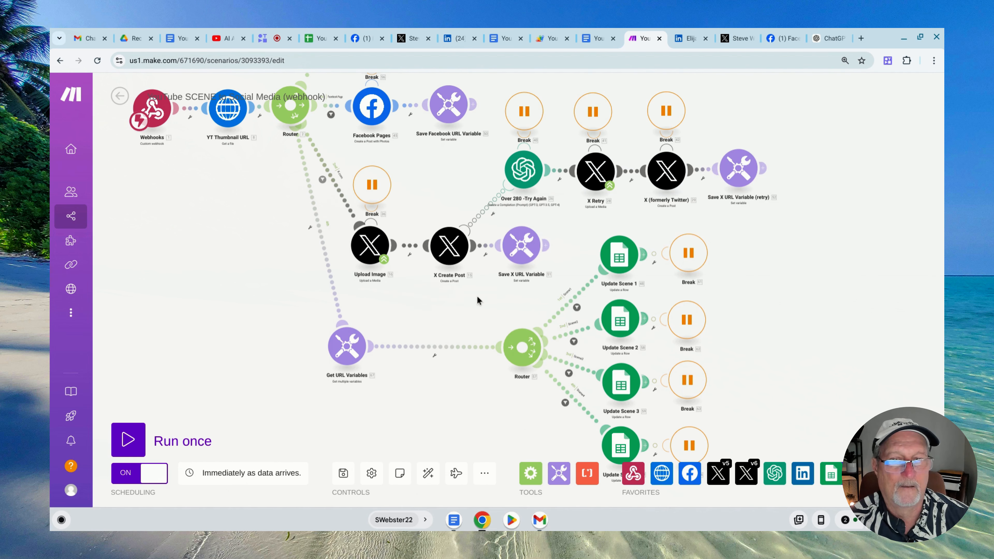
Examine the three variable names in the Get URL Variables module and close it without changes
{"action": "left_click_drag", "start_coordinate": [432, 320], "coordinate": [434, 248]}
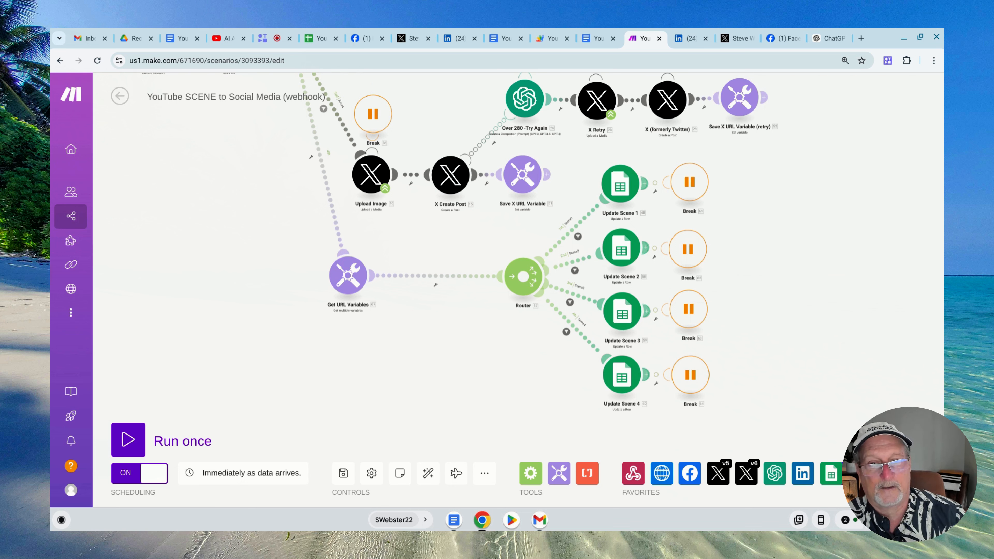
{"action": "left_click", "coordinate": [347, 275]}
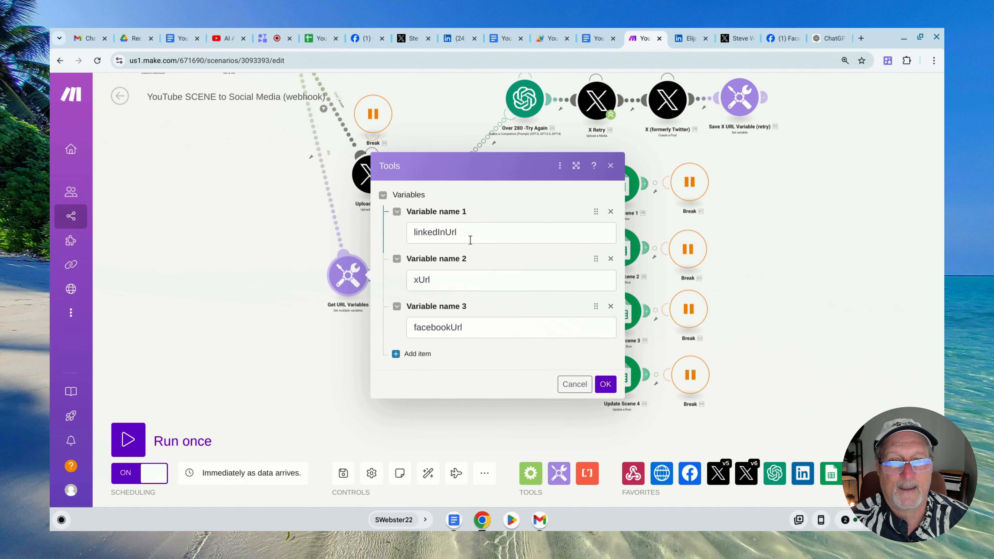
{"action": "left_click", "coordinate": [441, 237]}
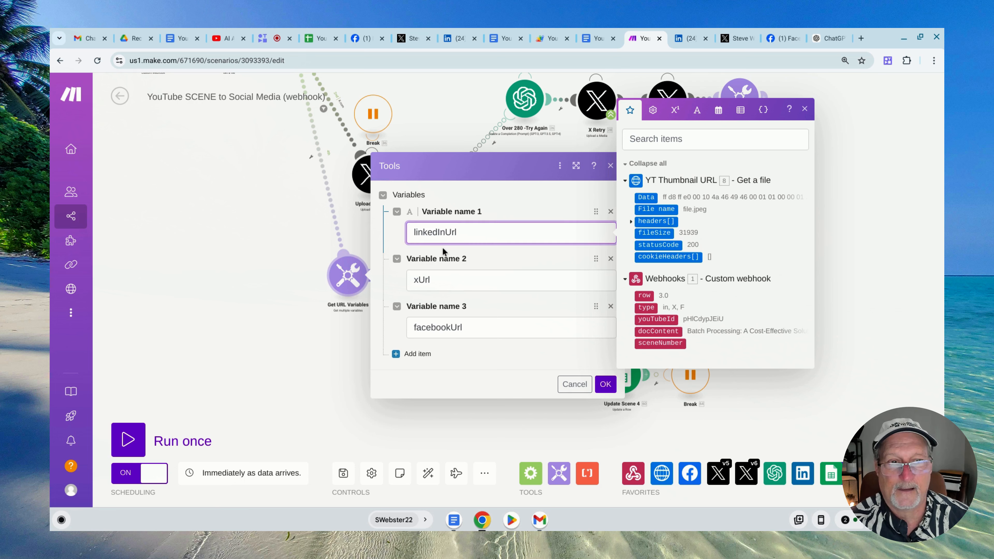
{"action": "left_click", "coordinate": [573, 384]}
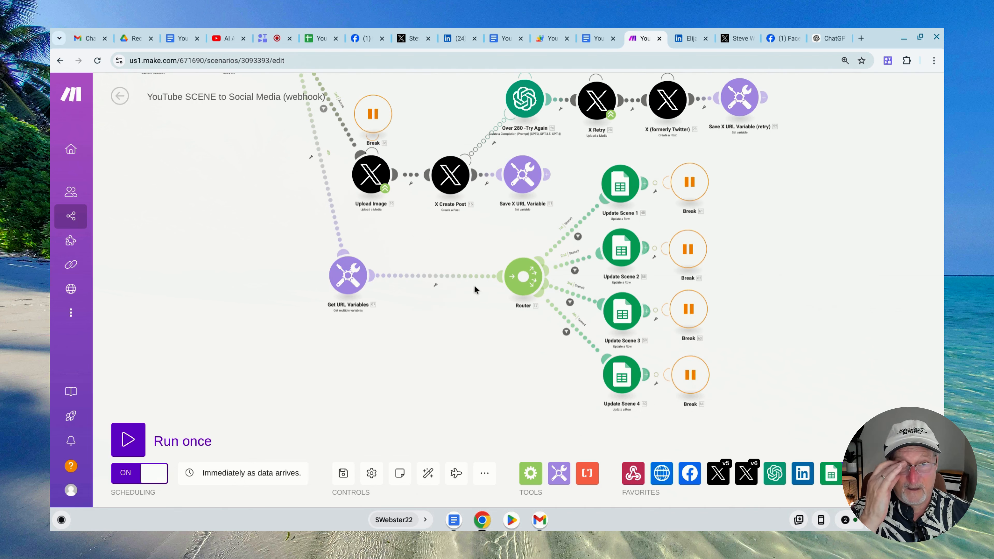
Review the Scene1 route filter and the Scene 1 (P) cell mapping in the Update Scene 1 module
{"action": "left_click", "coordinate": [621, 186]}
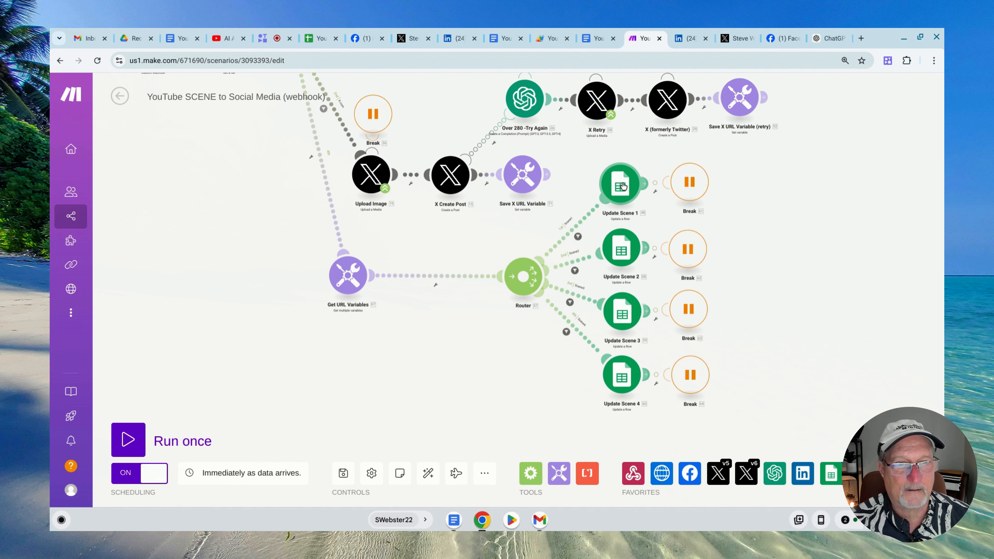
{"action": "left_click", "coordinate": [578, 237]}
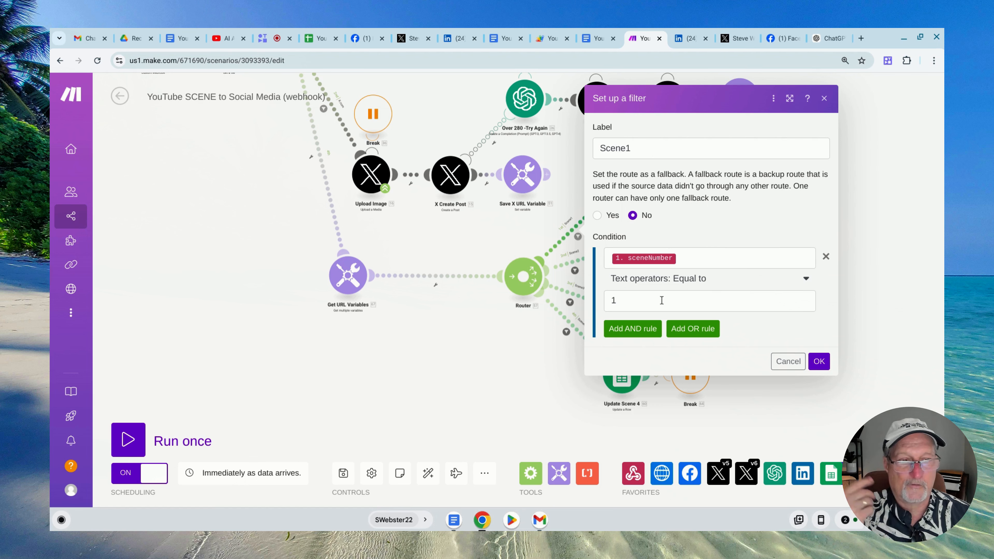
{"action": "left_click", "coordinate": [794, 358]}
{"action": "left_click", "coordinate": [620, 187]}
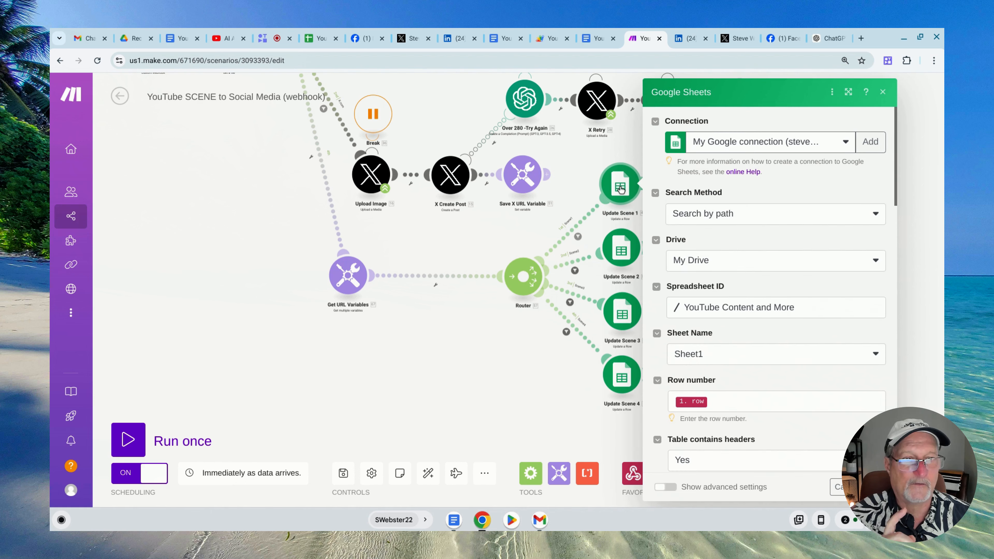
{"action": "scroll", "coordinate": [820, 262], "scroll_direction": "down", "scroll_amount": 15}
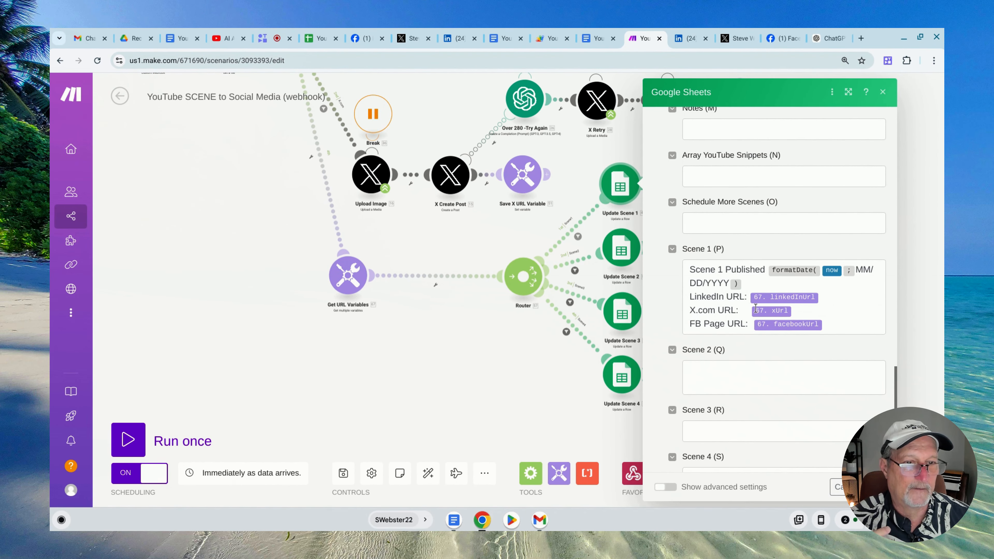
{"action": "left_click", "coordinate": [549, 344]}
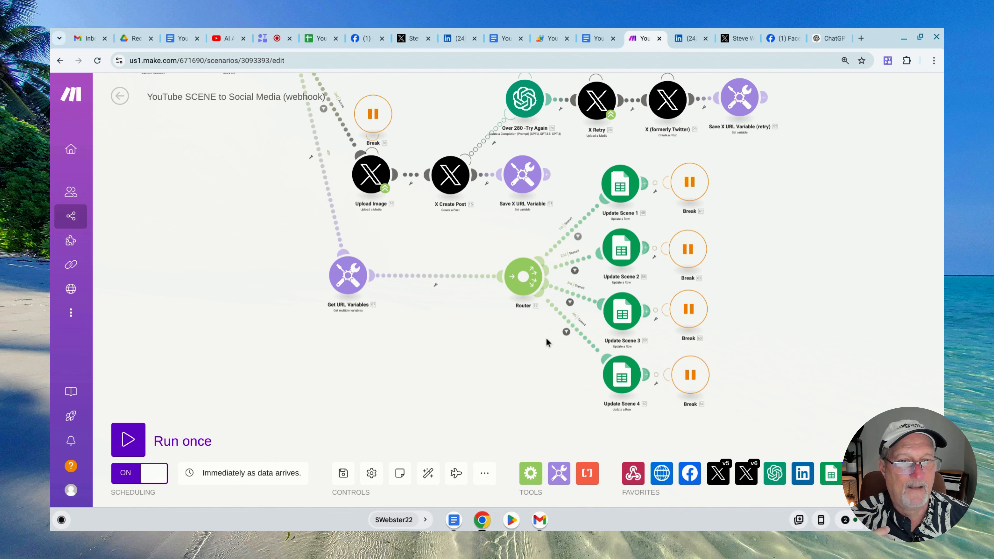
Review the Scene 2 (Q) cell mapping in the Update Scene 2 module and close it unchanged
{"action": "left_click", "coordinate": [618, 254]}
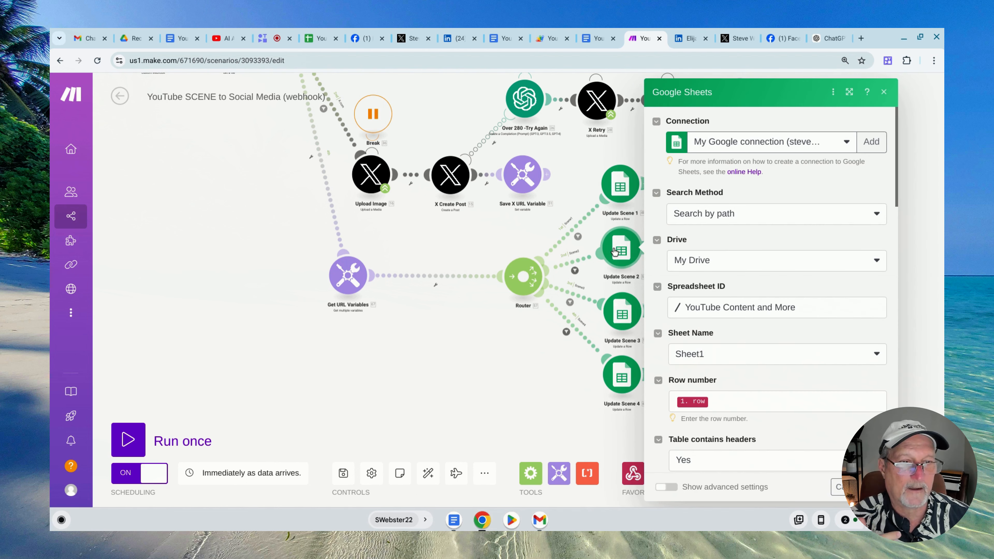
{"action": "scroll", "coordinate": [743, 278], "scroll_direction": "down", "scroll_amount": 15}
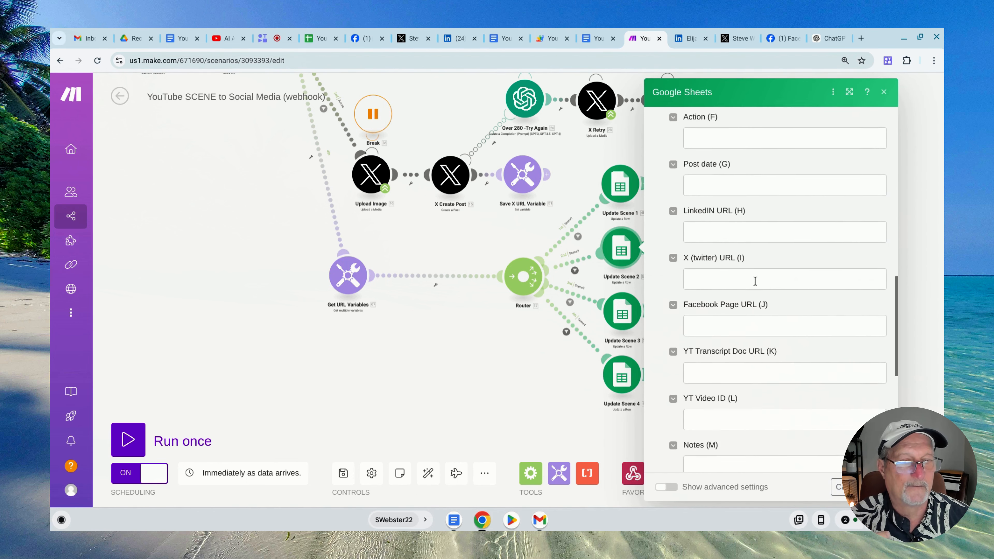
{"action": "scroll", "coordinate": [755, 280], "scroll_direction": "down", "scroll_amount": 8}
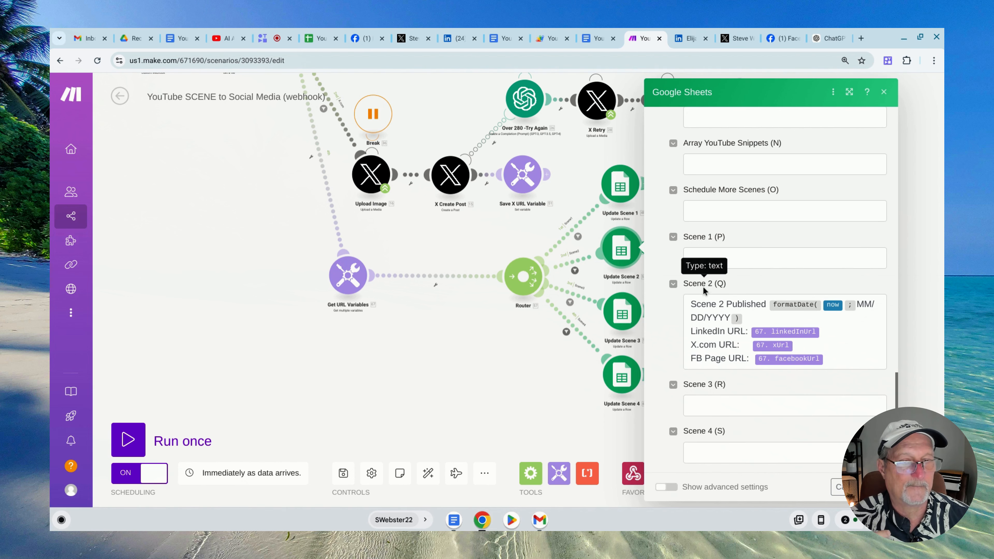
{"action": "left_click", "coordinate": [485, 354]}
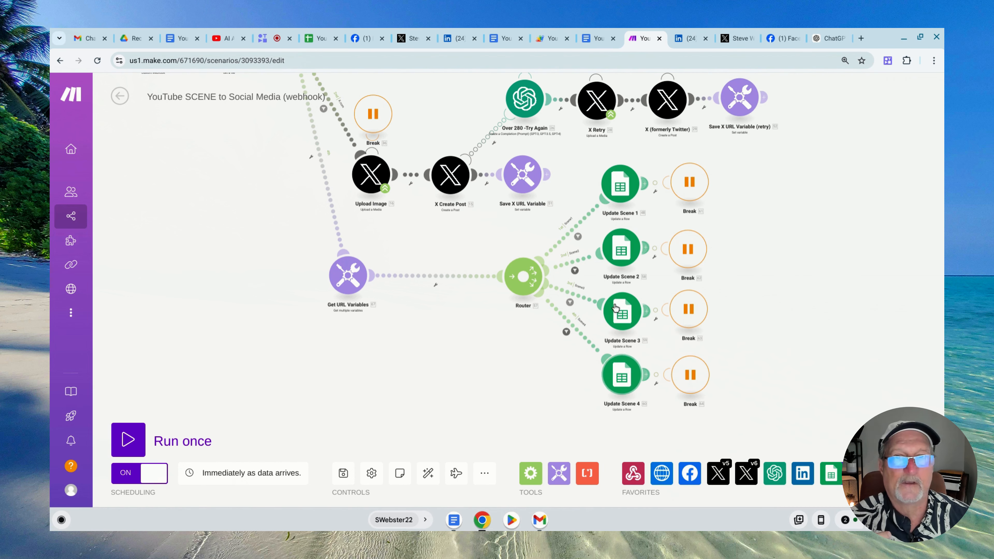
Switch to the Google Sheet and go through the Scene 1, Scene 2, Scene 3 and Scene 4 columns one by one
{"action": "left_click", "coordinate": [311, 39]}
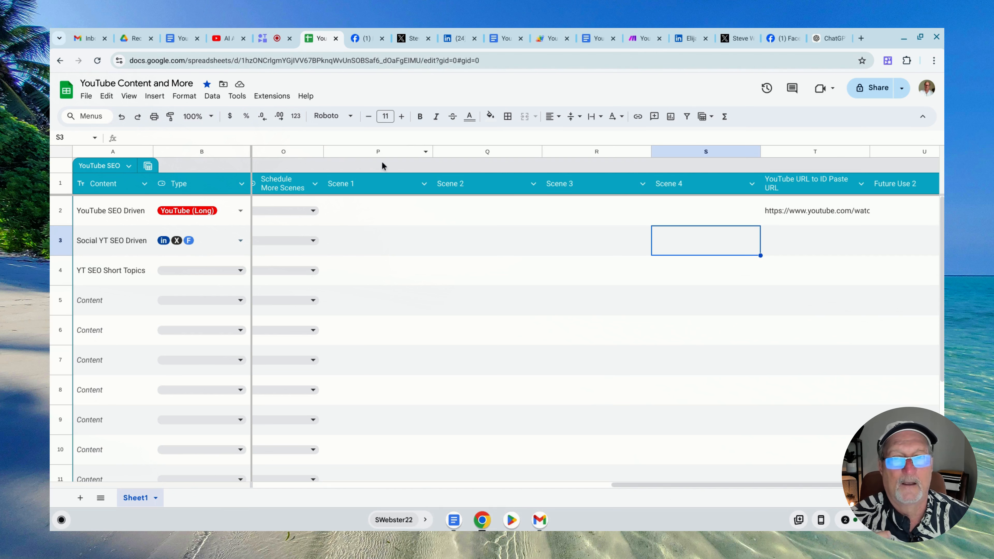
{"action": "left_click", "coordinate": [378, 152]}
{"action": "left_click", "coordinate": [480, 151]}
{"action": "left_click", "coordinate": [567, 153]}
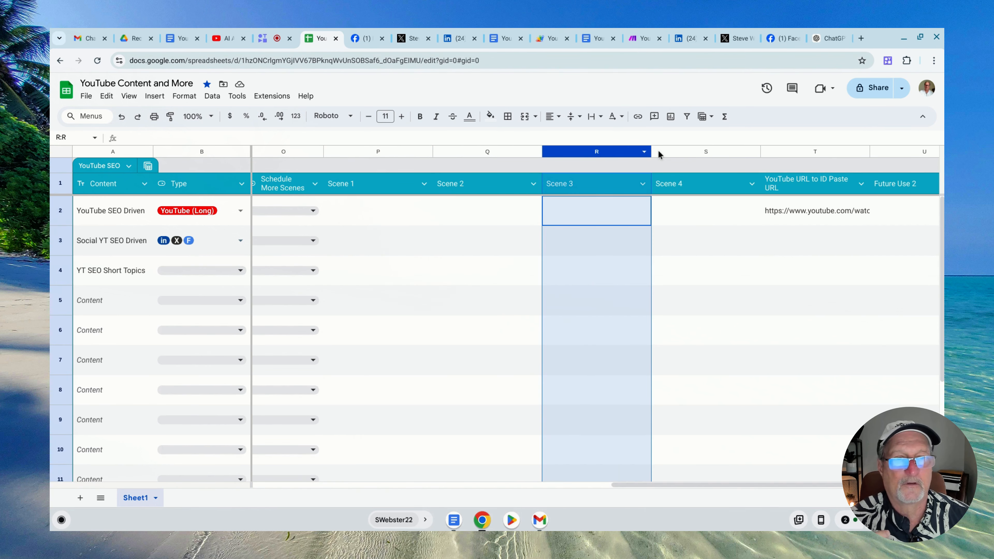
{"action": "left_click", "coordinate": [661, 152]}
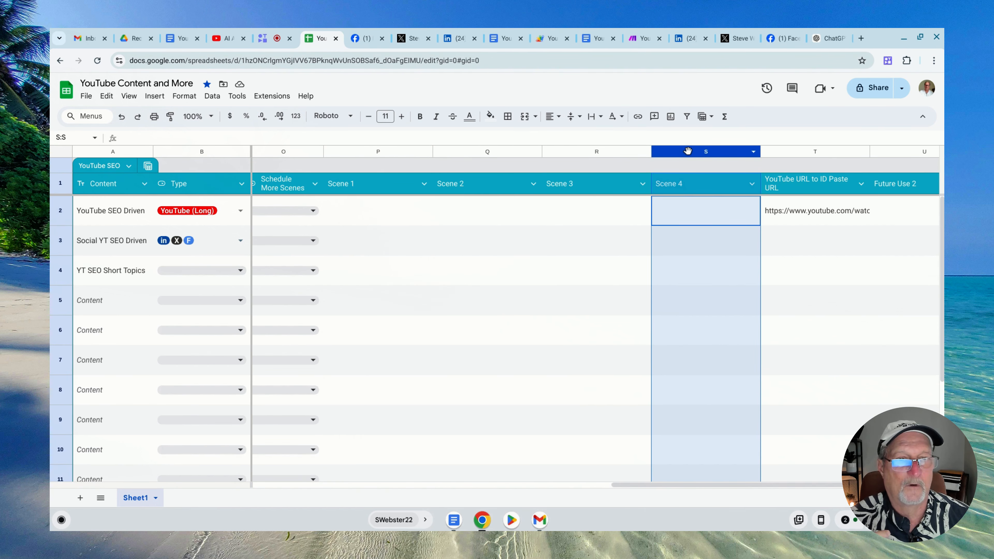
Set Schedule More Scenes to Schedule in the Social YT SEO Driven row
{"action": "left_click", "coordinate": [610, 241]}
{"action": "left_click_drag", "start_coordinate": [653, 485], "coordinate": [512, 491]}
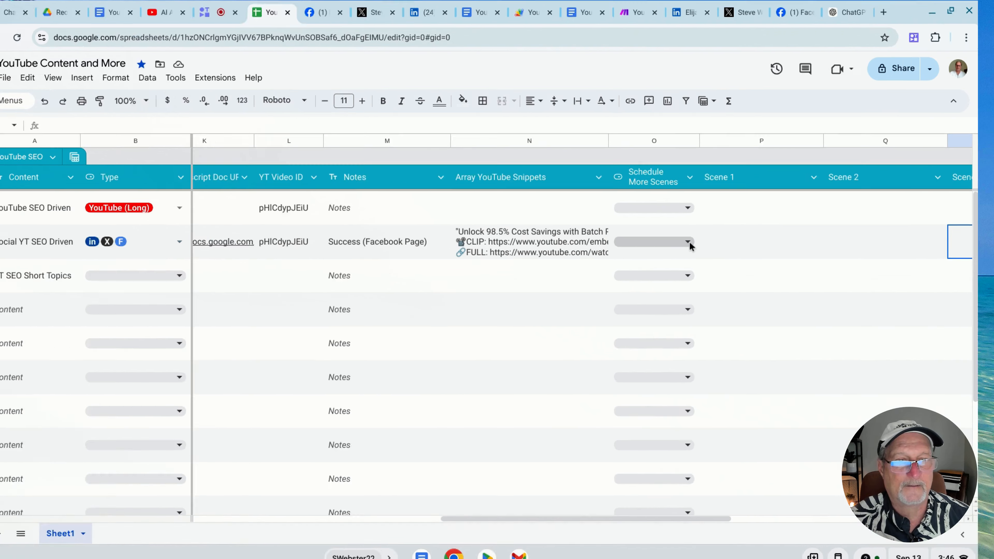
{"action": "left_click", "coordinate": [689, 240]}
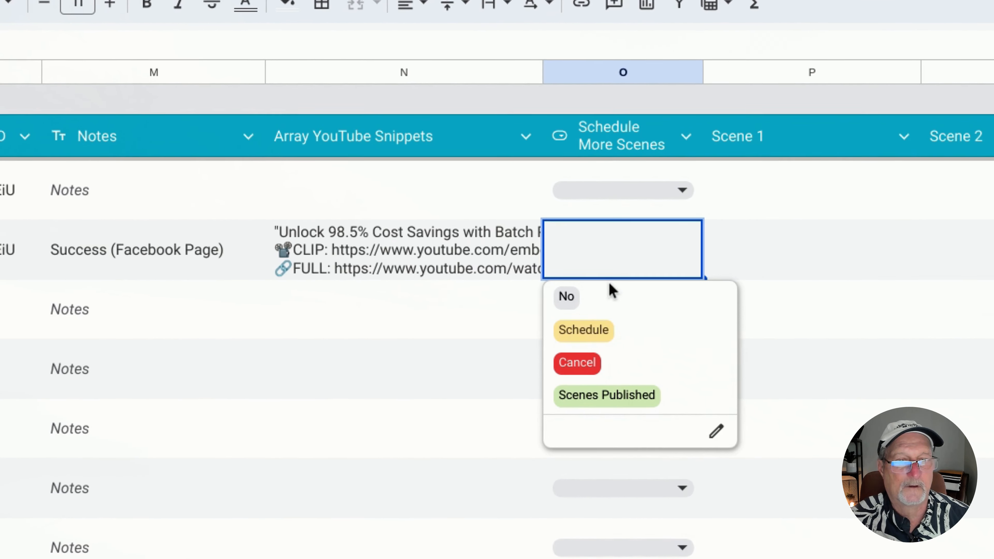
{"action": "left_click", "coordinate": [583, 330]}
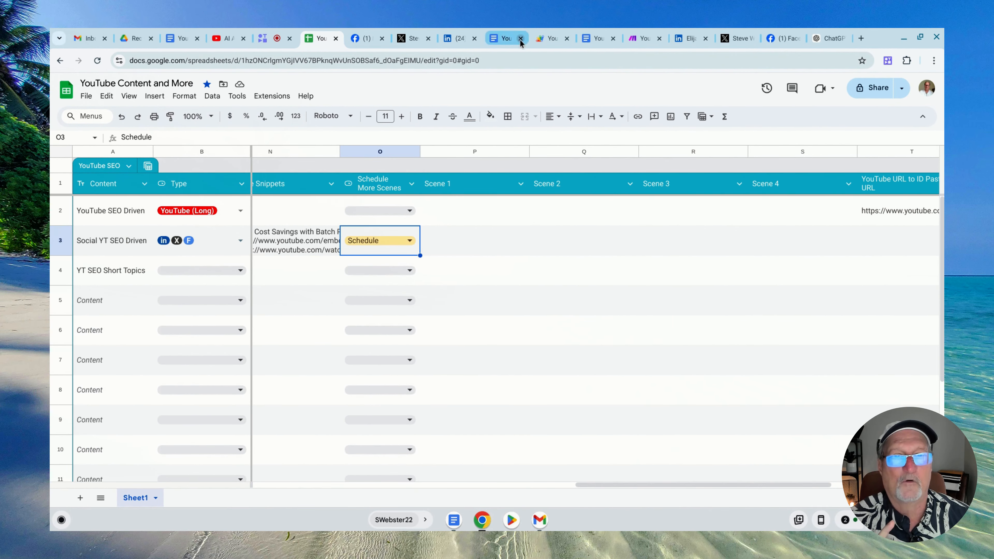
Switch to the Apps Script project, review the time-driven processNextScene trigger's settings without changing them, and return to the code
{"action": "left_click", "coordinate": [550, 38]}
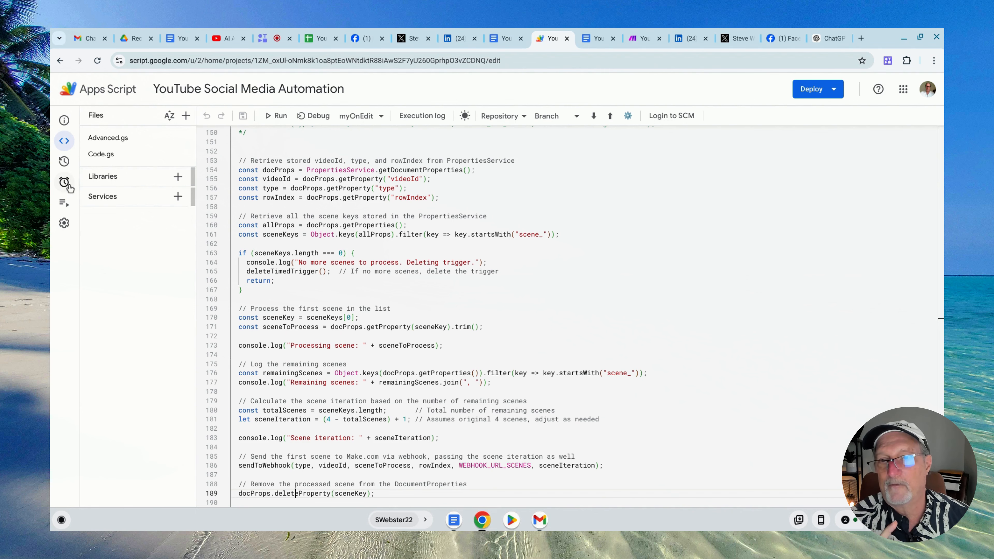
{"action": "left_click", "coordinate": [79, 188]}
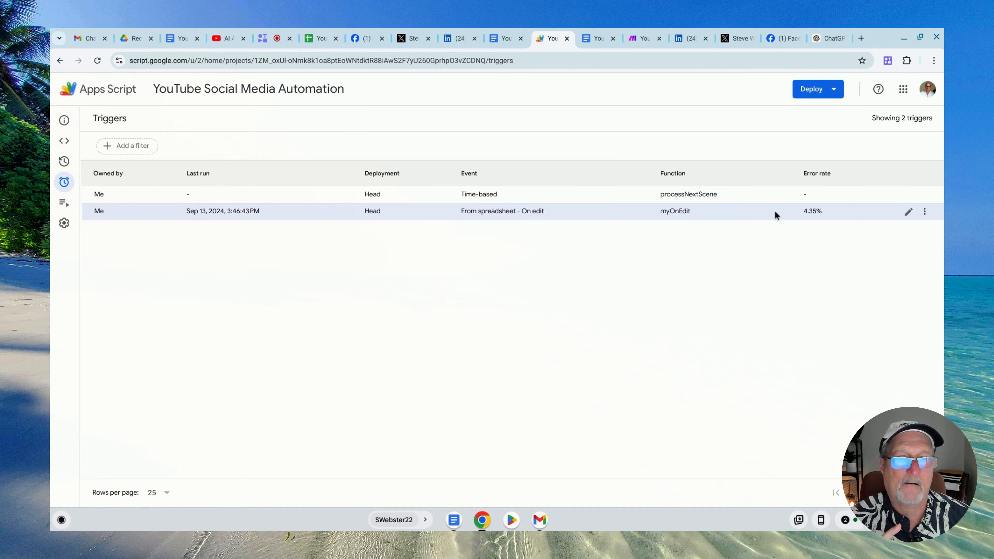
{"action": "left_click", "coordinate": [908, 194]}
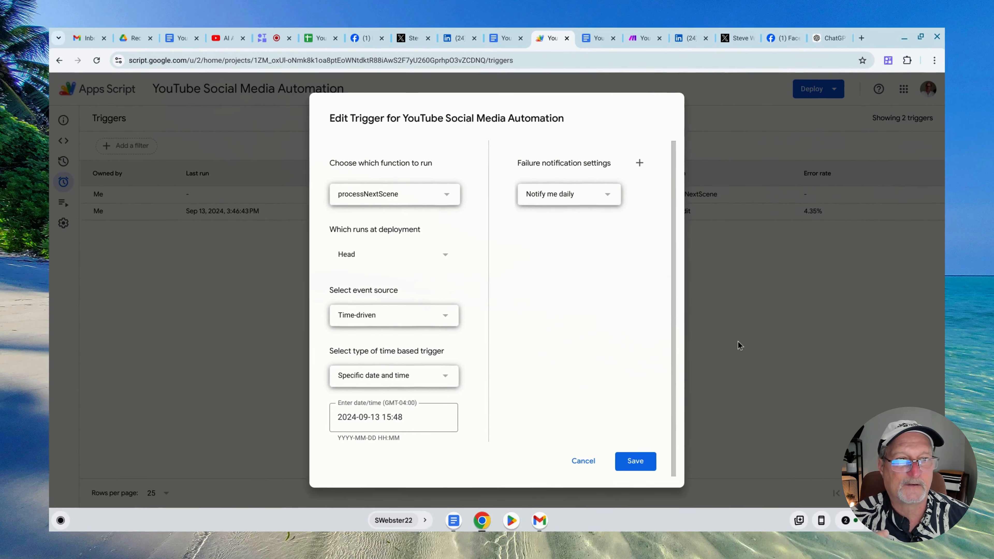
{"action": "left_click", "coordinate": [737, 341]}
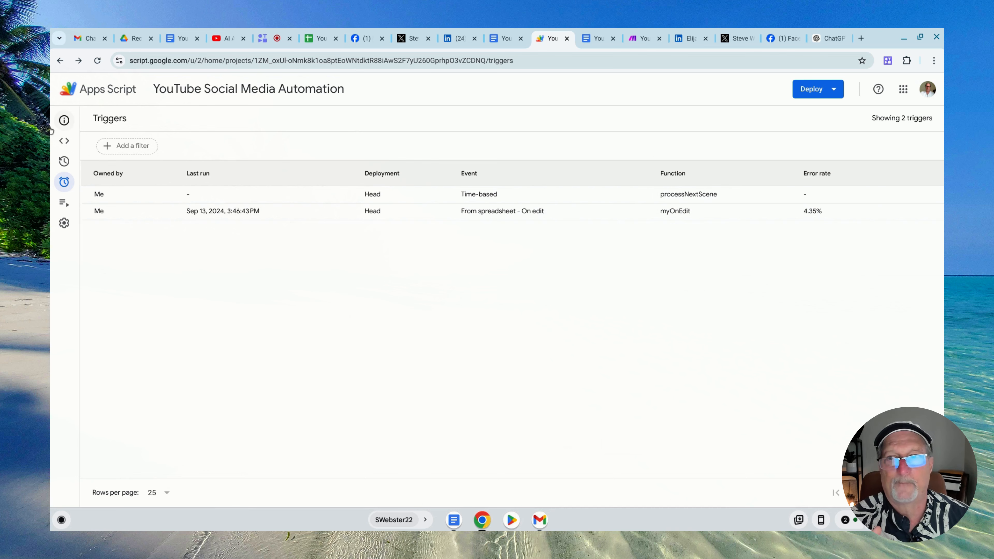
{"action": "left_click", "coordinate": [71, 141]}
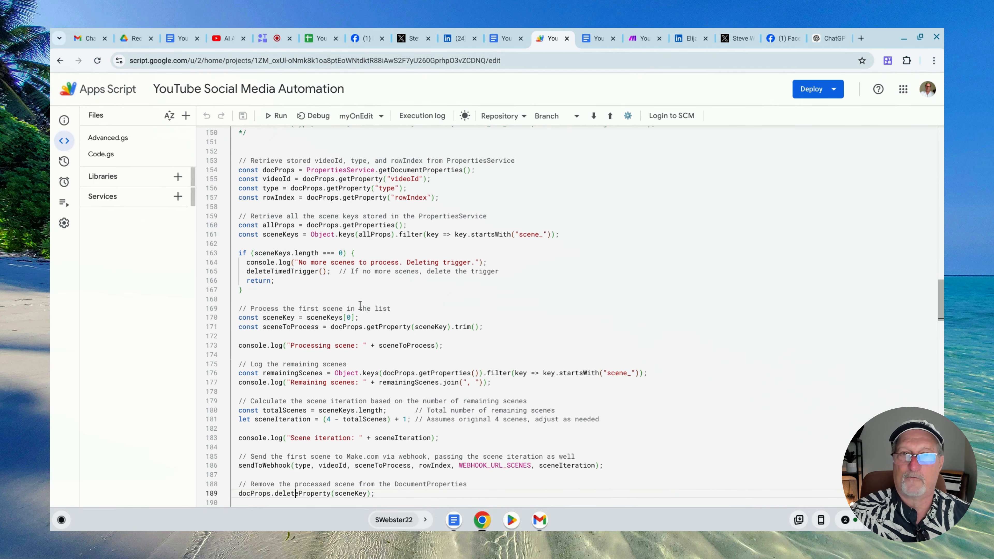
Return to the Google Sheet, check row 3's Scene 1 to Scene 4 cells, and widen the Schedule More Scenes column to fit its status
{"action": "left_click", "coordinate": [323, 38]}
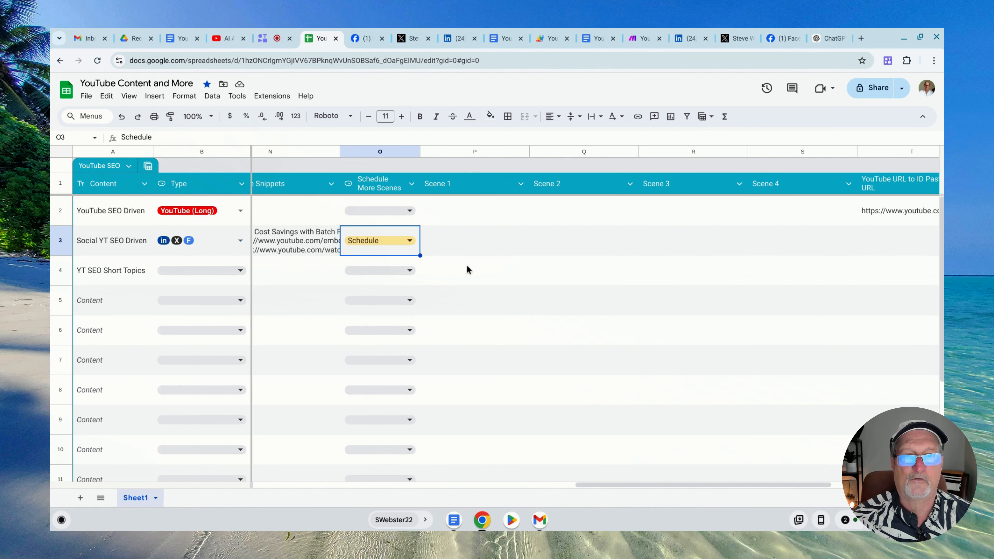
{"action": "left_click", "coordinate": [471, 154]}
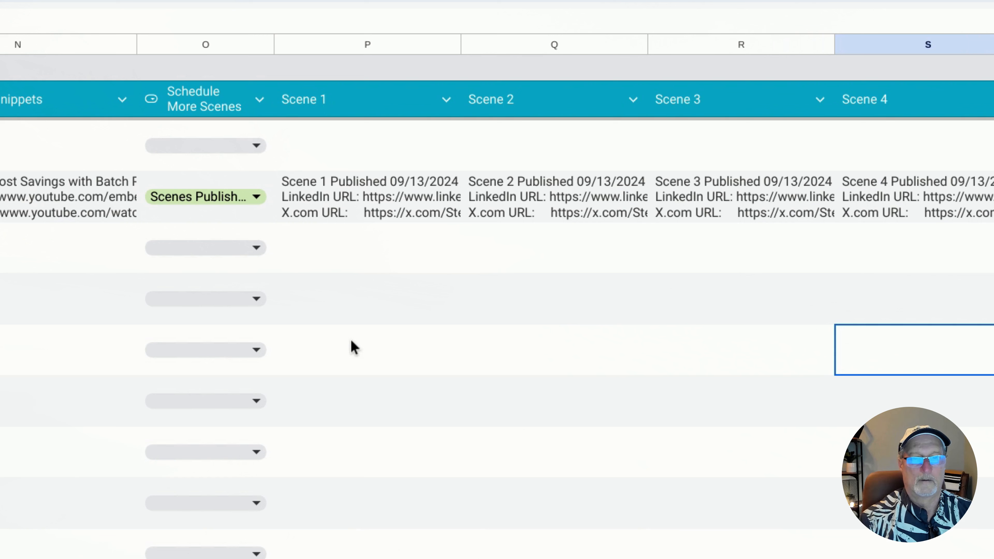
{"action": "left_click", "coordinate": [344, 198]}
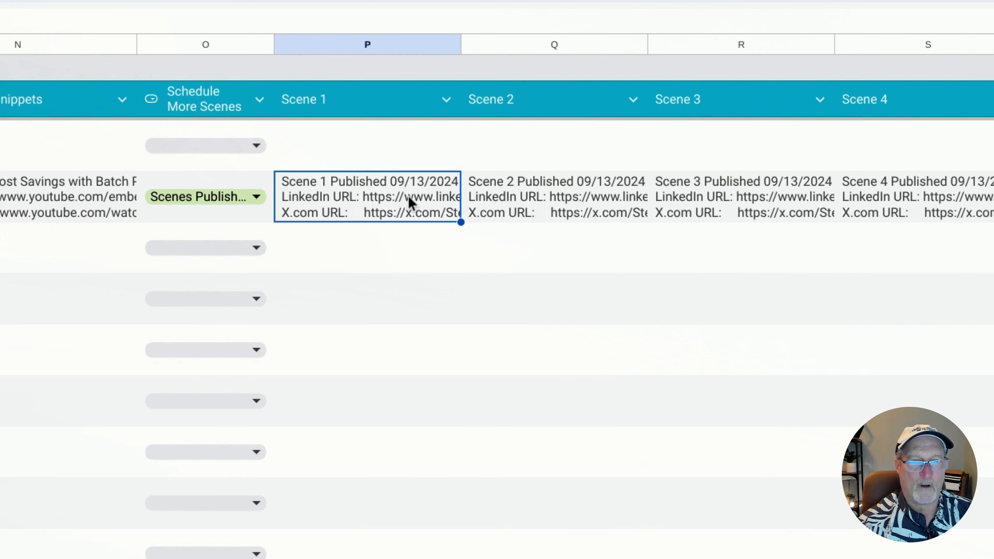
{"action": "left_click", "coordinate": [528, 199]}
{"action": "left_click", "coordinate": [696, 200]}
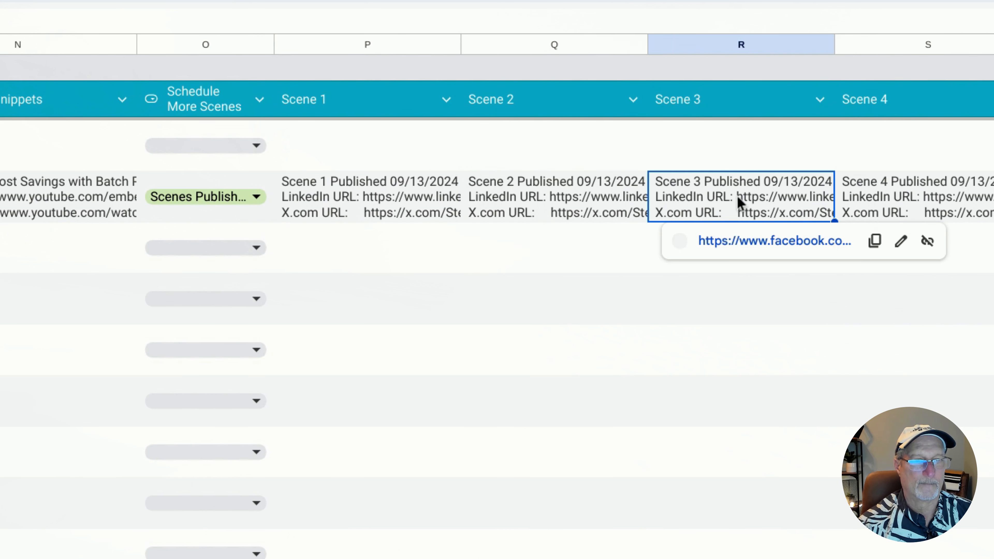
{"action": "left_click", "coordinate": [916, 203]}
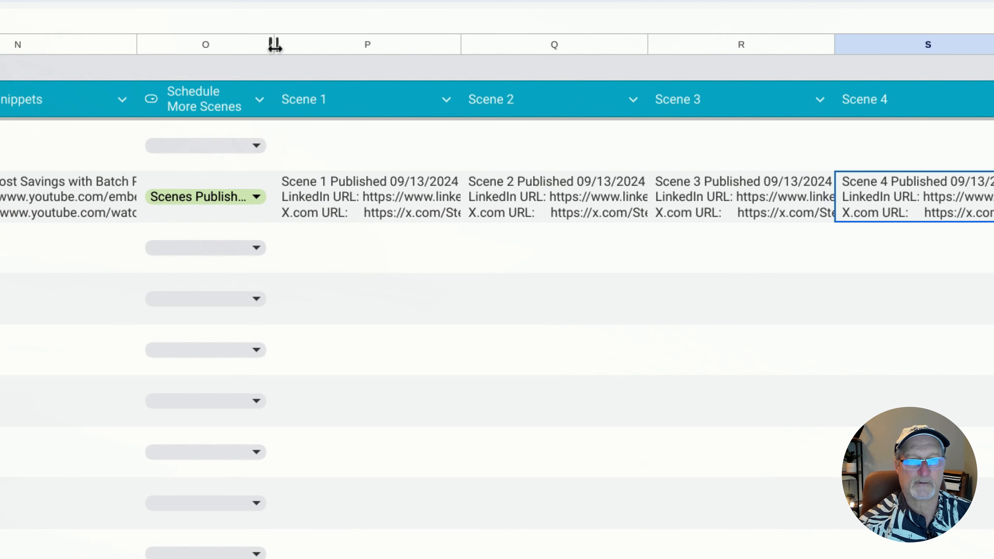
{"action": "left_click_drag", "start_coordinate": [273, 44], "coordinate": [281, 45]}
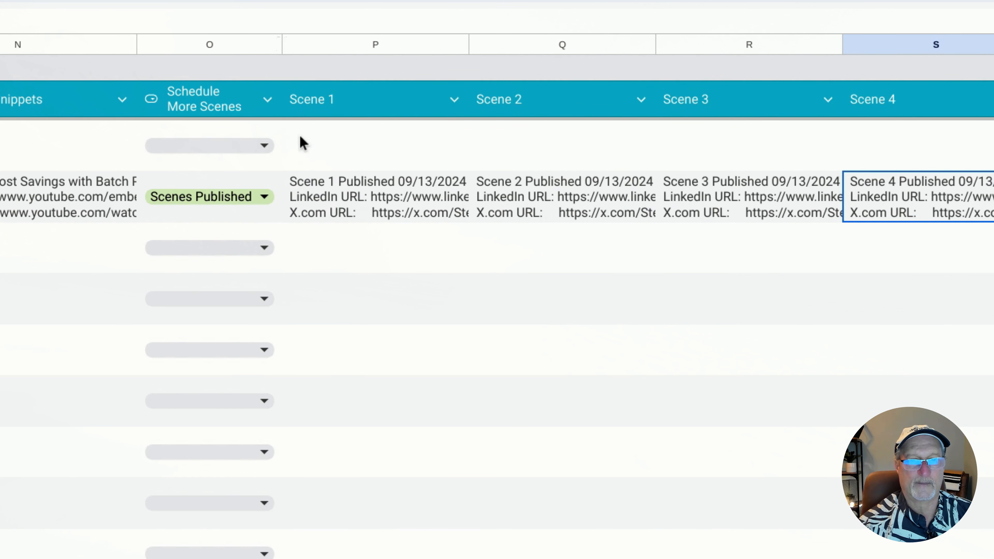
Expand row 3's Scene 1 and Scene 2 cells to read their LinkedIn, X and Facebook post URLs, leaving the contents unchanged
{"action": "left_click", "coordinate": [359, 209]}
{"action": "triple_click", "coordinate": [358, 205]}
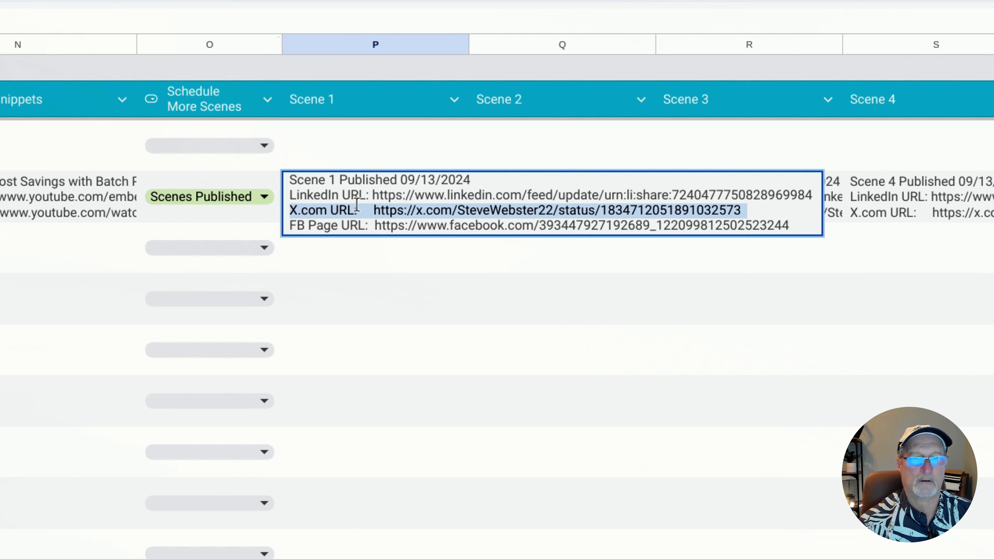
{"action": "left_click", "coordinate": [344, 254]}
{"action": "left_click", "coordinate": [333, 198]}
{"action": "double_click", "coordinate": [332, 198]}
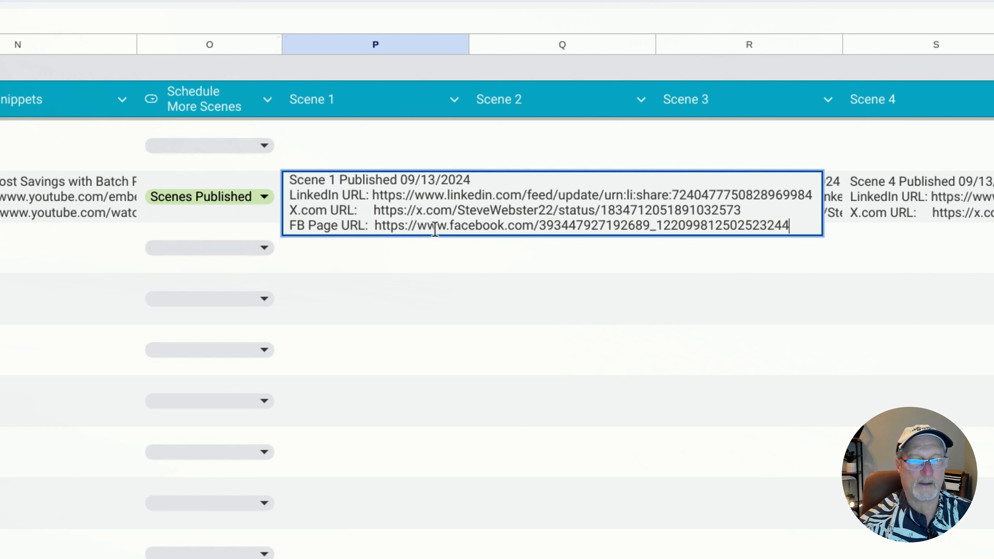
{"action": "left_click", "coordinate": [433, 300]}
{"action": "double_click", "coordinate": [509, 211]}
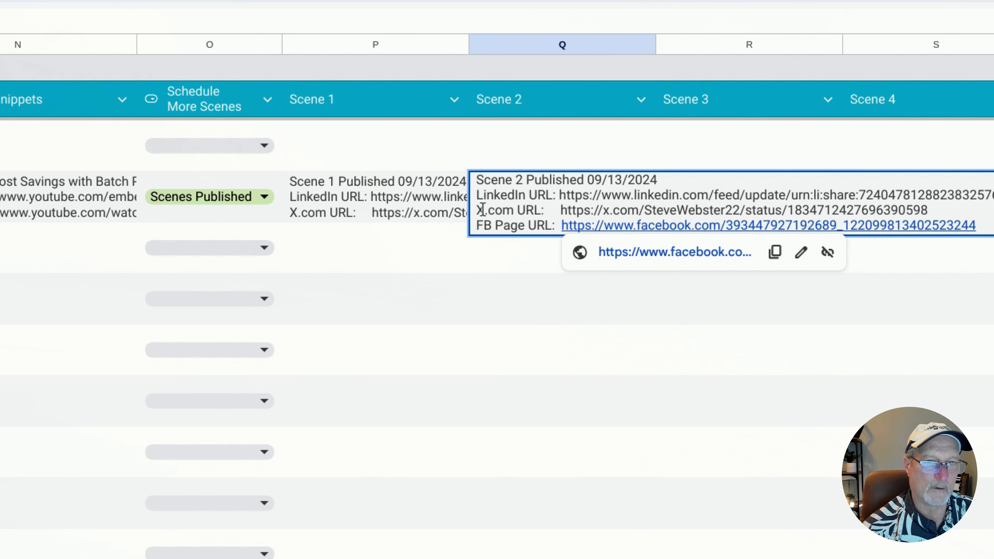
{"action": "left_click", "coordinate": [496, 300]}
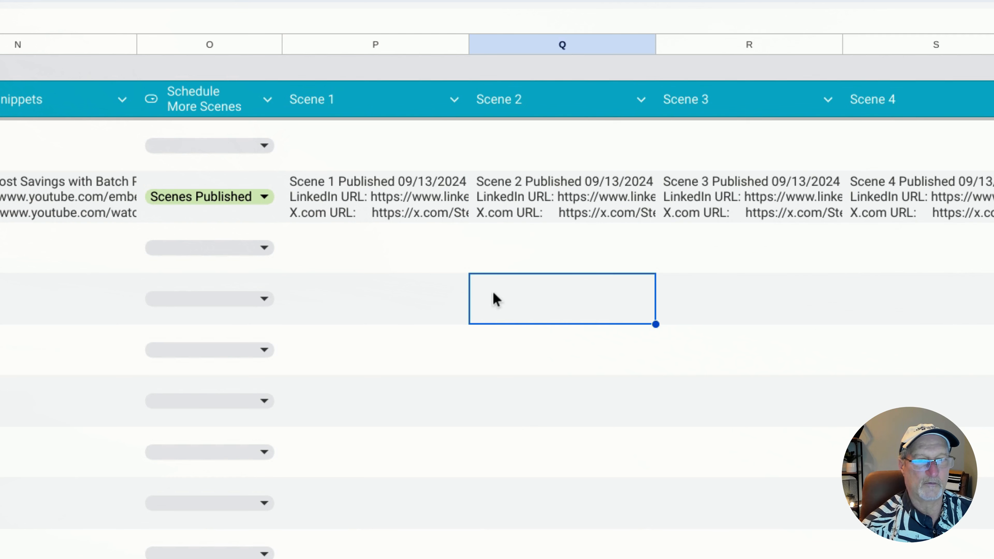
Expand row 3's Scene 3 and Scene 4 cells to read their saved post URLs, leaving the contents unchanged
{"action": "double_click", "coordinate": [692, 194]}
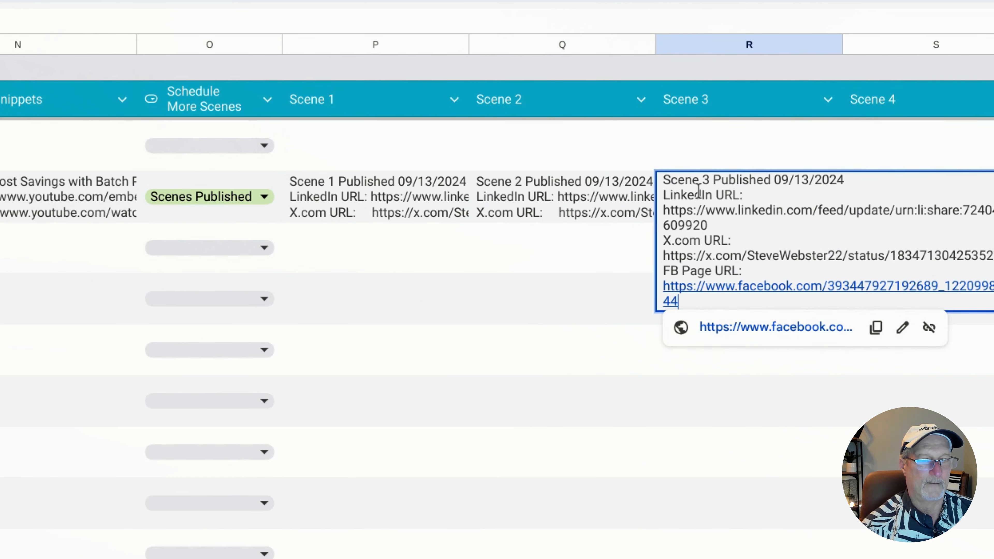
{"action": "left_click", "coordinate": [570, 346]}
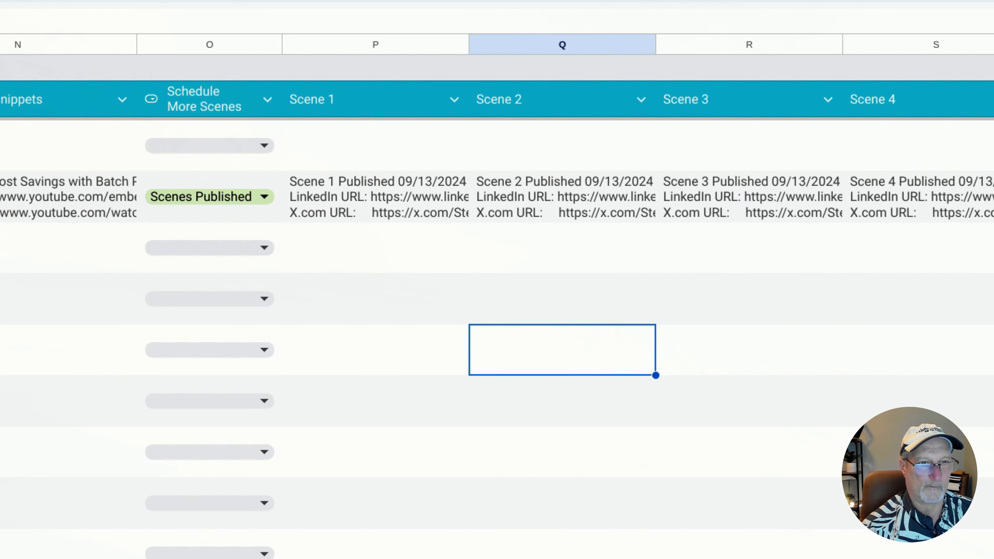
{"action": "scroll", "coordinate": [496, 294], "scroll_direction": "right", "scroll_amount": 5}
{"action": "left_click", "coordinate": [234, 203]}
{"action": "double_click", "coordinate": [234, 203]}
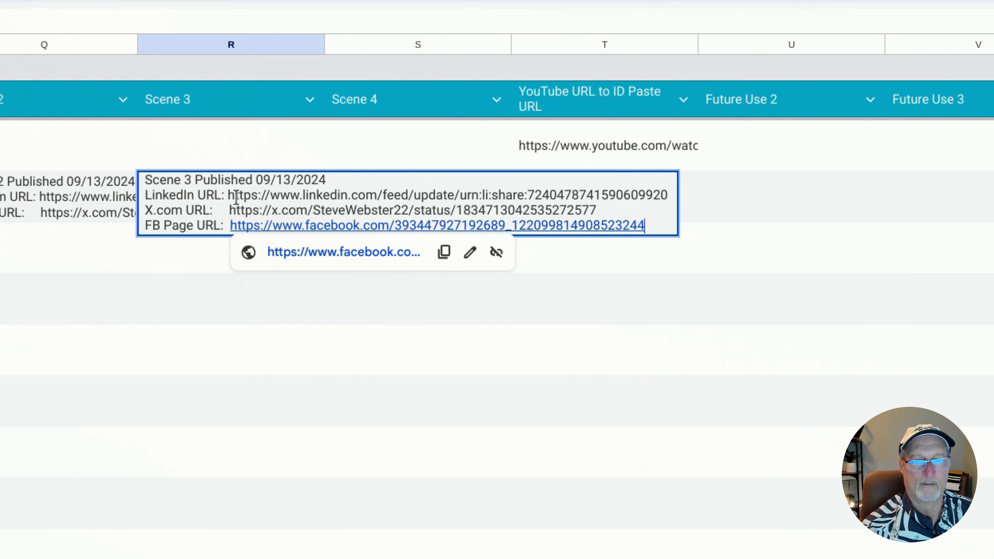
{"action": "left_click", "coordinate": [268, 348]}
{"action": "left_click", "coordinate": [398, 220]}
{"action": "double_click", "coordinate": [413, 199]}
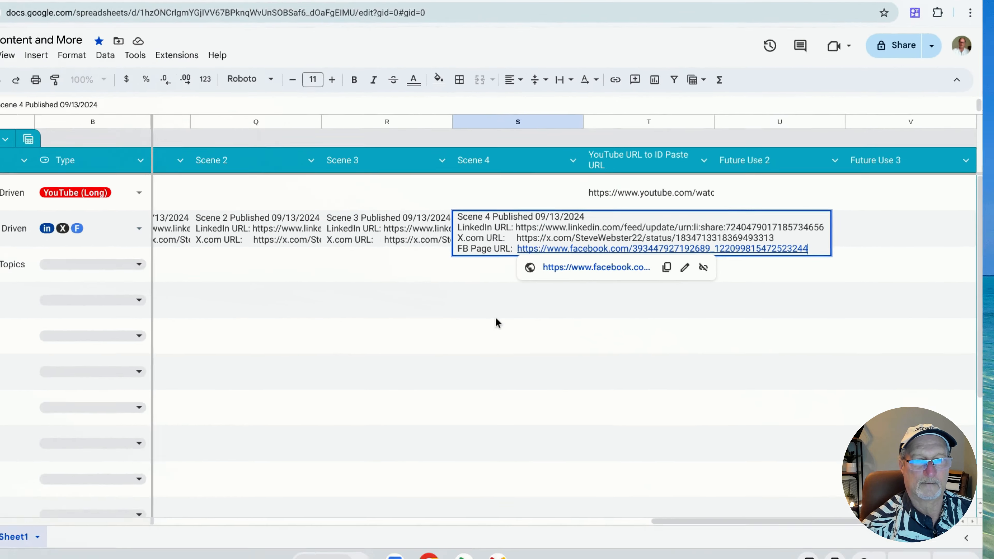
{"action": "left_click", "coordinate": [381, 343]}
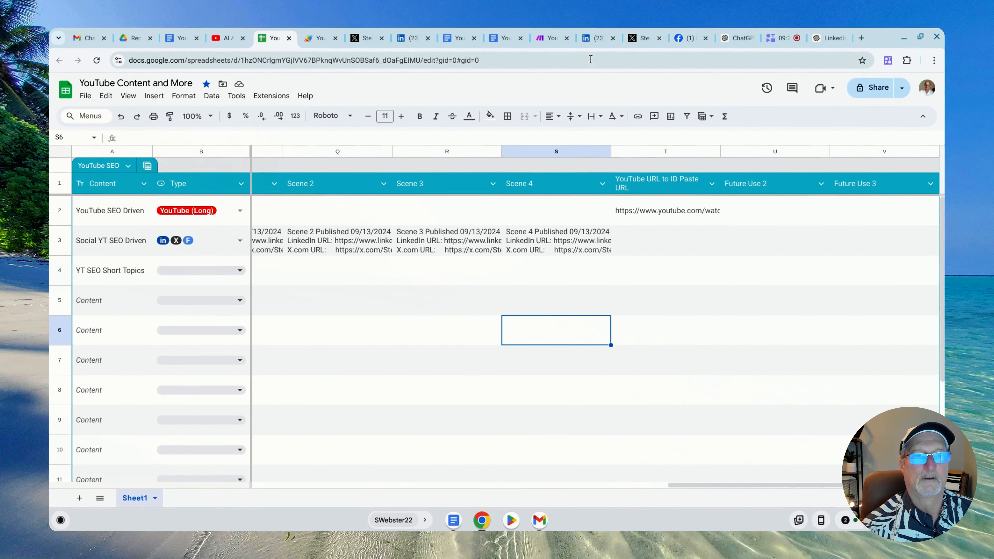
Switch to the LinkedIn activity page, reload it, and examine the newest scene post's full text and the post below it
{"action": "left_click", "coordinate": [596, 38]}
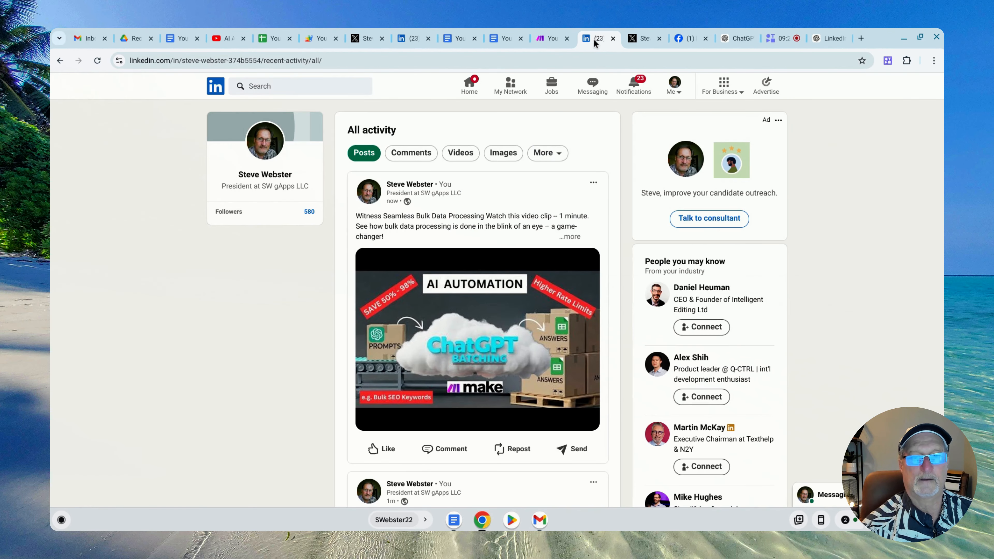
{"action": "left_click", "coordinate": [97, 61]}
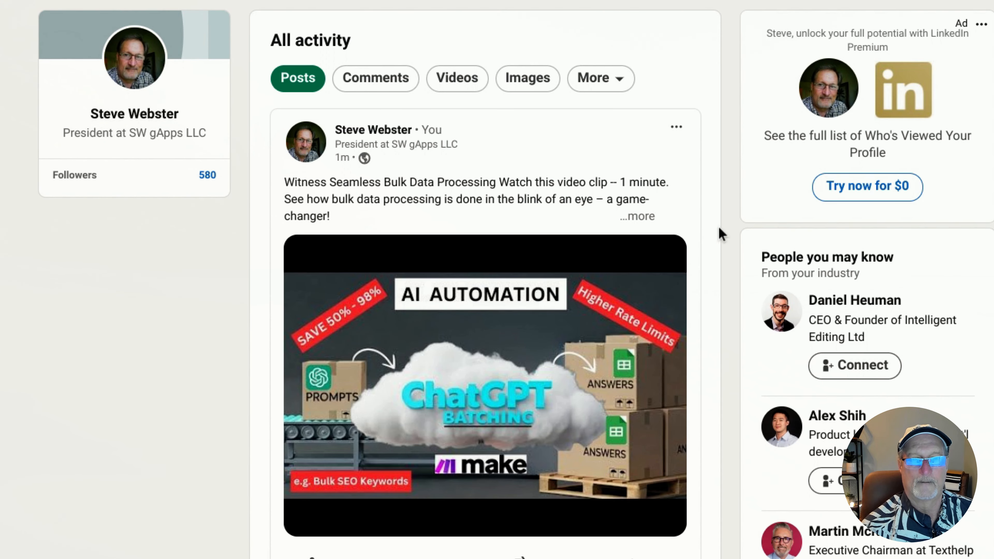
{"action": "left_click", "coordinate": [636, 217]}
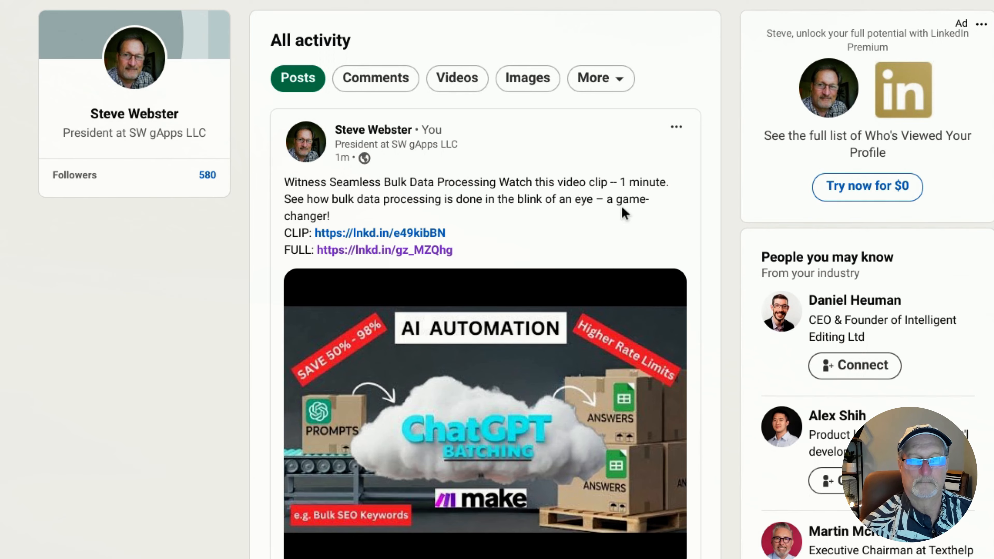
{"action": "scroll", "coordinate": [633, 219], "scroll_direction": "down", "scroll_amount": 9}
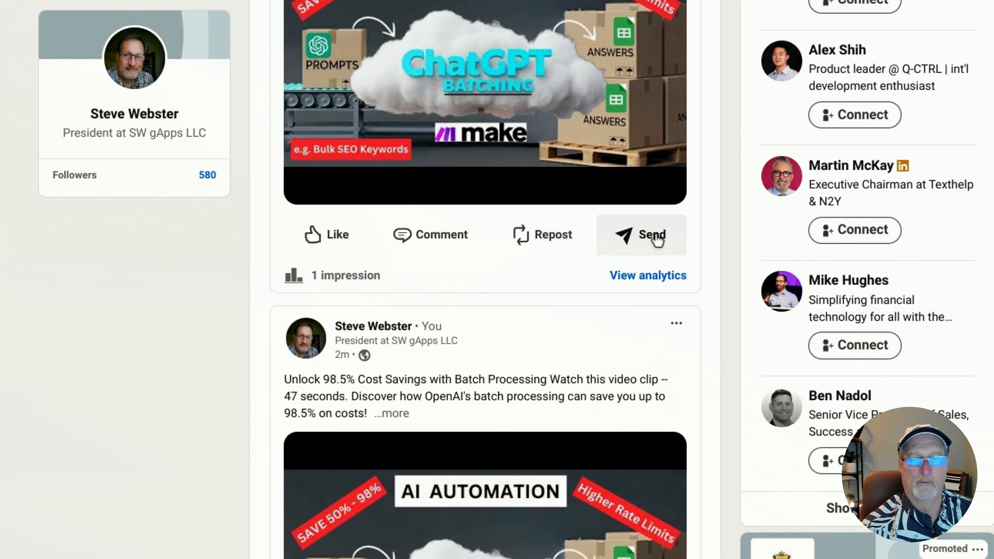
{"action": "scroll", "coordinate": [659, 233], "scroll_direction": "up", "scroll_amount": 9}
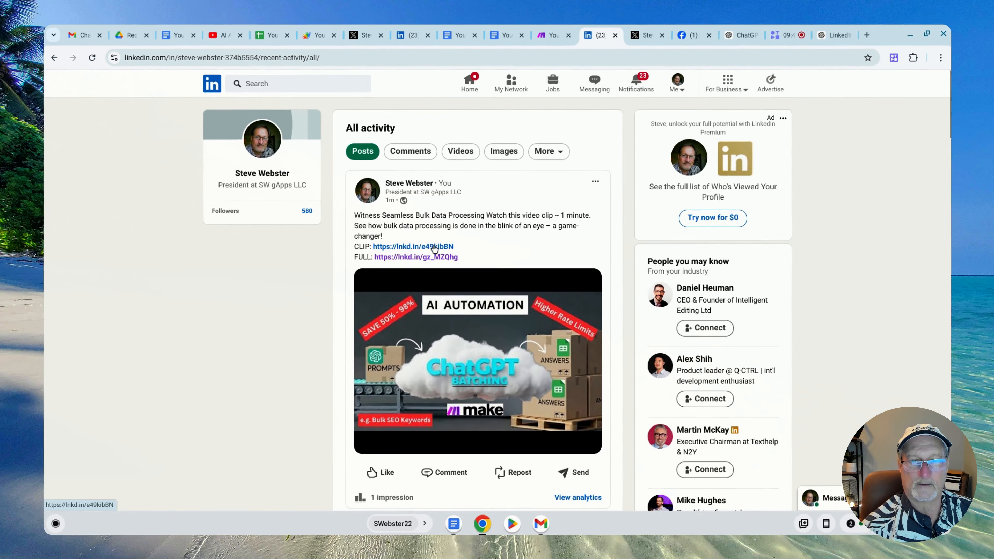
Open the newest LinkedIn post's CLIP link, play the video clip, and close it
{"action": "left_click", "coordinate": [380, 233]}
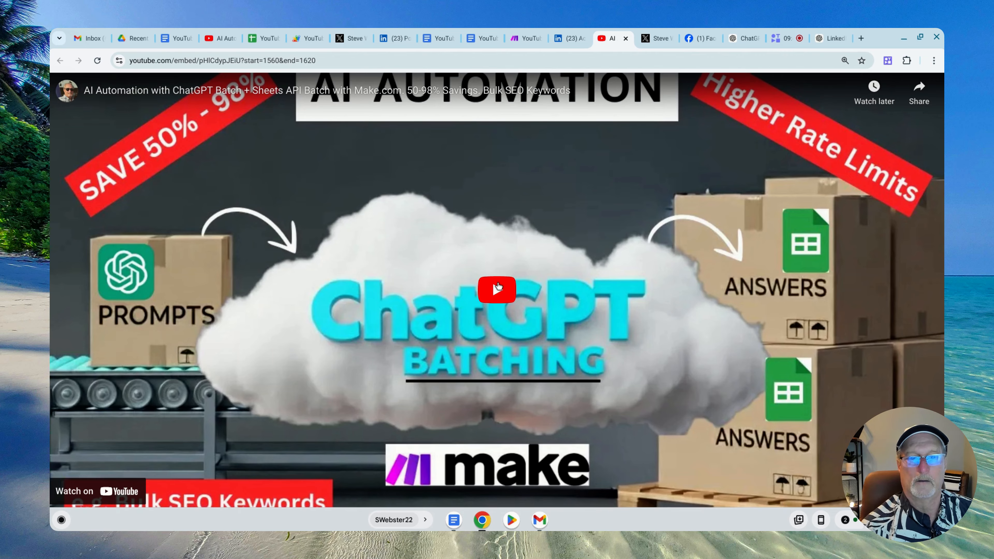
{"action": "left_click", "coordinate": [497, 289]}
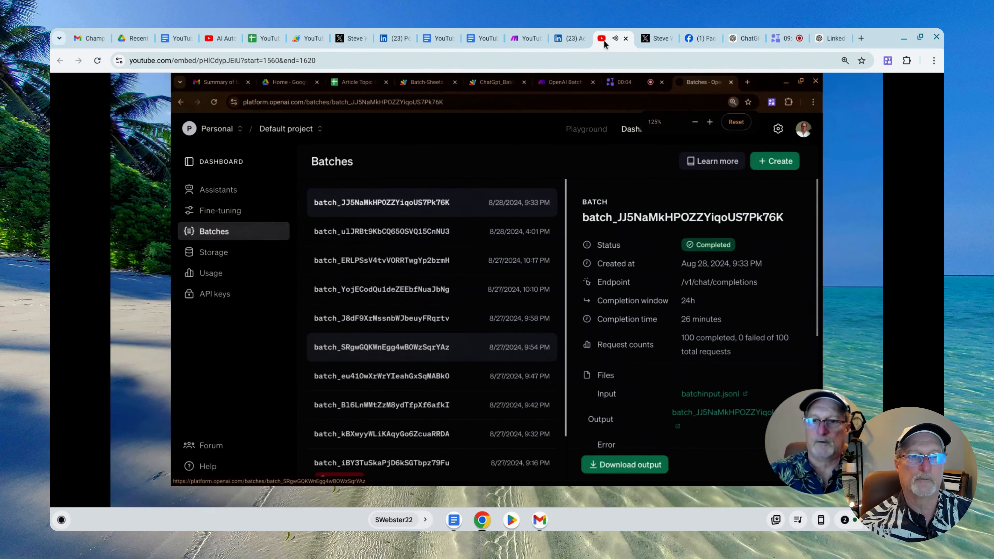
{"action": "left_click", "coordinate": [625, 38]}
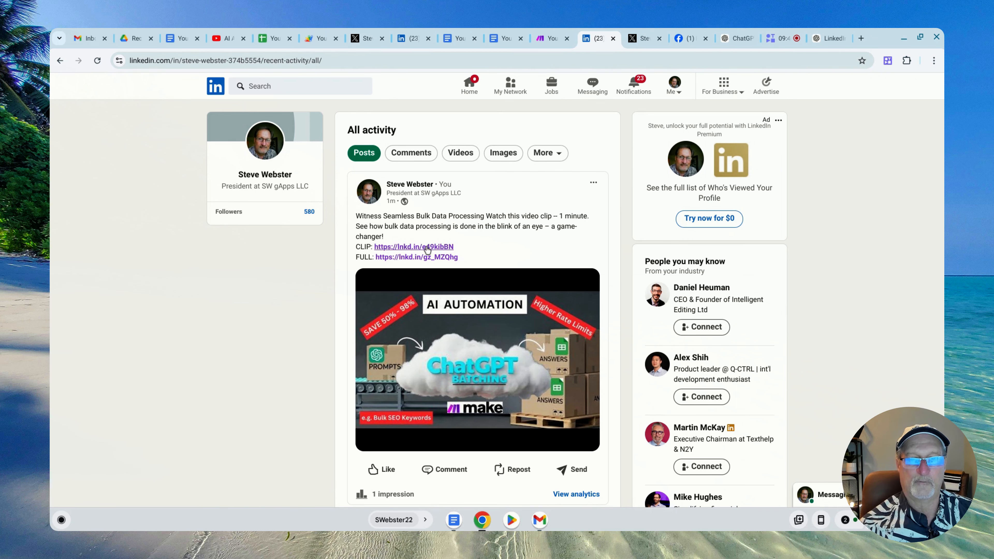
Open the same LinkedIn post's FULL link, skip the ad to check the full YouTube video, and close it
{"action": "left_click", "coordinate": [417, 258]}
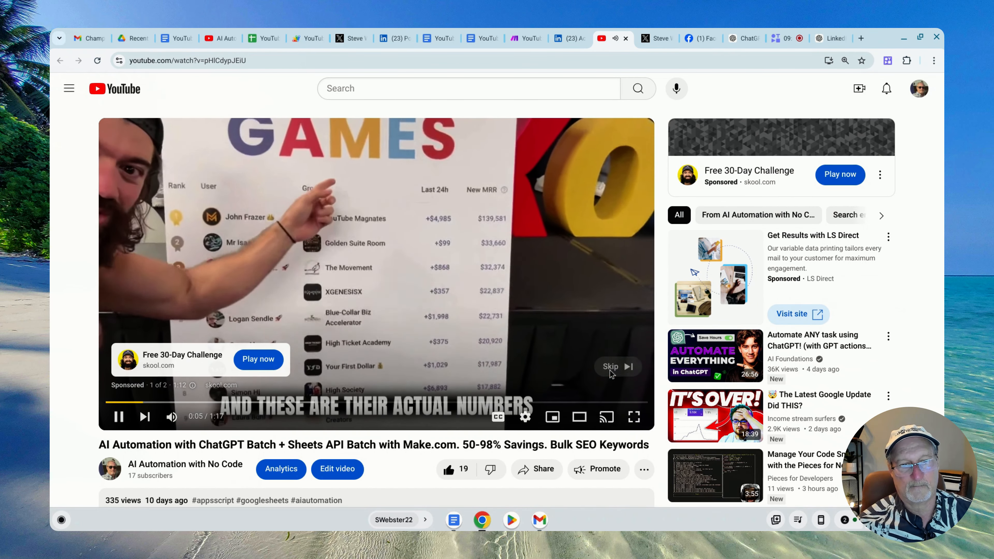
{"action": "left_click", "coordinate": [614, 372]}
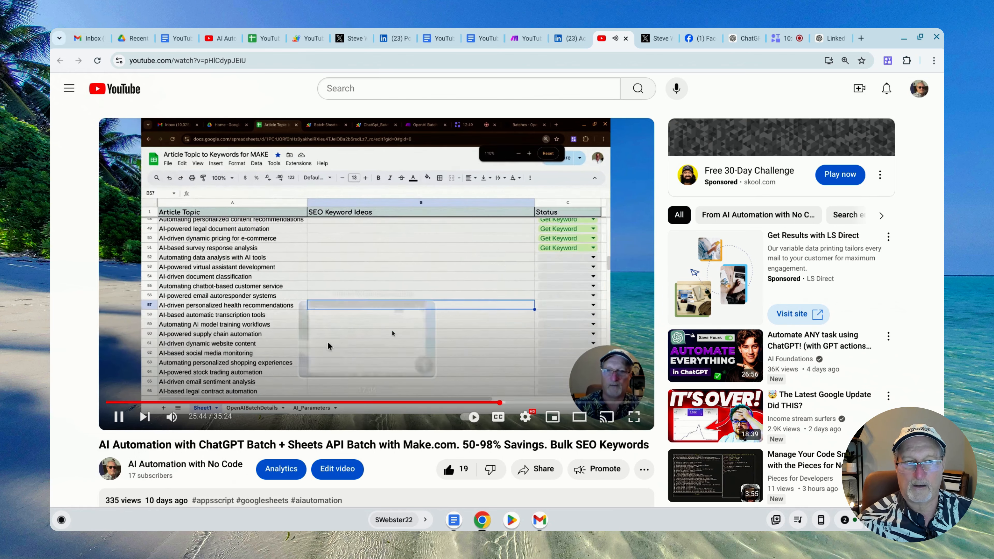
{"action": "left_click", "coordinate": [625, 38]}
Switch to the X profile, reload it, and examine the newest scene post with its CLIP and FULL links
{"action": "left_click", "coordinate": [612, 40]}
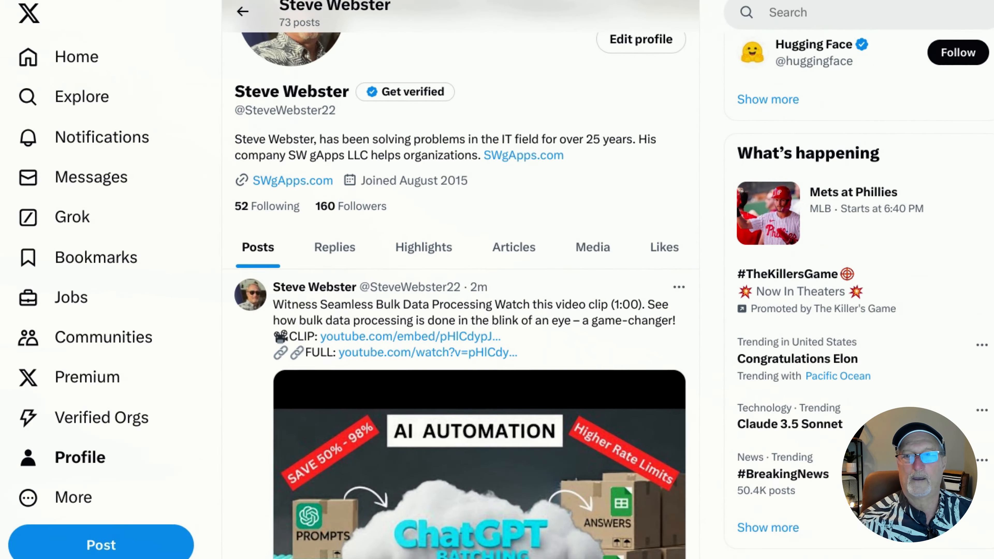
{"action": "key", "text": "super+r"}
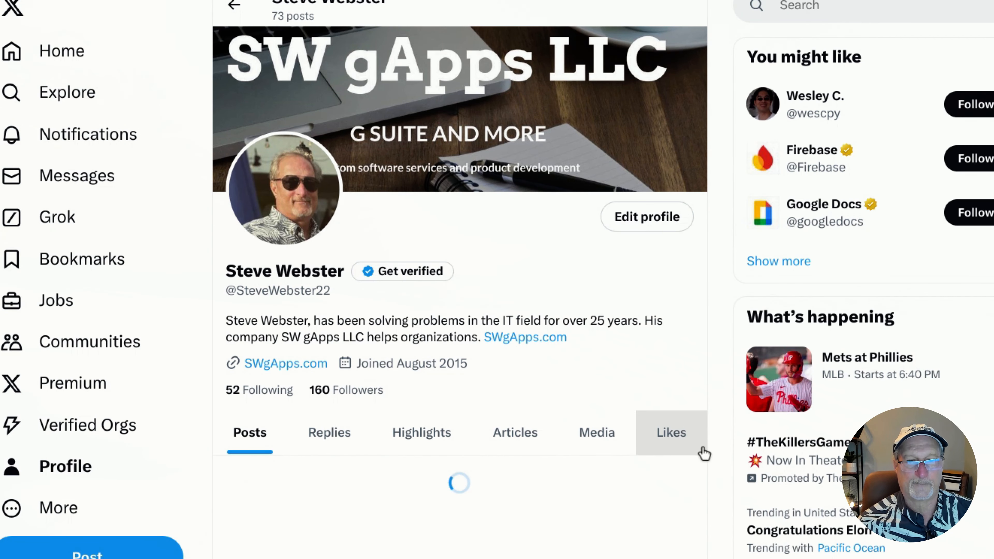
{"action": "scroll", "coordinate": [636, 385], "scroll_direction": "down", "scroll_amount": 6}
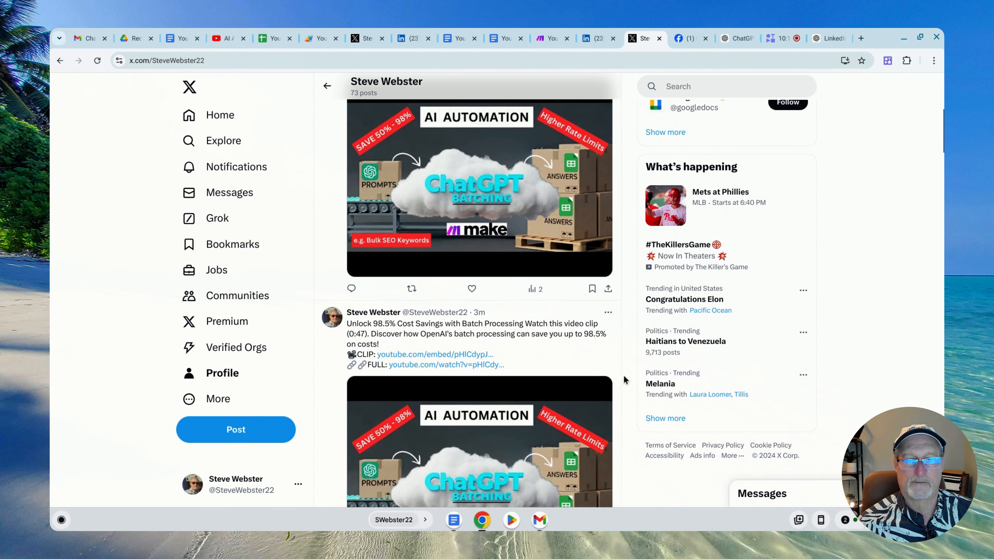
Examine the earlier scene posts further down the X profile
{"action": "scroll", "coordinate": [623, 380], "scroll_direction": "down", "scroll_amount": 20}
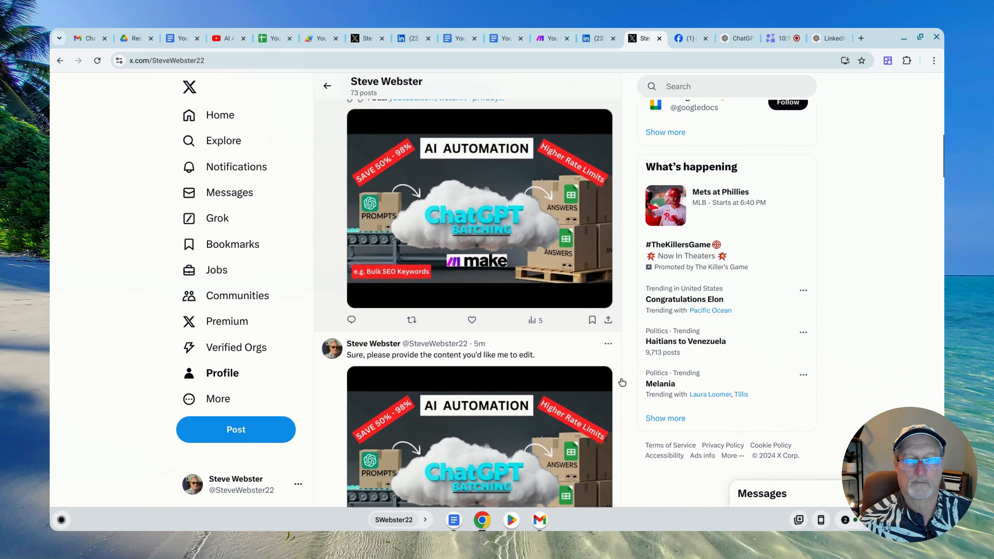
{"action": "scroll", "coordinate": [619, 382], "scroll_direction": "down", "scroll_amount": 1}
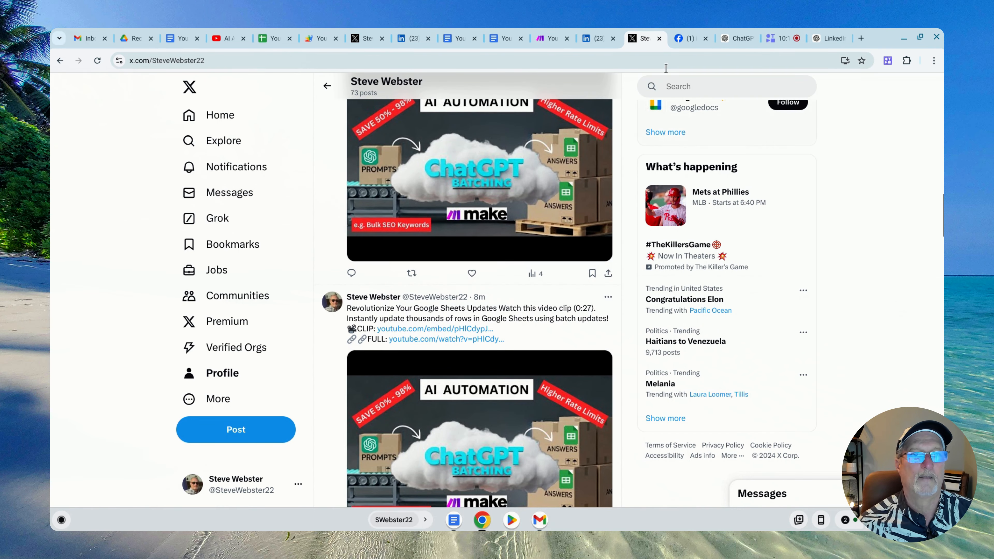
Switch to the AI Automation with No/Low Code Facebook page, reload it, and examine the newest scene post with its CLIP and FULL links
{"action": "left_click", "coordinate": [695, 42]}
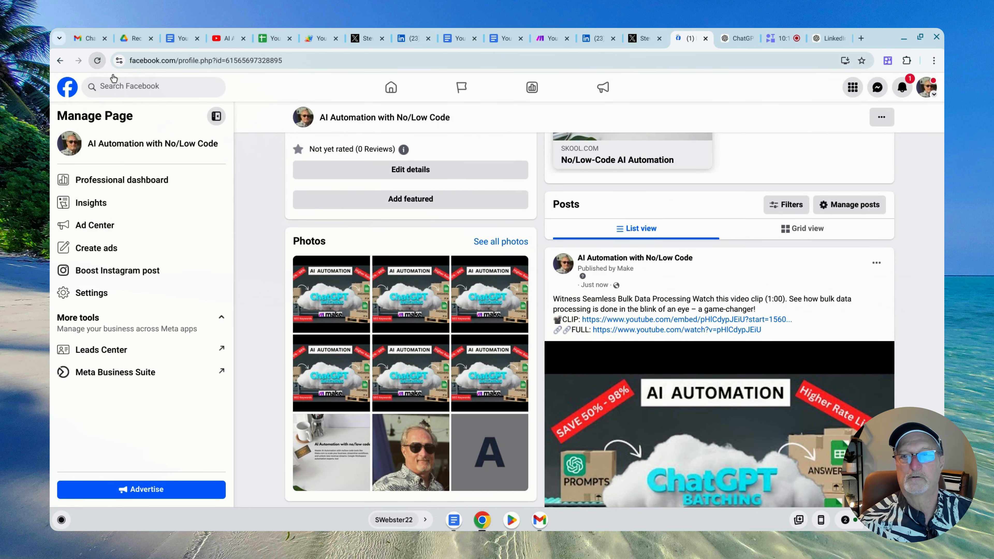
{"action": "left_click", "coordinate": [97, 60]}
{"action": "scroll", "coordinate": [897, 279], "scroll_direction": "down", "scroll_amount": 6}
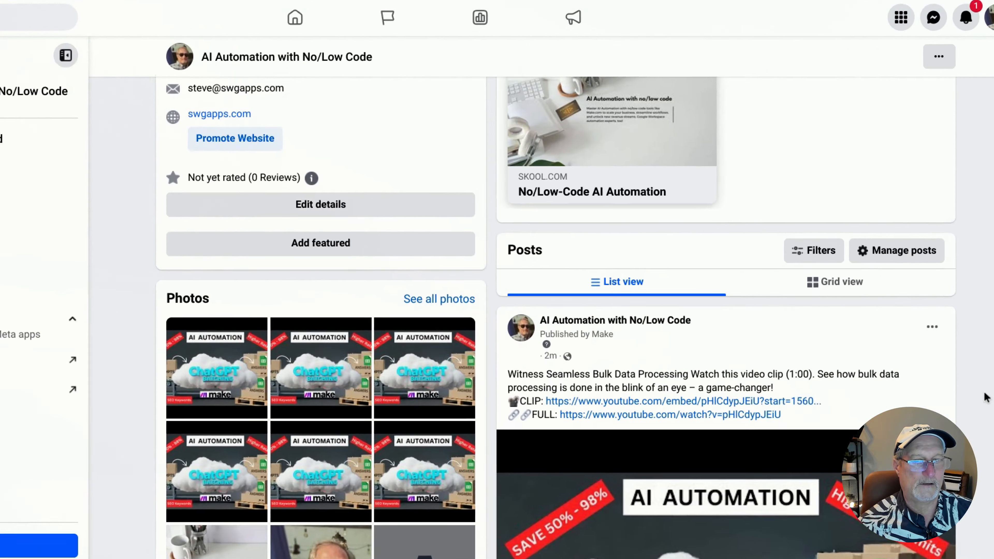
{"action": "scroll", "coordinate": [985, 397], "scroll_direction": "down", "scroll_amount": 10}
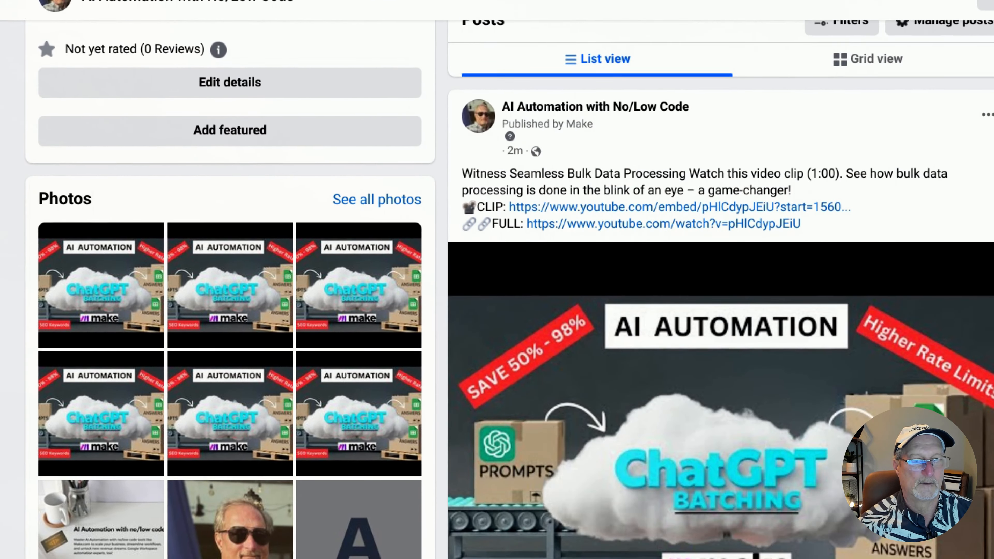
{"action": "scroll", "coordinate": [720, 289], "scroll_direction": "down", "scroll_amount": 10}
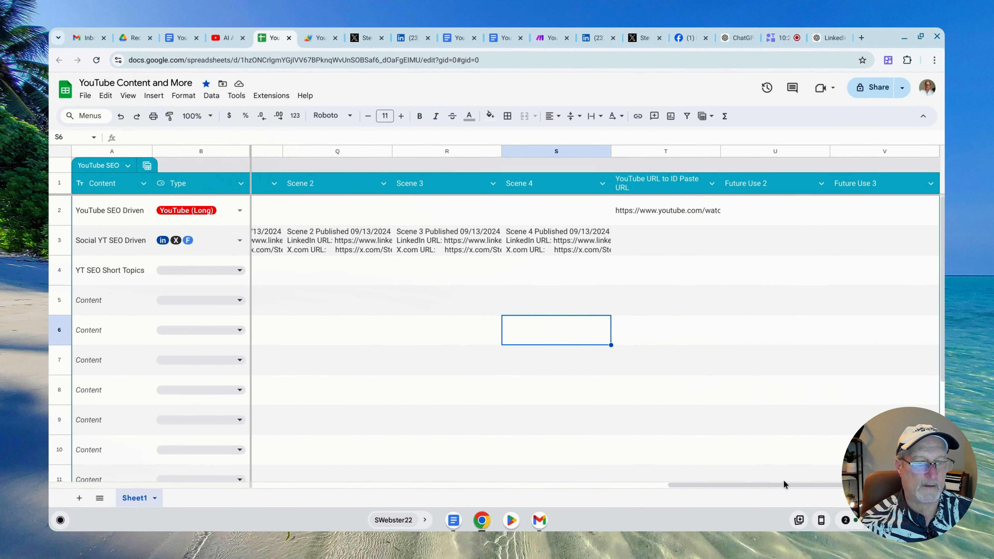
Return to the YouTube Content and More sheet and review the Schedule More Scenes and Scene 1 to Scene 4 columns
{"action": "left_click_drag", "start_coordinate": [783, 484], "coordinate": [711, 489]}
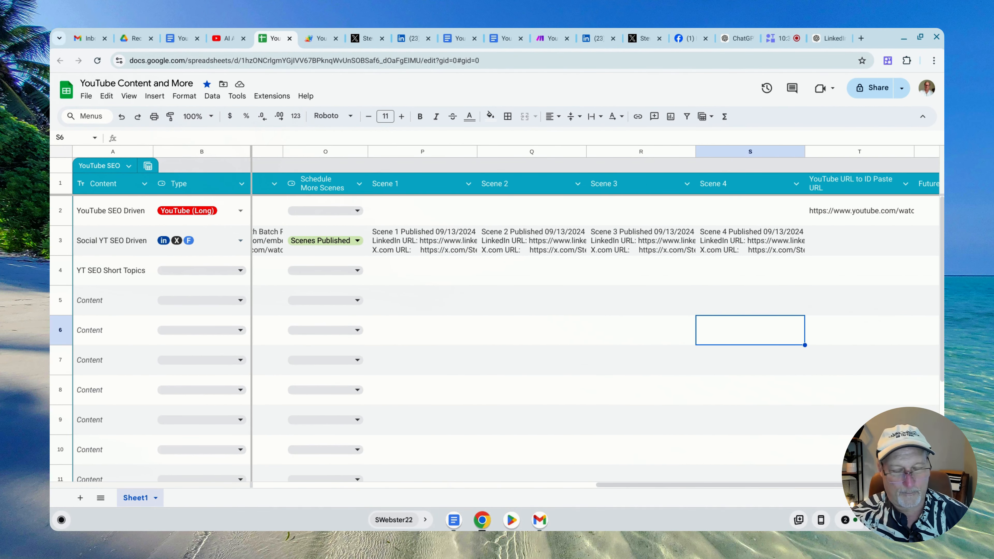